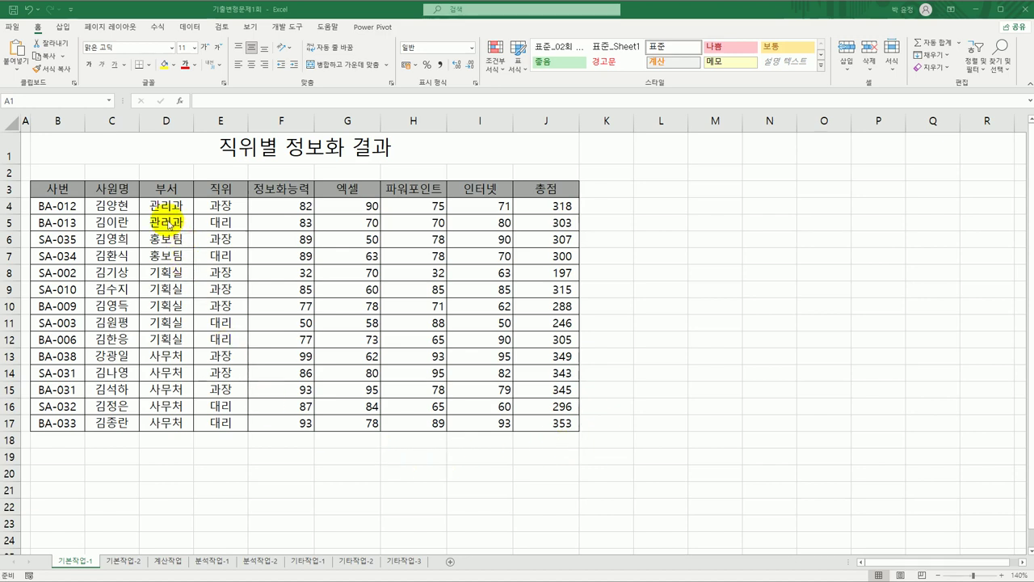
click(212, 192)
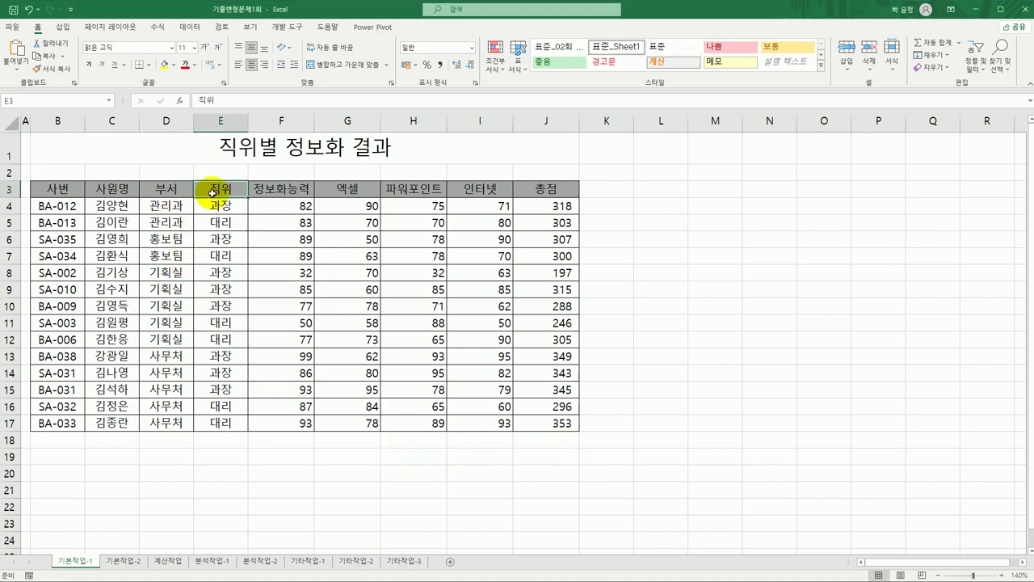
click(212, 208)
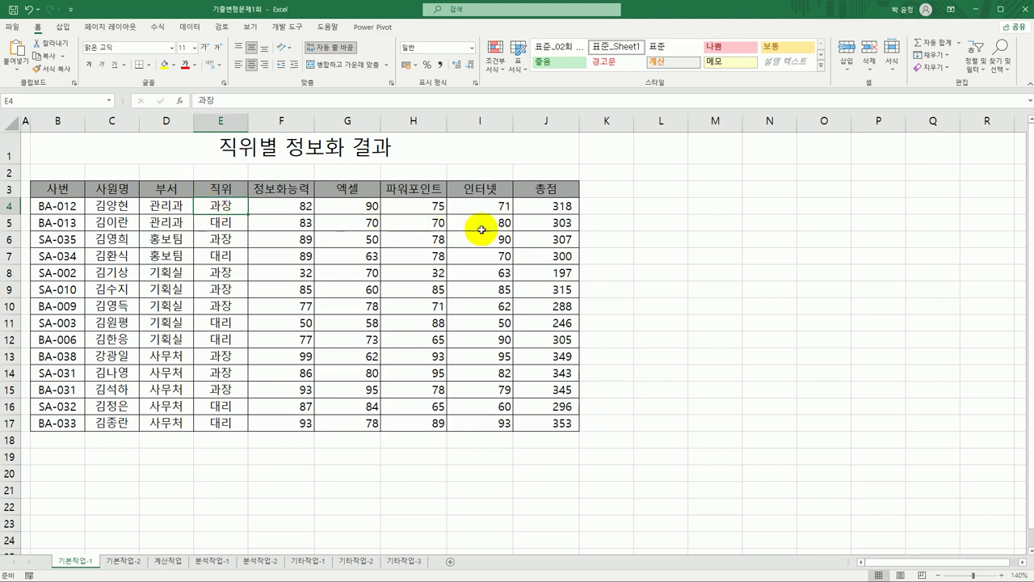
click(557, 207)
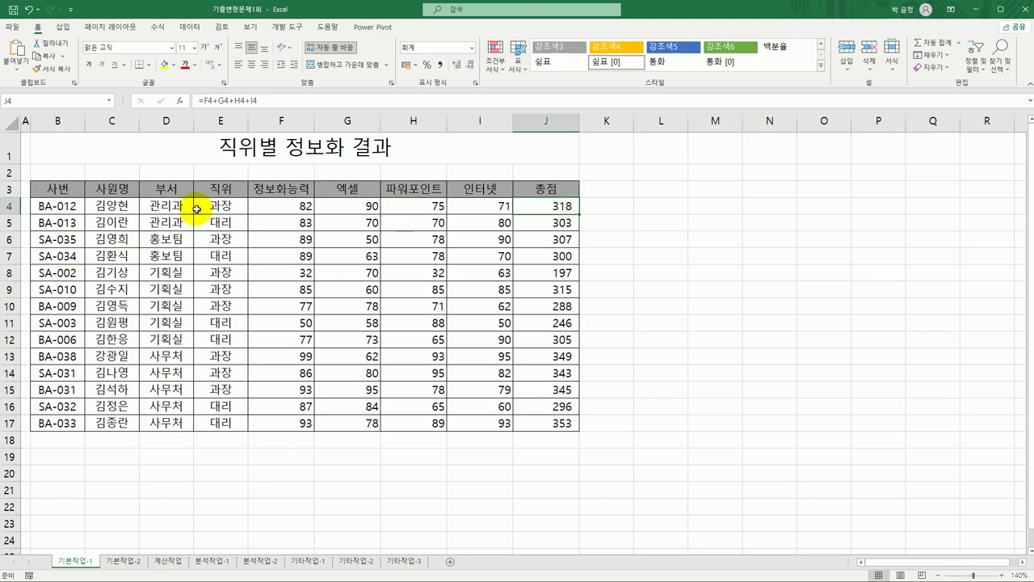
drag(198, 206, 206, 421)
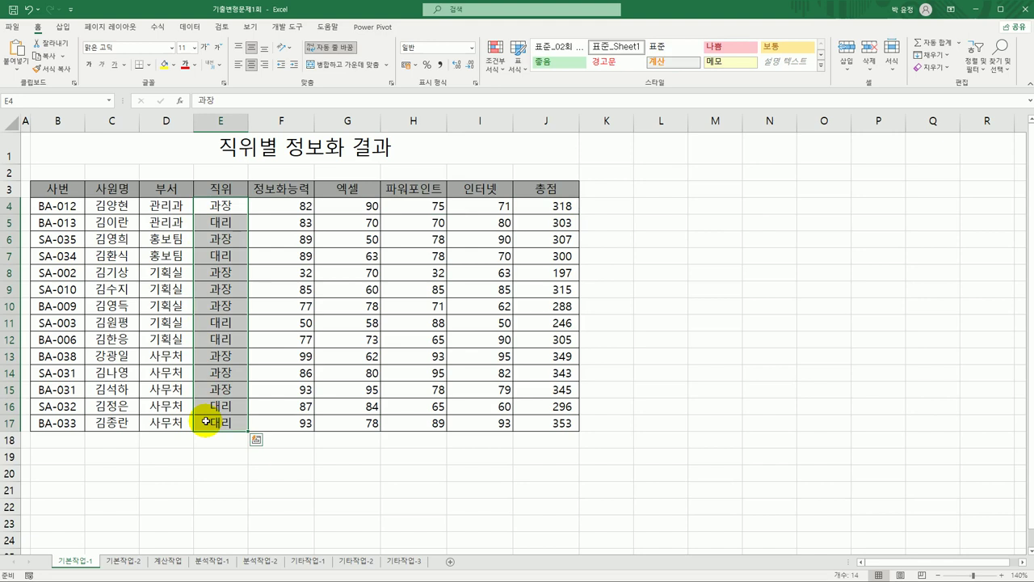
- Enter the criteria heading 조건 in cell B19, below the table
click(75, 461)
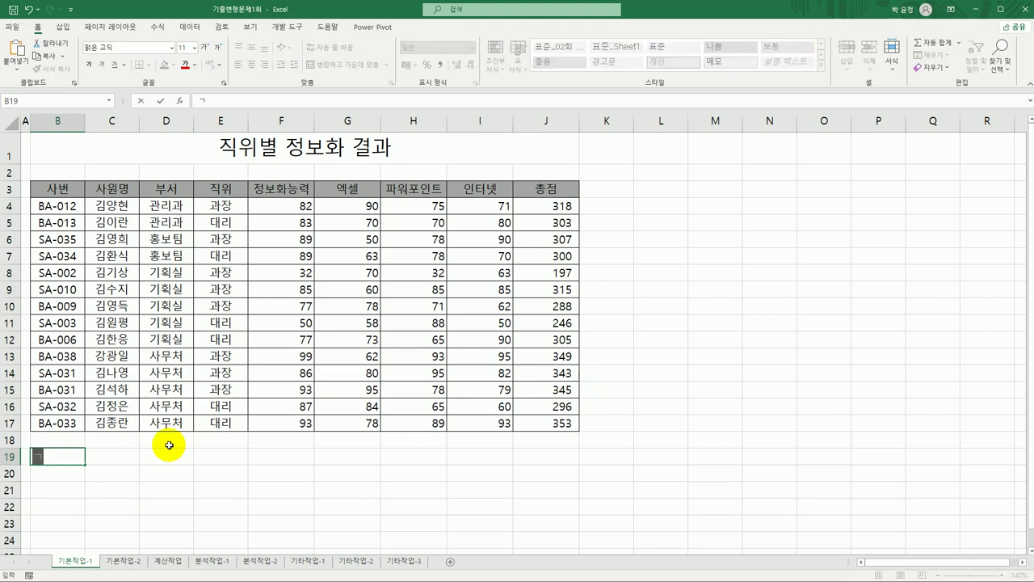
text(whrj)
key(BackSpace)
key(BackSpace)
key(BackSpace)
key(BackSpace)
text(조건)
key(Return)
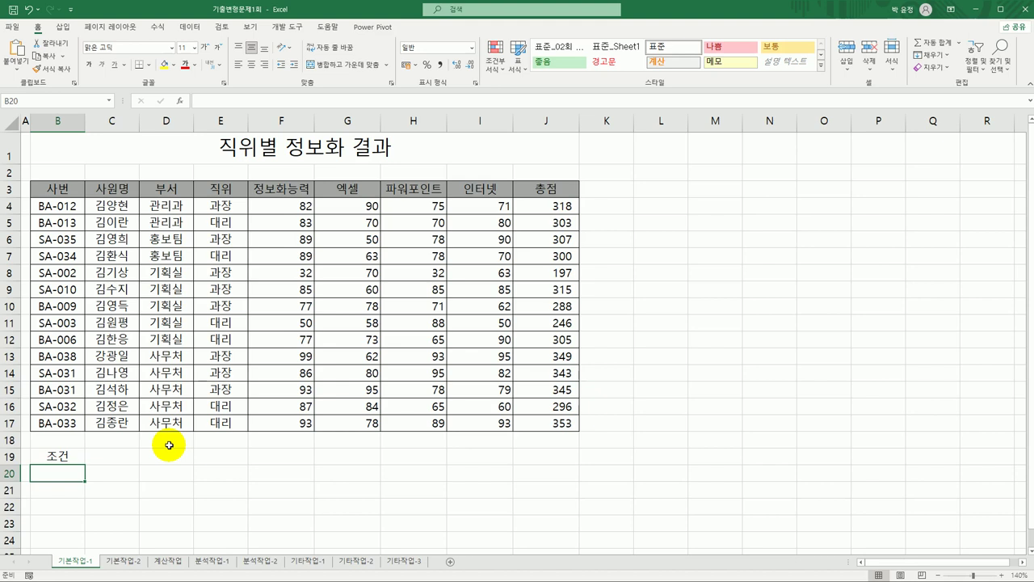
text(=)
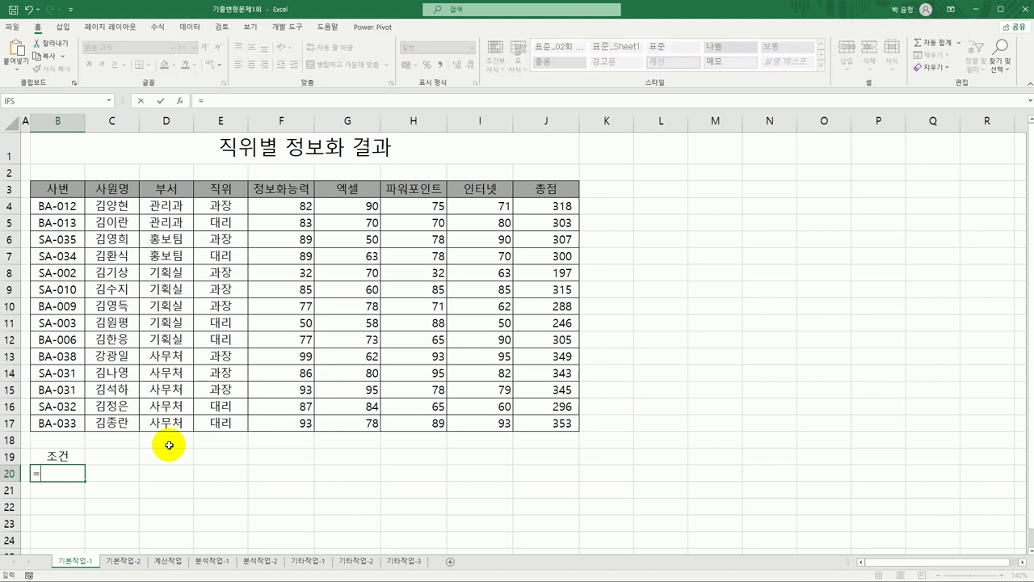
key(Escape)
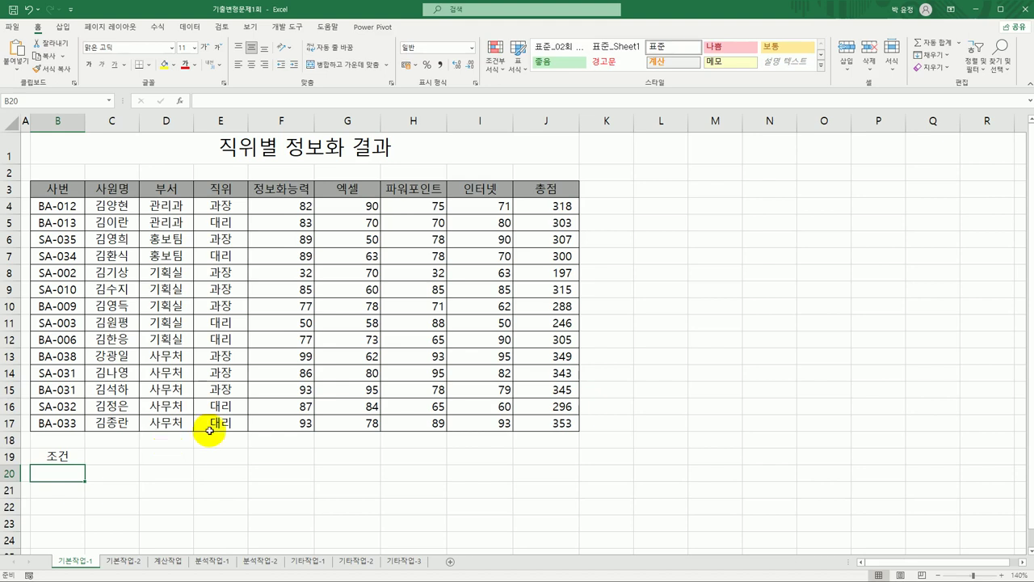
- Enter the test formula =FIND("과",E4) in cell L4 and copy it down to L17
click(656, 203)
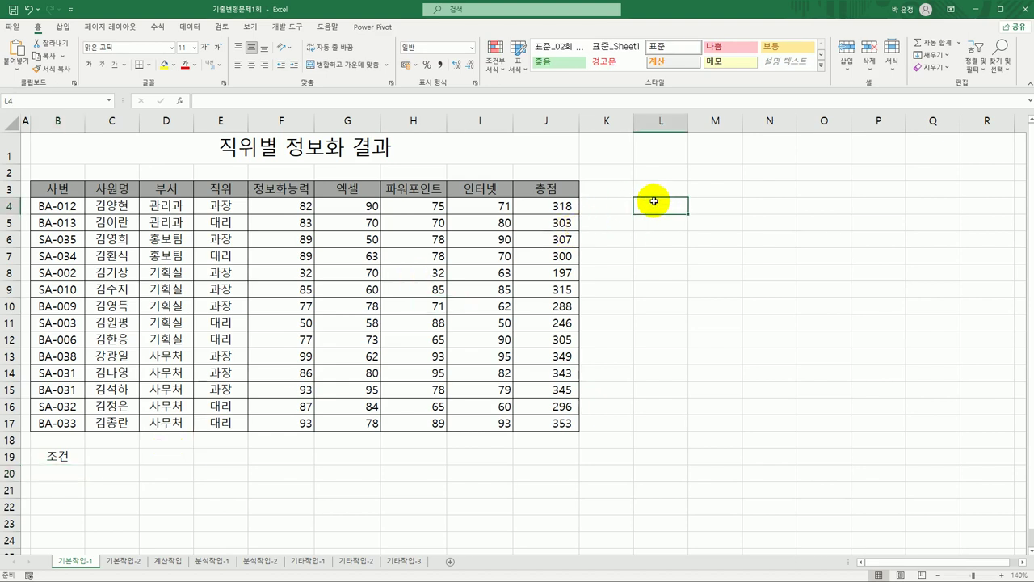
text(=)
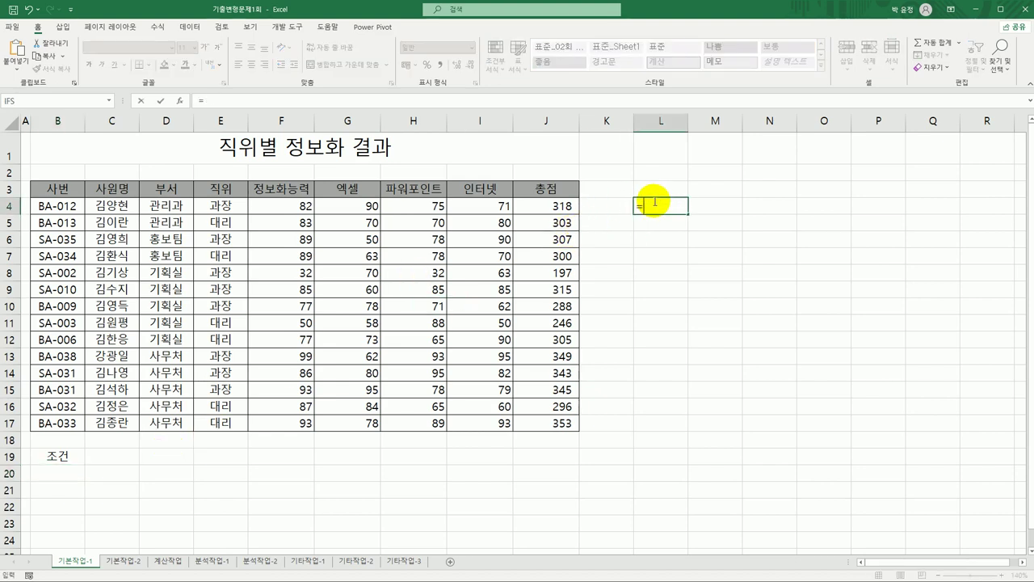
text(find(")
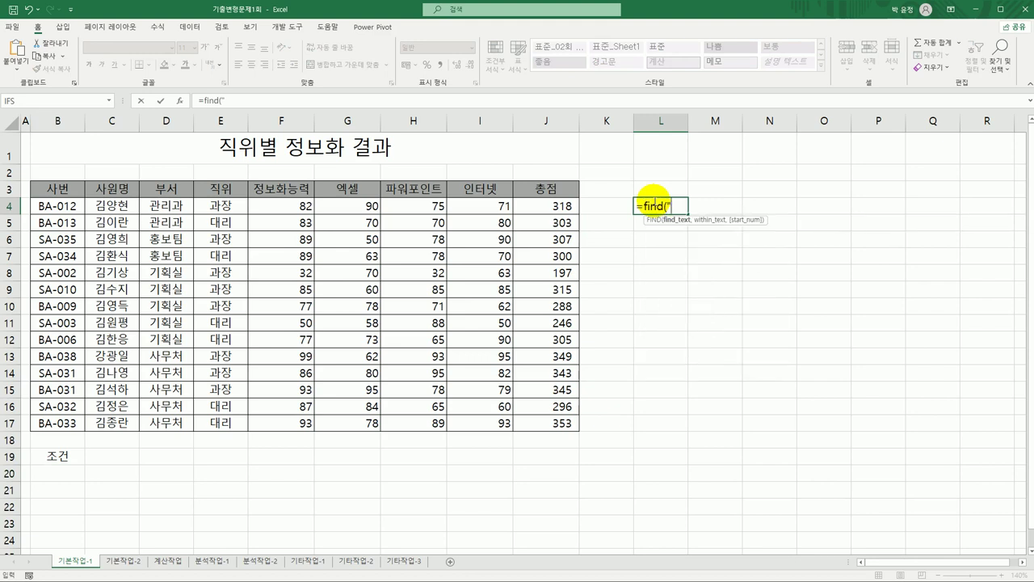
text(과",)
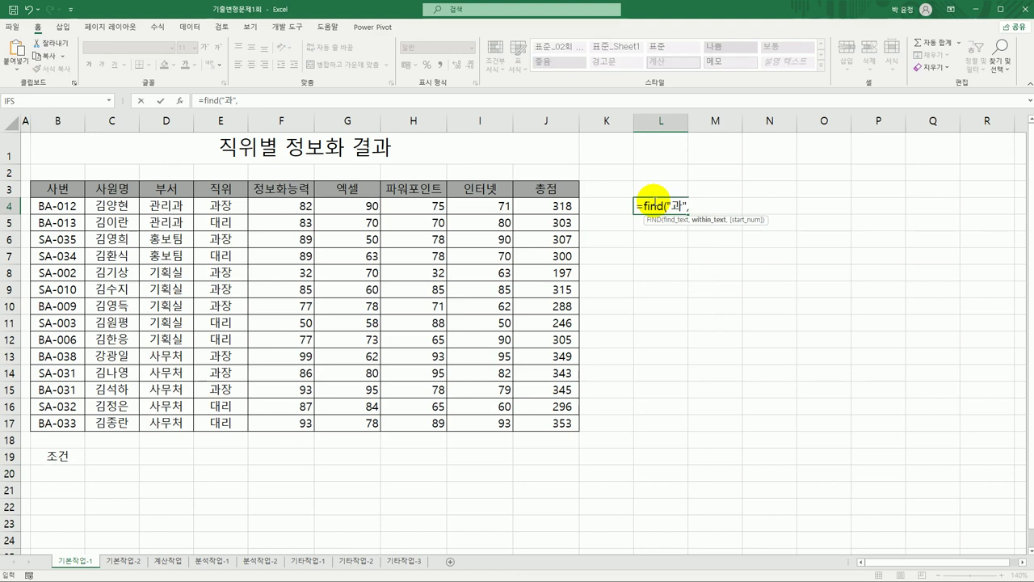
click(218, 205)
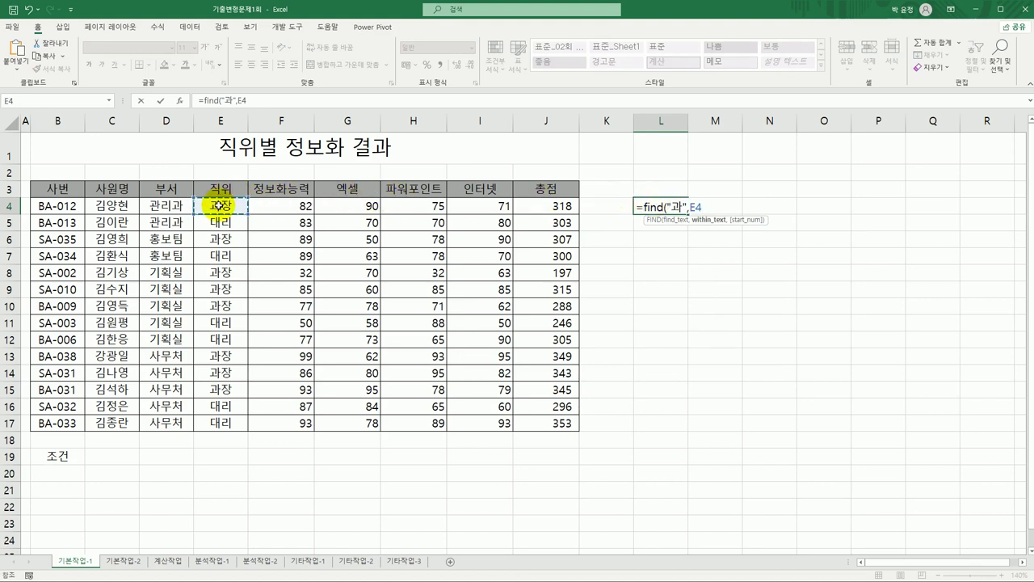
text())
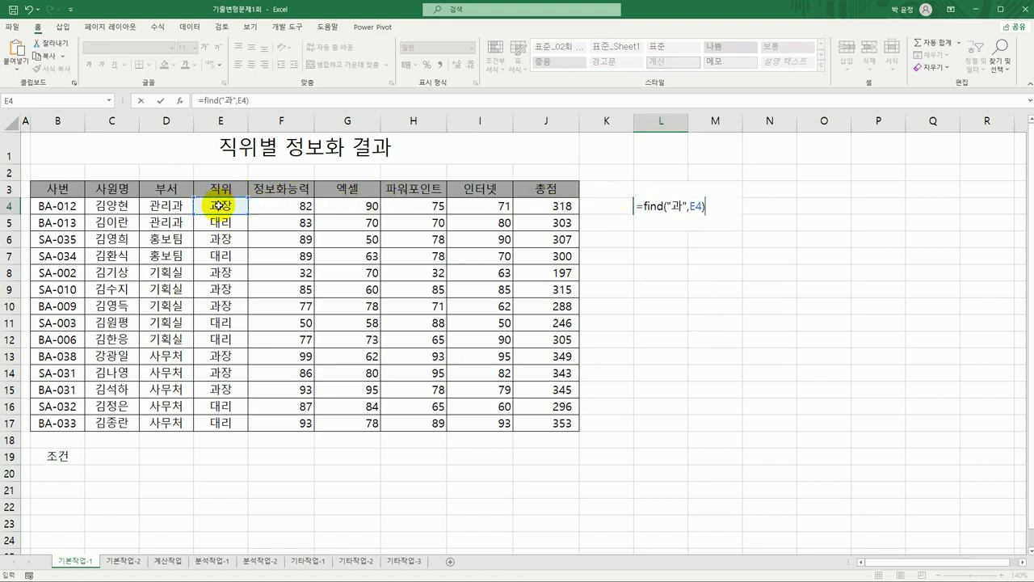
key(Return)
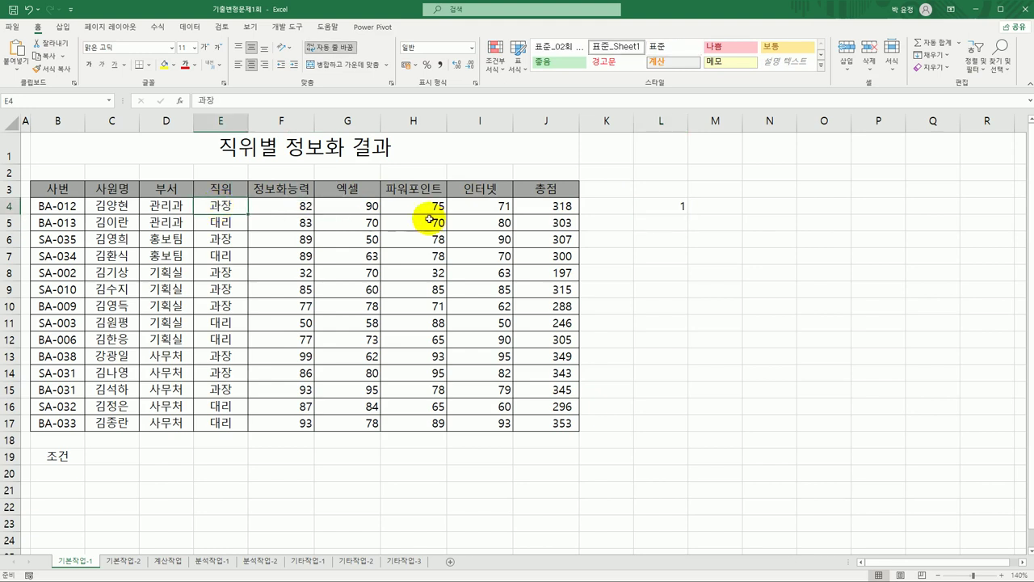
click(662, 205)
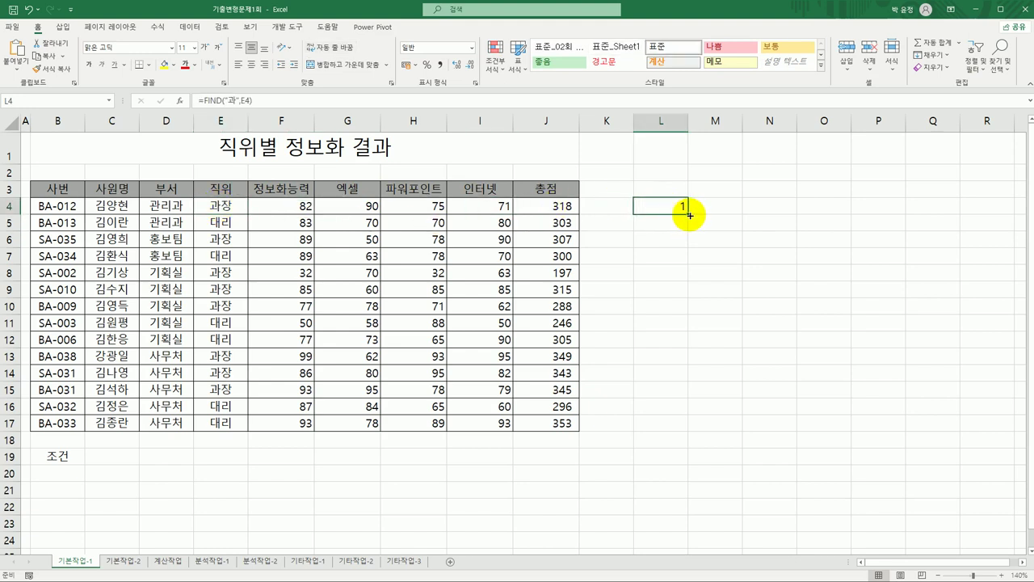
drag(688, 214, 663, 424)
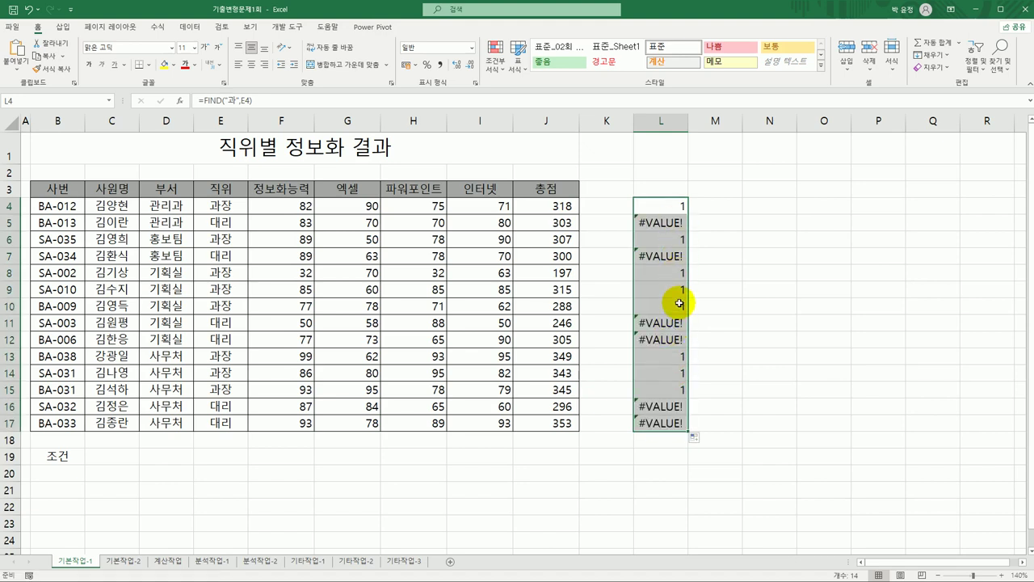
- Check several of the copied FIND formulas in column L, and clear the range L4:L17
click(681, 208)
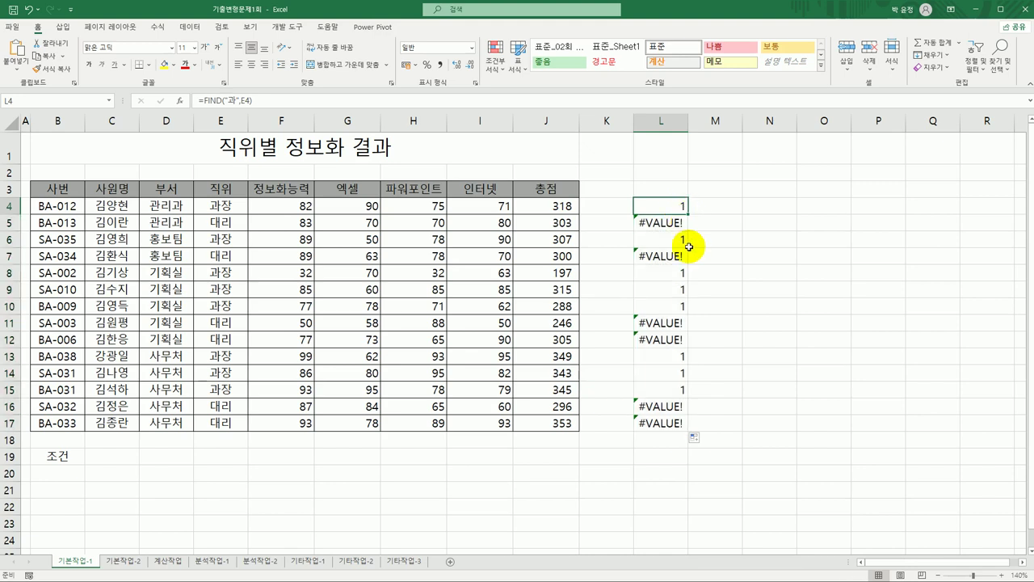
click(683, 242)
click(680, 279)
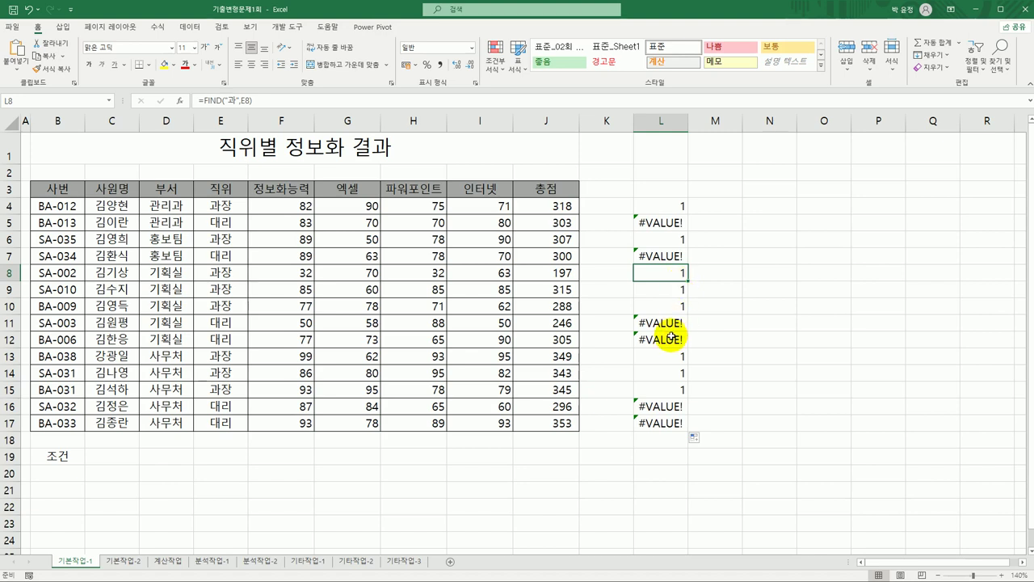
drag(666, 206, 636, 419)
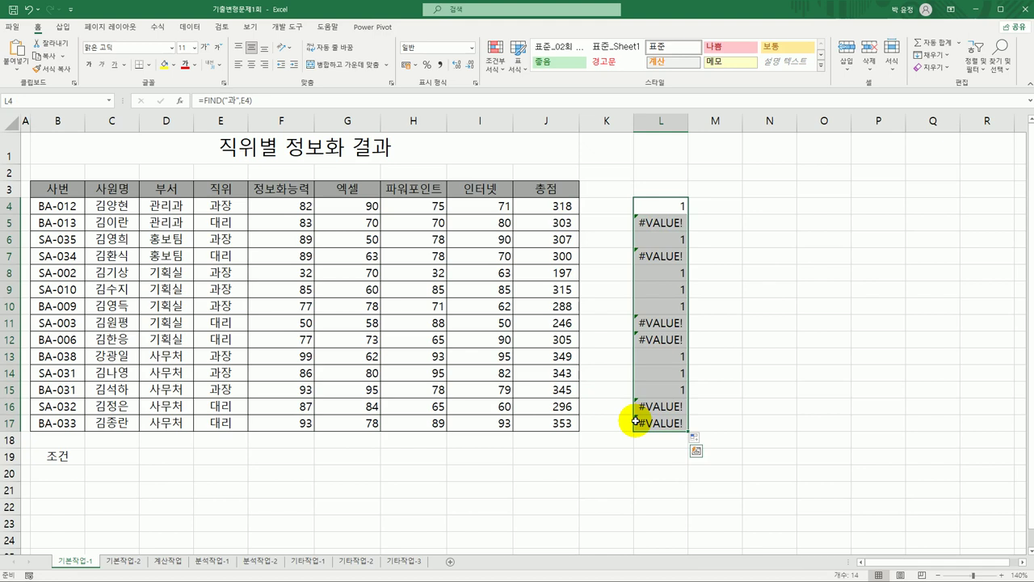
key(Delete)
- Begin an AND formula in cell B20 with FIND("과",E4)>0 as its first condition
click(49, 476)
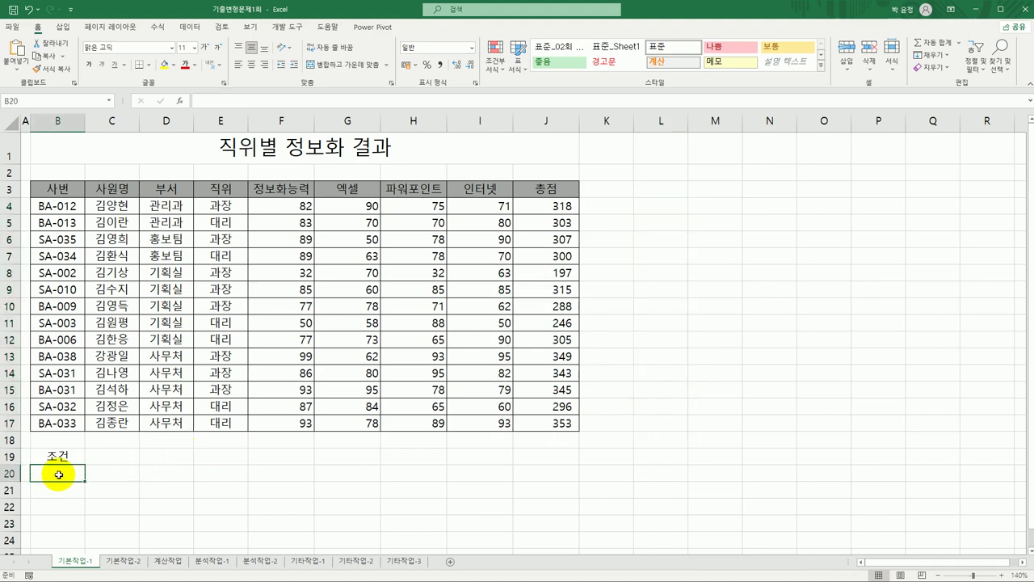
text(=)
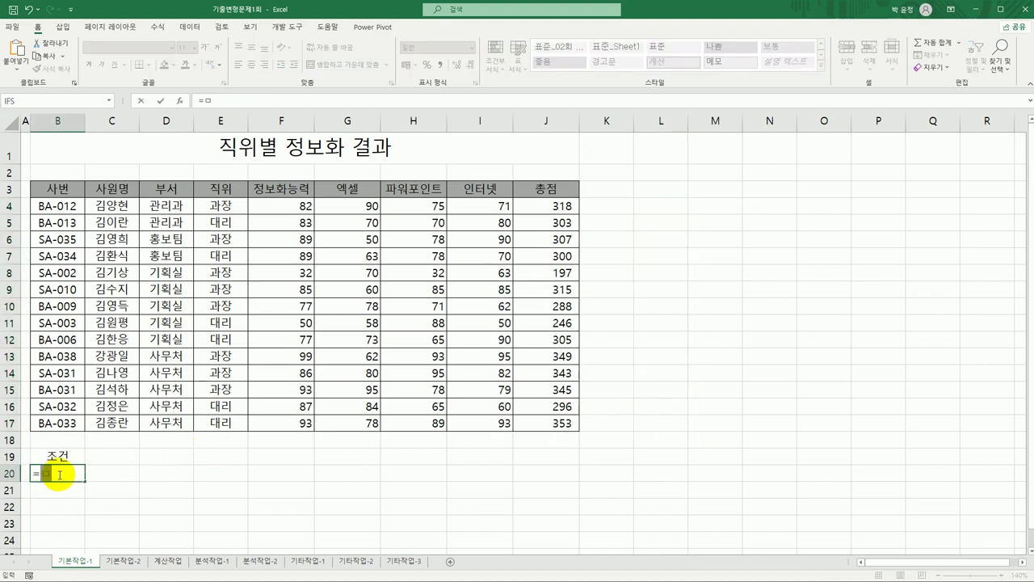
text(and()
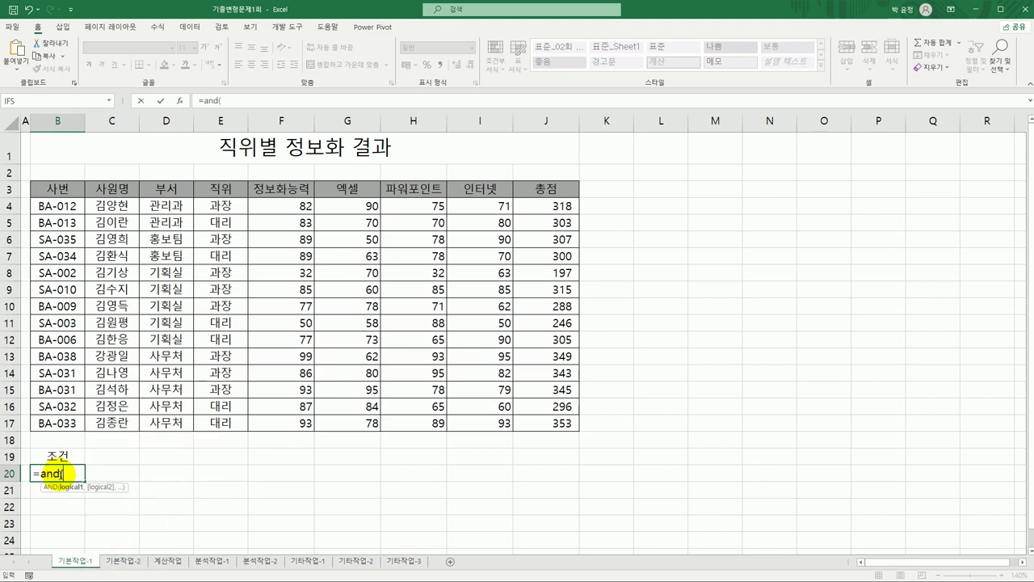
text(find)
key(Tab)
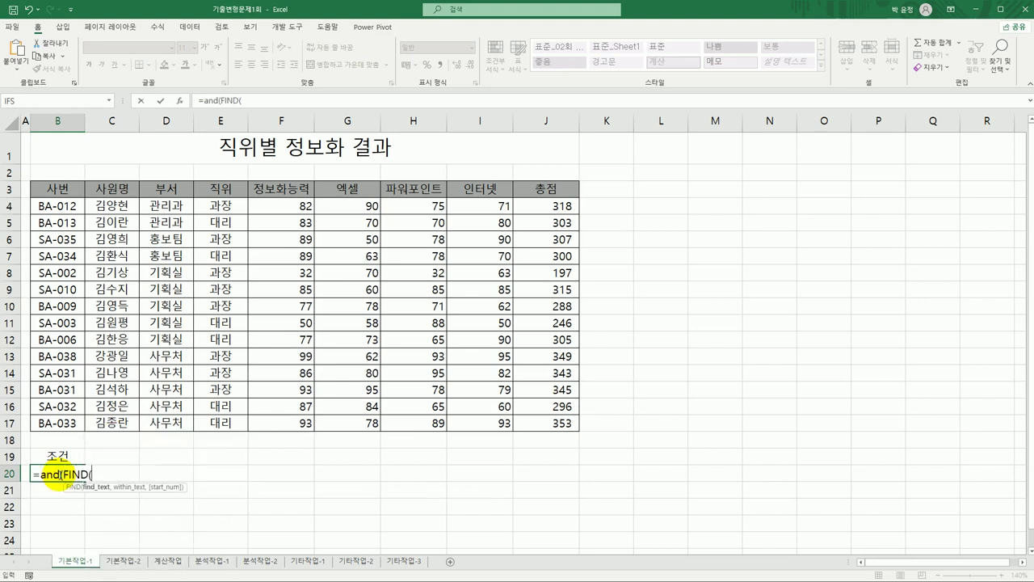
text("rhk)
key(BackSpace)
key(BackSpace)
key(BackSpace)
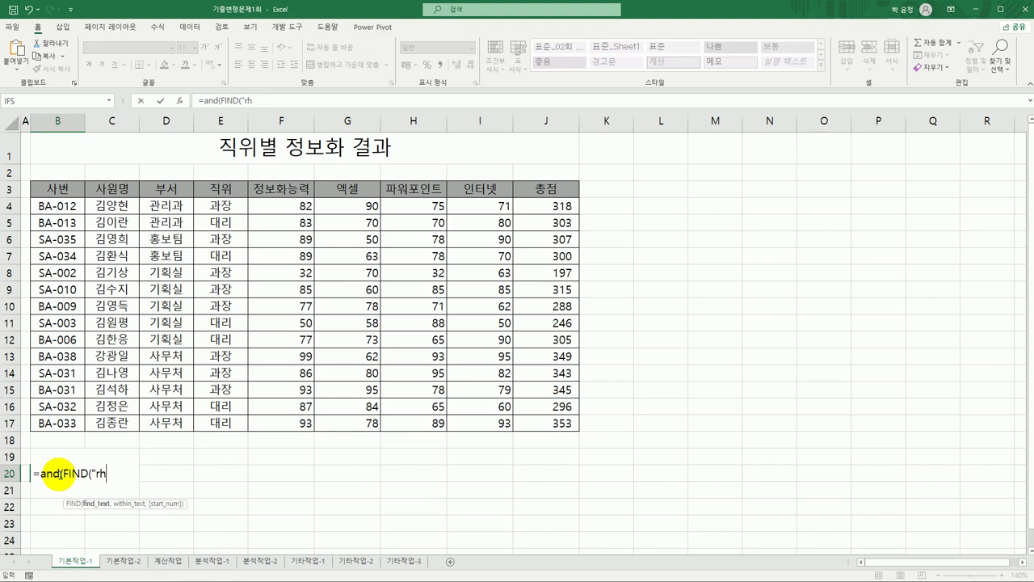
key(Hangul)
text(과",)
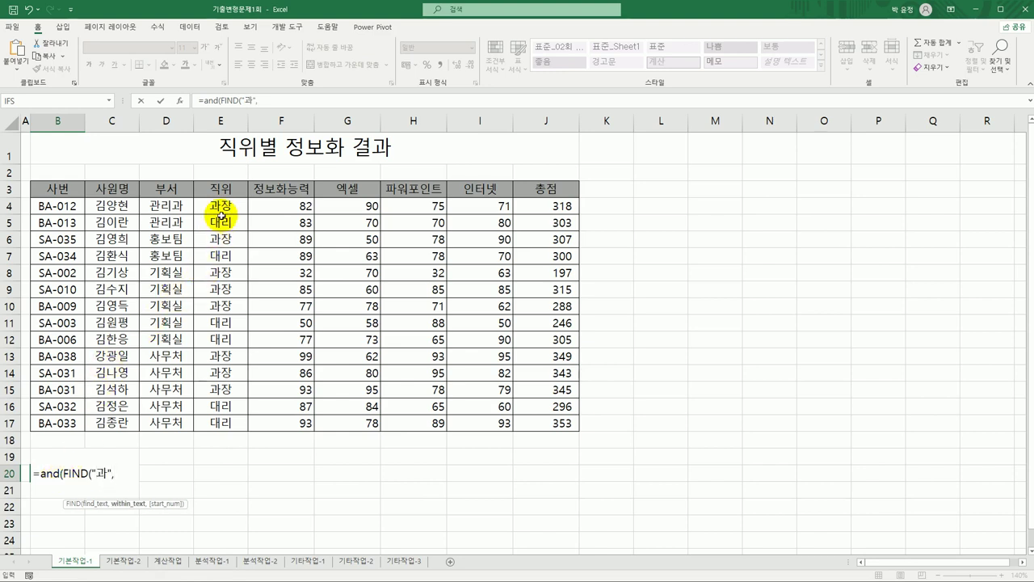
click(221, 208)
text())
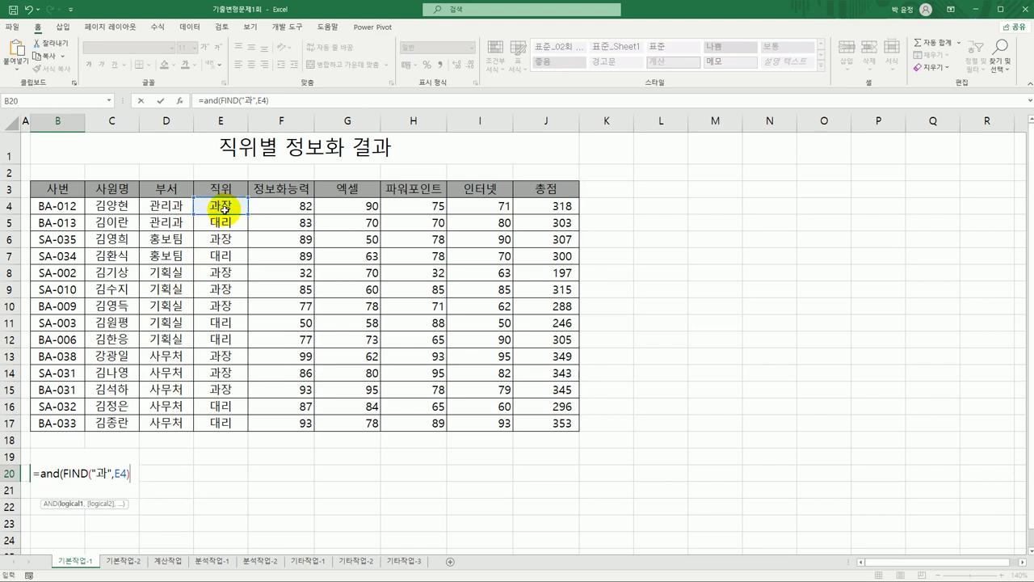
text(>0,)
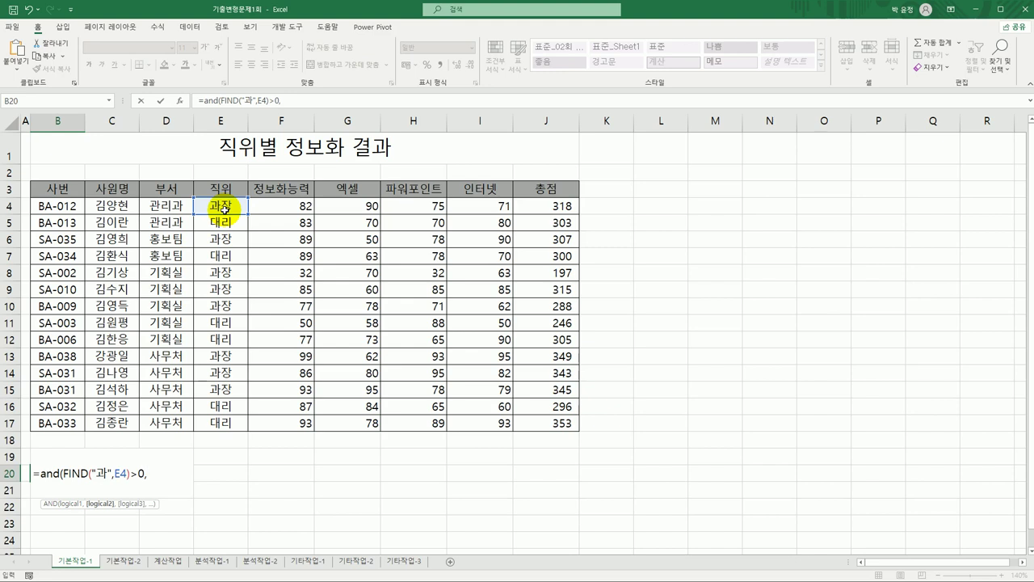
- Add J4>=300 as the second condition and complete the AND formula in B20
click(524, 206)
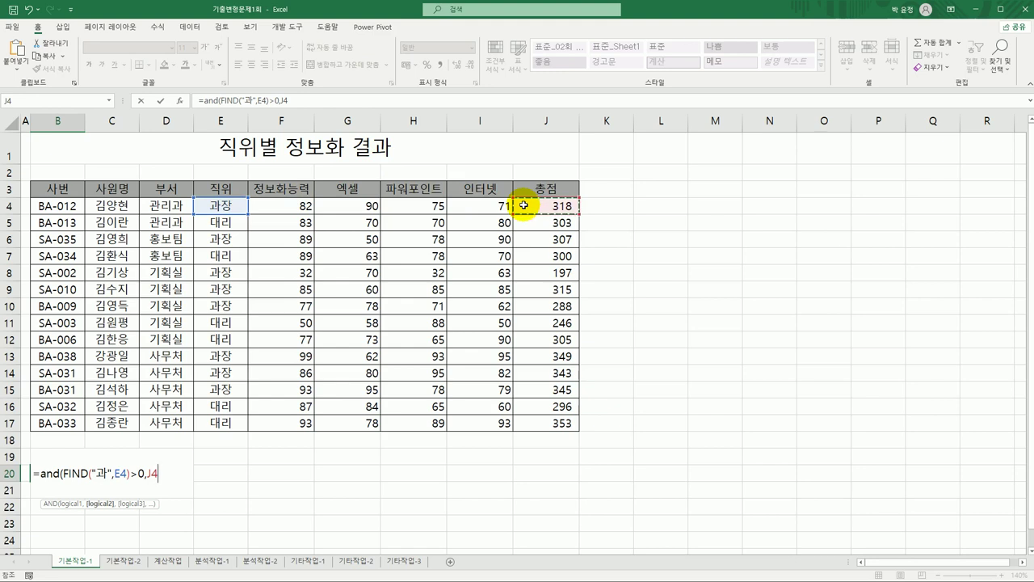
text(>=300))
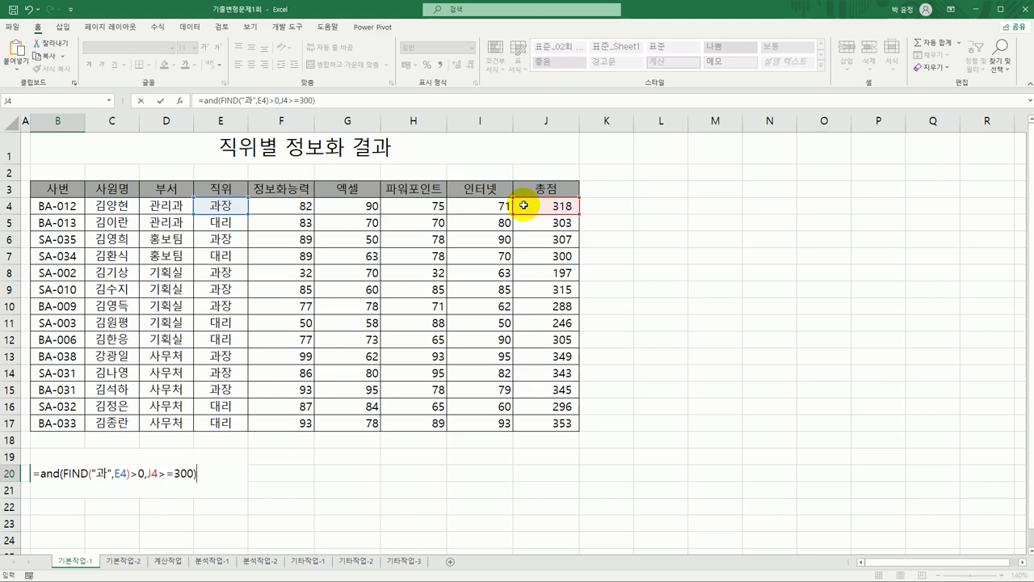
key(Return)
key(Up)
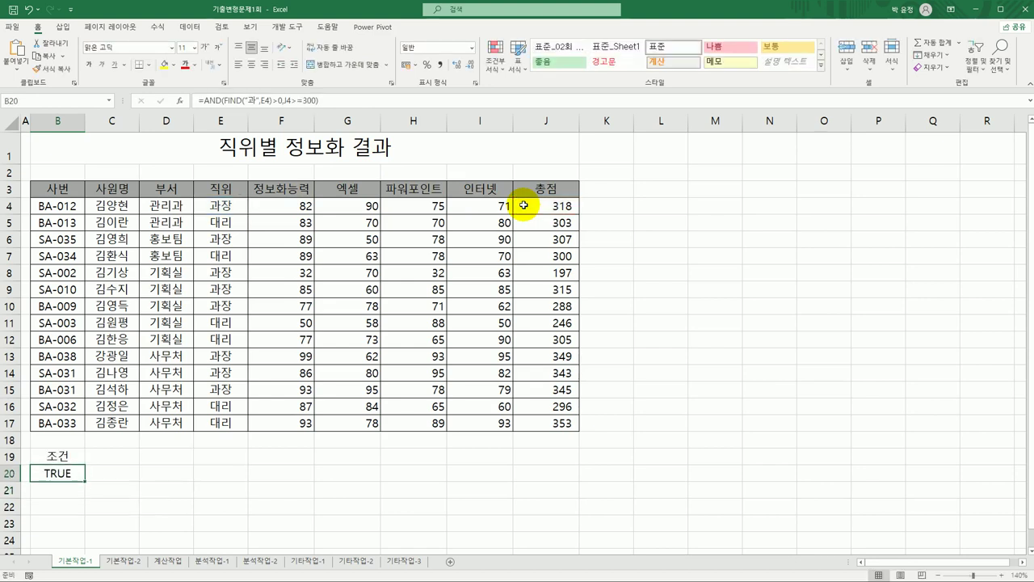
click(232, 207)
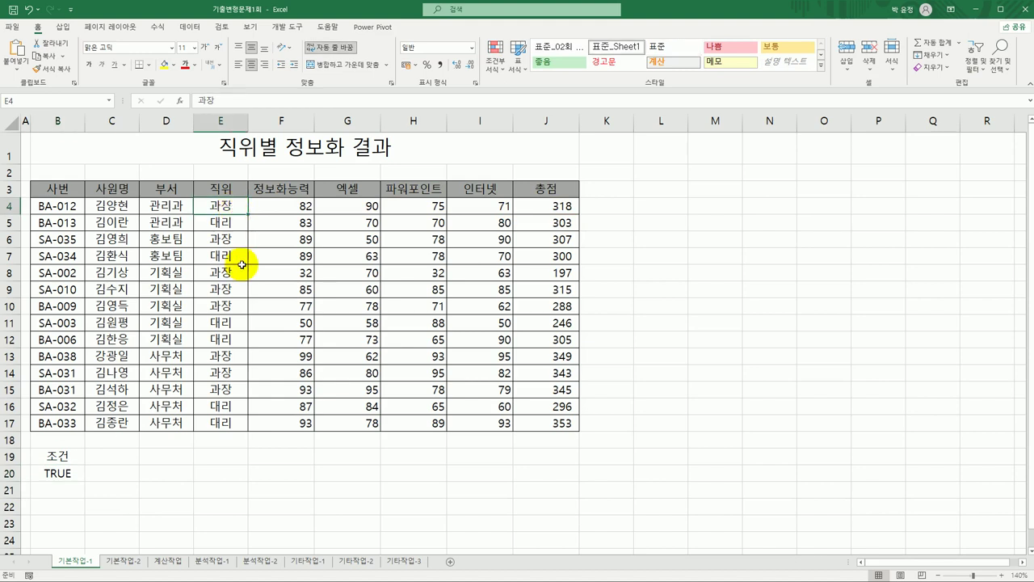
click(572, 206)
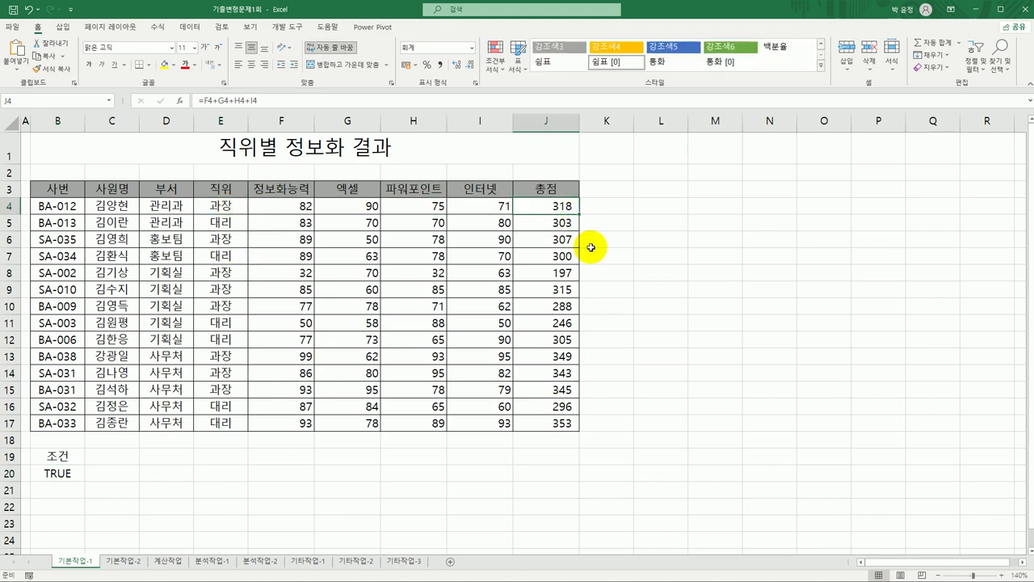
click(56, 475)
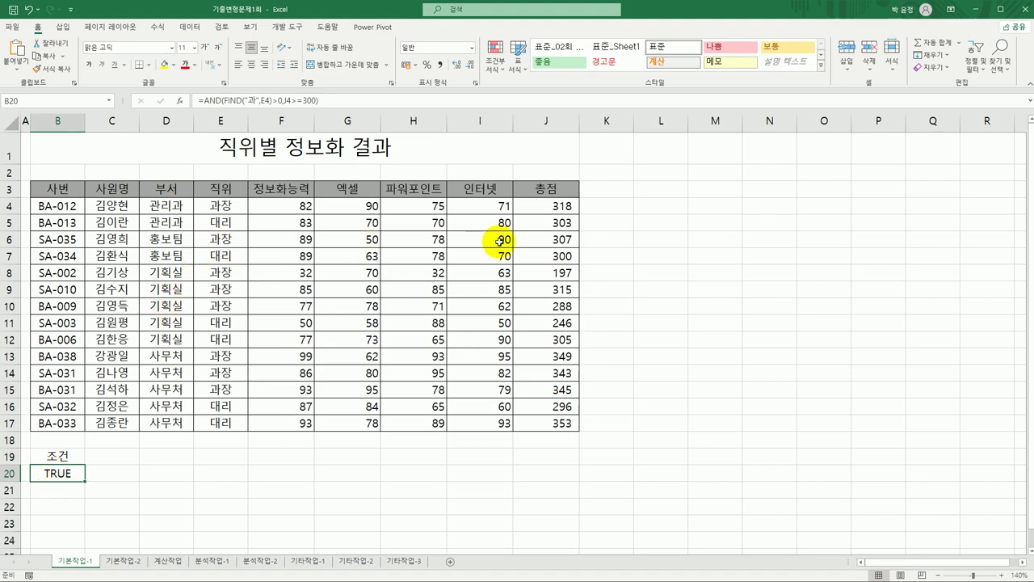
drag(215, 218, 499, 221)
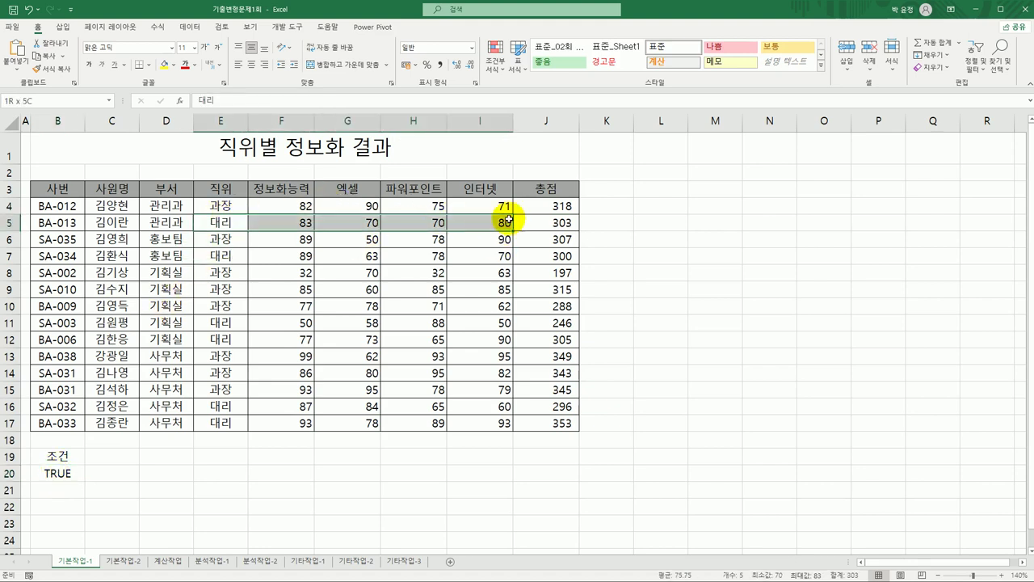
drag(235, 239, 561, 237)
drag(242, 257, 565, 256)
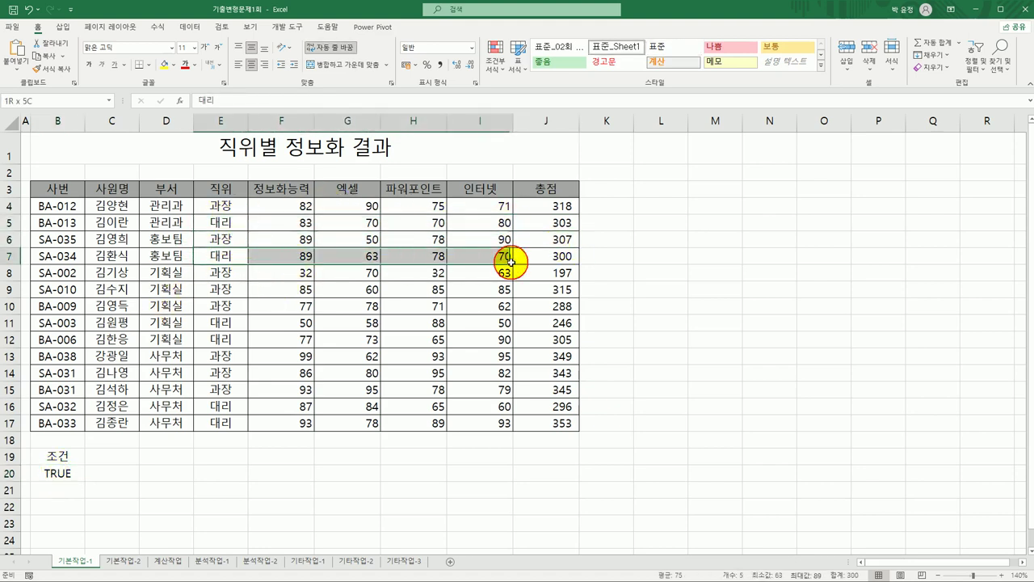
click(71, 474)
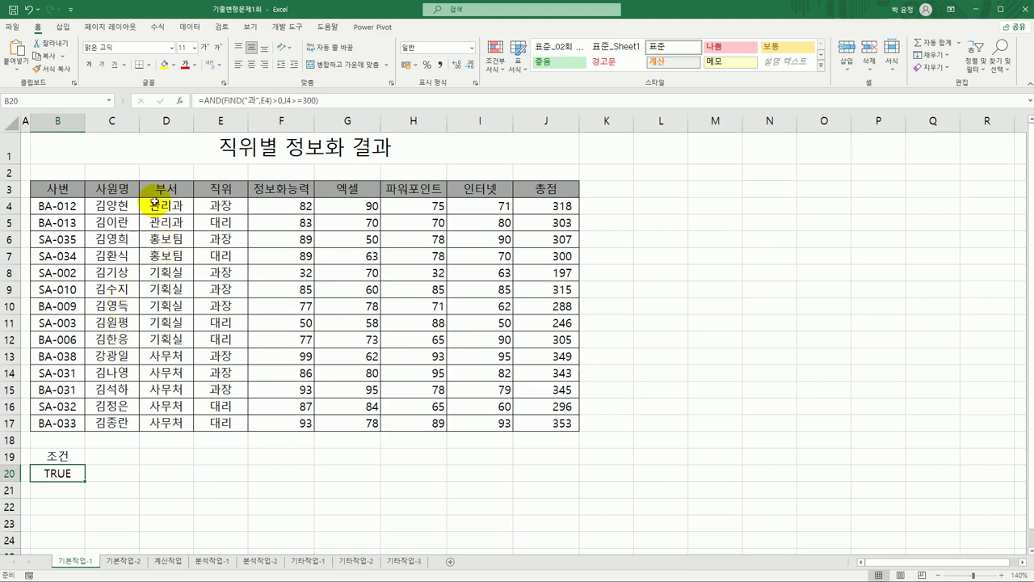
- Copy the headers 사번, 사원명, 부서, 정보화능력, 엑셀, 파워포인트 and 인터넷 from row 3 to row 23, starting at B23
click(72, 192)
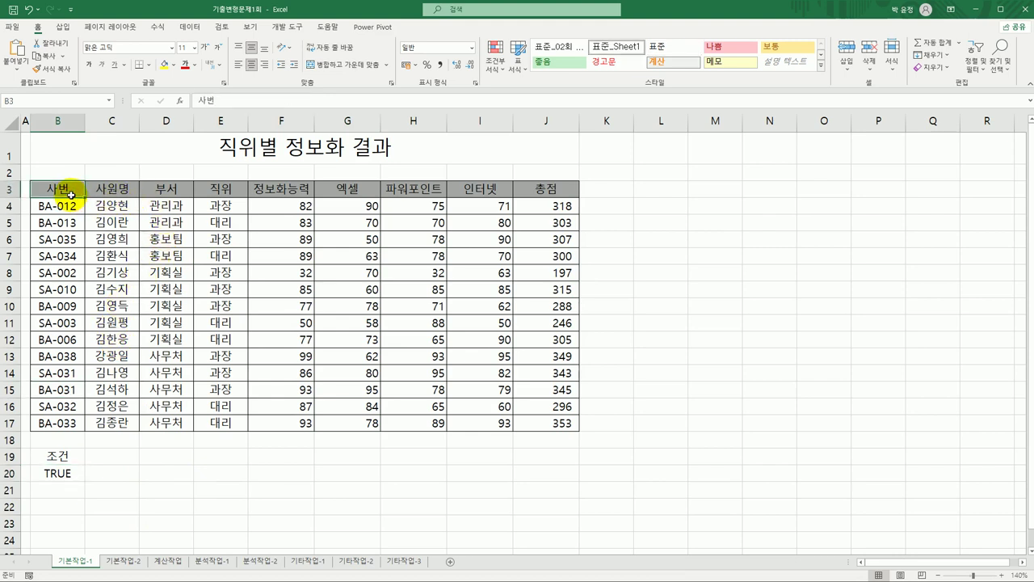
drag(69, 189, 156, 188)
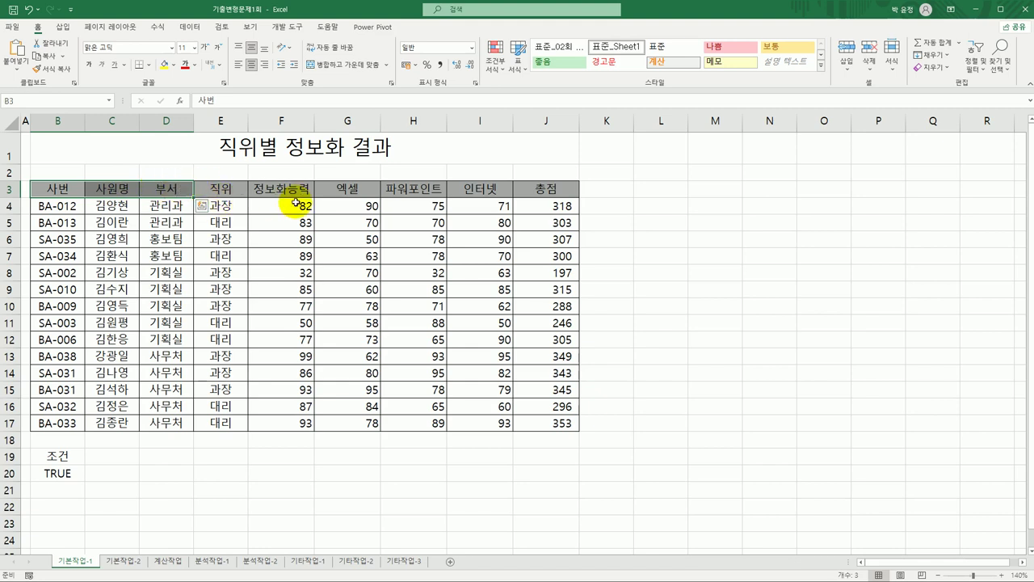
drag(287, 190, 474, 187)
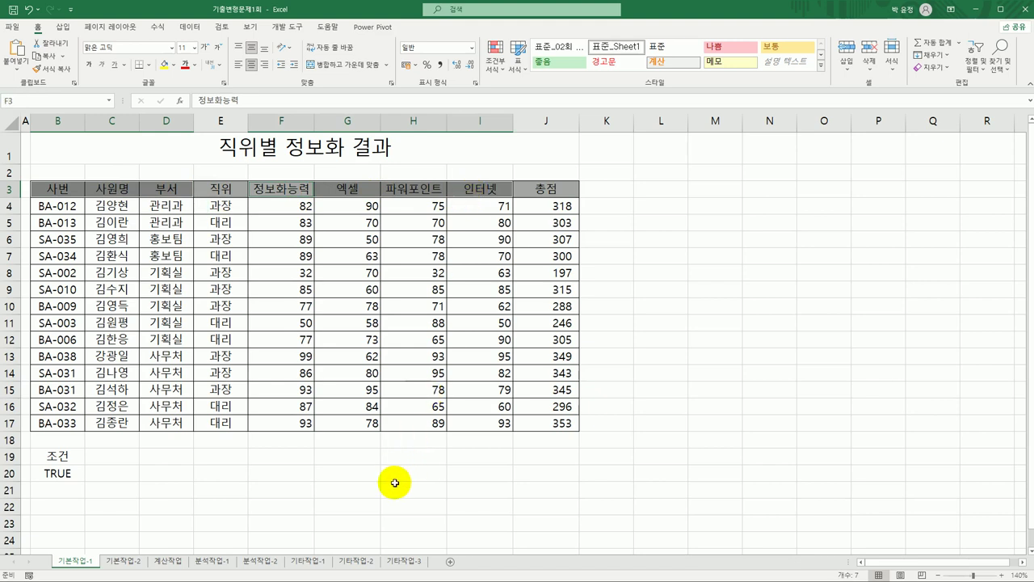
key(ctrl+c)
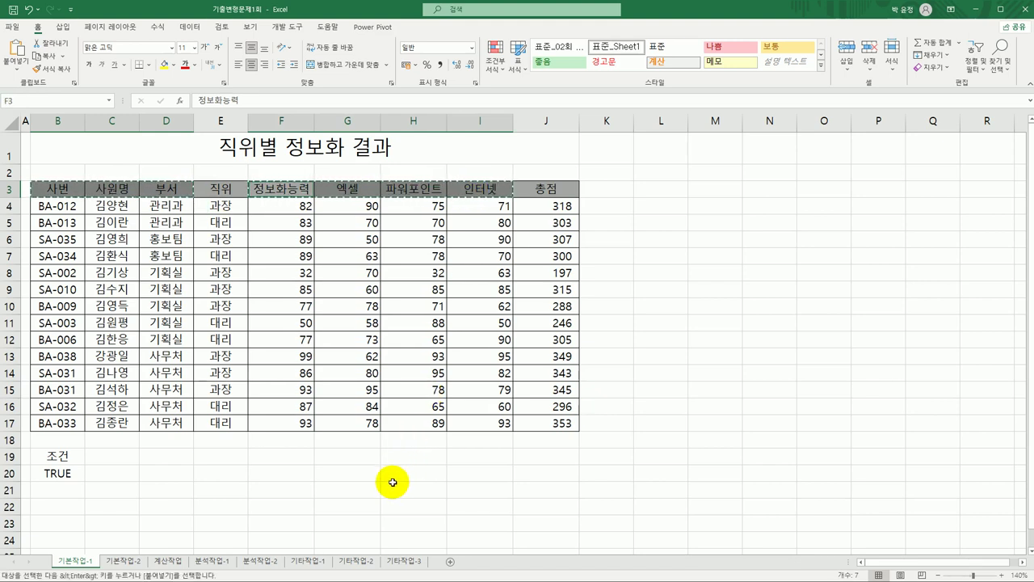
click(72, 507)
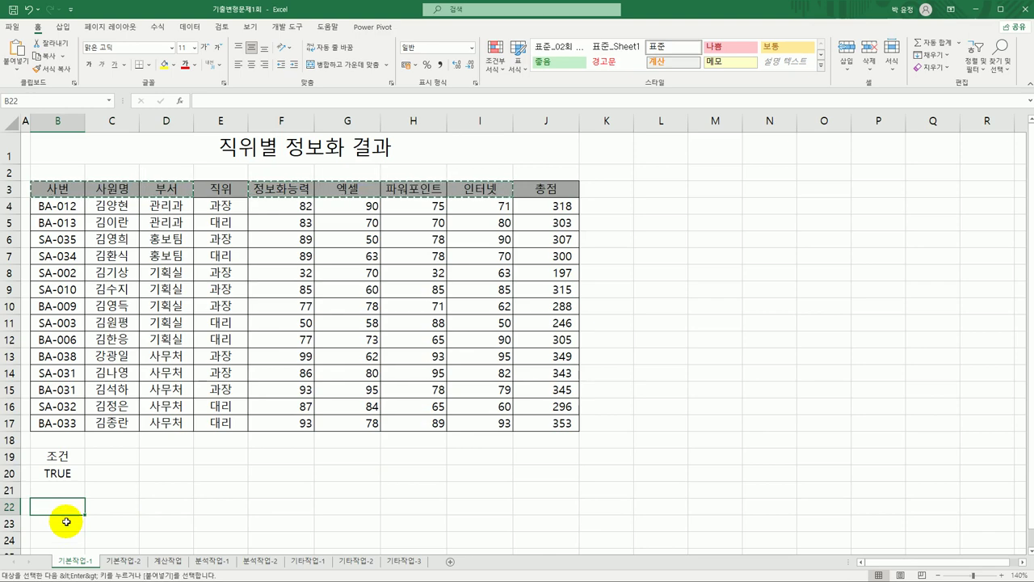
click(66, 525)
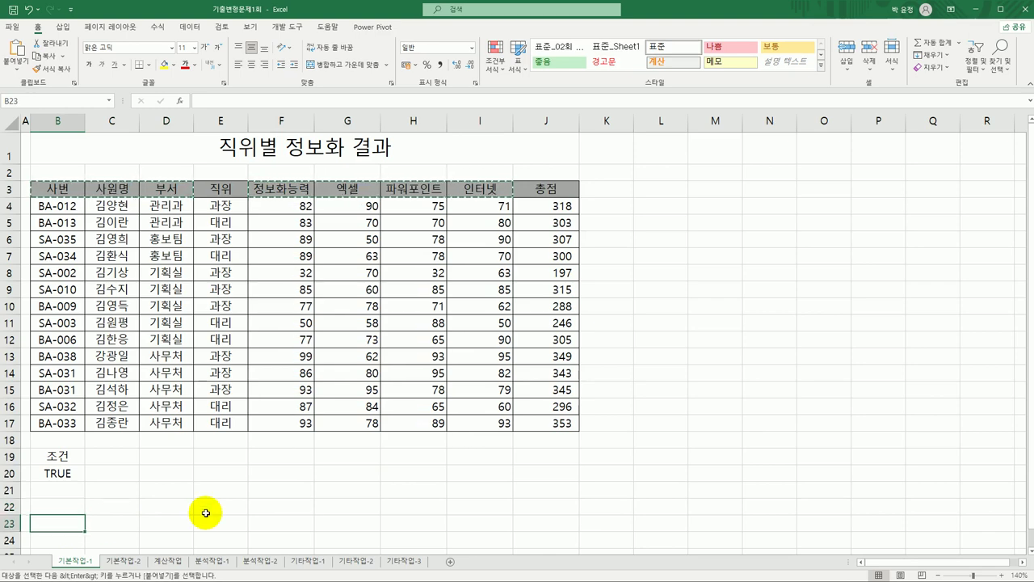
key(ctrl+v)
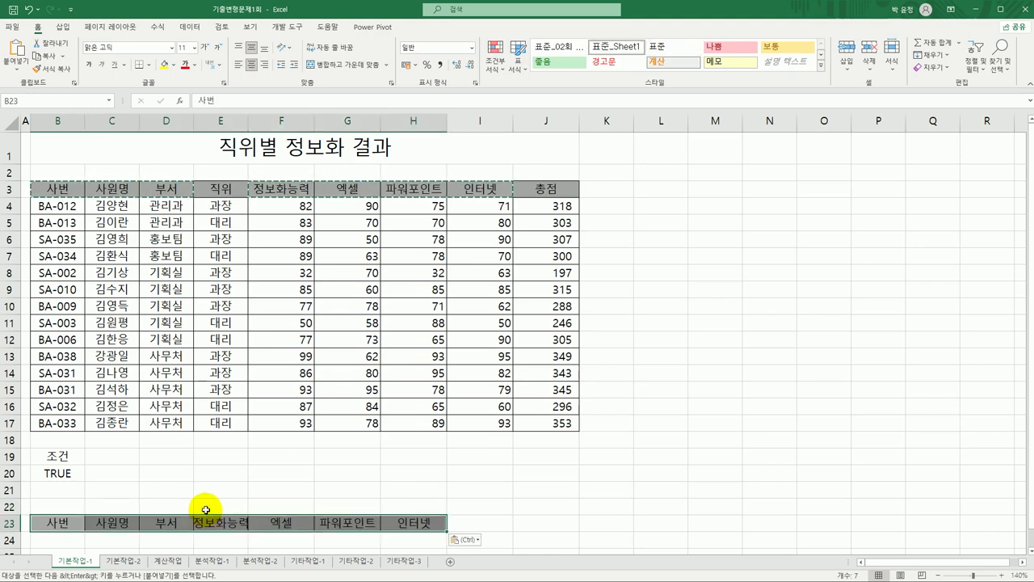
- Start an advanced filter on the table B3:J17 with B19:B20 as the criteria range
scroll(207, 505, down, 3)
click(320, 227)
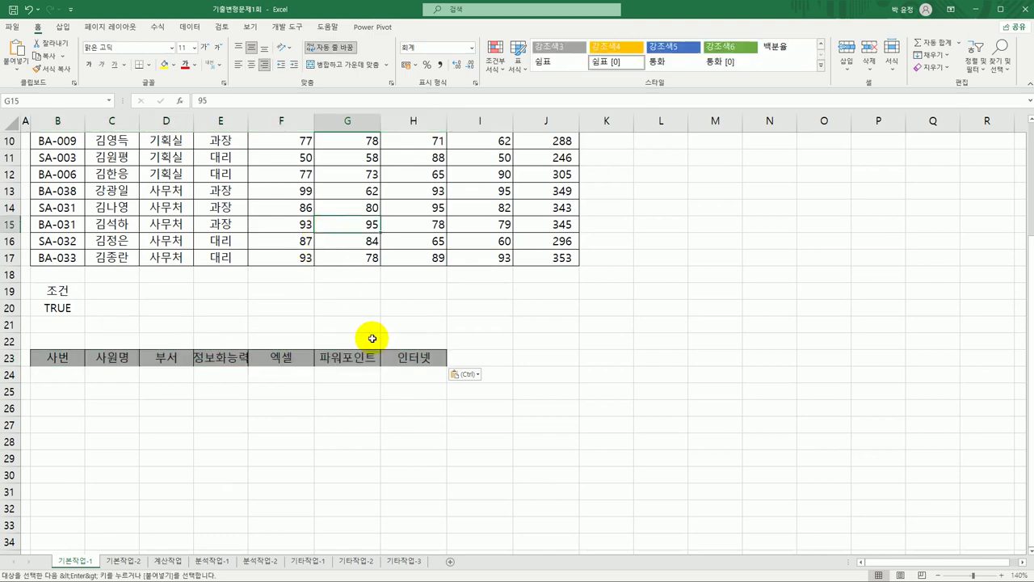
click(194, 28)
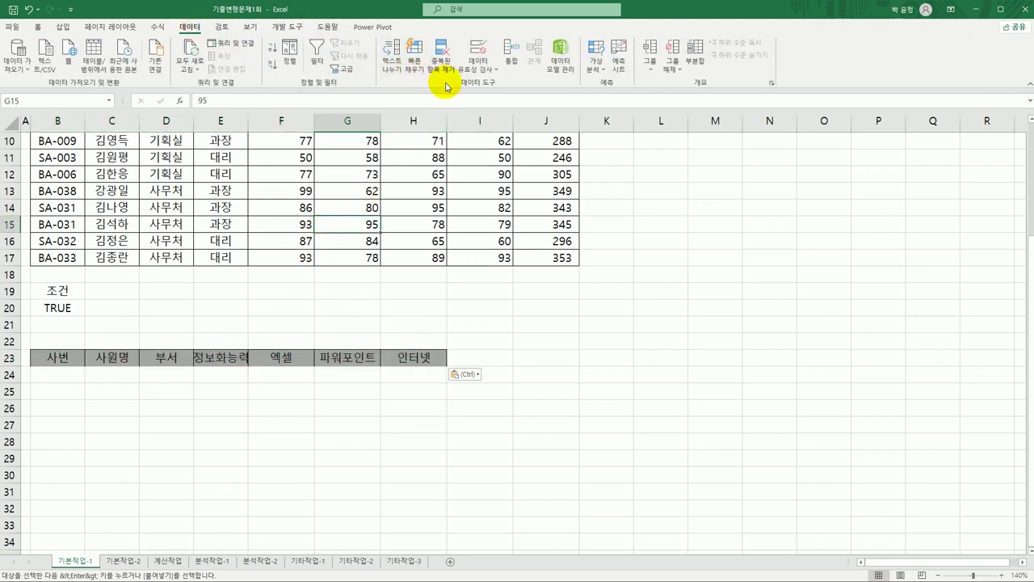
click(343, 69)
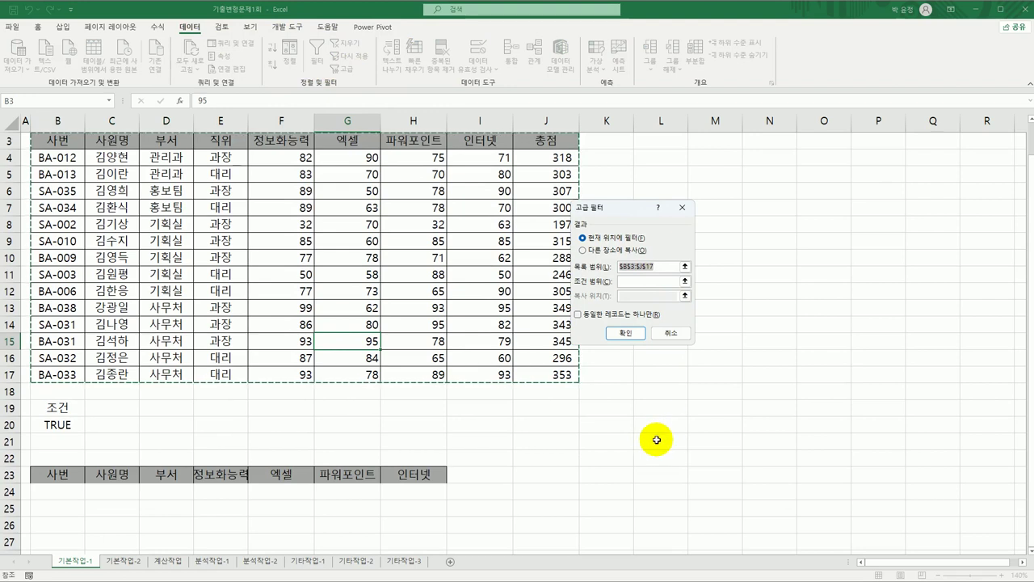
click(631, 283)
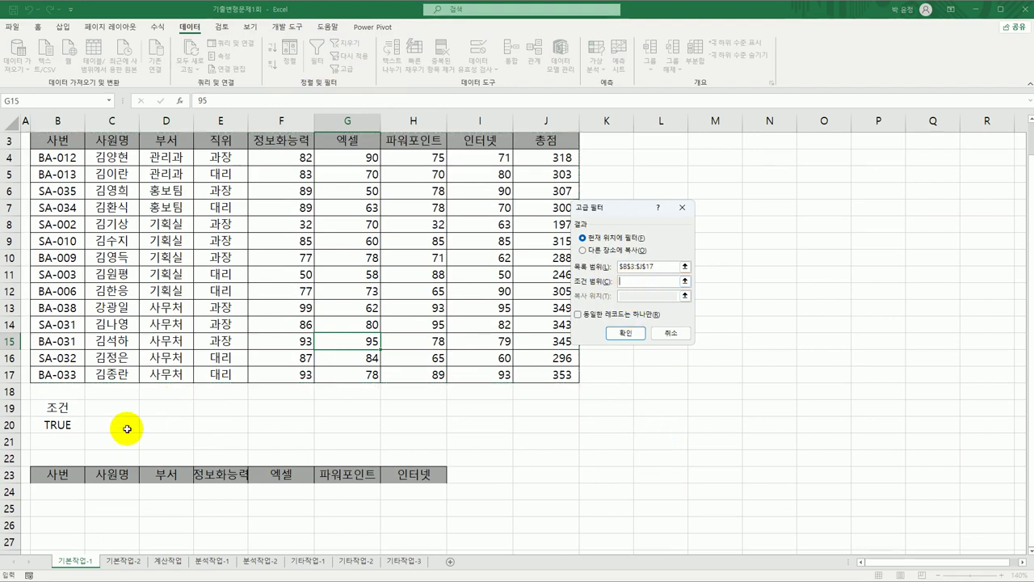
drag(58, 407, 60, 423)
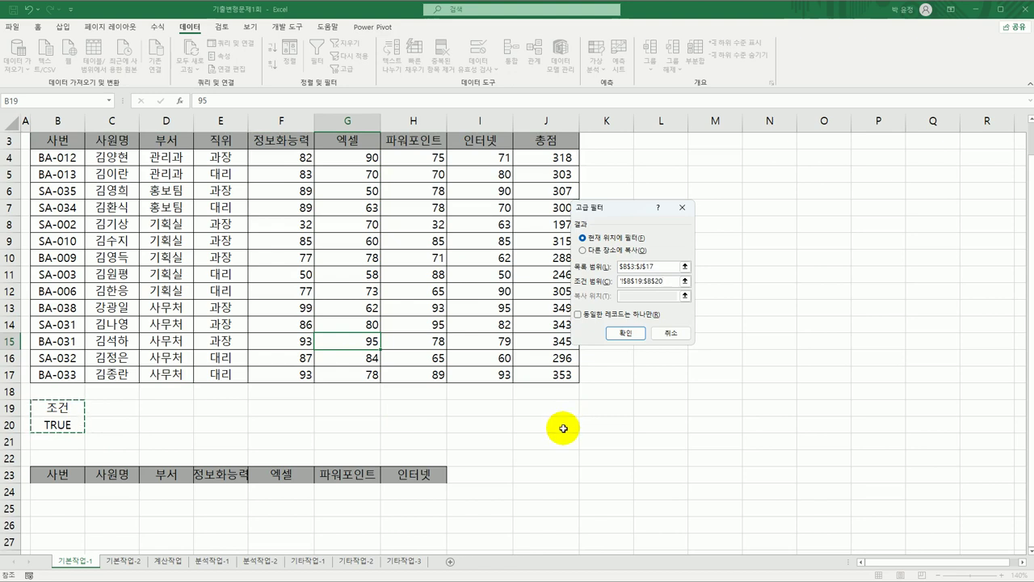
- Set the filter to copy its results to another location, B23:H23, and run it
click(603, 256)
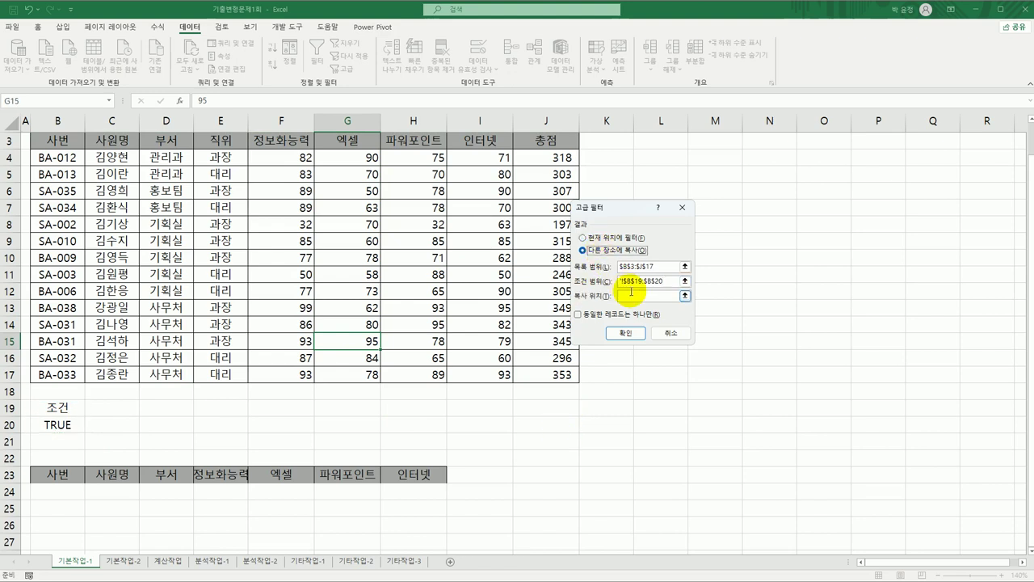
click(639, 296)
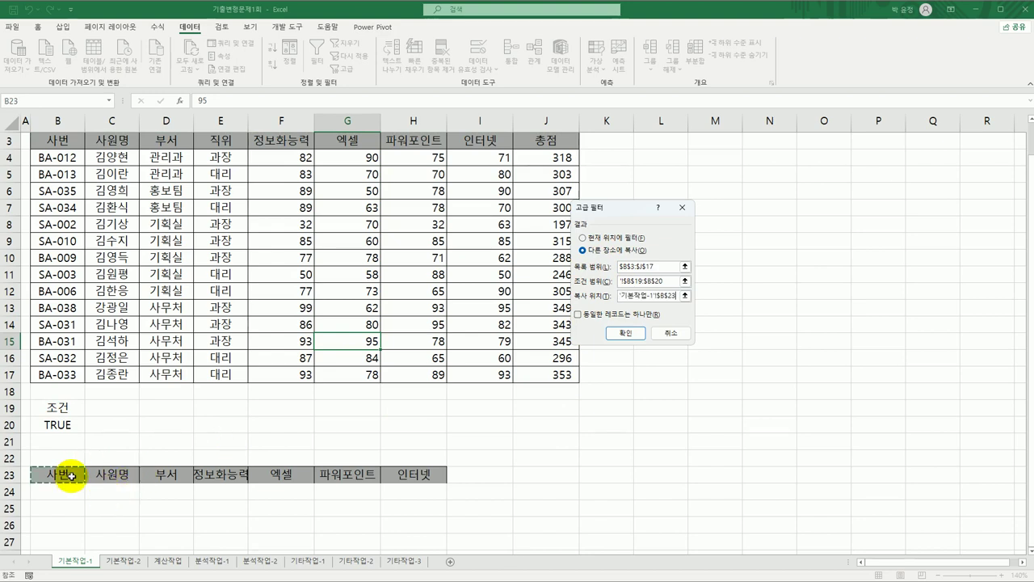
drag(65, 475, 404, 470)
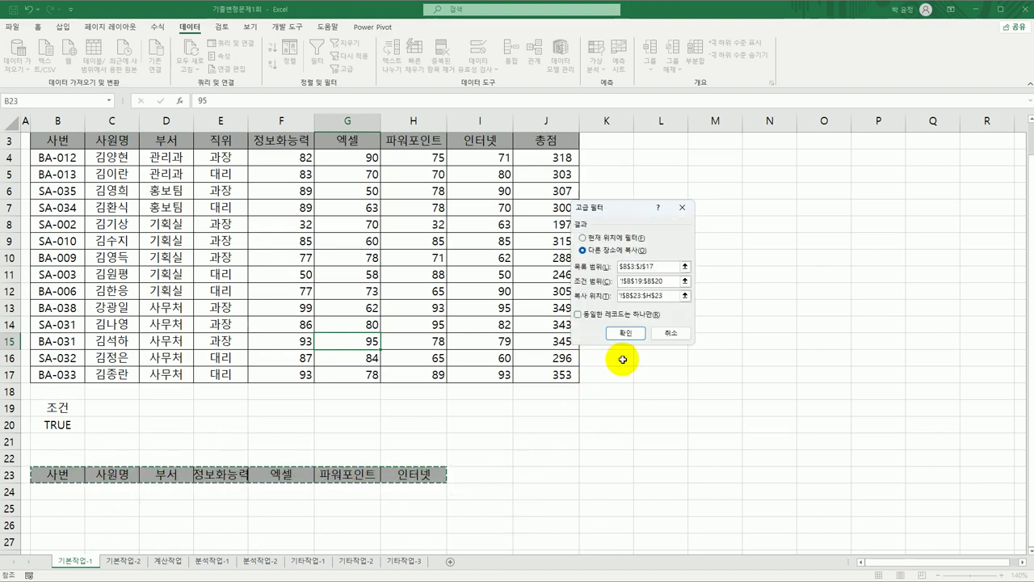
click(626, 332)
scroll(572, 420, down, 1)
scroll(572, 420, down, 3)
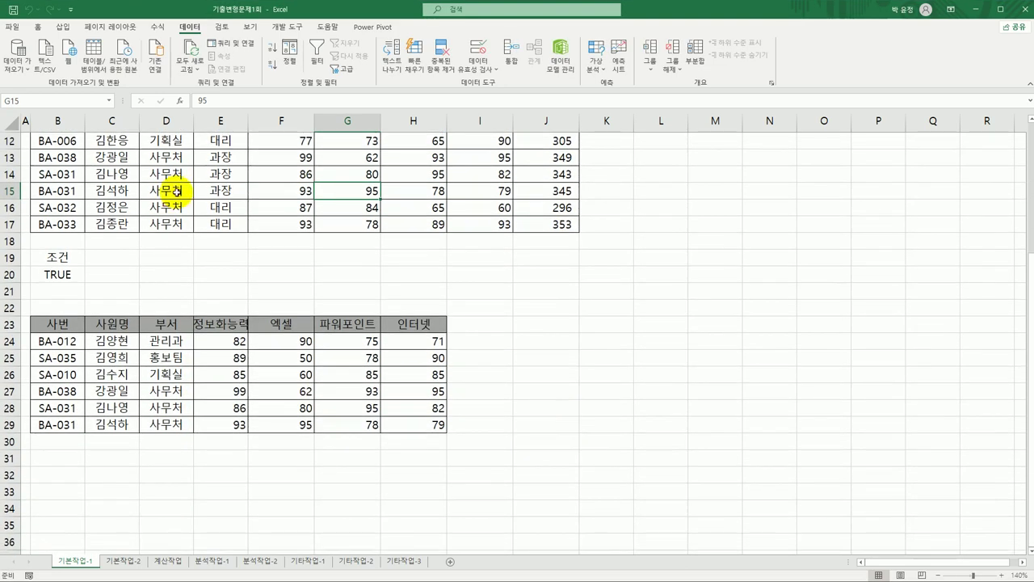
- Autofit the width of column E to show the full 정보화능력 header
double_click(249, 127)
drag(257, 342, 255, 419)
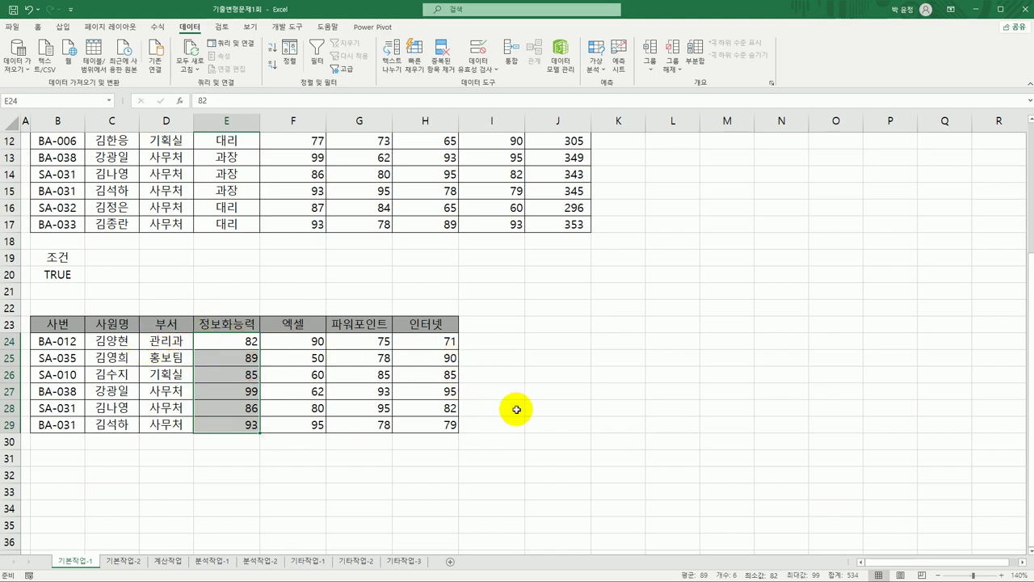
click(519, 343)
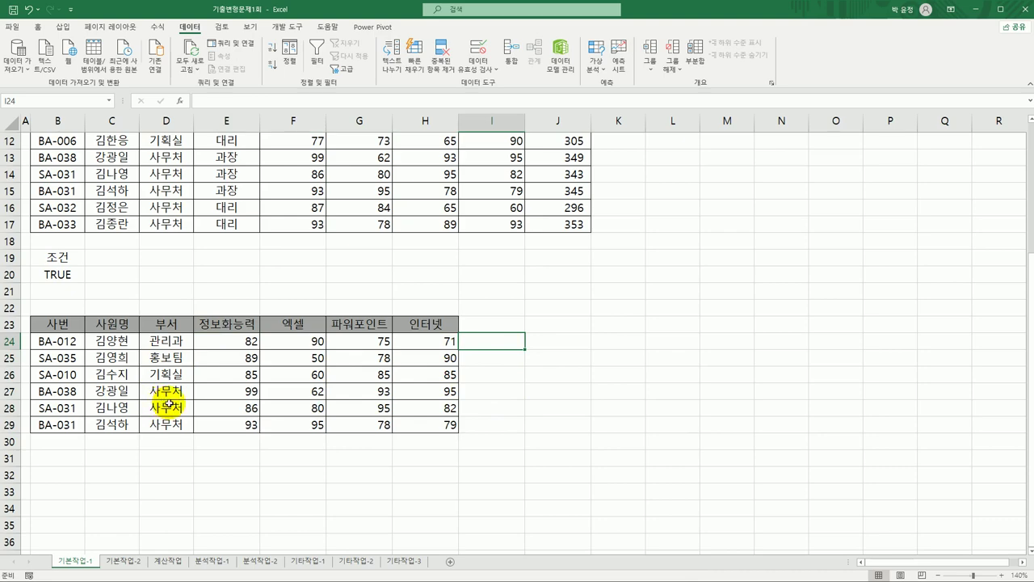
scroll(169, 404, up, 3)
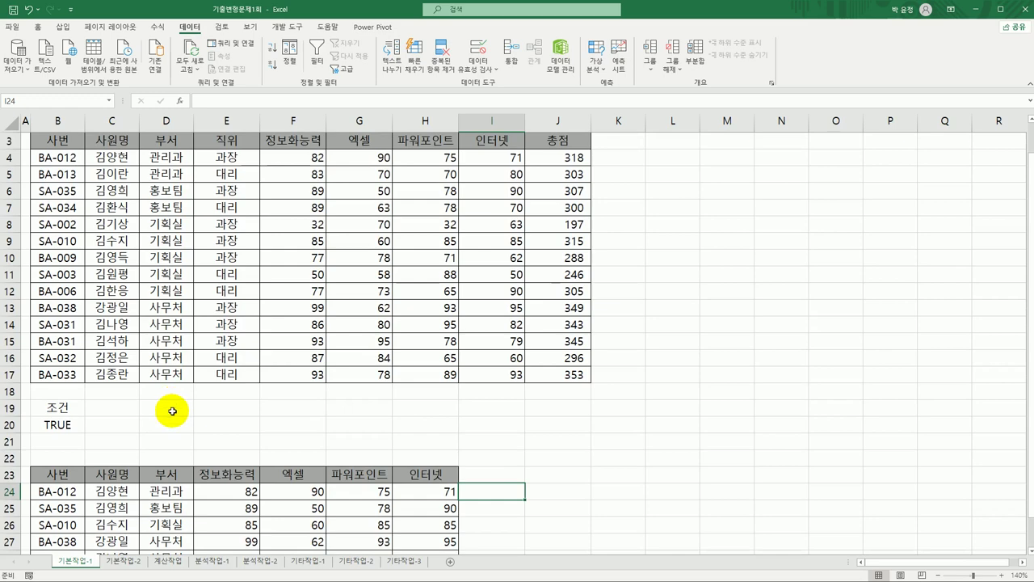
scroll(172, 412, up, 1)
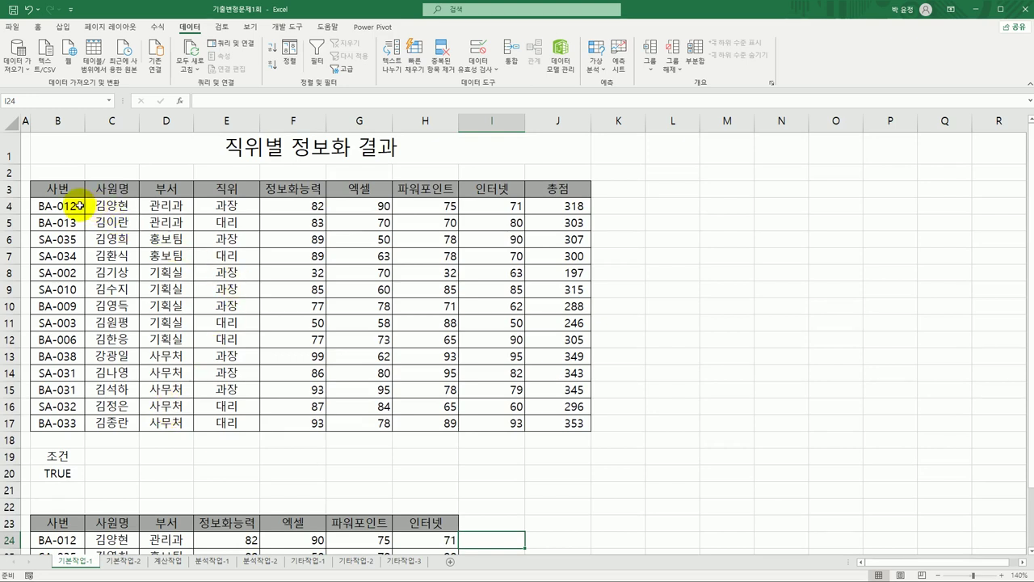
mouse_move(79, 205)
mouse_down()
mouse_move(521, 342)
mouse_move(542, 424)
mouse_up()
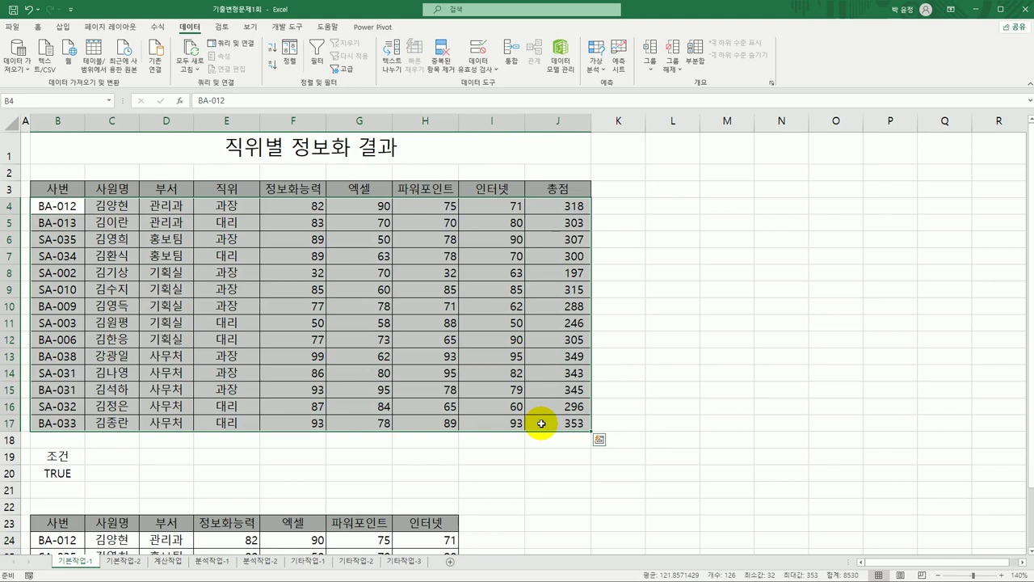
click(235, 205)
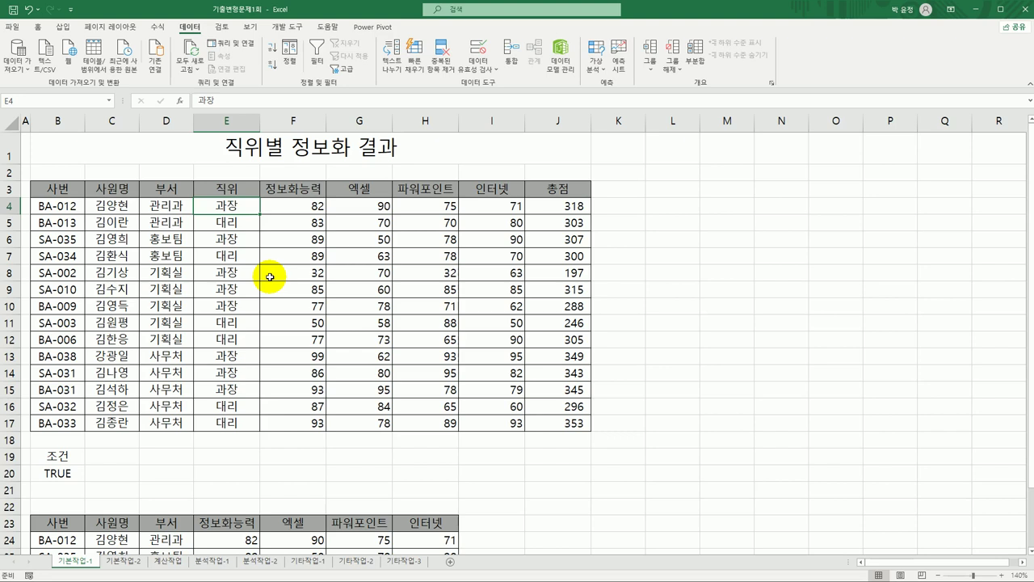
- Enter the test formula =SEARCH("대",E4) in cell L4
click(671, 205)
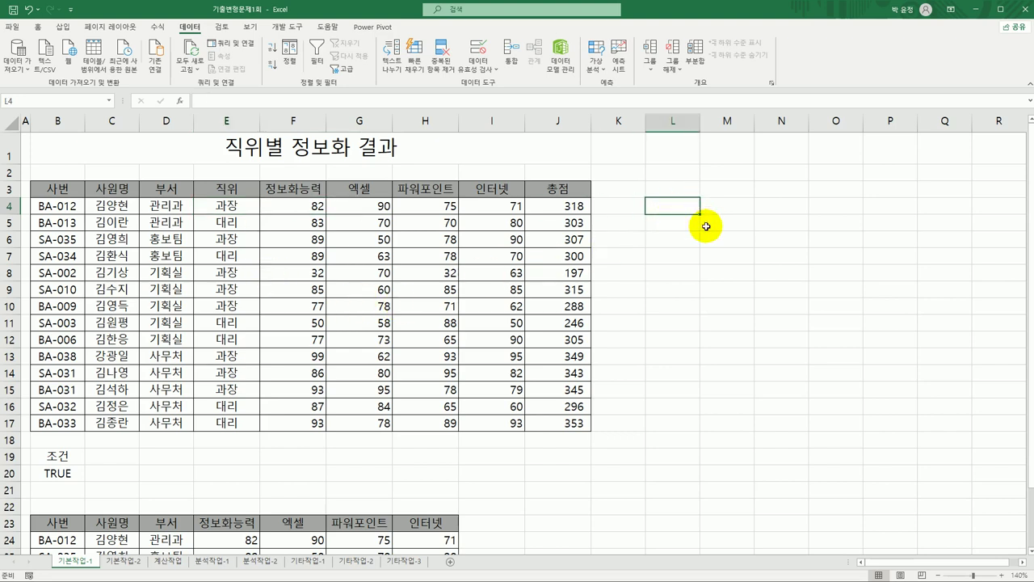
text(=)
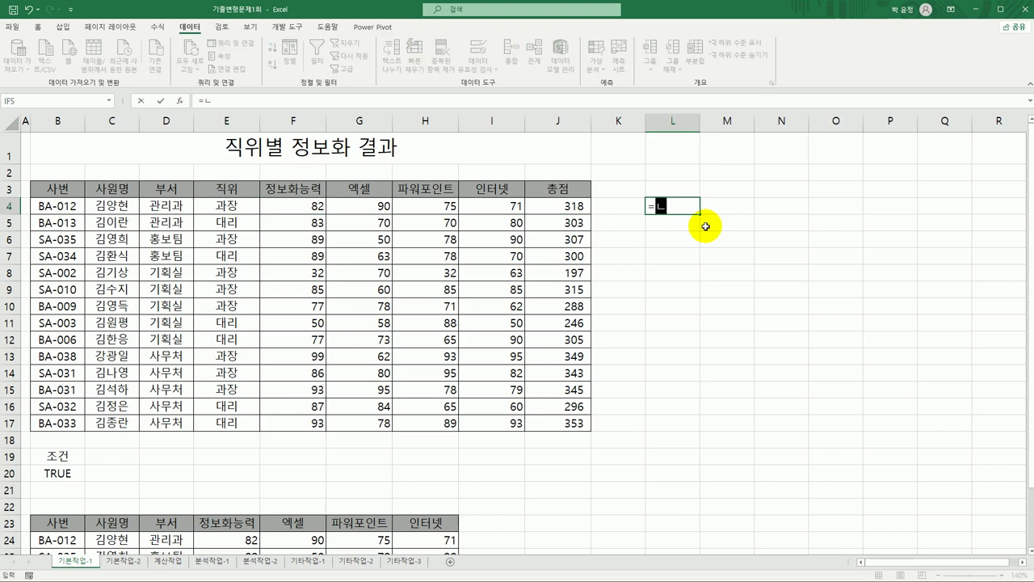
text(se)
key(Tab)
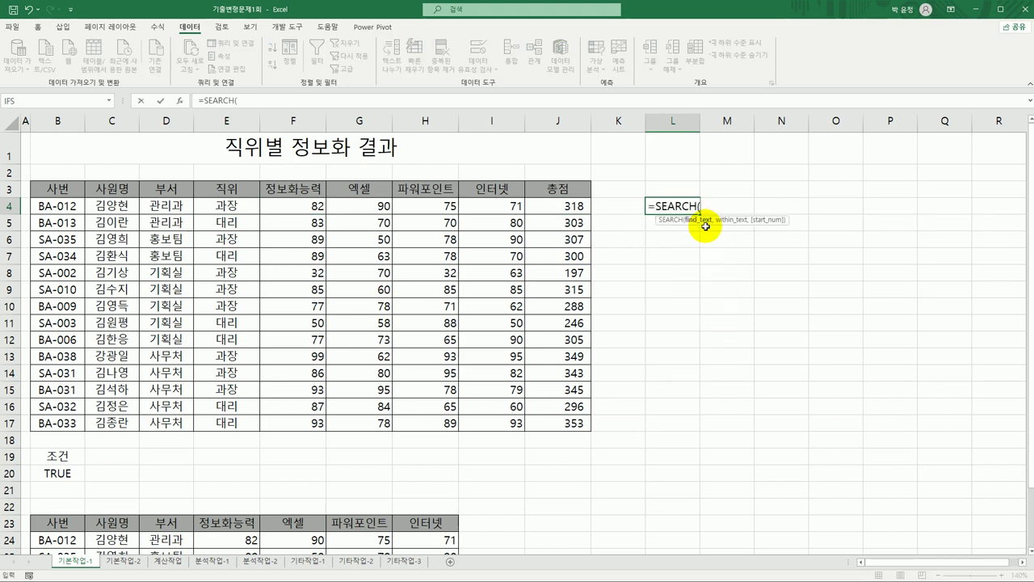
click(223, 205)
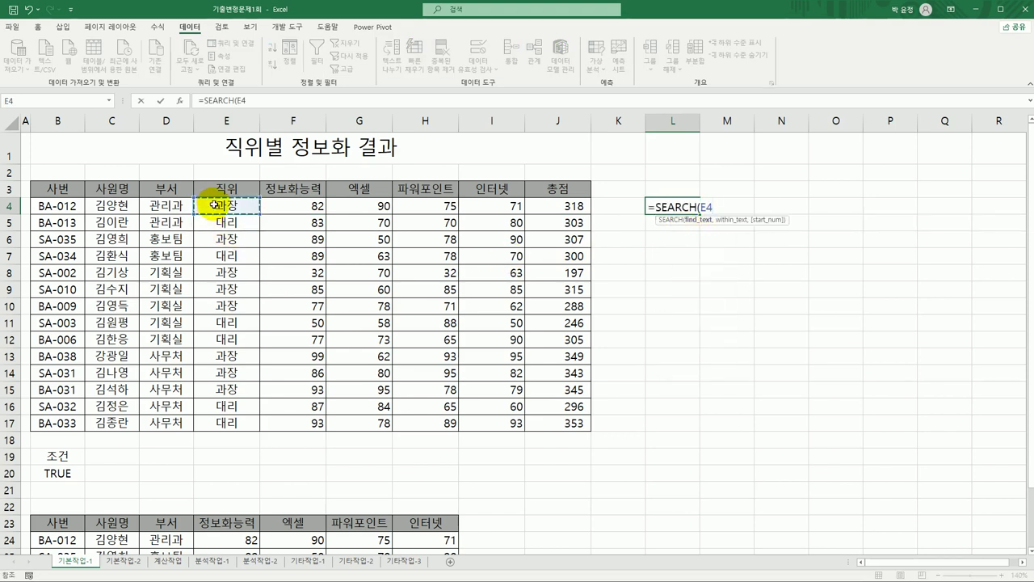
key(BackSpace)
key(BackSpace)
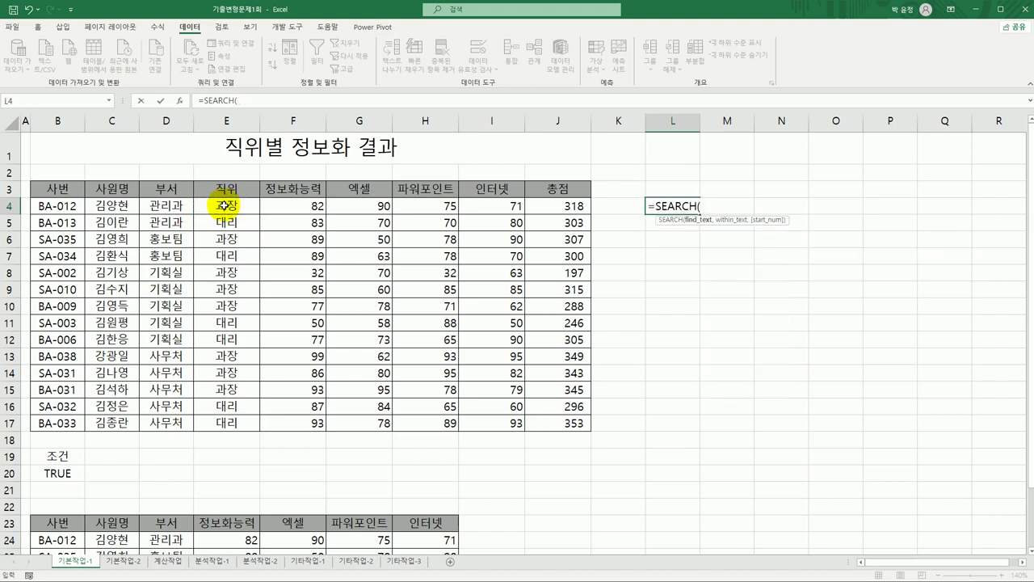
text("대",)
click(224, 206)
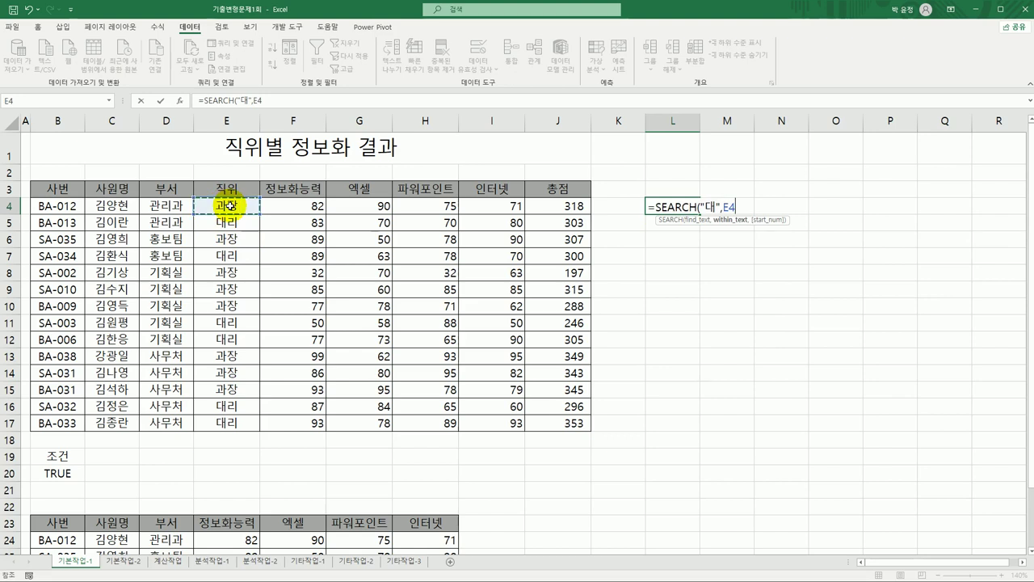
key(Return)
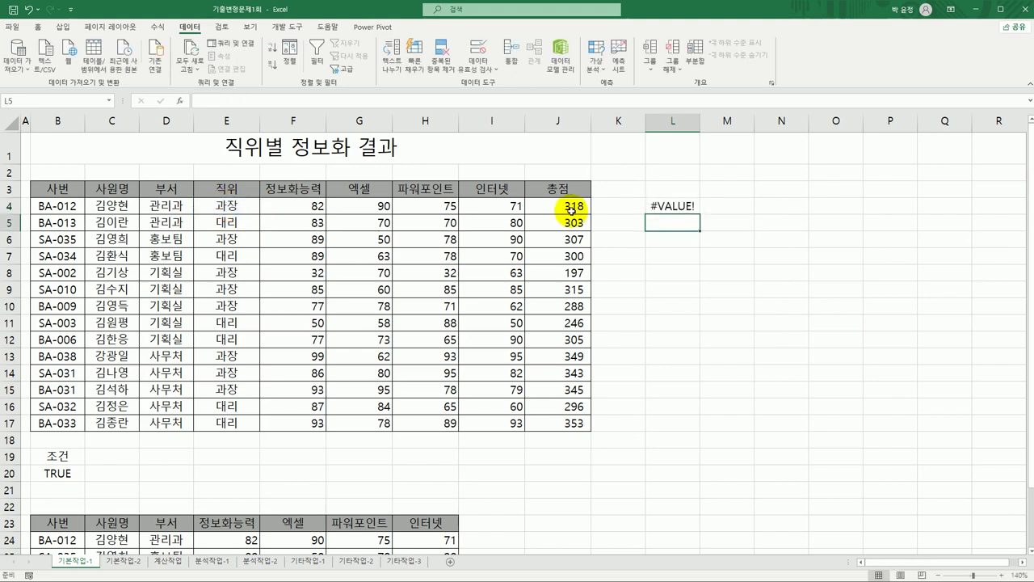
- Copy the SEARCH formula from L4 down to L17 and check the copied formulas in L16 and L5
click(685, 208)
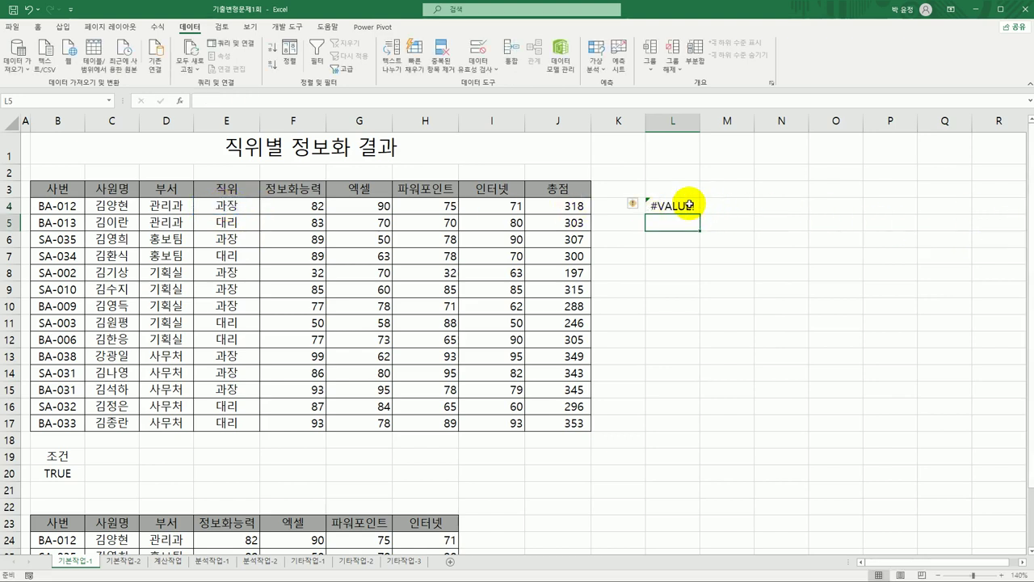
drag(700, 213, 669, 424)
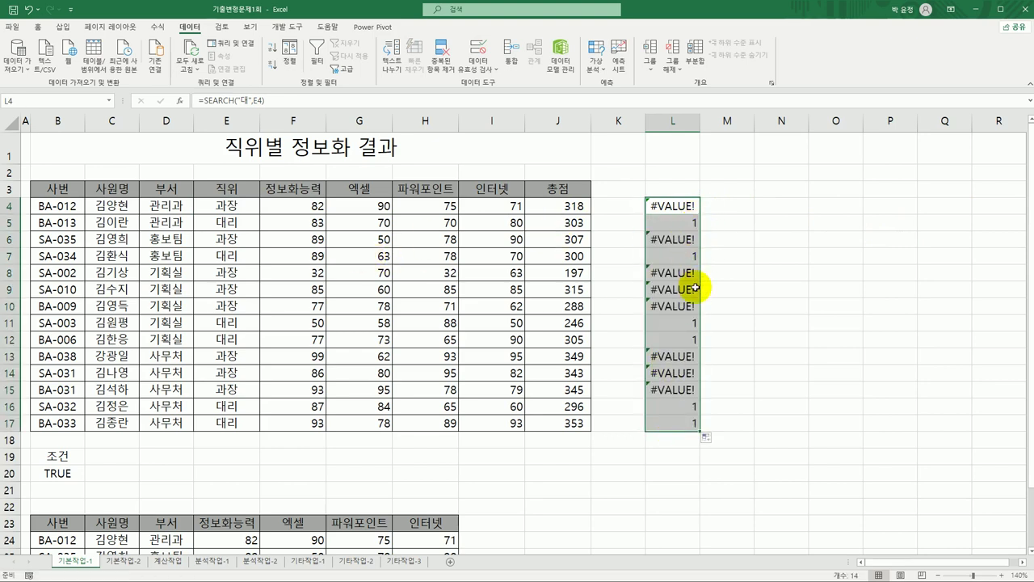
click(670, 411)
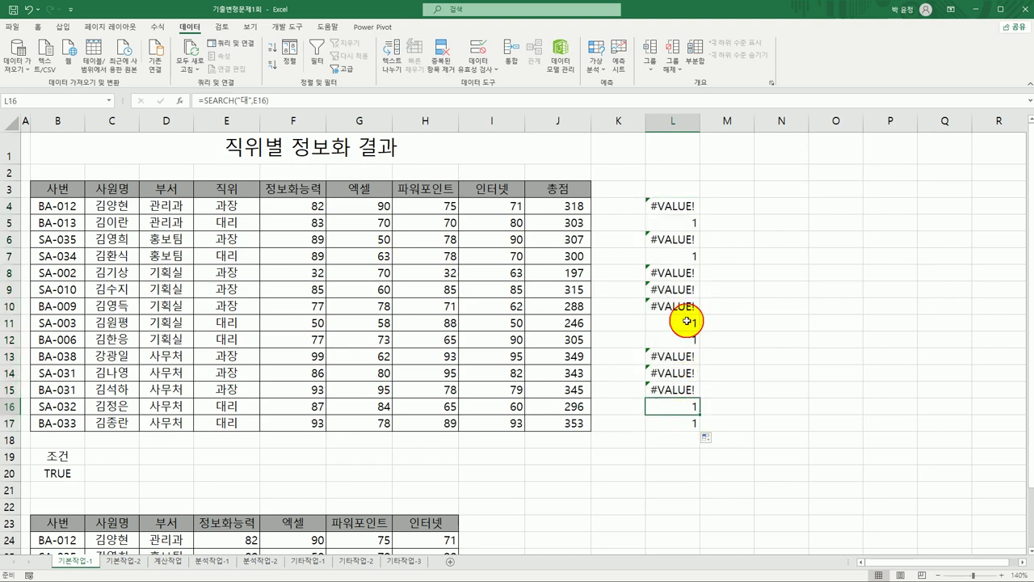
click(693, 222)
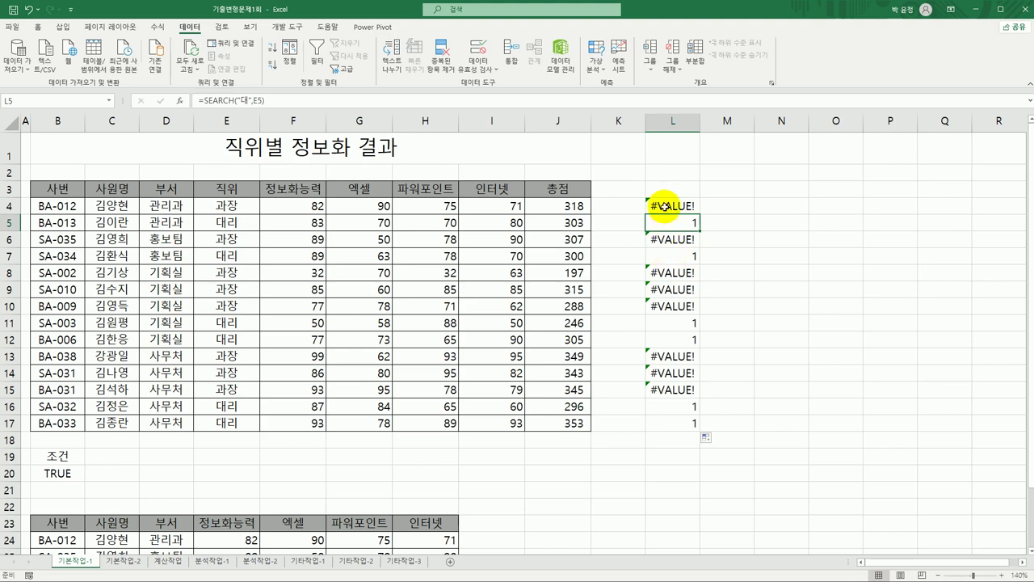
- Wrap the SEARCH formula in L4 in IFERROR with FALSE as the error value: =IFERROR(SEARCH("대",E4),FALSE)
click(663, 206)
double_click(662, 206)
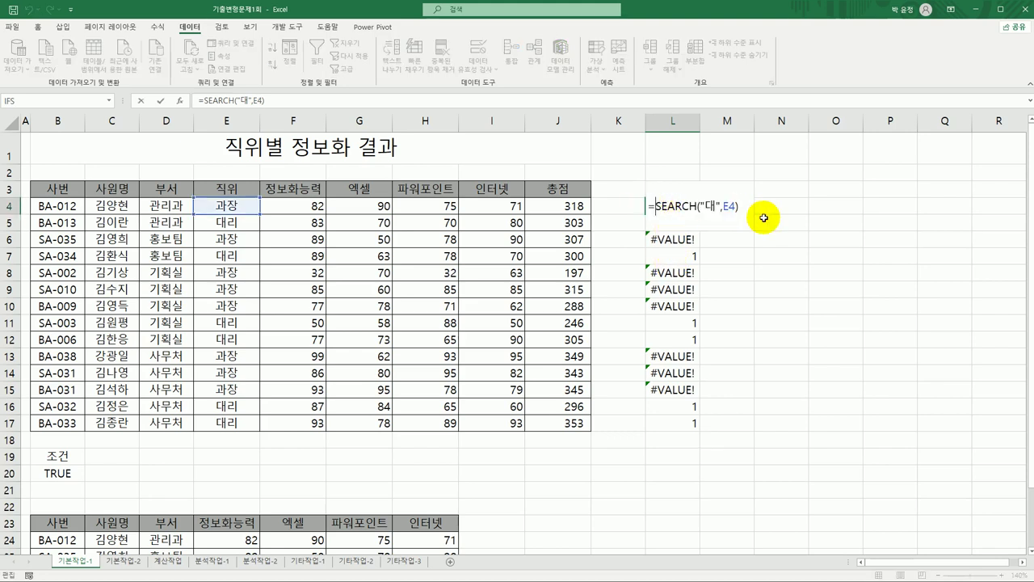
text(if)
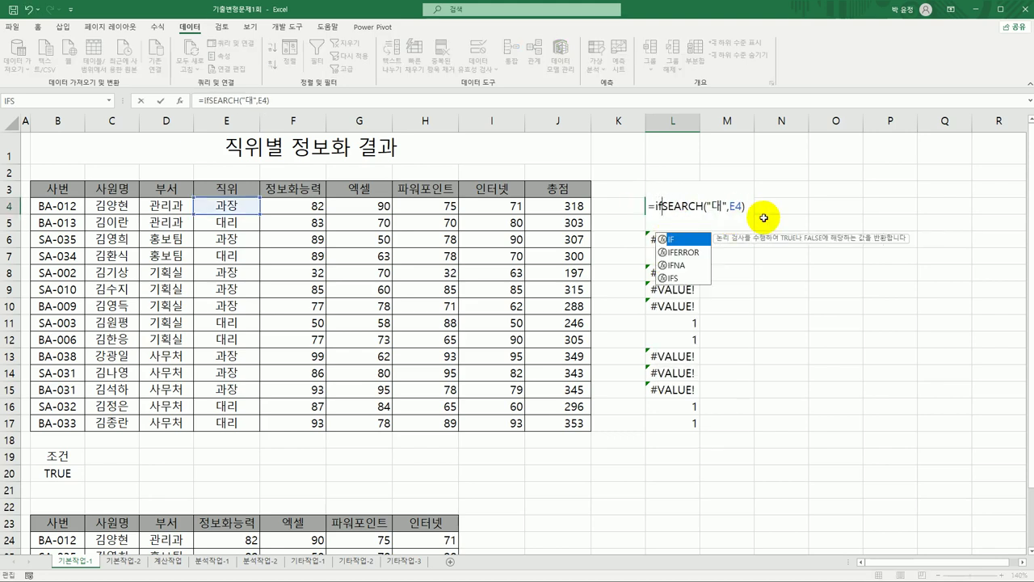
key(Tab)
key(End)
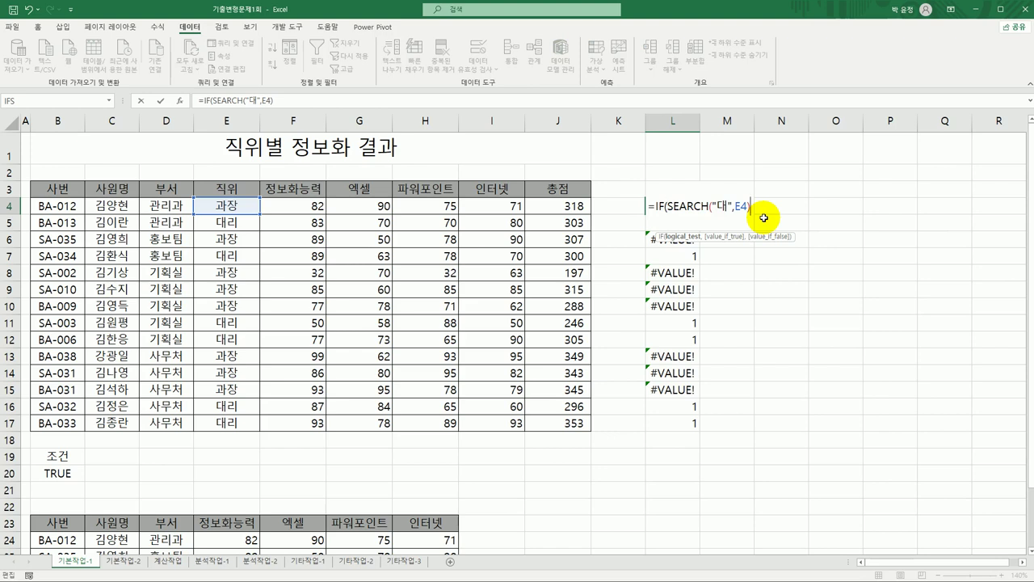
key(Left)
key(Left)
key(Left)
key(Left)
key(Left)
key(Left)
key(Left)
key(Left)
key(Left)
key(Left)
key(Left)
key(Left)
key(Left)
key(Left)
key(Left)
key(Left)
text(e)
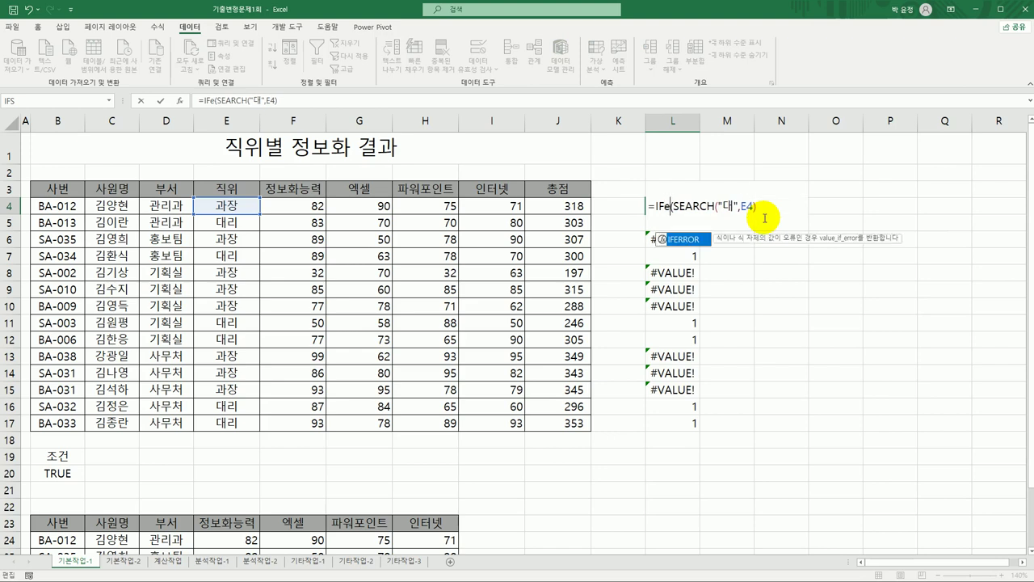
key(Tab)
key(End)
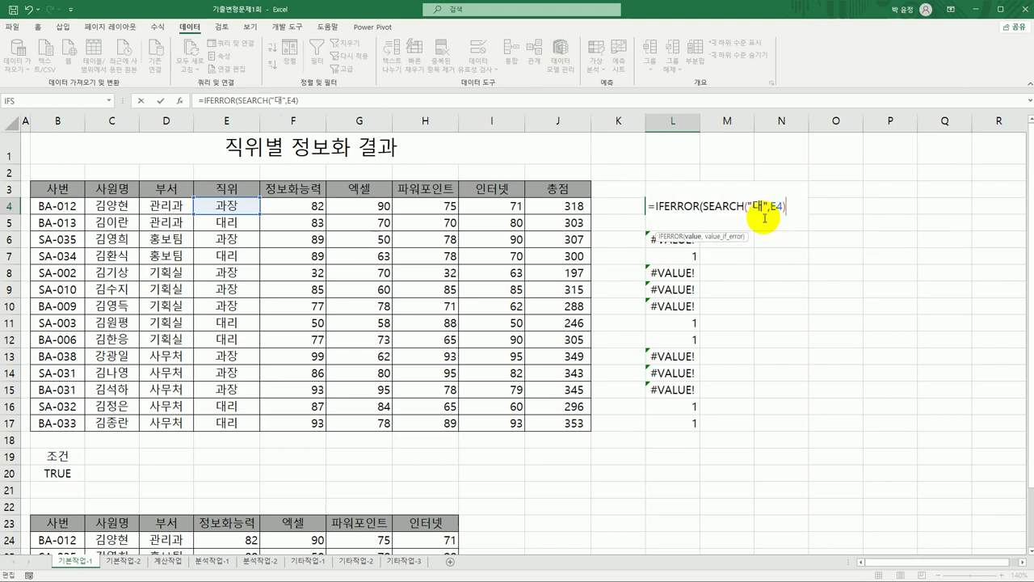
text(,f)
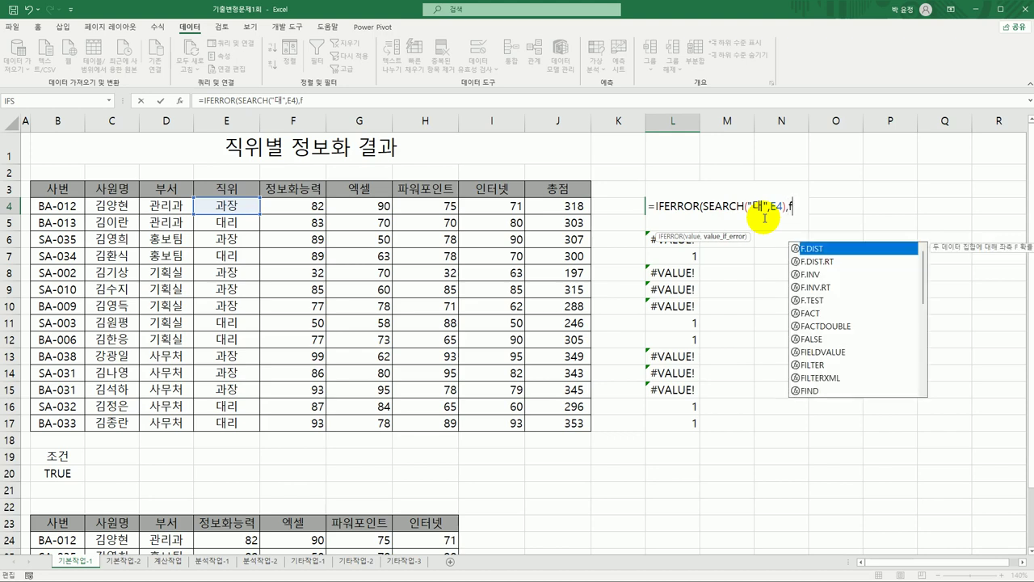
text(a)
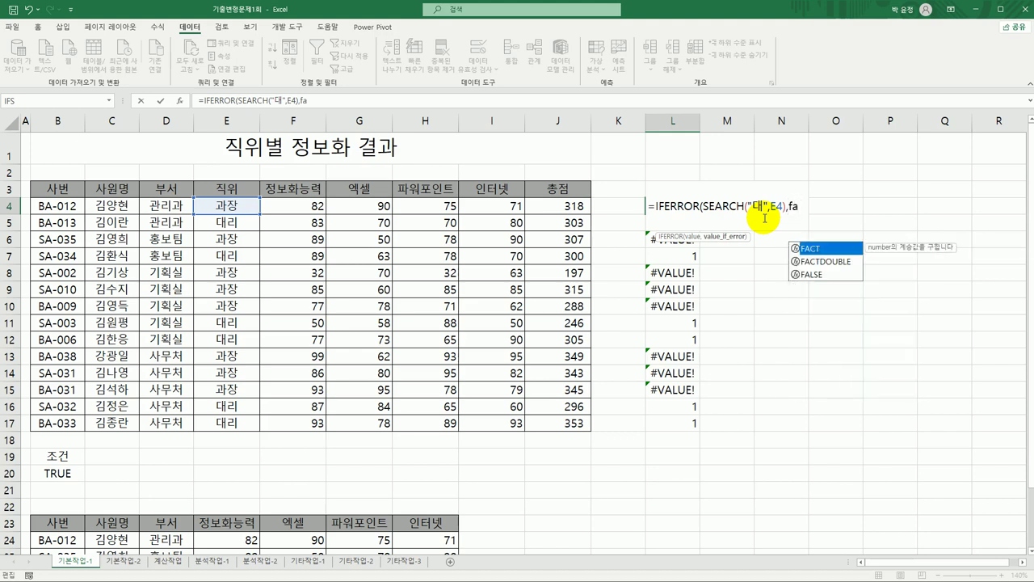
key(Down)
key(Down)
key(Tab)
key(Return)
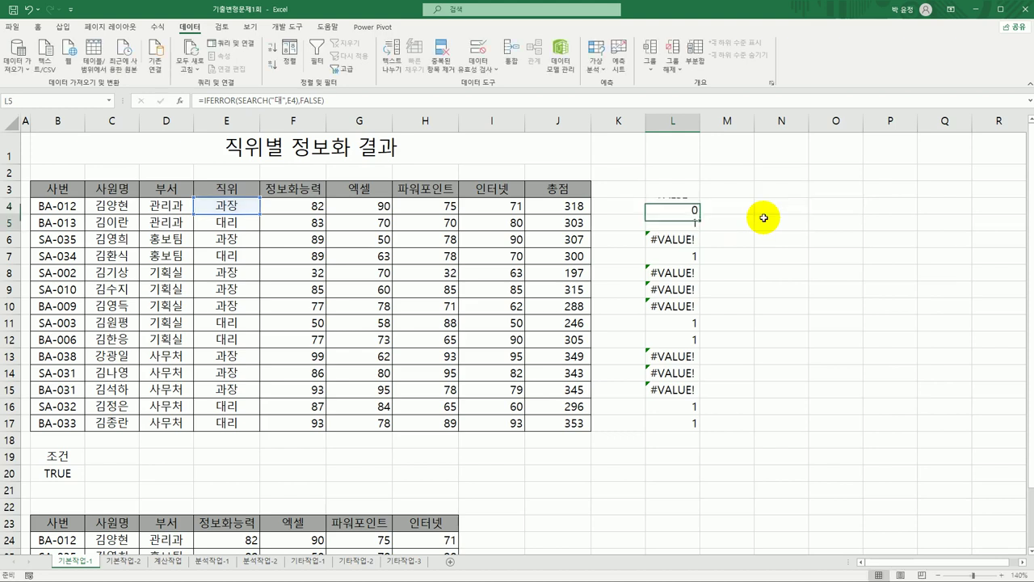
- Copy the IFERROR formula from L4 down to L17 and clear the test range L4:L17
key(Up)
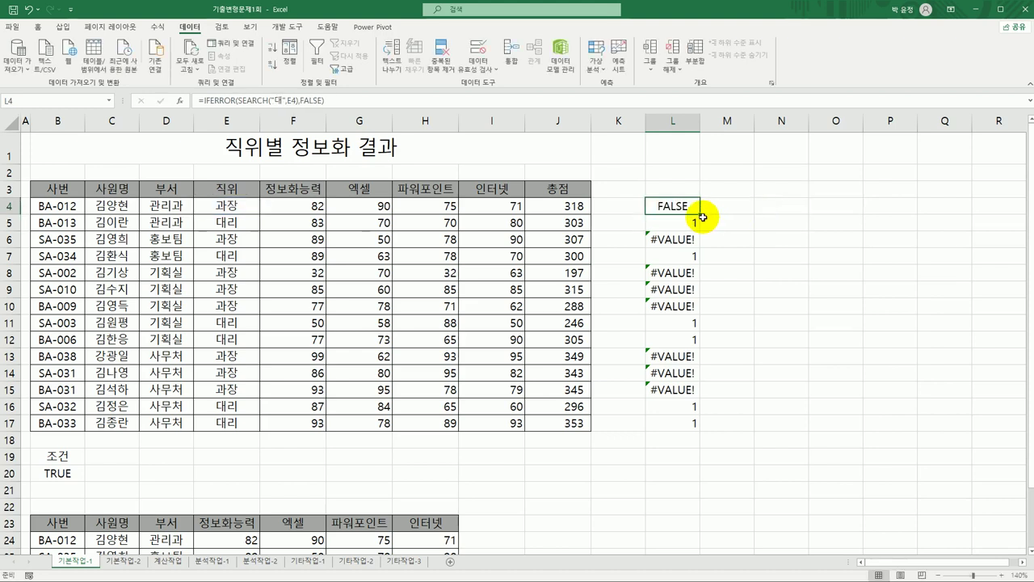
drag(704, 215, 709, 432)
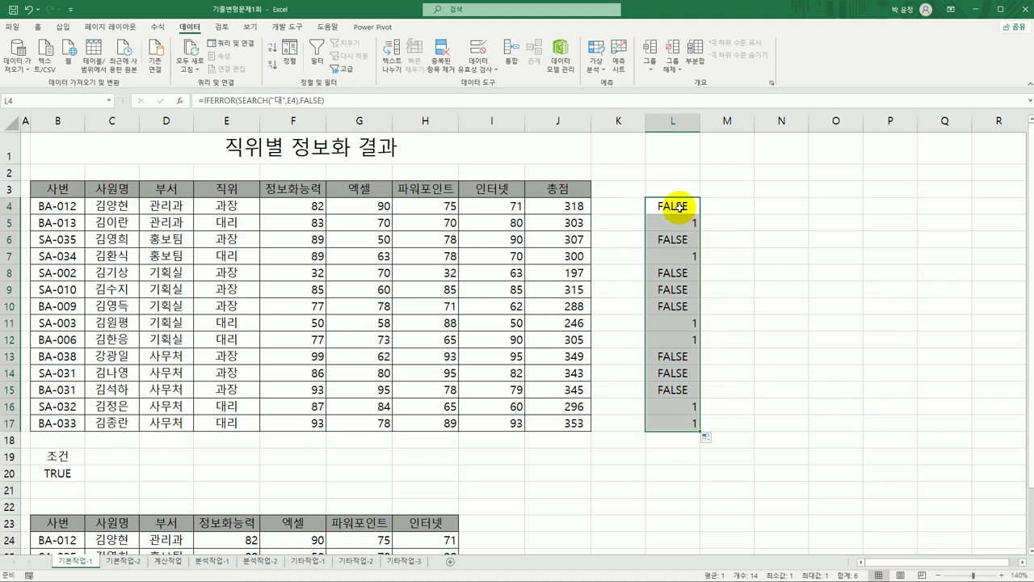
key(Delete)
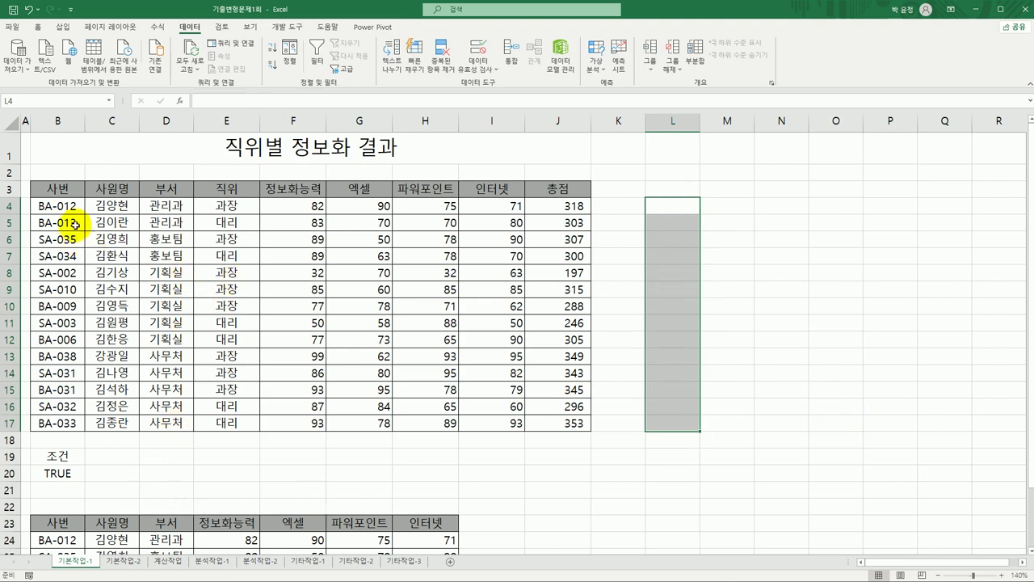
- Create a new conditional formatting rule for B4:J17 that uses a formula to determine which cells to format
drag(65, 207, 561, 424)
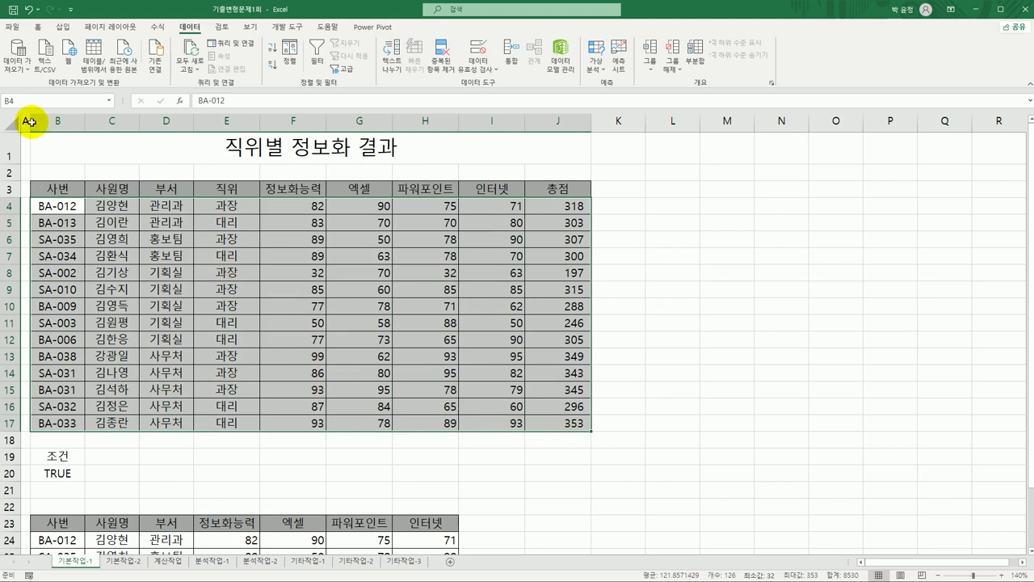
click(38, 26)
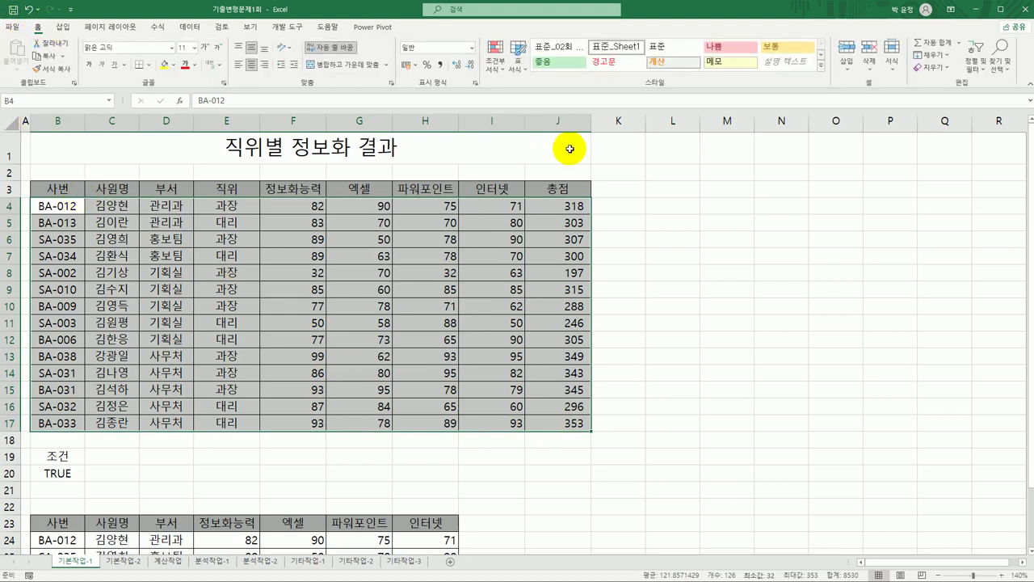
click(494, 55)
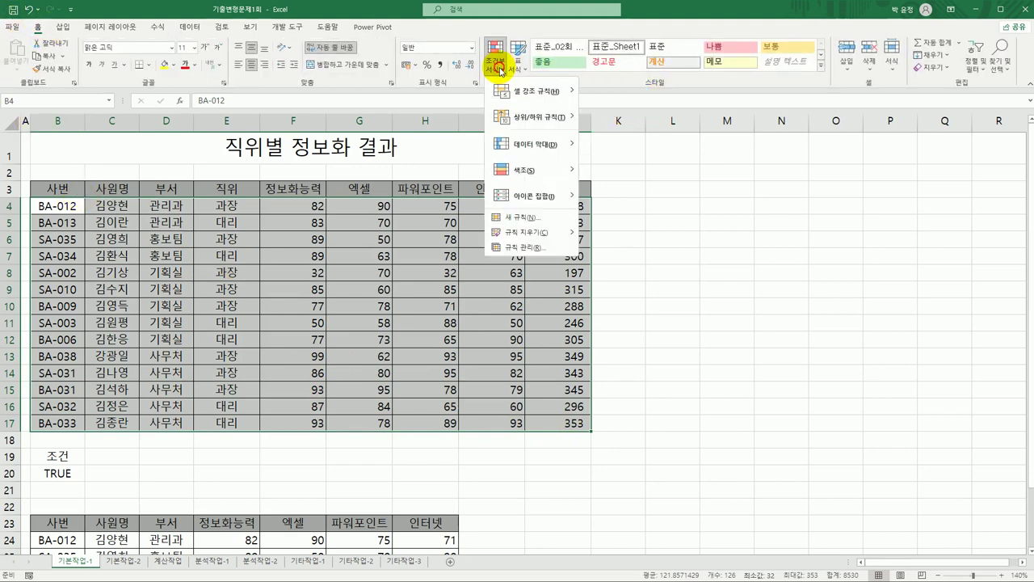
click(515, 218)
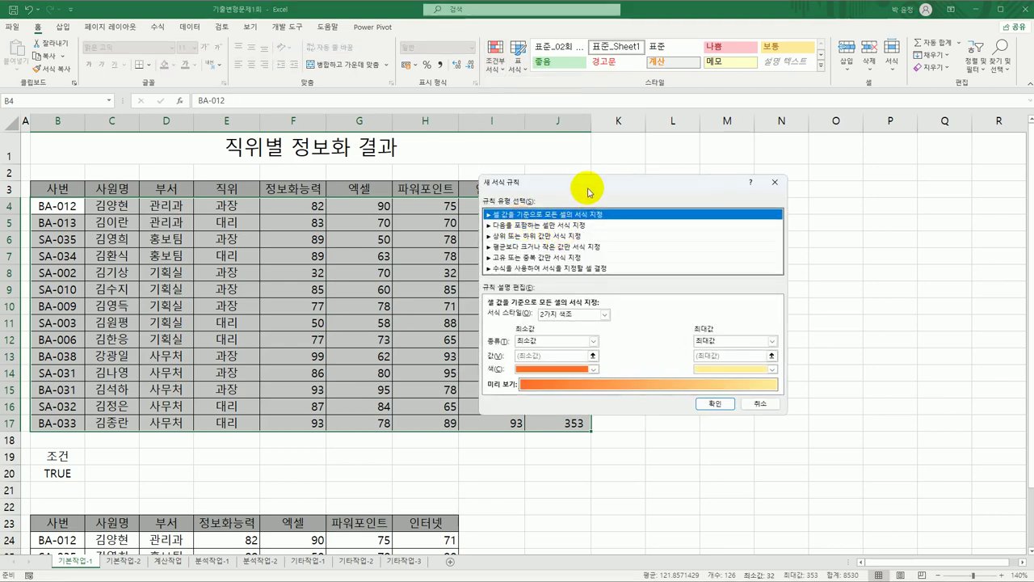
drag(589, 193, 728, 166)
click(679, 249)
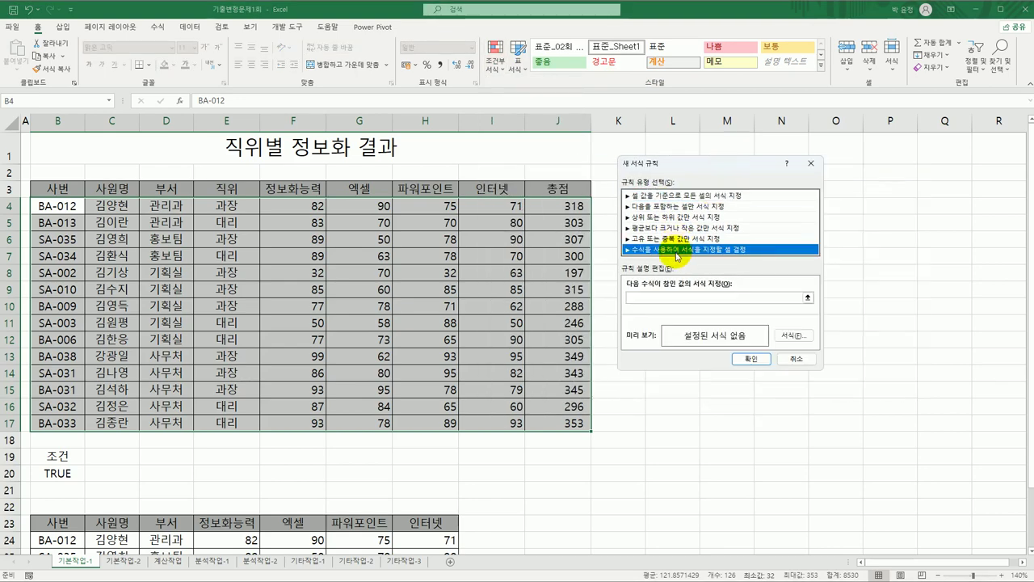
- Enter the rule formula =and(iferror(search("대",$E4),false),$J4>=300) for the conditional formatting
click(670, 299)
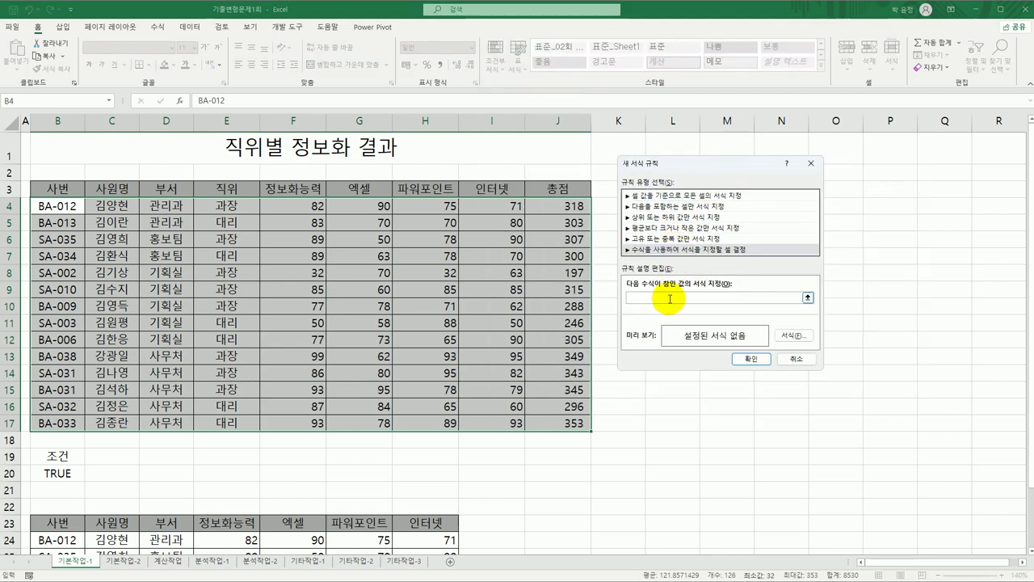
text(=)
text(and()
text(if)
text(error()
text(is)
text(ear)
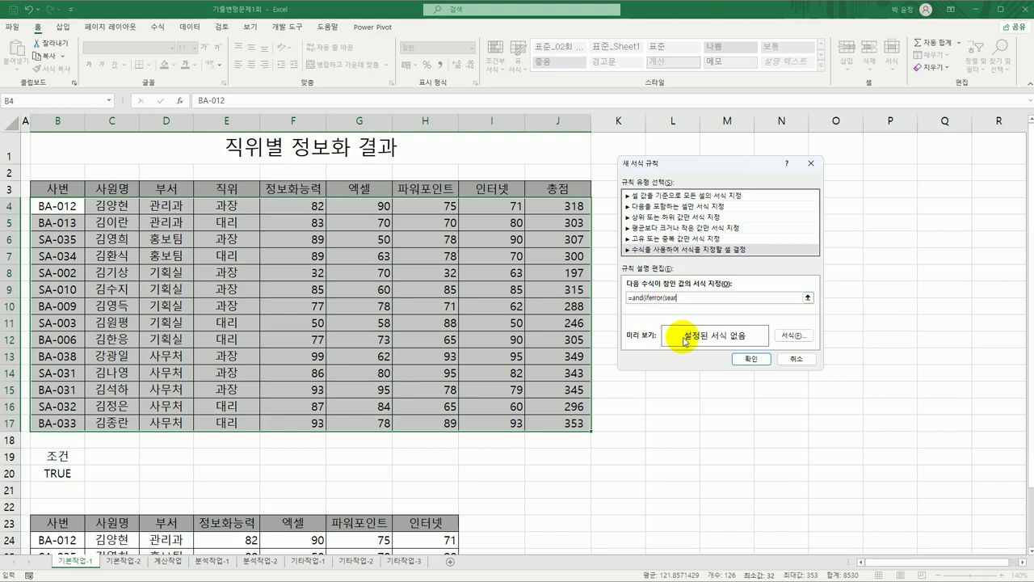
text(ch("대",)
click(235, 205)
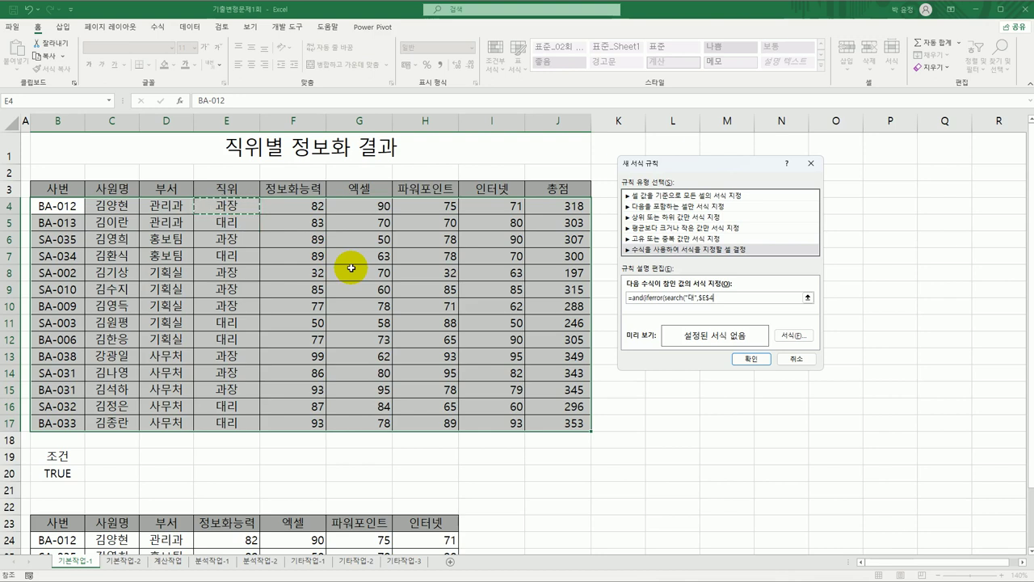
key(F4)
key(F4)
text(),)
text(false),)
click(566, 210)
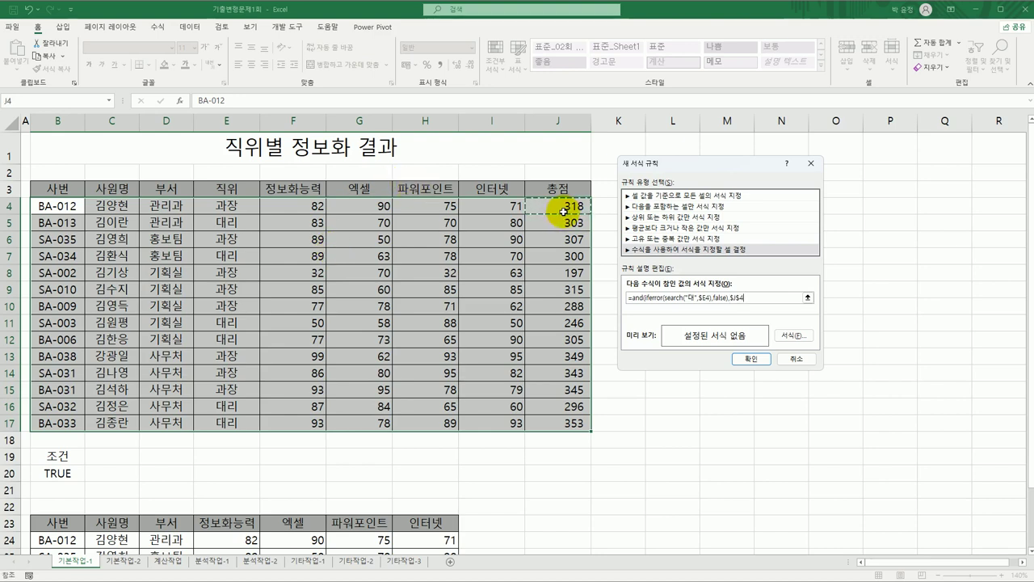
key(F4)
text(>=300)
drag(682, 166, 408, 178)
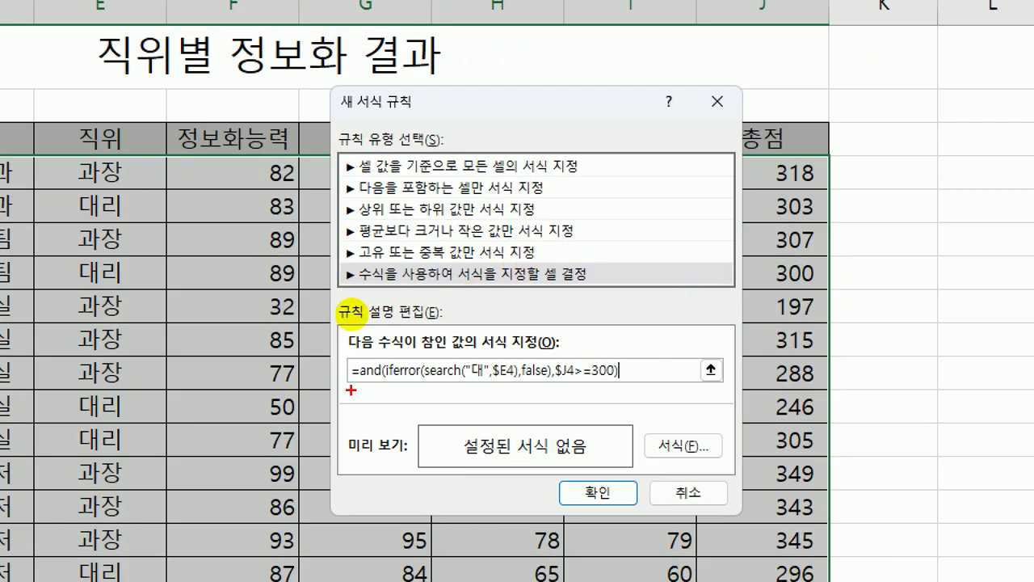
mouse_move(353, 383)
mouse_down()
mouse_move(383, 377)
mouse_move(473, 396)
mouse_move(553, 378)
mouse_move(631, 385)
mouse_up()
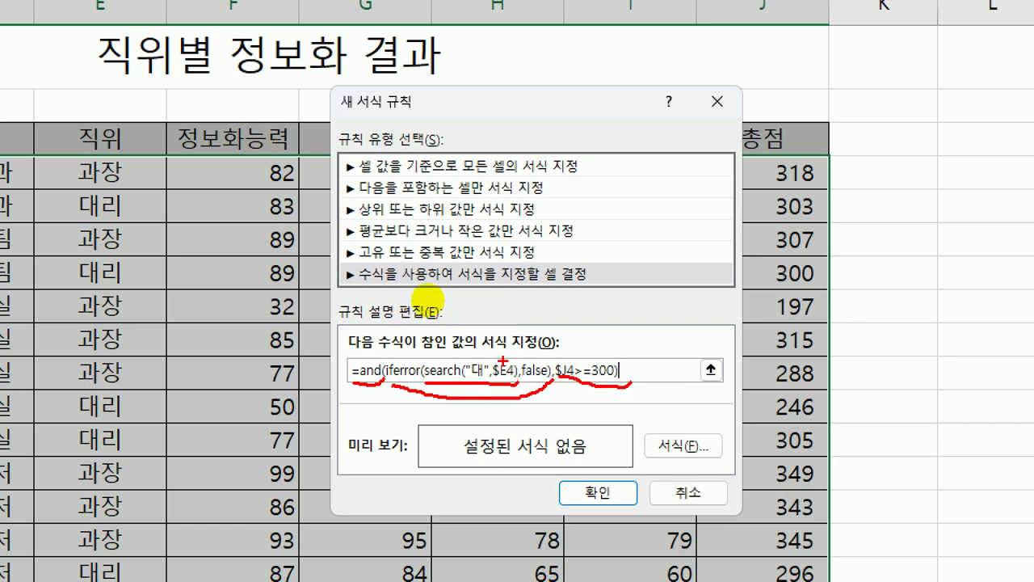
drag(503, 361, 542, 306)
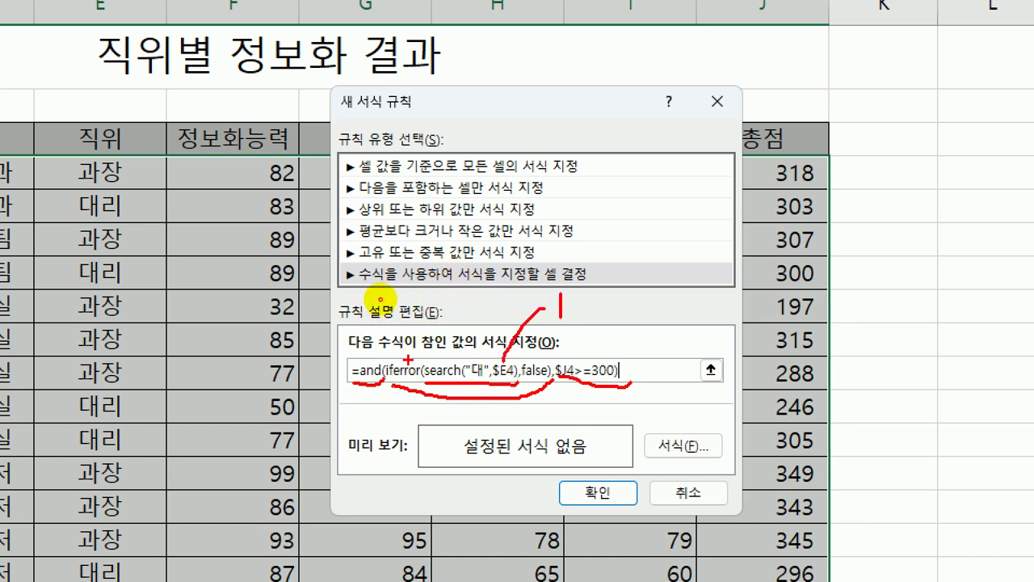
mouse_move(408, 361)
mouse_down()
mouse_move(485, 338)
mouse_move(535, 349)
mouse_up()
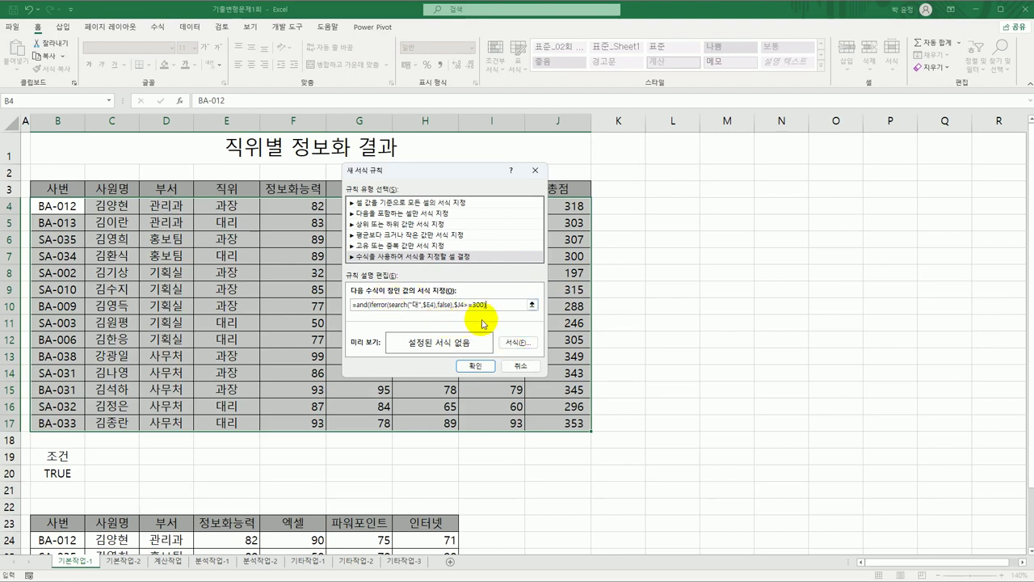
- Set the rule's format to bold italic (굵은 기울임꼴) with a standard red font colour and apply the rule
click(517, 343)
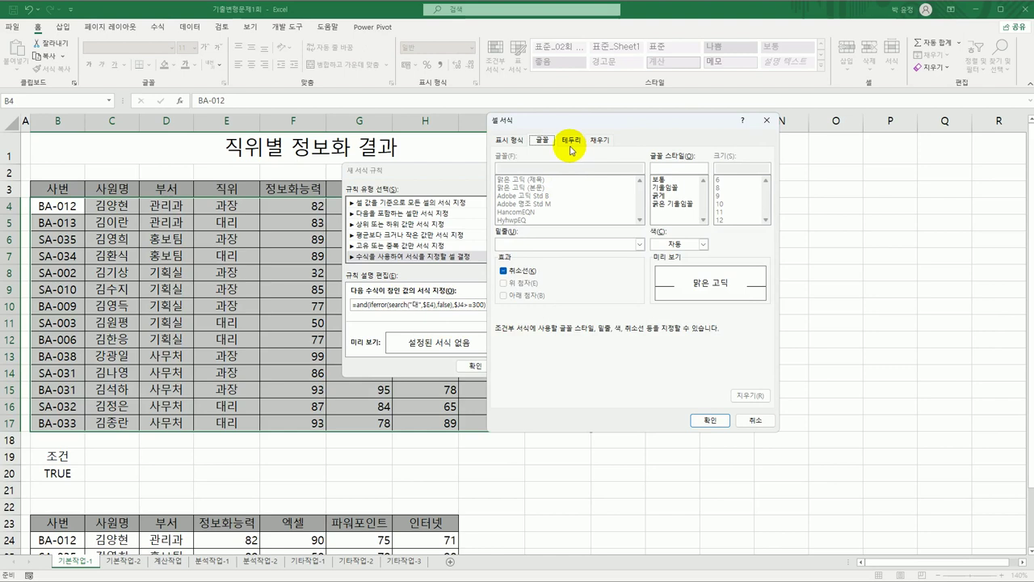
click(671, 204)
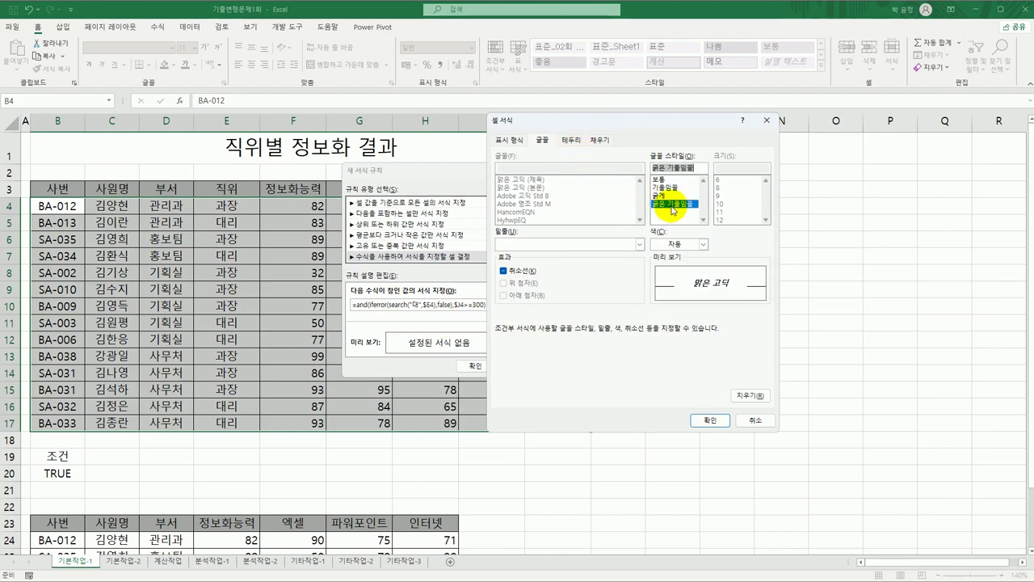
click(704, 244)
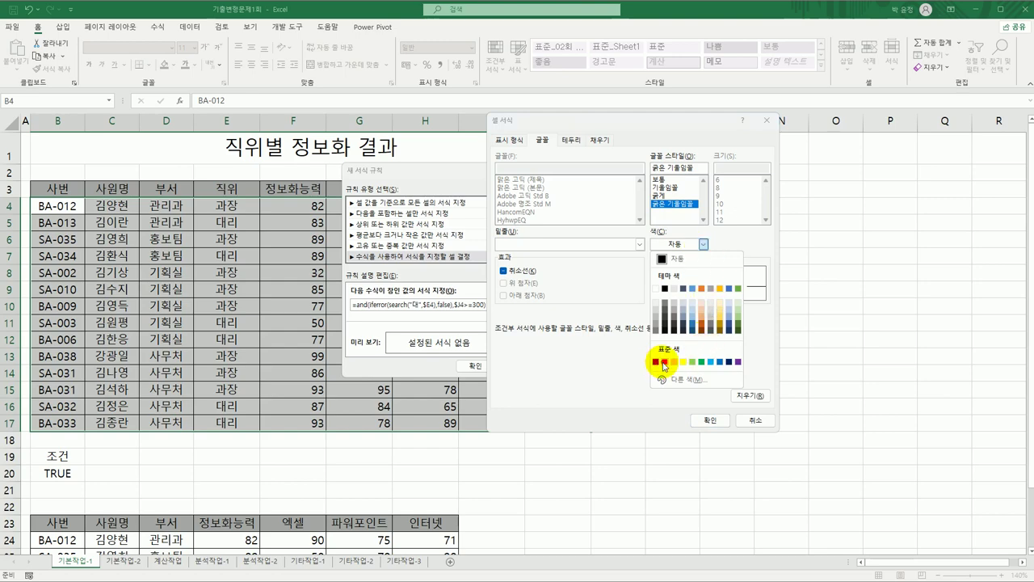
click(664, 362)
click(708, 420)
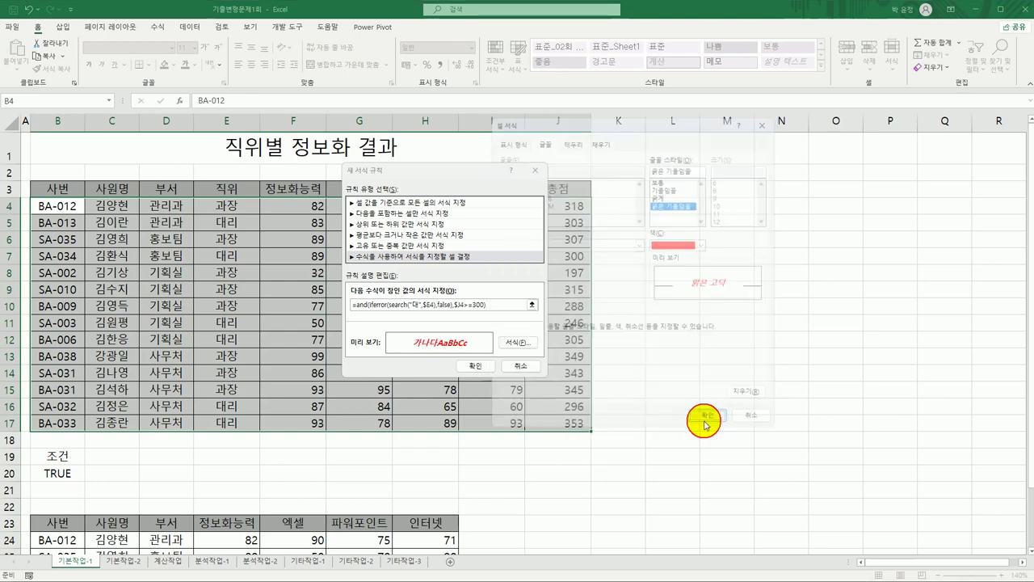
click(476, 366)
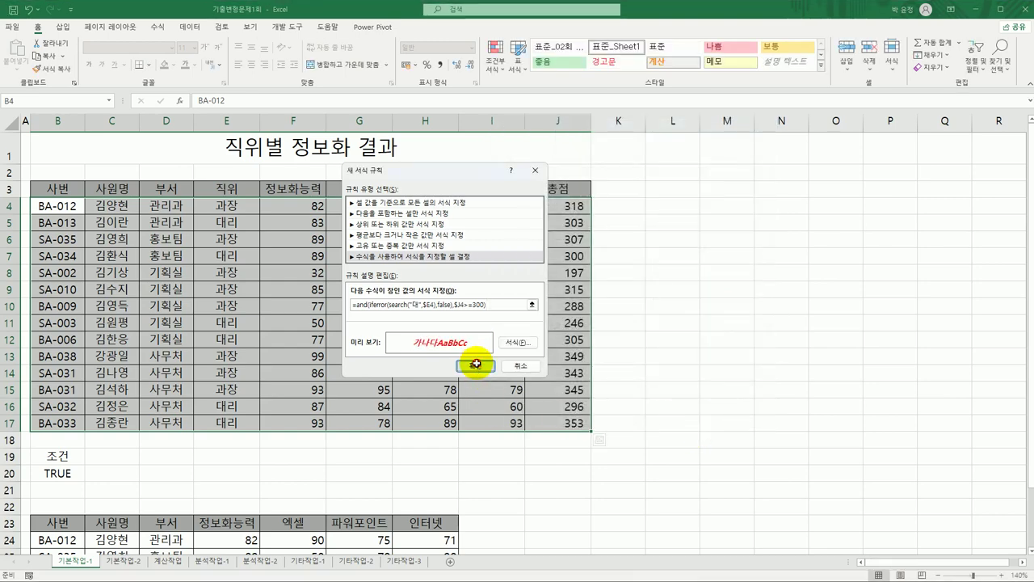
- Check the 직위 and 총점 values of the highlighted rows against the rule's conditions
click(248, 226)
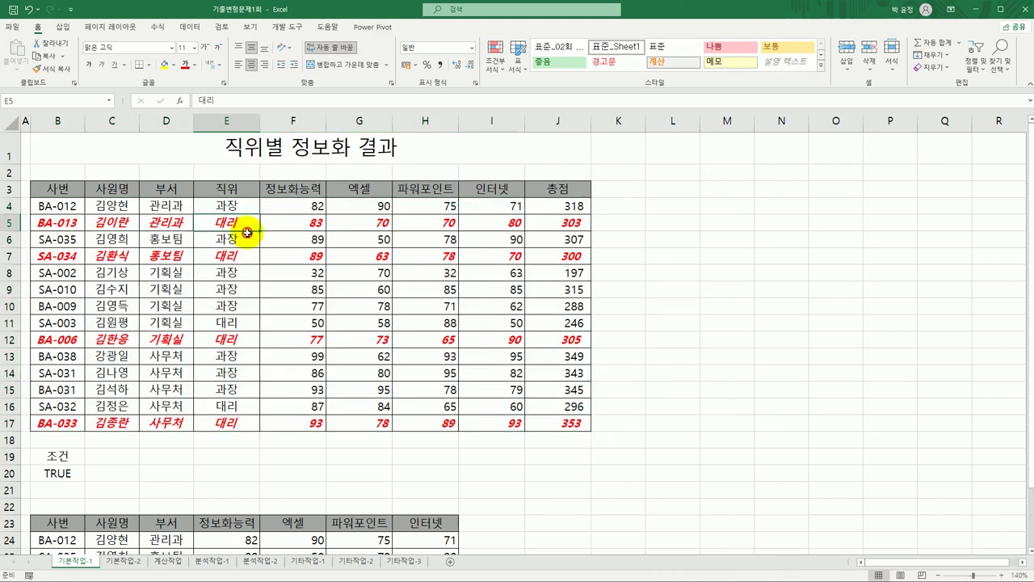
click(230, 256)
click(230, 340)
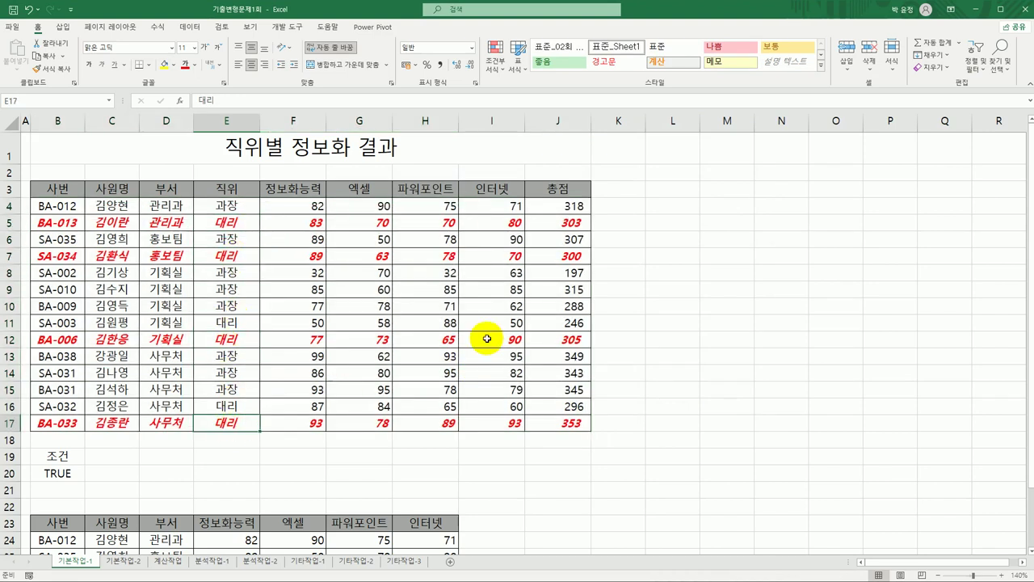
click(578, 223)
click(572, 255)
click(575, 339)
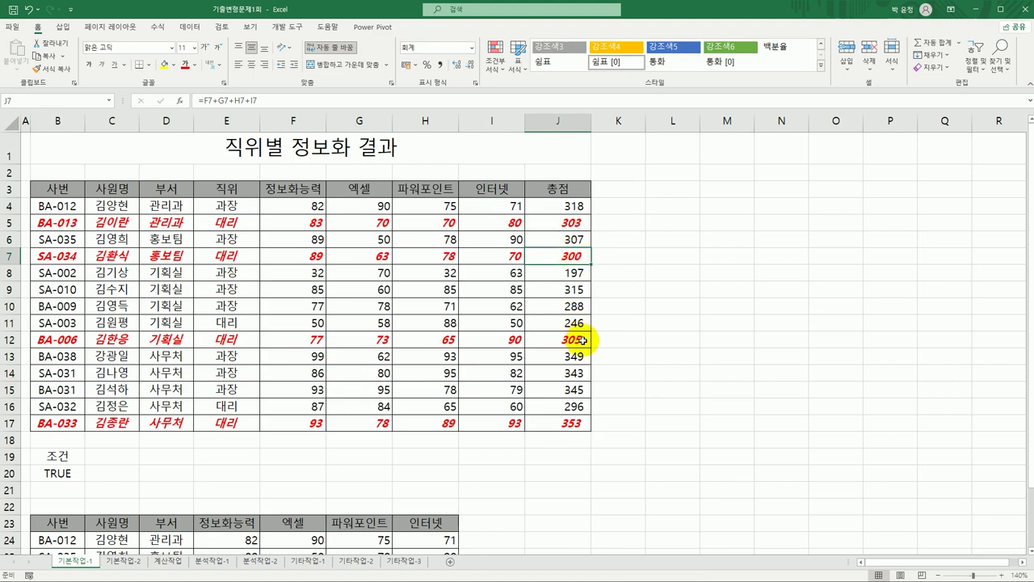
click(572, 423)
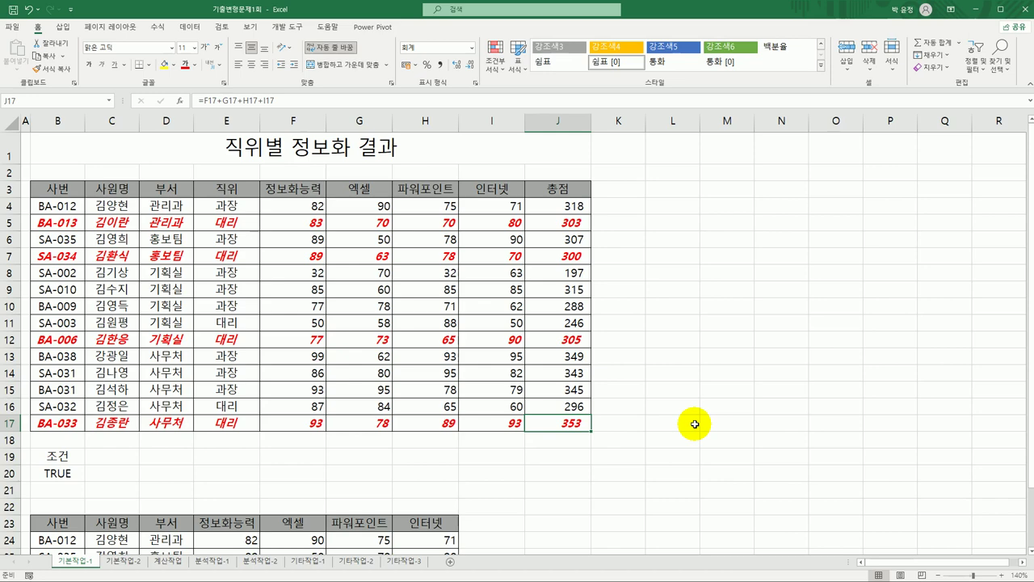
- On sheet 기본작업-2, set the 총점 cells J4:J17 to hidden (숨김) in their cell protection format
click(129, 560)
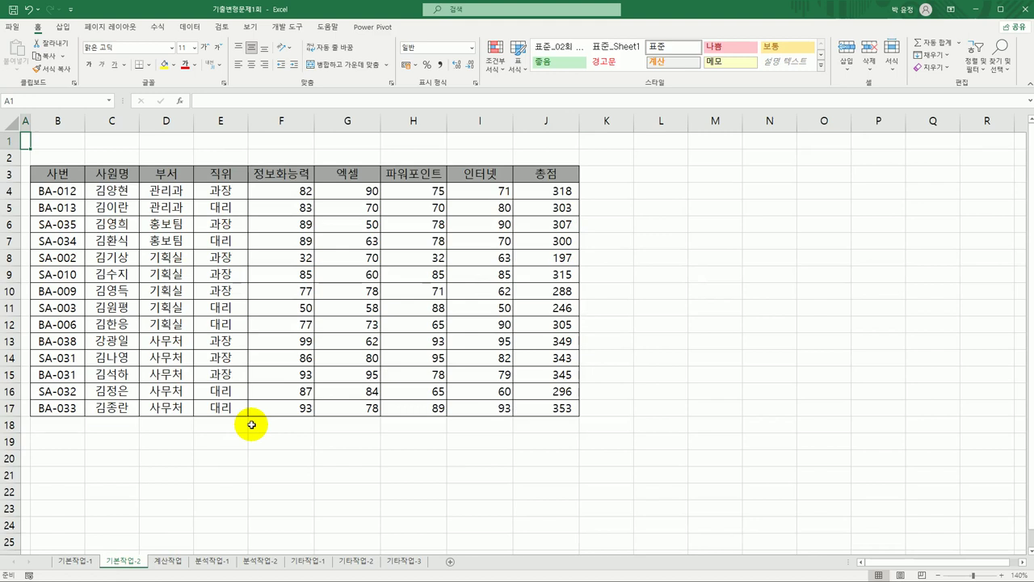
click(551, 192)
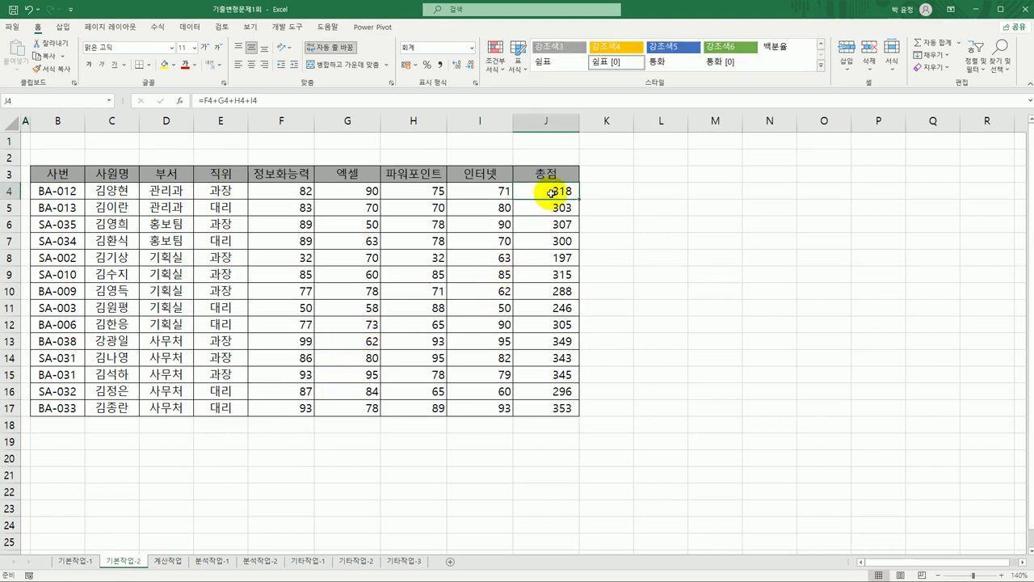
drag(551, 192, 548, 408)
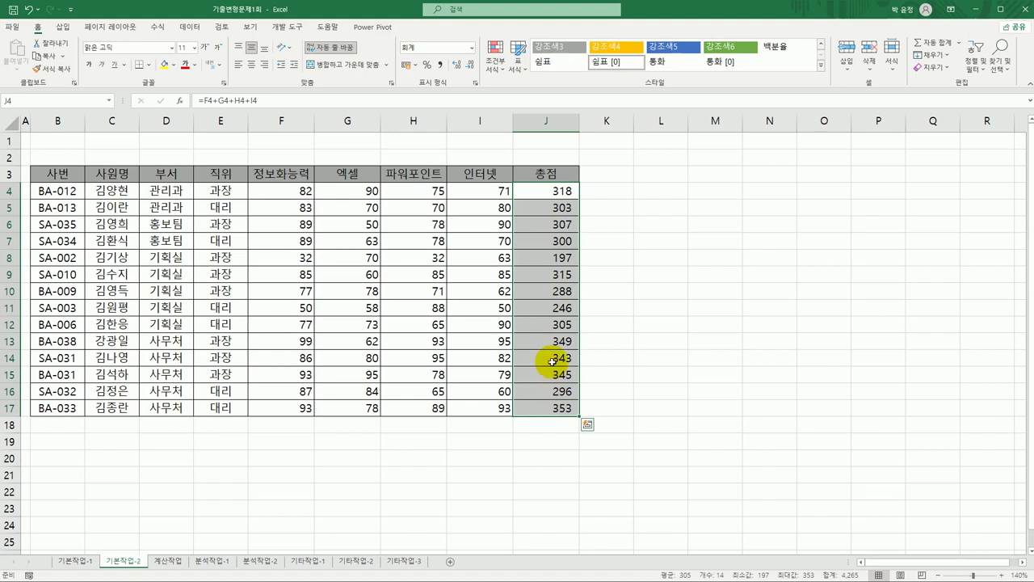
right_click(547, 191)
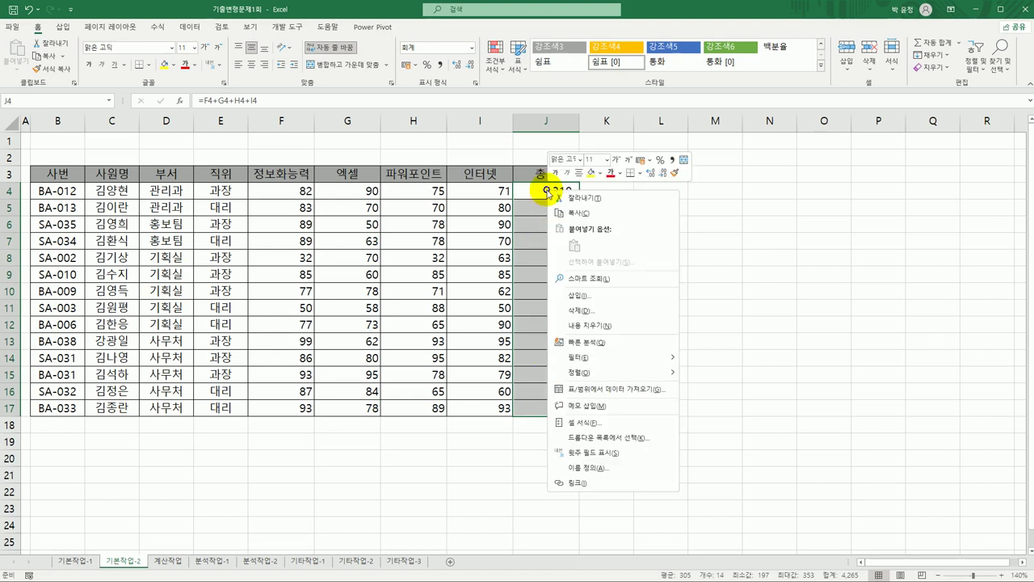
click(596, 427)
drag(596, 283, 724, 151)
click(758, 173)
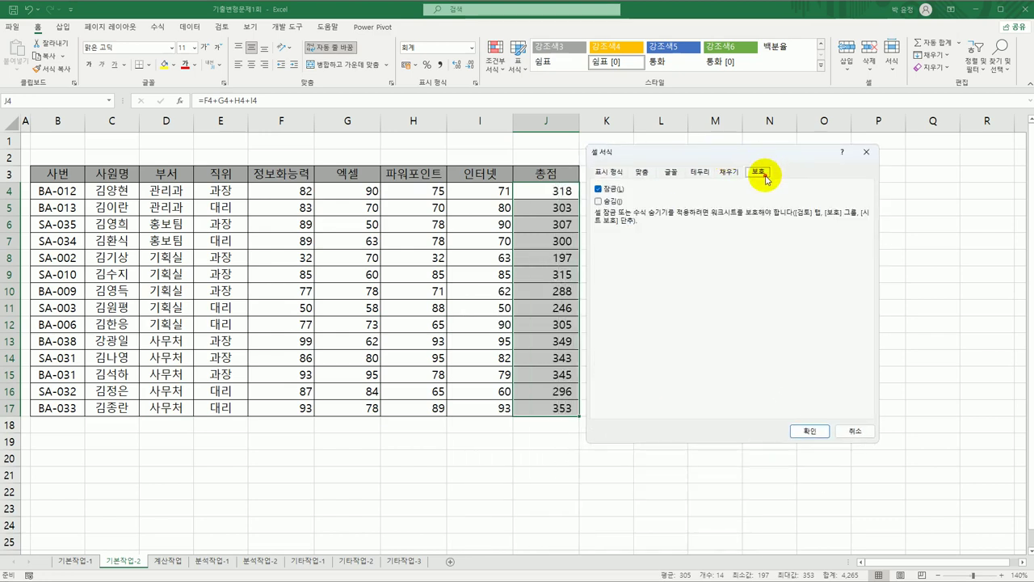
click(607, 202)
click(807, 431)
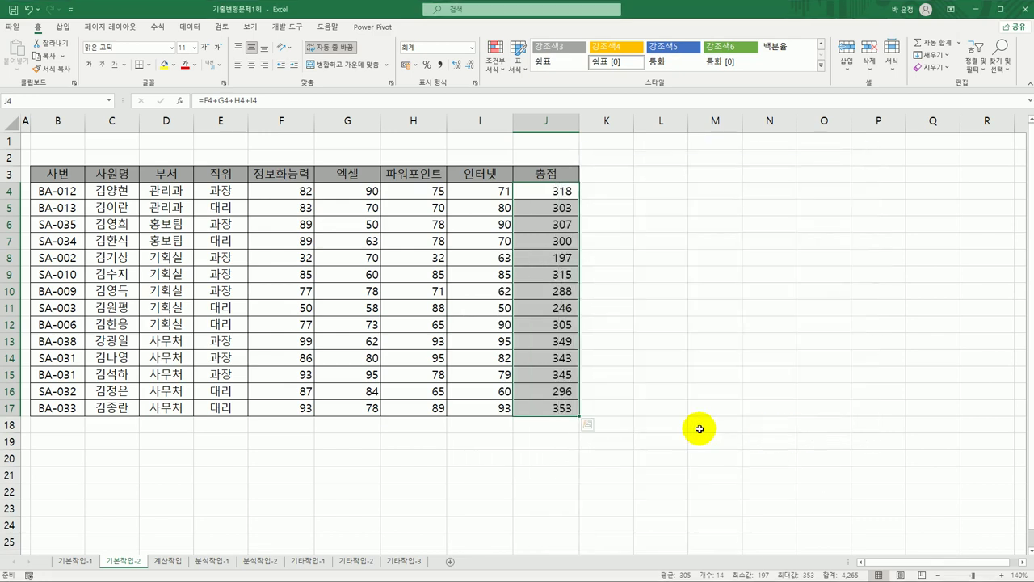
- Protect the sheet without a password, allowing selection of locked and unlocked cells, and check the formula display of 총점 cells
click(554, 190)
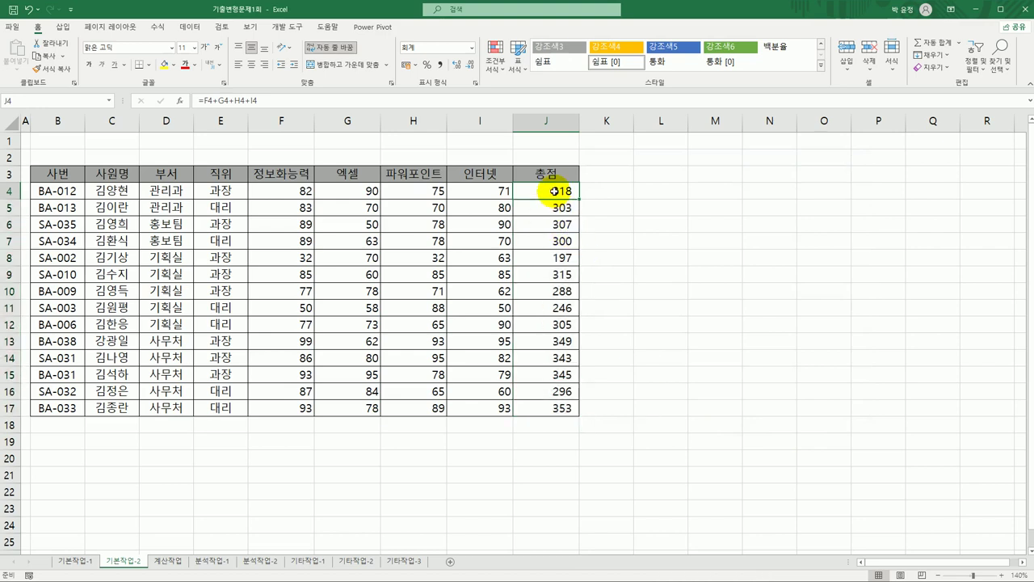
click(221, 26)
click(377, 62)
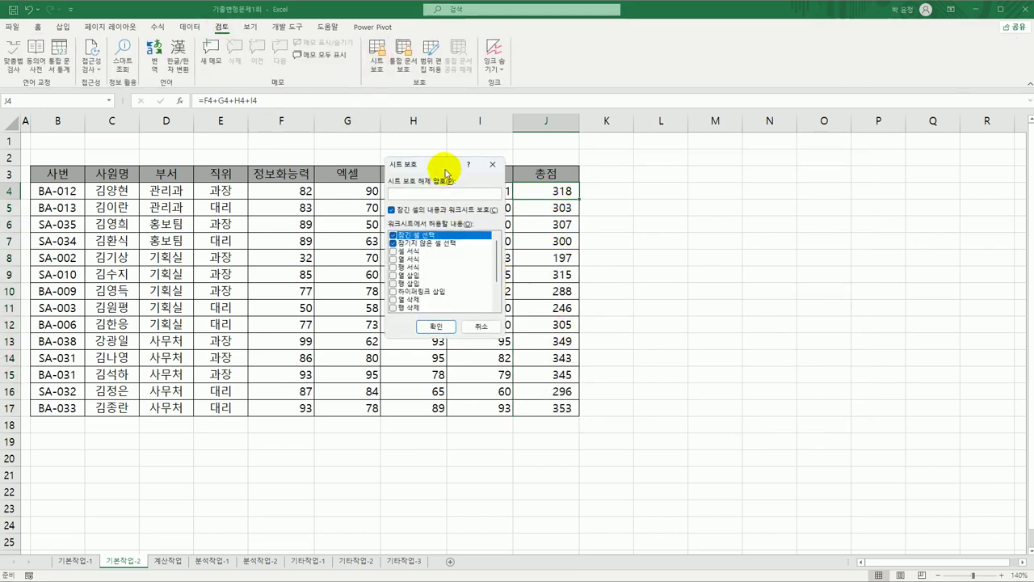
drag(439, 162, 696, 194)
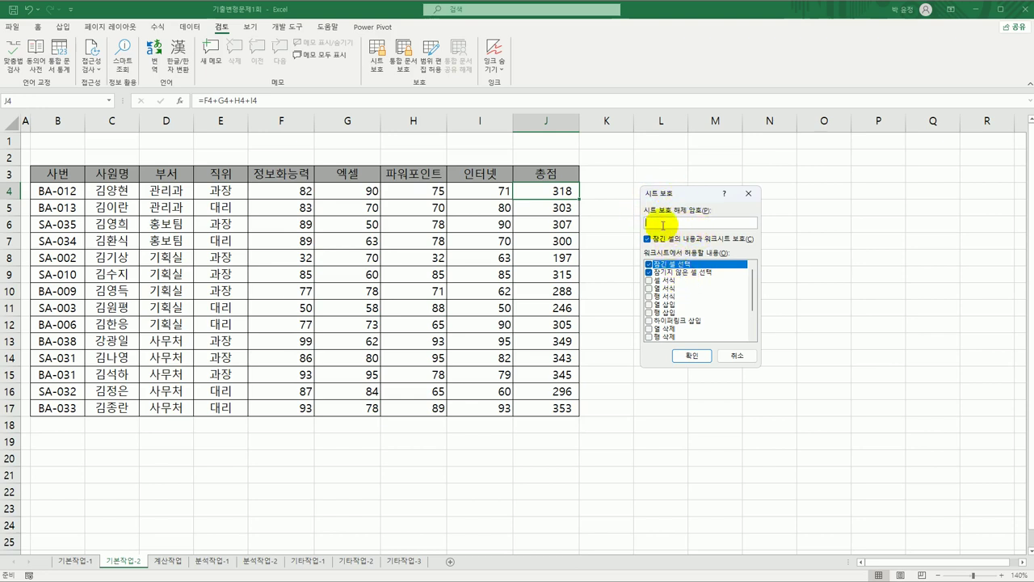
click(680, 357)
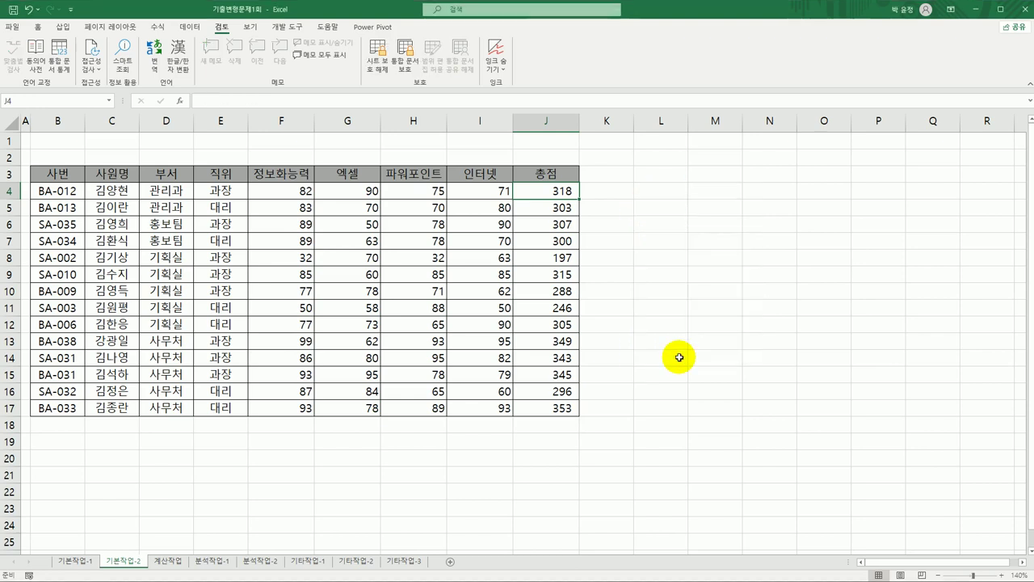
click(546, 275)
click(558, 325)
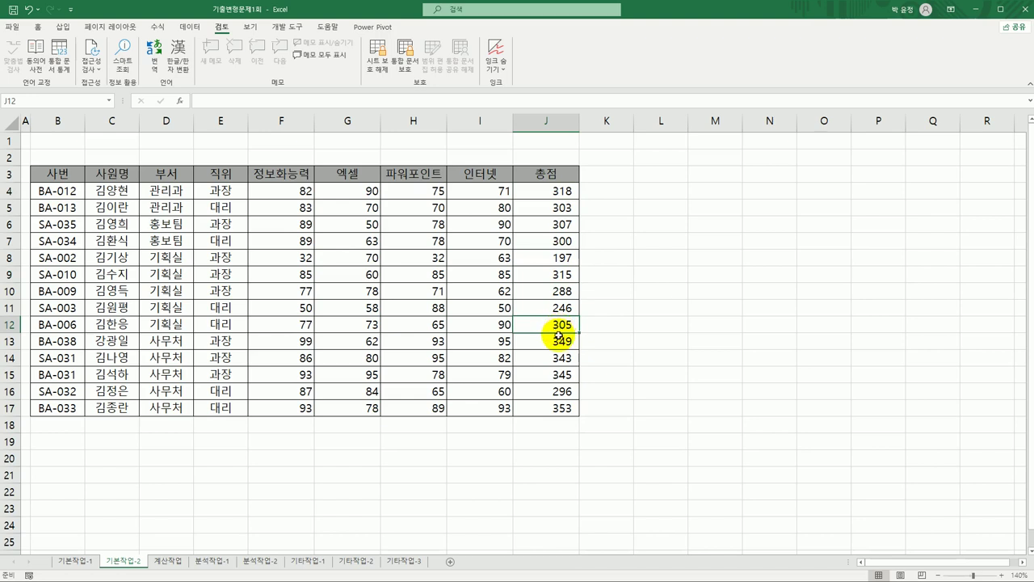
- In page break preview at 100% zoom, limit the print area to B3:J17 and remove the vertical page break to fit one page
click(250, 26)
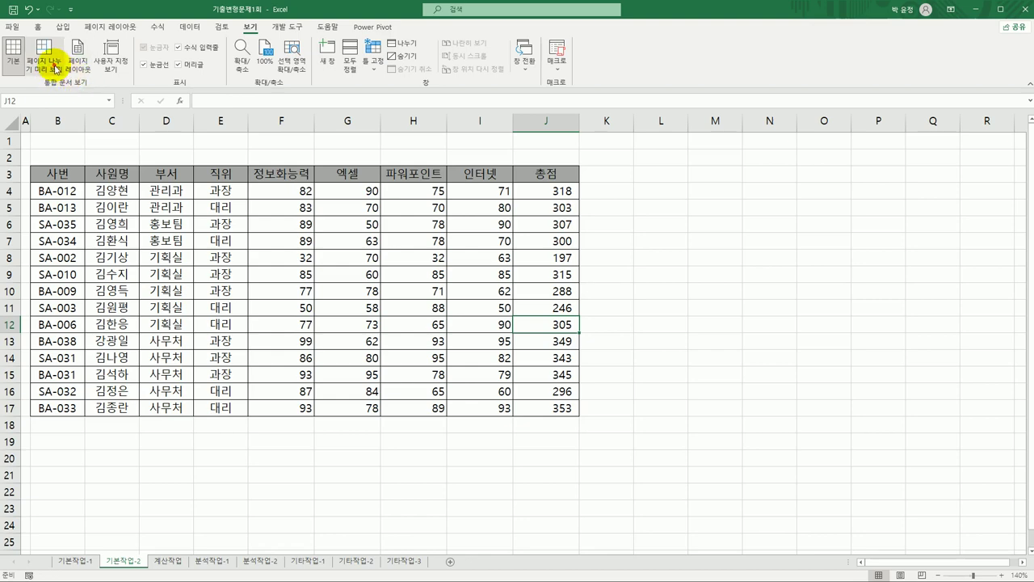
click(55, 68)
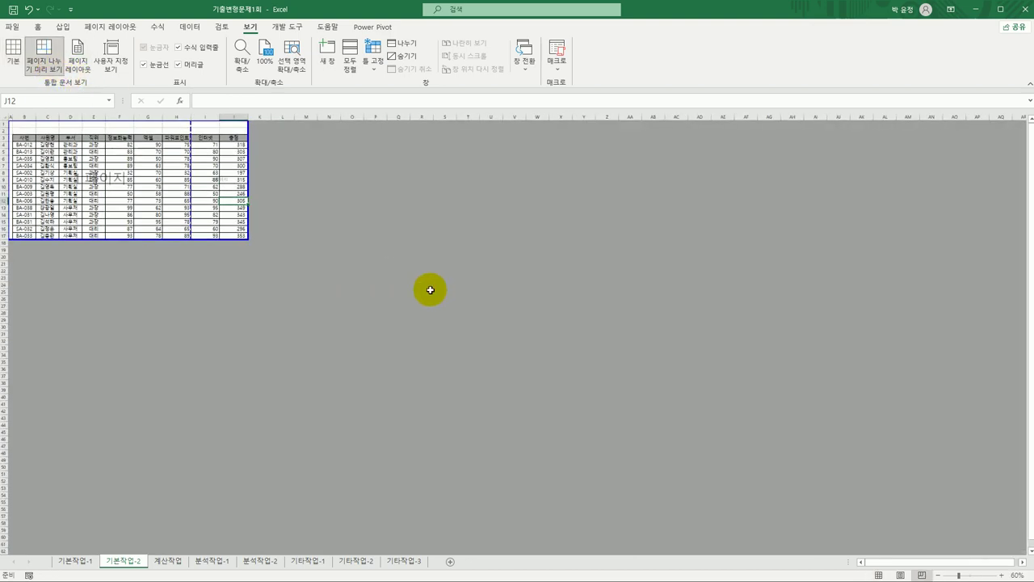
click(265, 62)
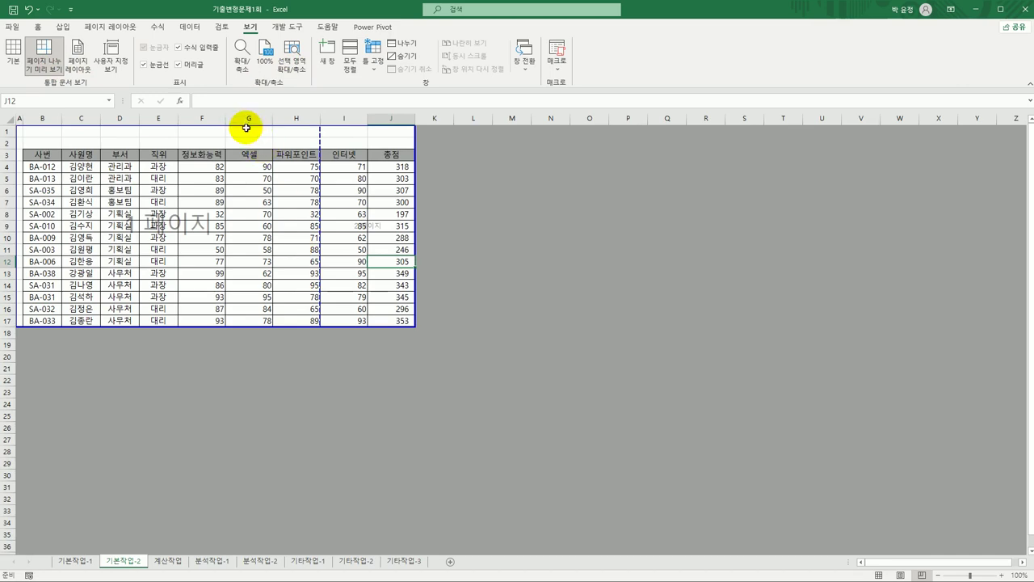
drag(246, 128, 240, 147)
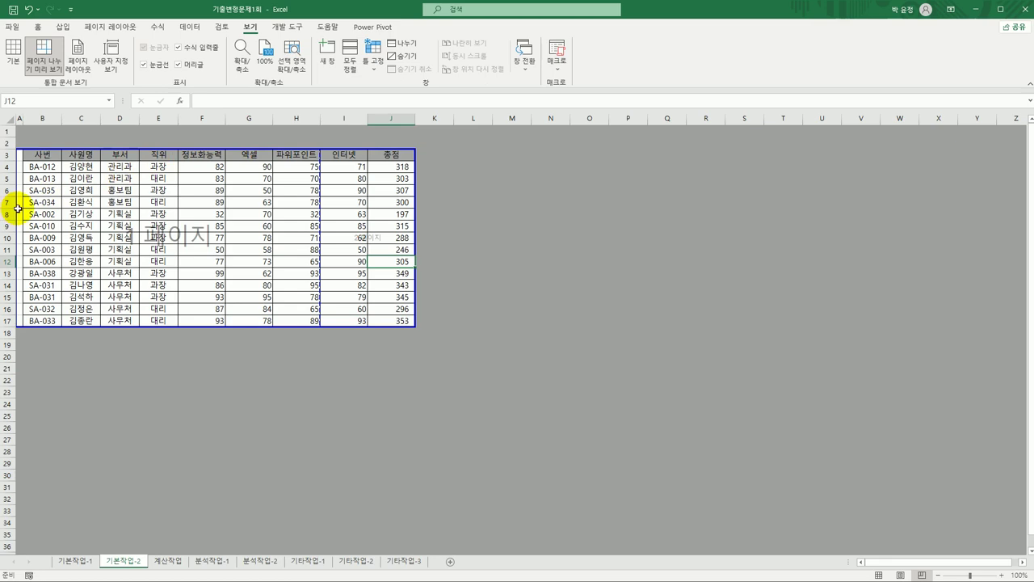
drag(16, 209, 22, 209)
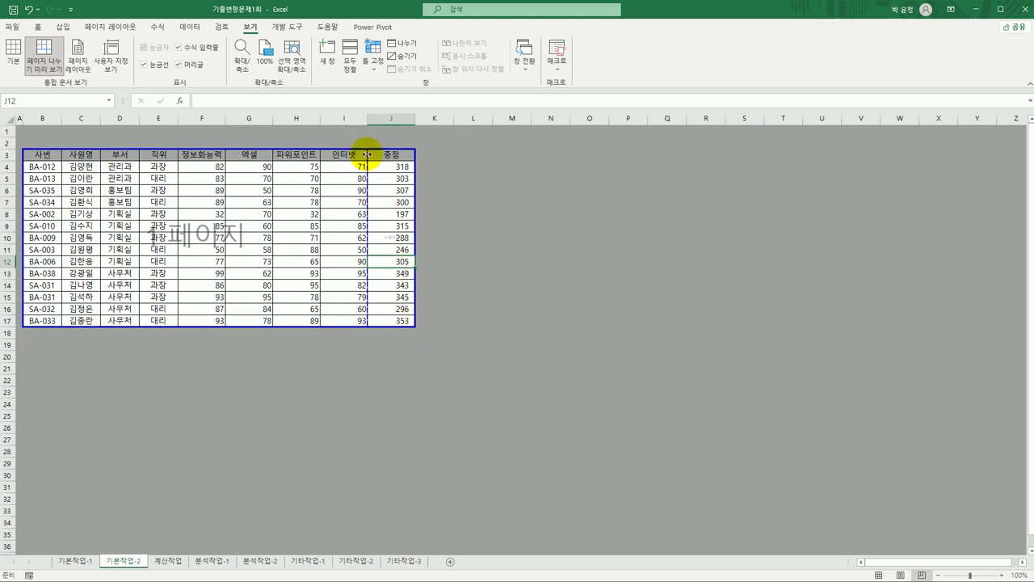
drag(368, 155, 420, 155)
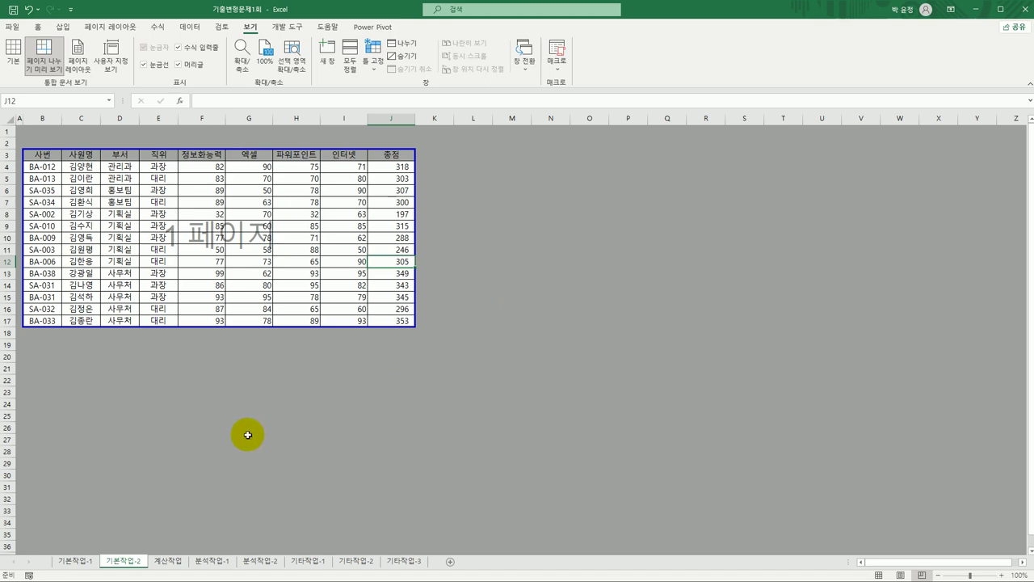
- Examine sheet 계산작업, comparing the 부서 names in 표1 with the 부서 and 엑셀 columns of 표5
click(168, 560)
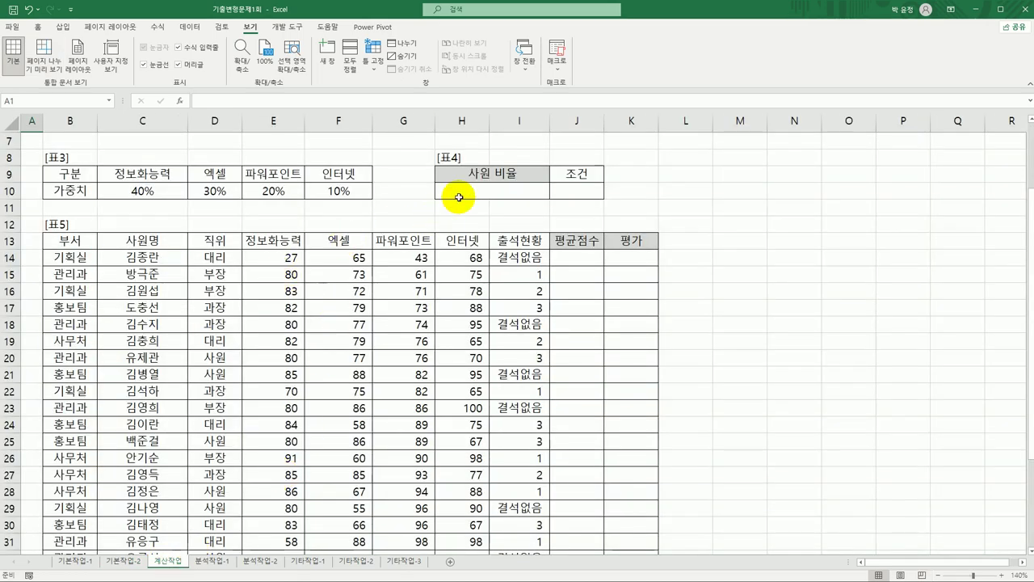
scroll(395, 293, up, 2)
click(134, 192)
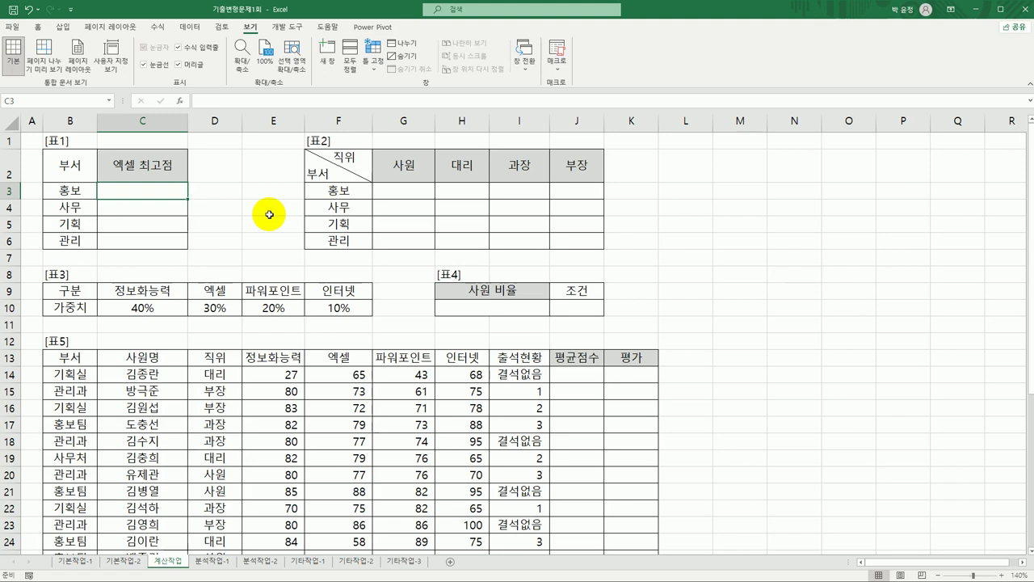
click(93, 370)
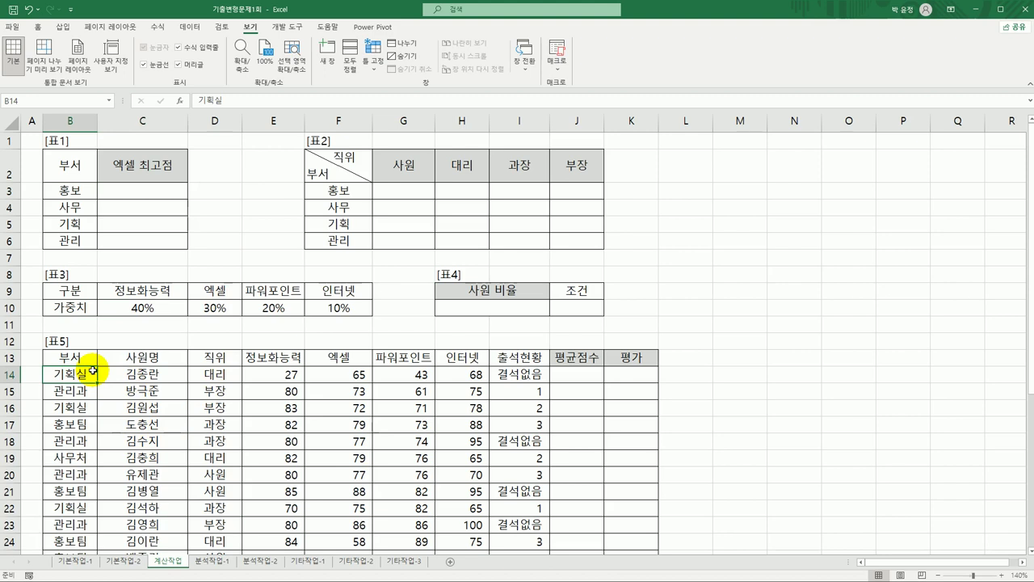
click(356, 374)
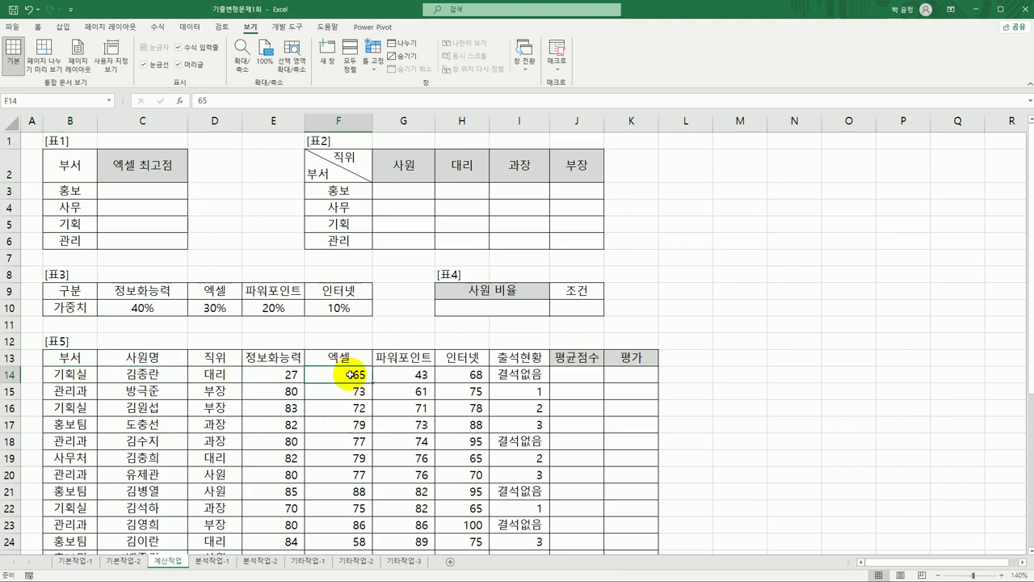
click(146, 197)
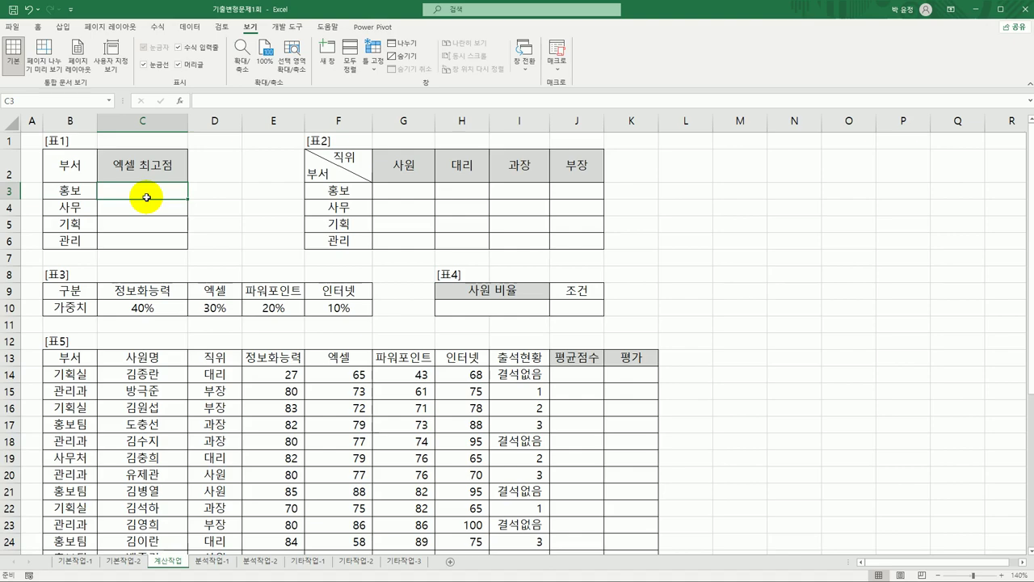
scroll(503, 380, down, 6)
scroll(357, 340, up, 6)
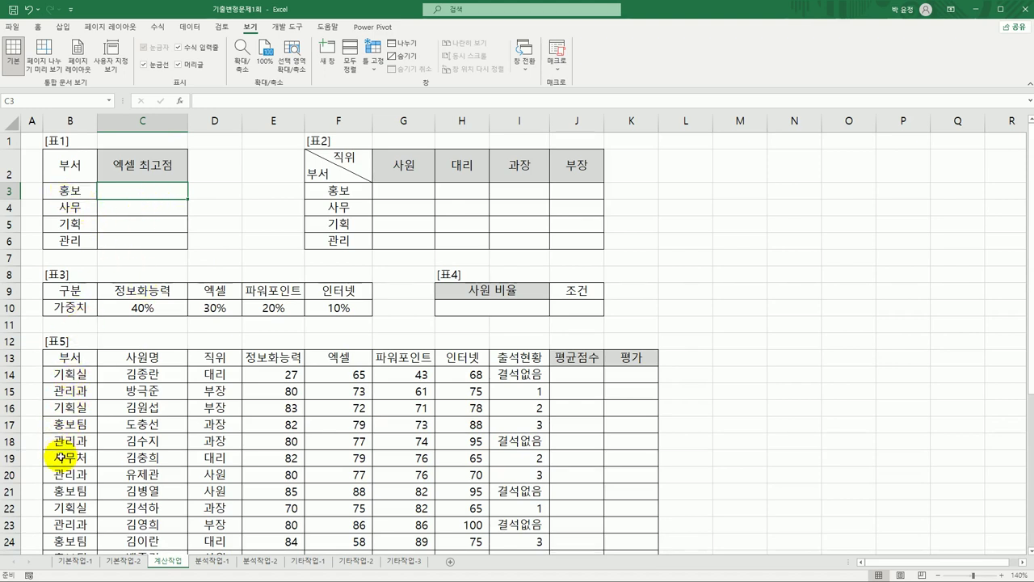
click(76, 190)
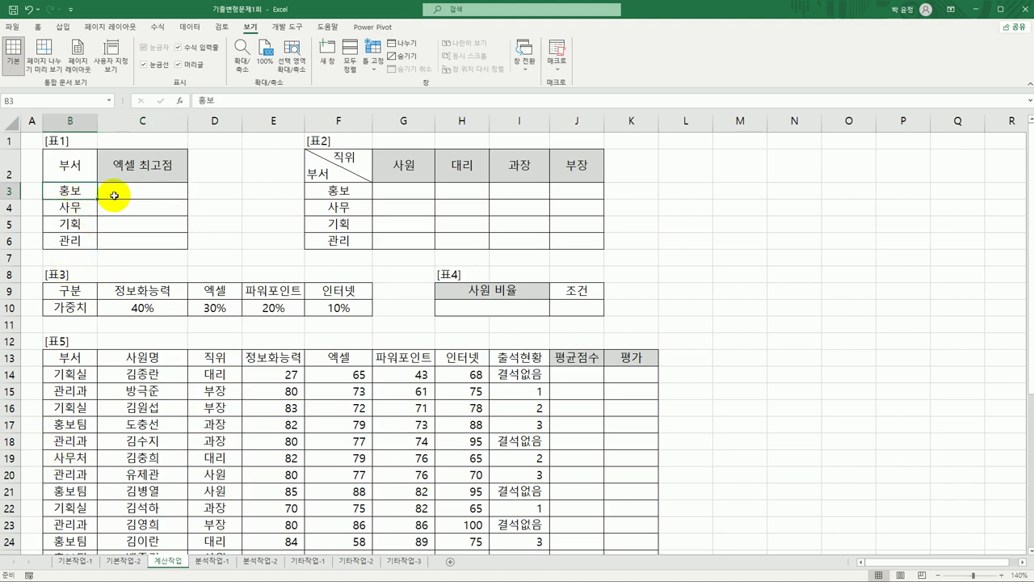
click(341, 371)
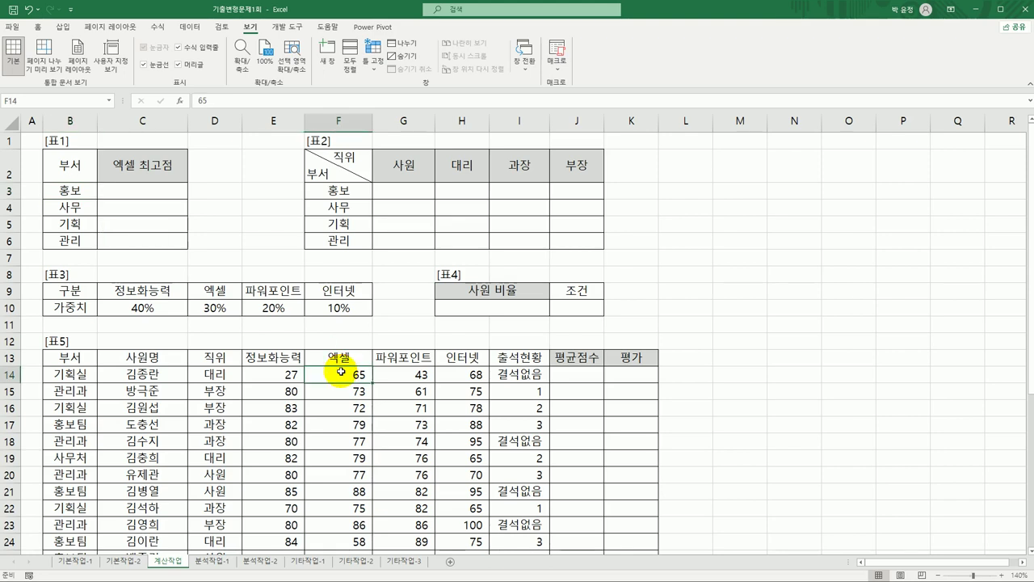
- In cell C3 of 표1, begin a MAXA formula with a nested IF for the 홍보 department's 엑셀 최고점
click(177, 190)
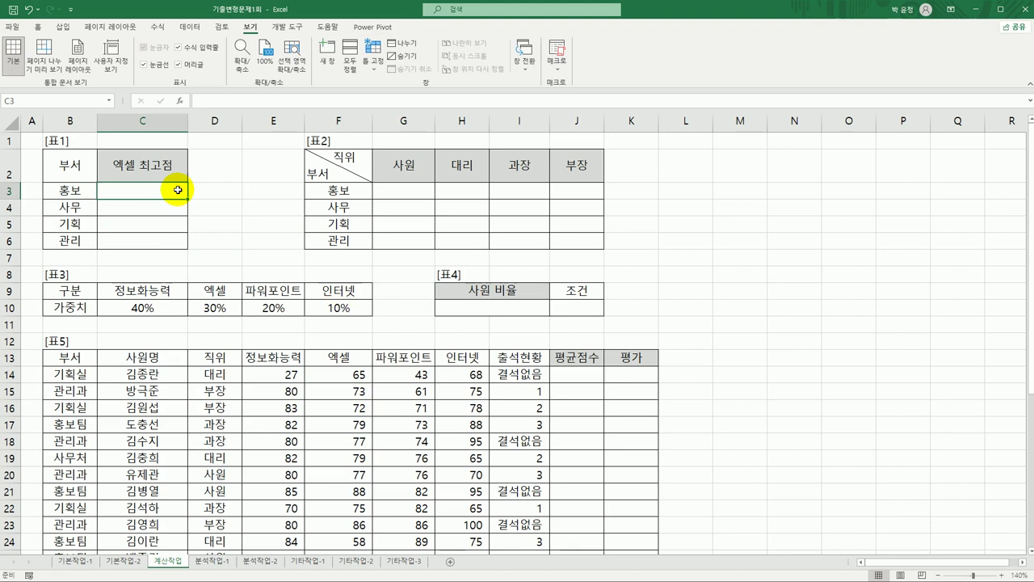
text(=ma)
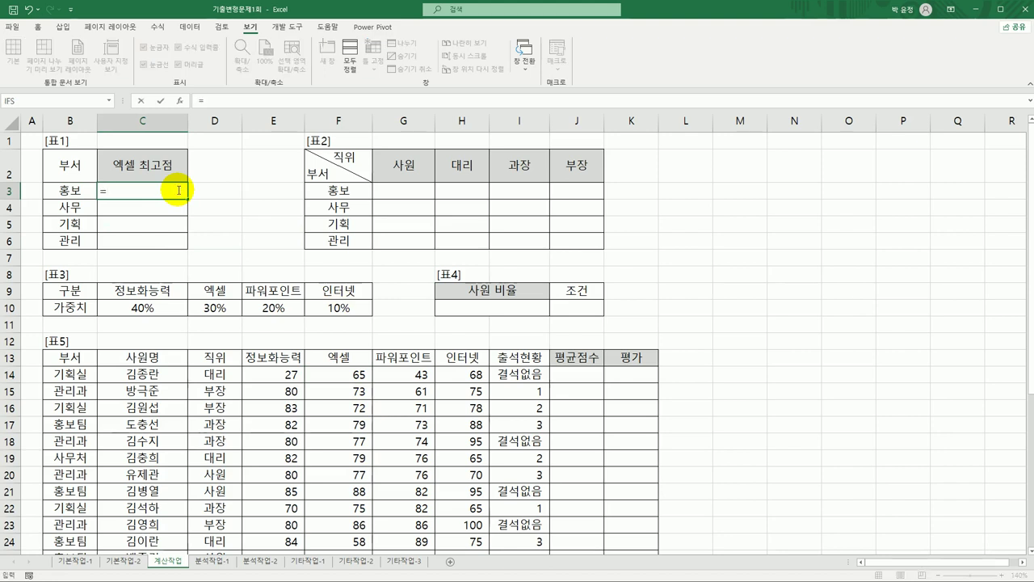
key(Down)
key(Down)
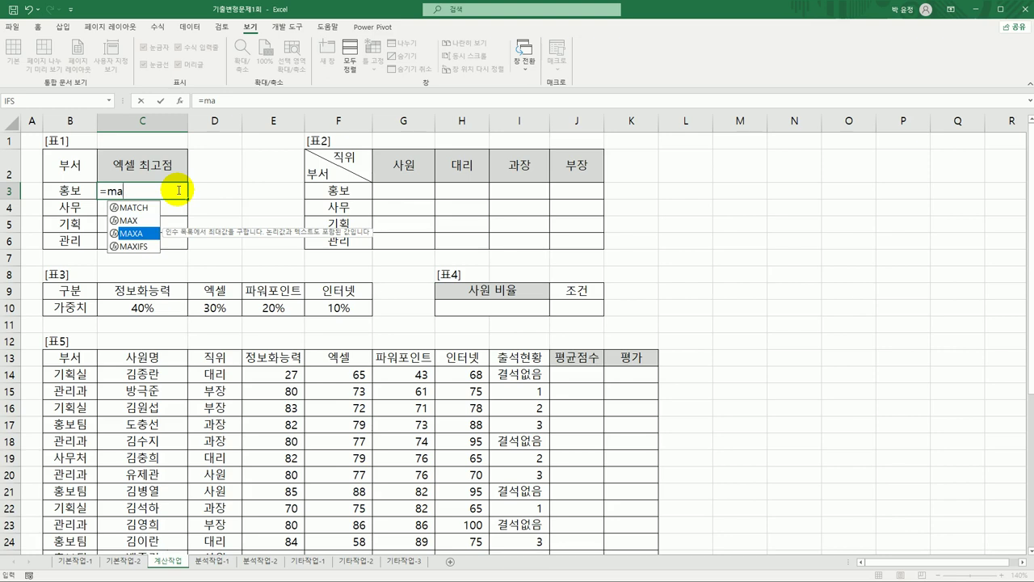
key(Tab)
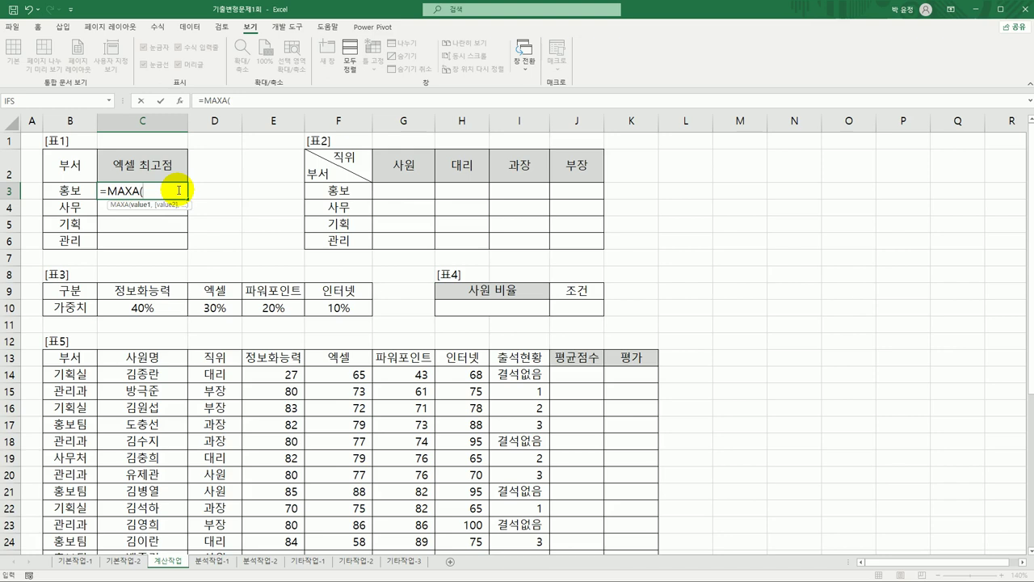
text(if()
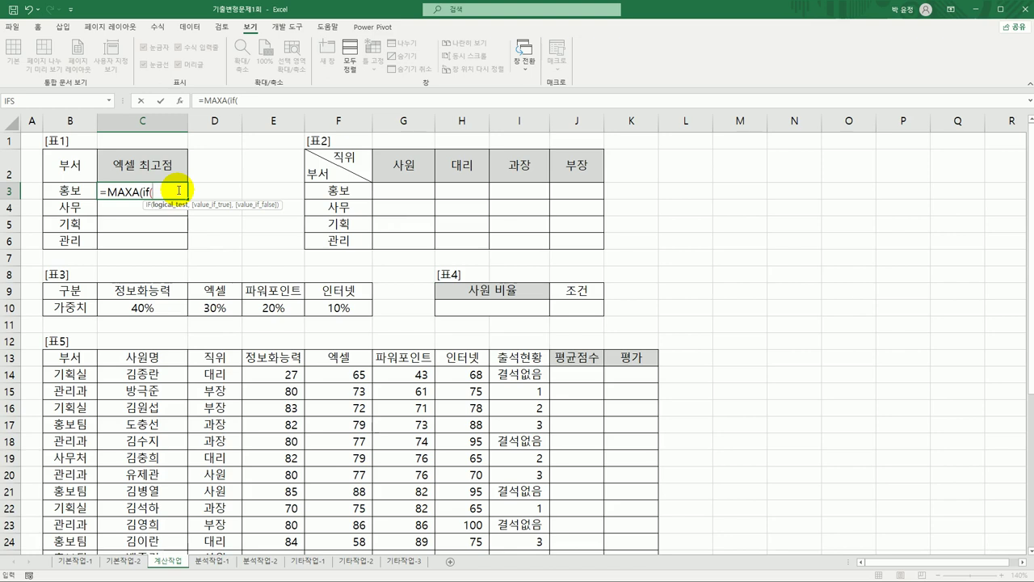
- Enter the IF condition LEFT($B$14:$B$38,2)=B3 to match the first two characters of 표5's 부서 with 표1's department
text(left()
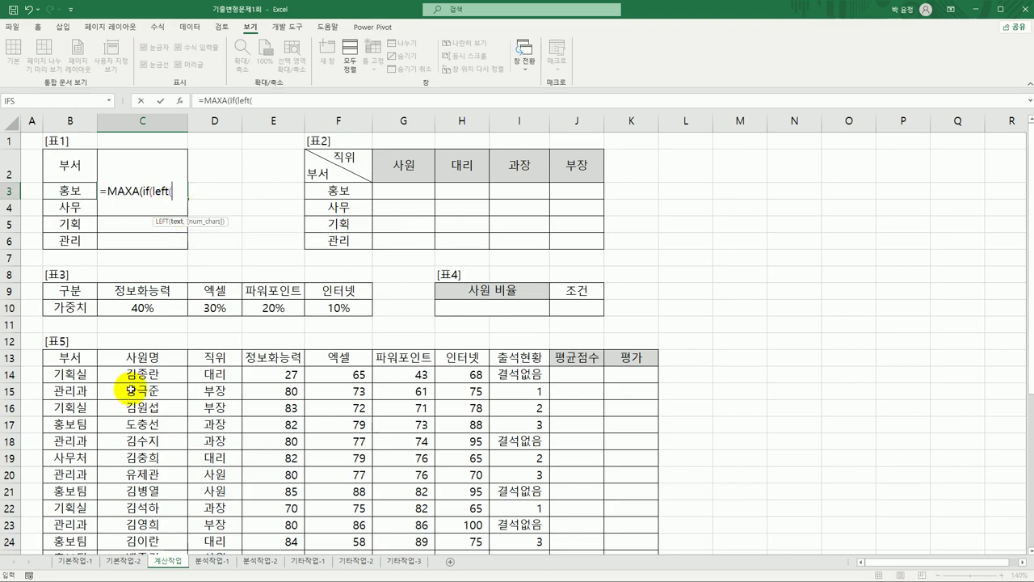
drag(68, 373, 77, 525)
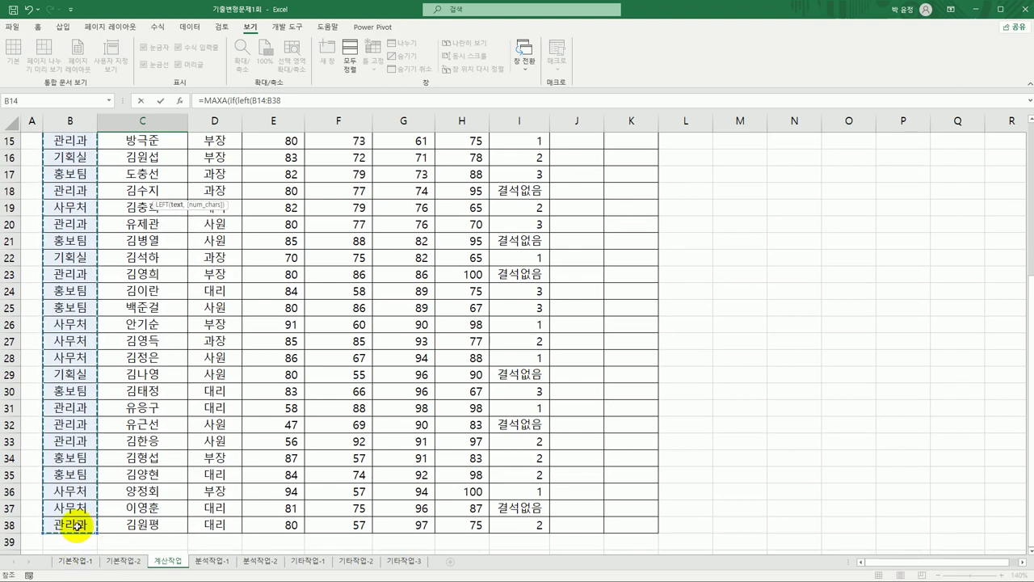
key(F4)
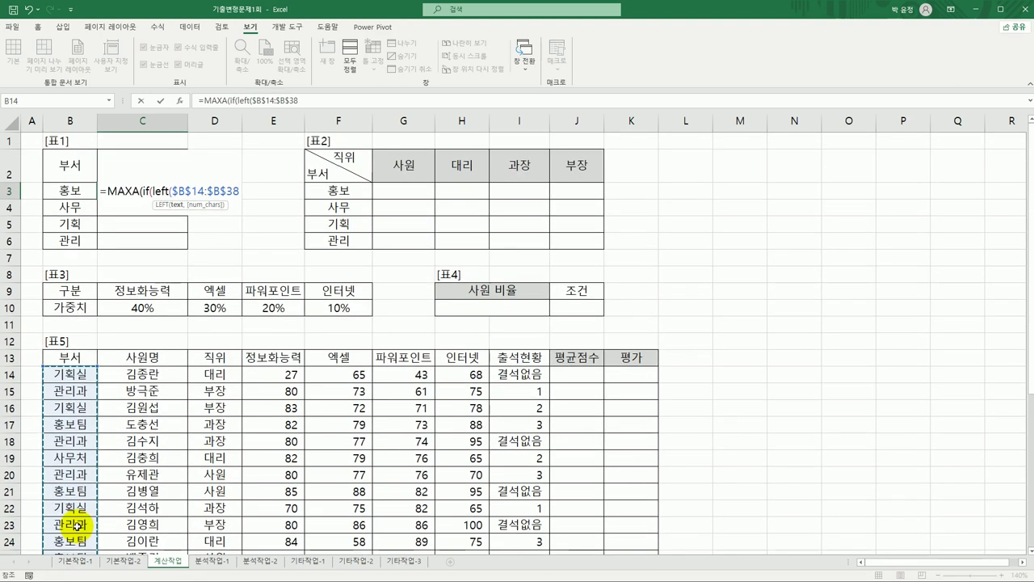
text(,)
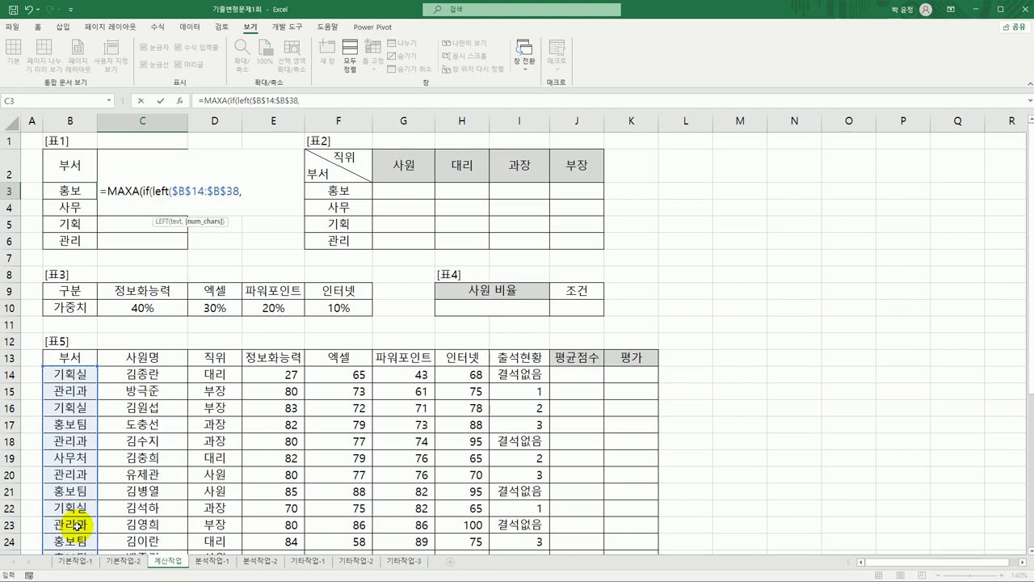
text(2))
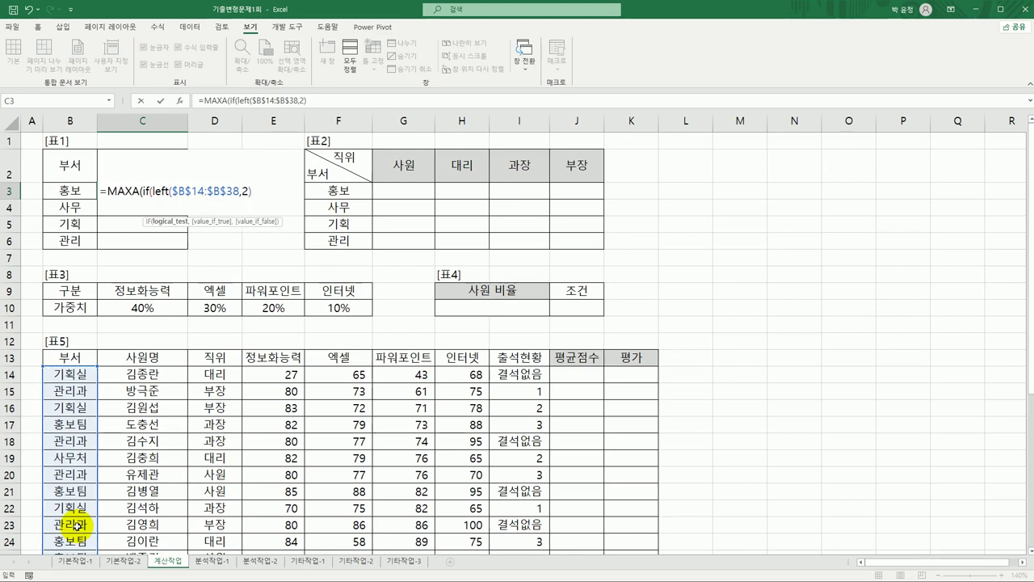
text(=)
key(Left)
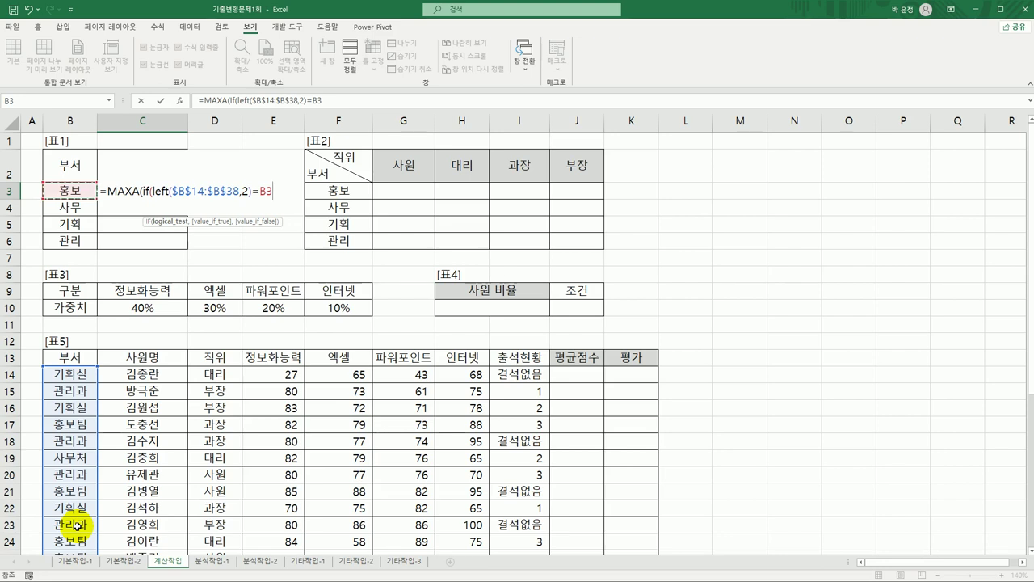
text(,)
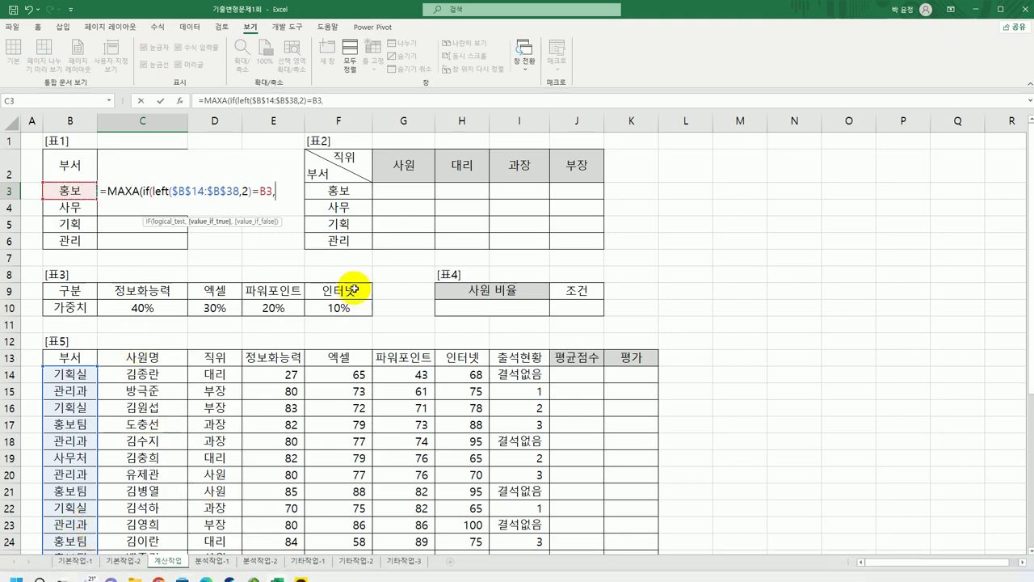
- Complete the MAXA formula with $F$14:$F$38 as the value if true, enter it as an array formula, and fill it down to C6
drag(357, 372, 356, 509)
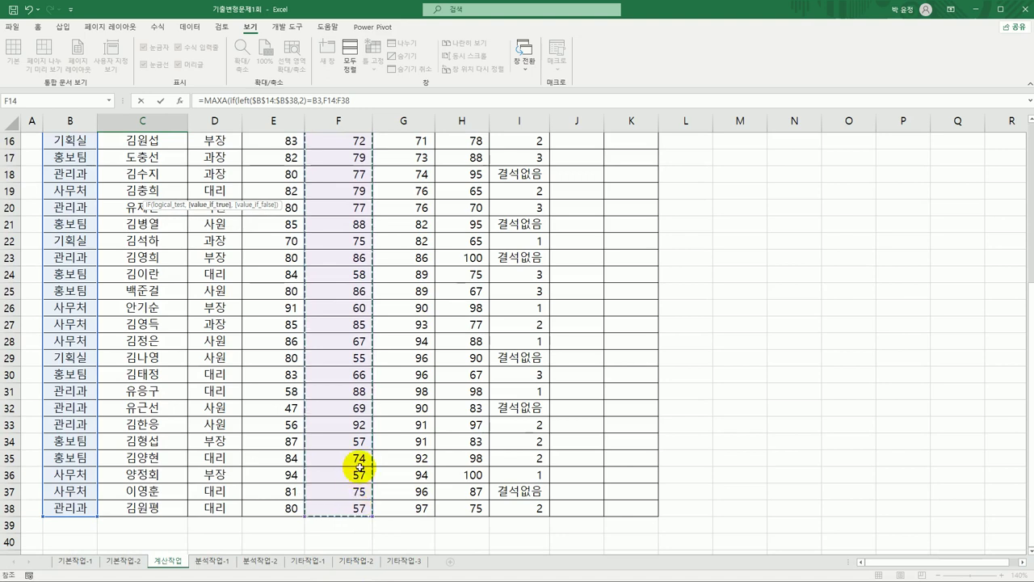
scroll(360, 458, up, 5)
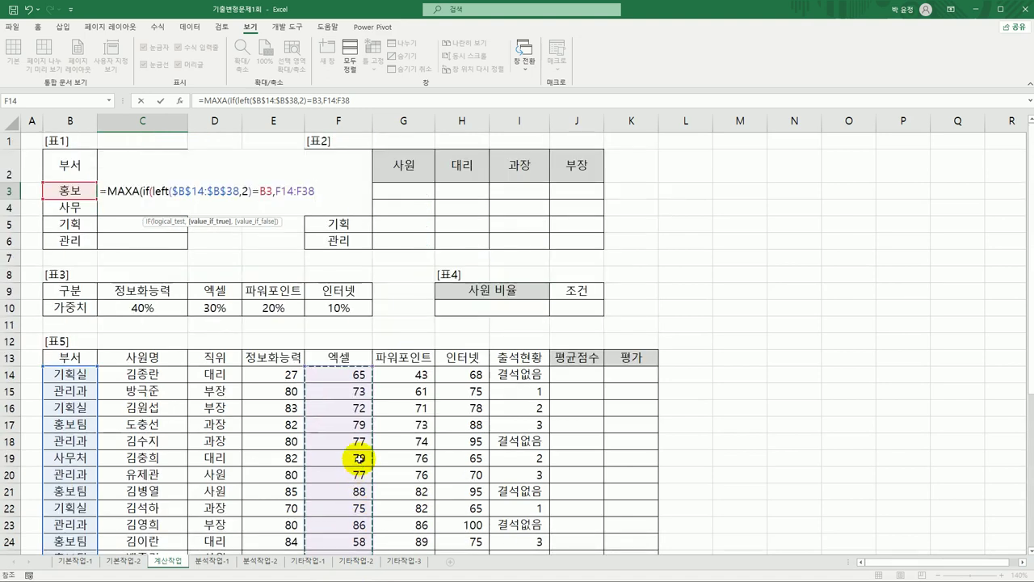
key(F4)
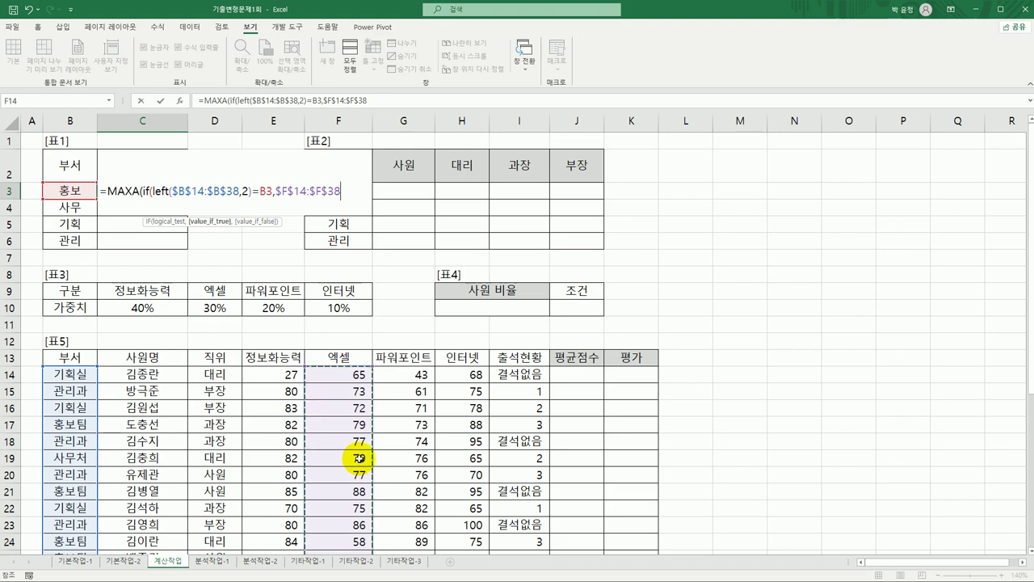
text())
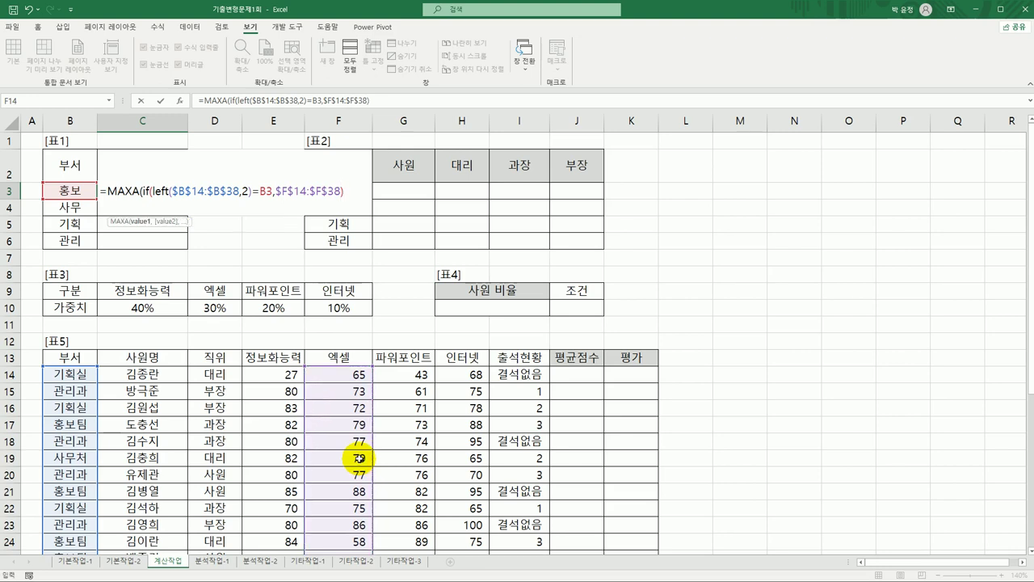
text())
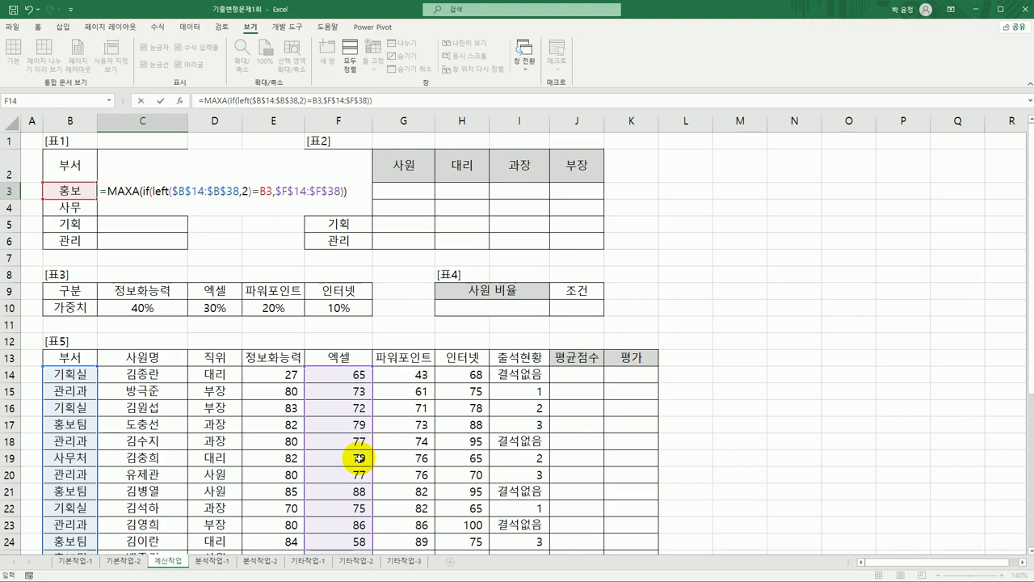
key(ctrl+shift+Return)
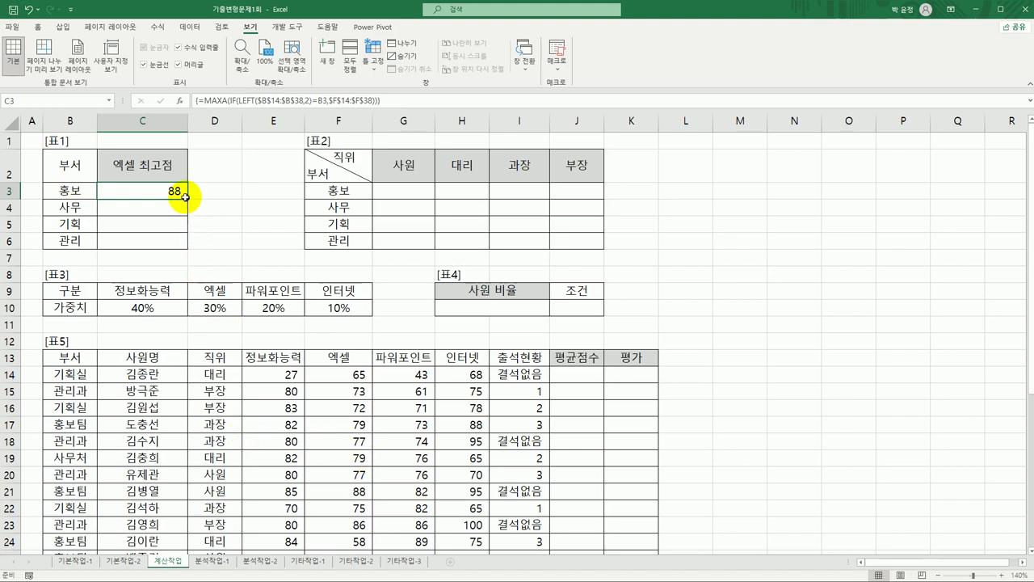
drag(186, 197, 180, 246)
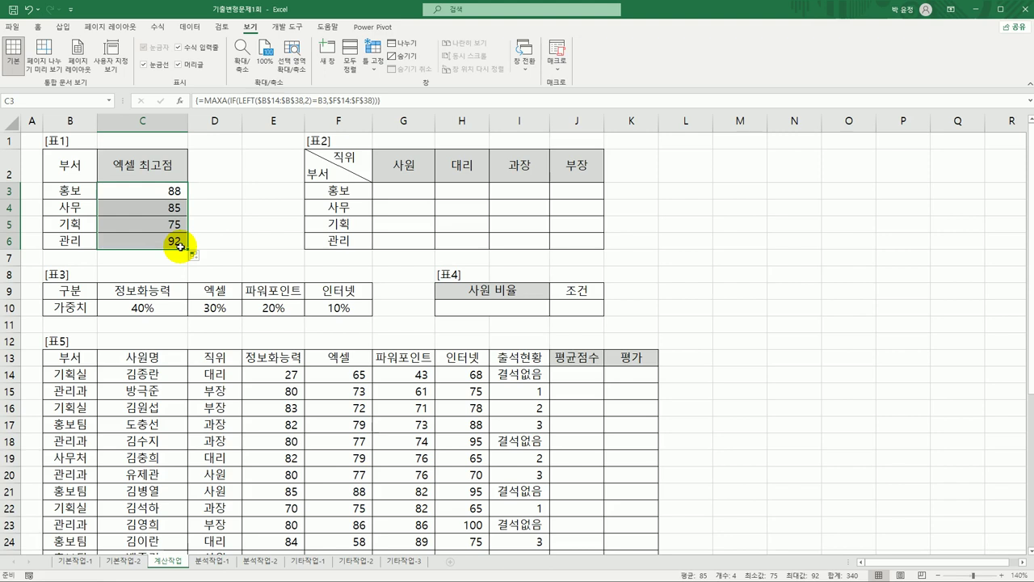
- In cell G3 of 표2, begin an AVERAGE formula with a nested IF and an opening parenthesis for its first condition
click(392, 192)
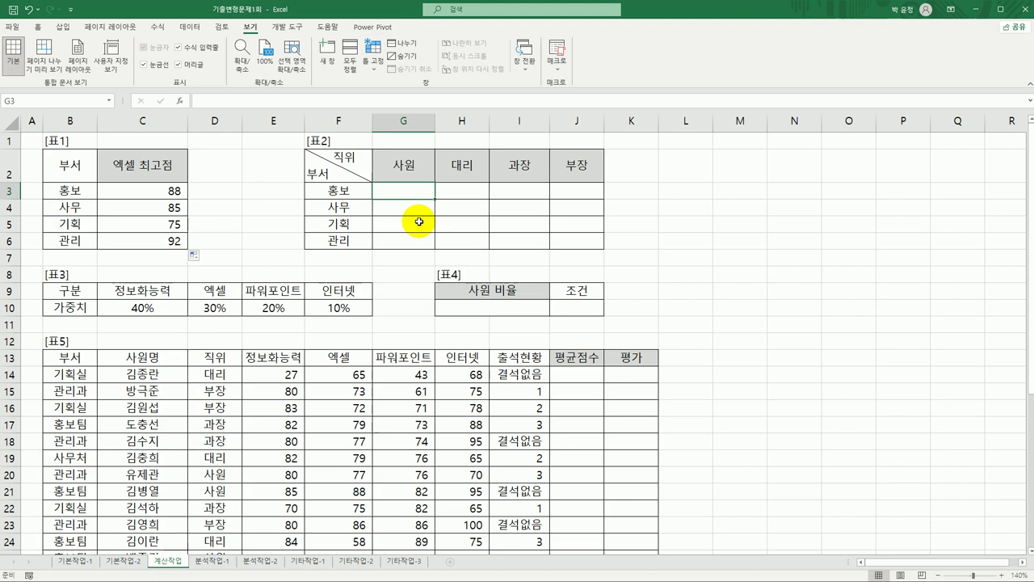
text(=ave)
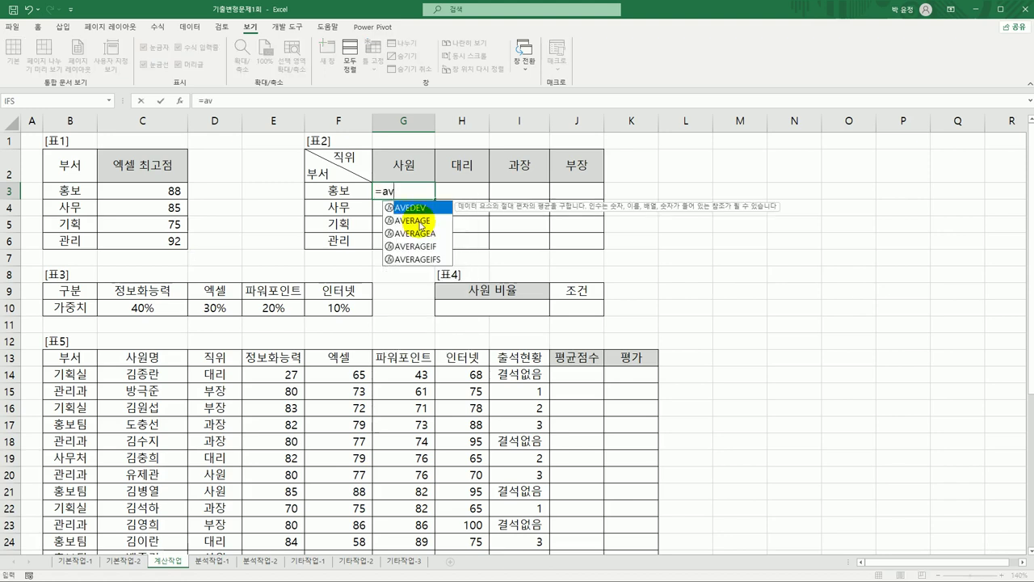
double_click(417, 221)
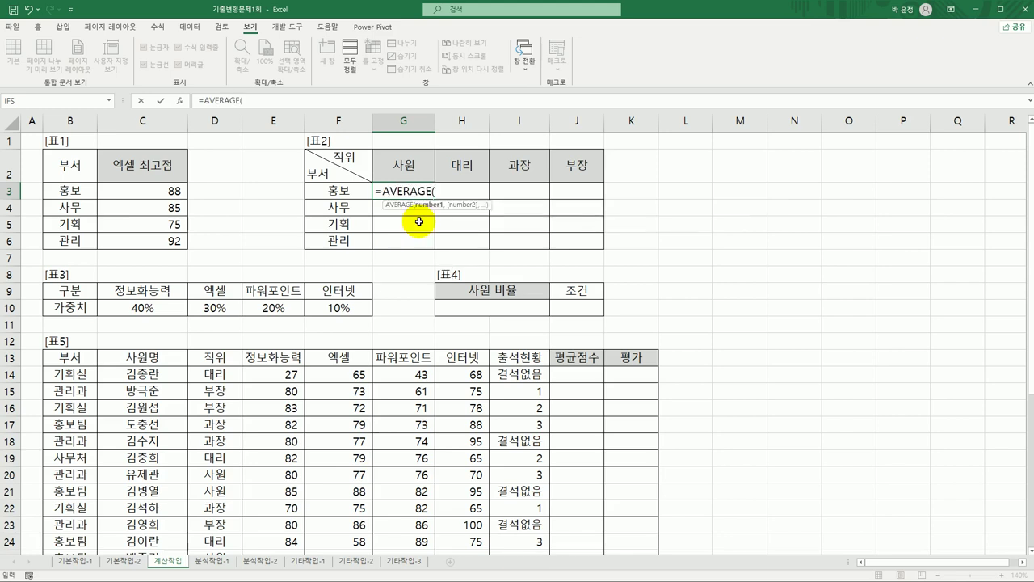
text(if()
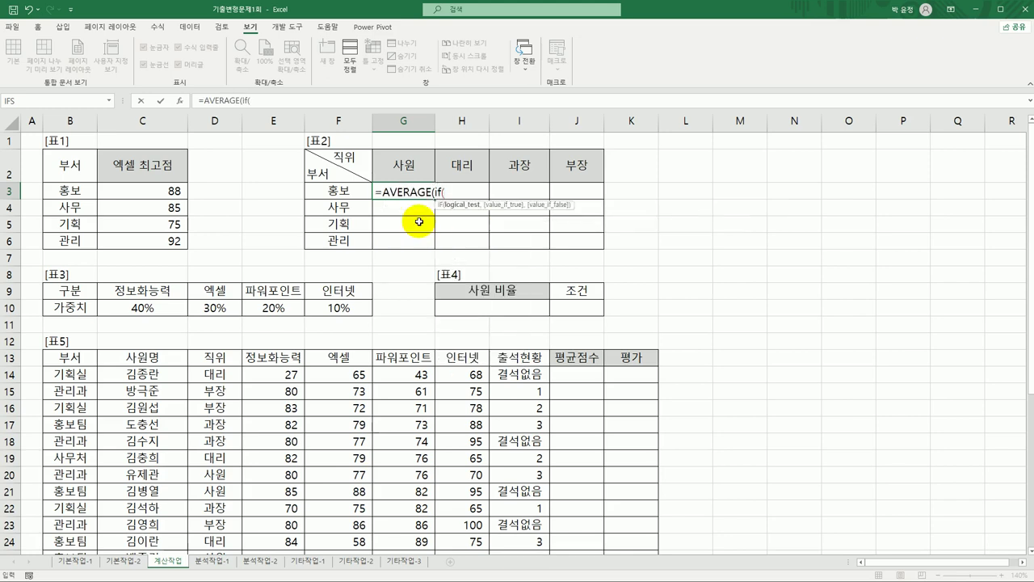
text(()
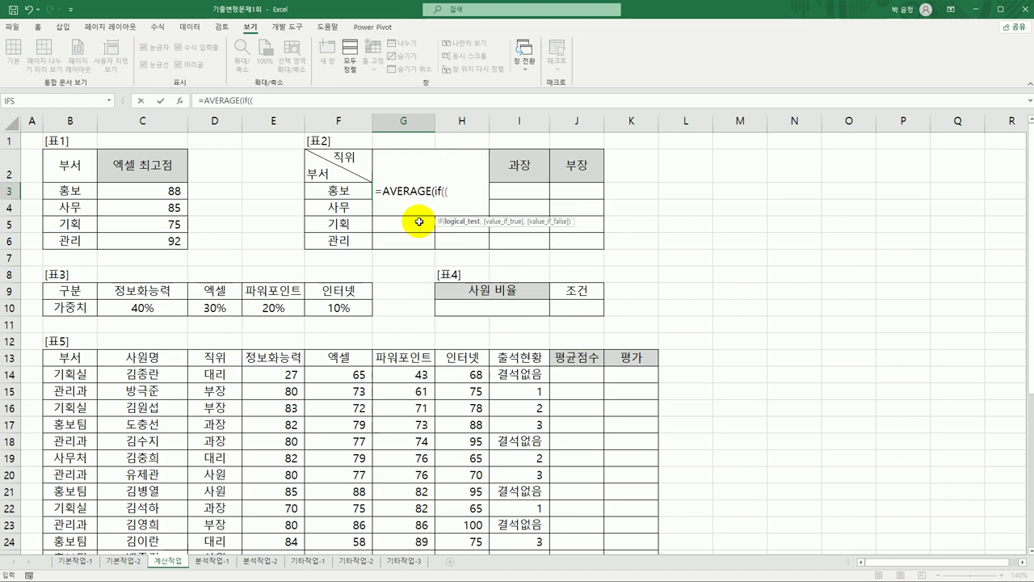
- Enter the department condition LEFT($B$14:$B$38,2)=$F3, locking only the column of the 표2 department reference
text(left()
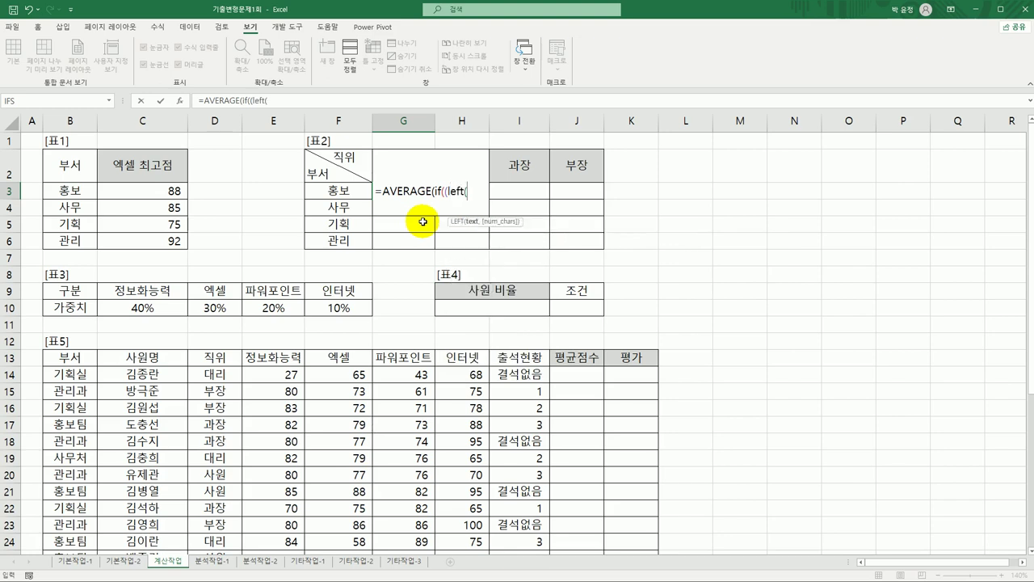
click(77, 374)
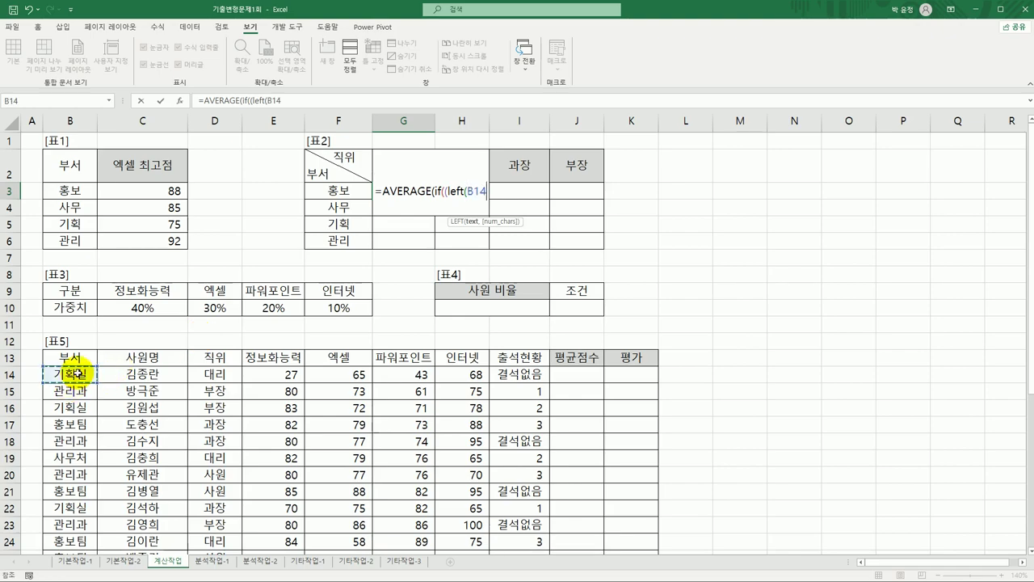
drag(77, 374, 65, 534)
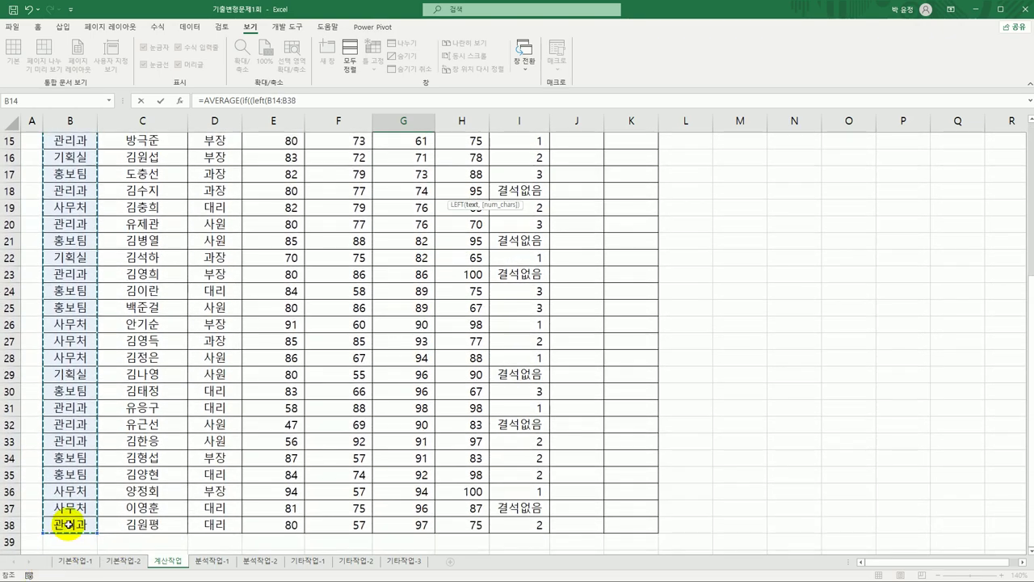
key(F4)
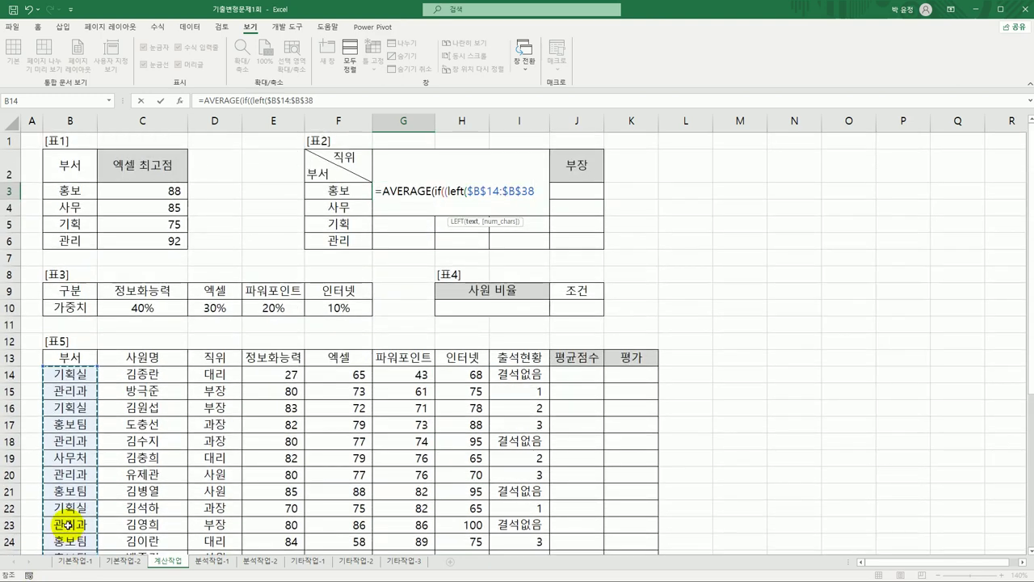
text(,2))
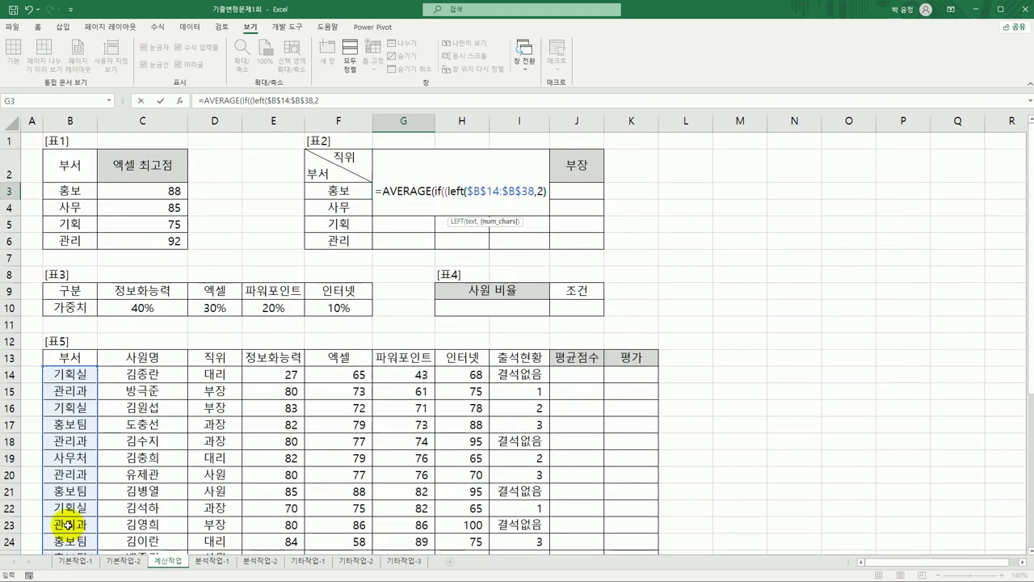
text(=)
key(Left)
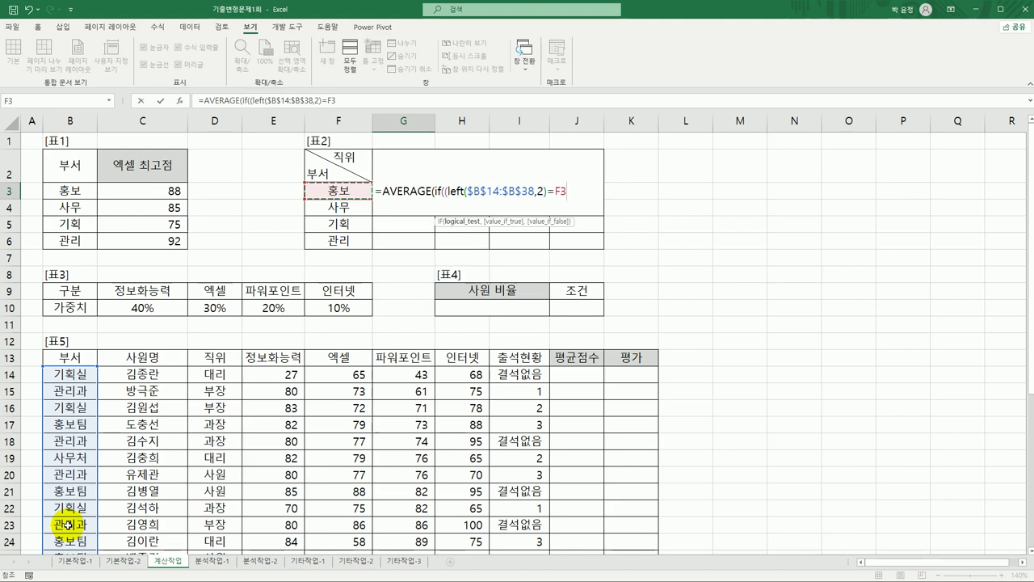
key(F4)
key(F4)
key(F4)
- Multiply the department condition by the 직위 condition ($D$14:$D$38=G$2), locking only the header's row, and finish the IF test with a comma
text()*()
click(215, 374)
drag(216, 374, 221, 527)
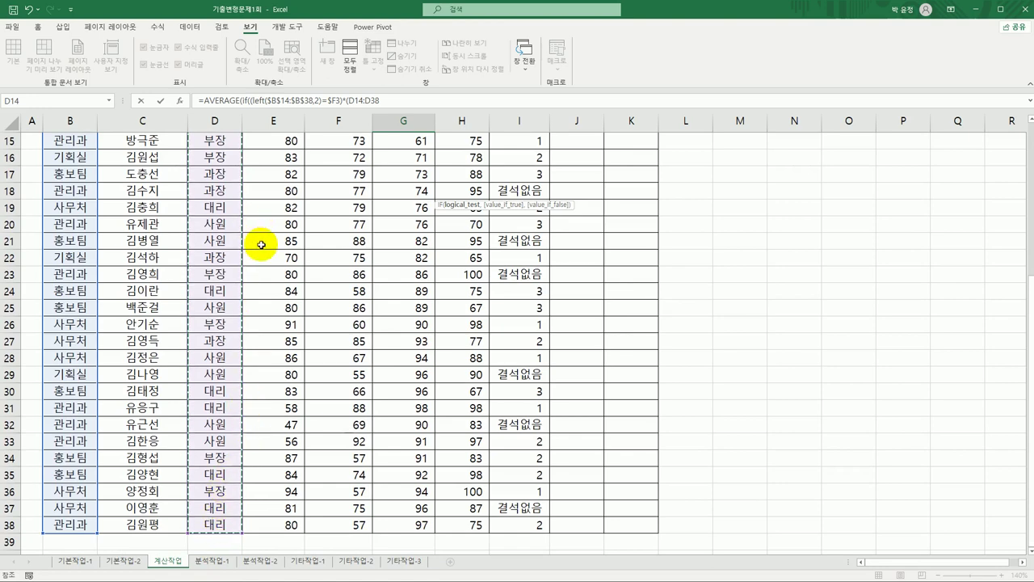
key(F4)
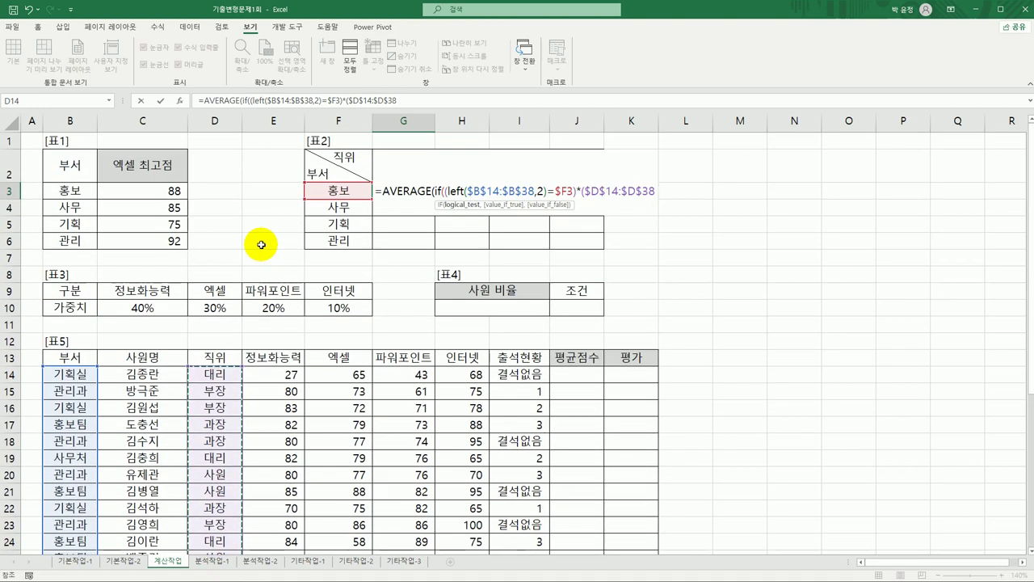
text(=)
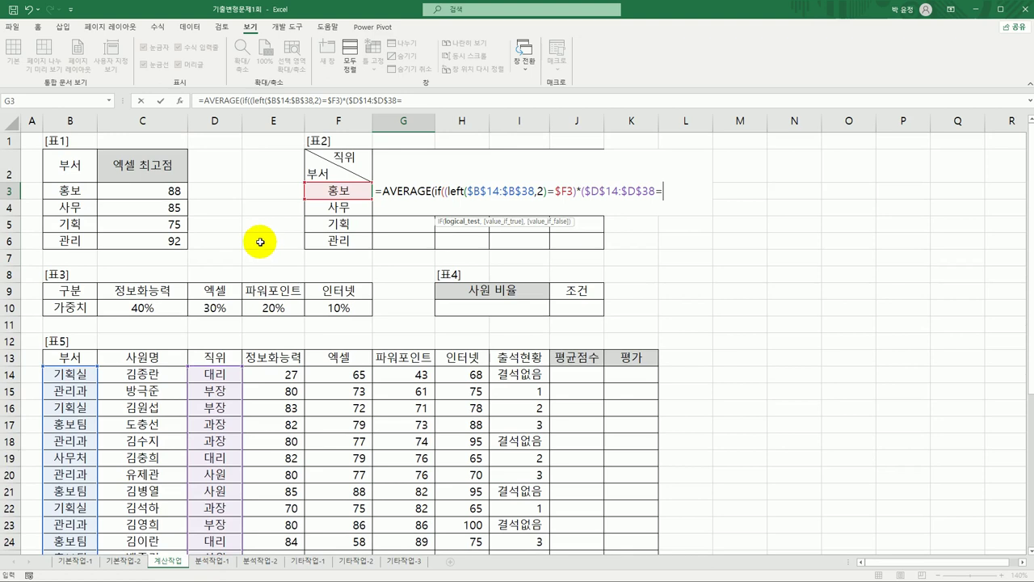
click(396, 160)
key(F4)
key(F4)
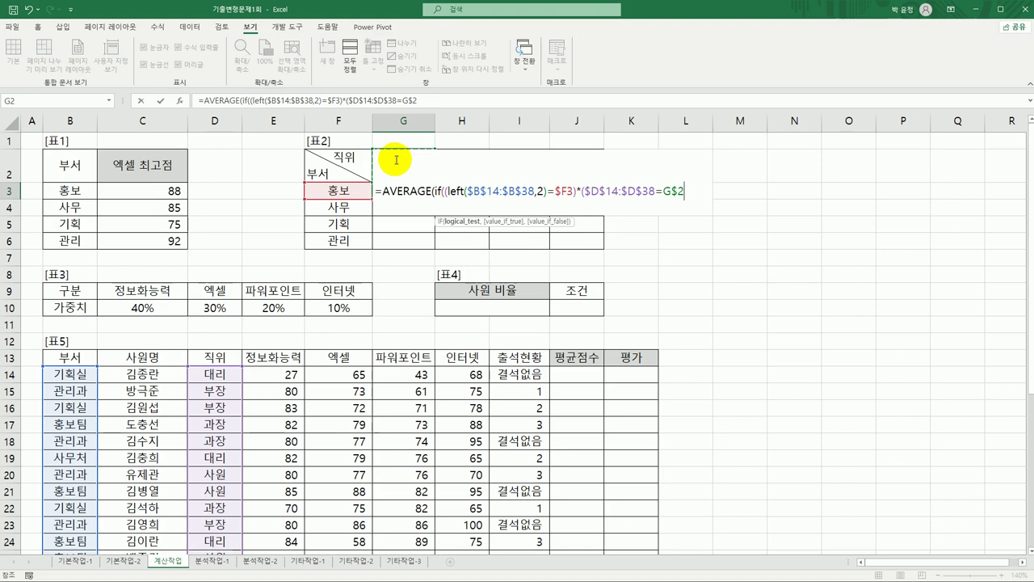
text(),)
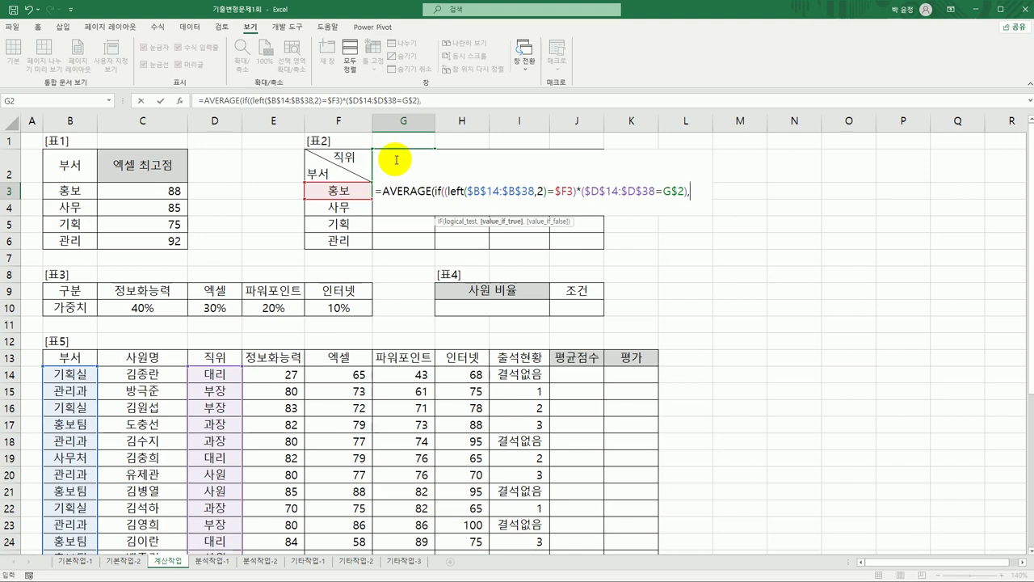
- Complete the AVERAGE formula with $E$14:$H$38 as the value if true, enter it as an array formula, and fill it across G3:J6
click(279, 374)
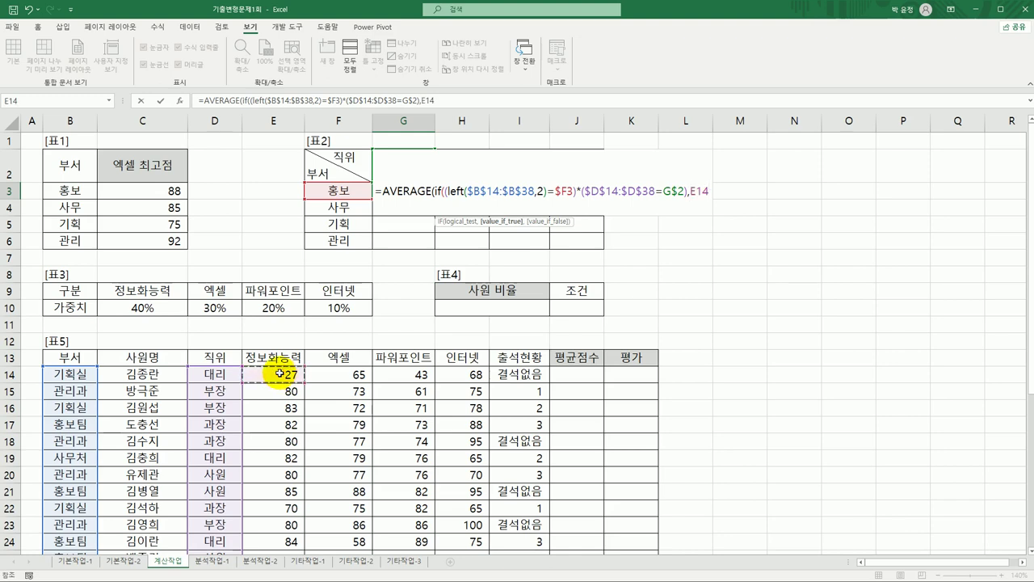
drag(280, 373, 451, 528)
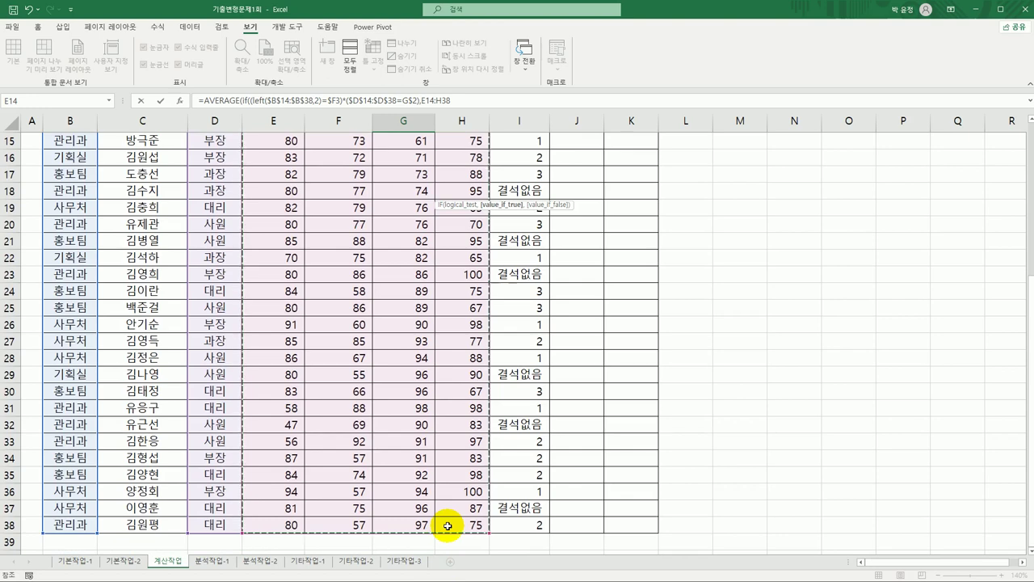
key(F4)
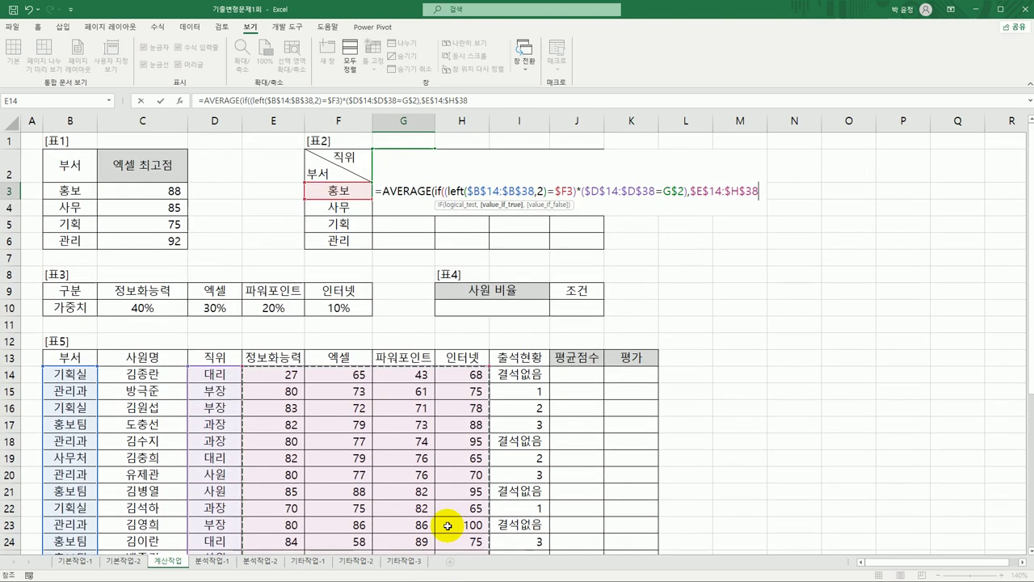
text())
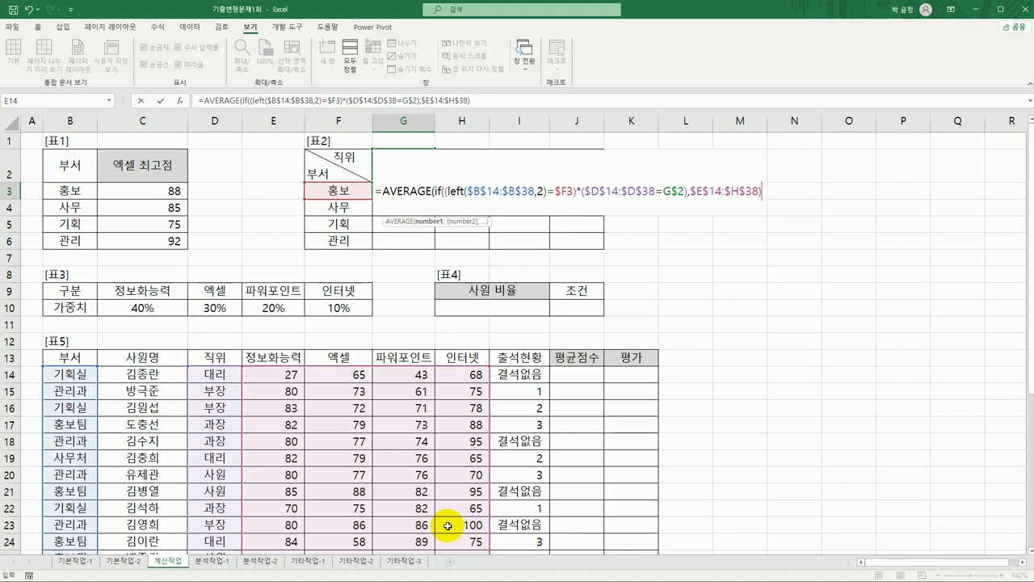
text())
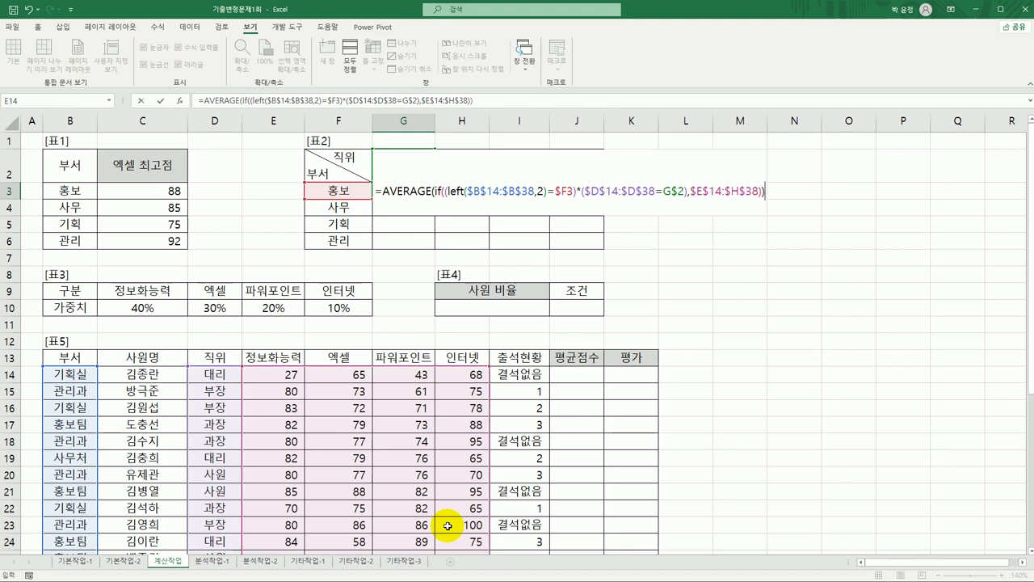
key(ctrl+shift+Return)
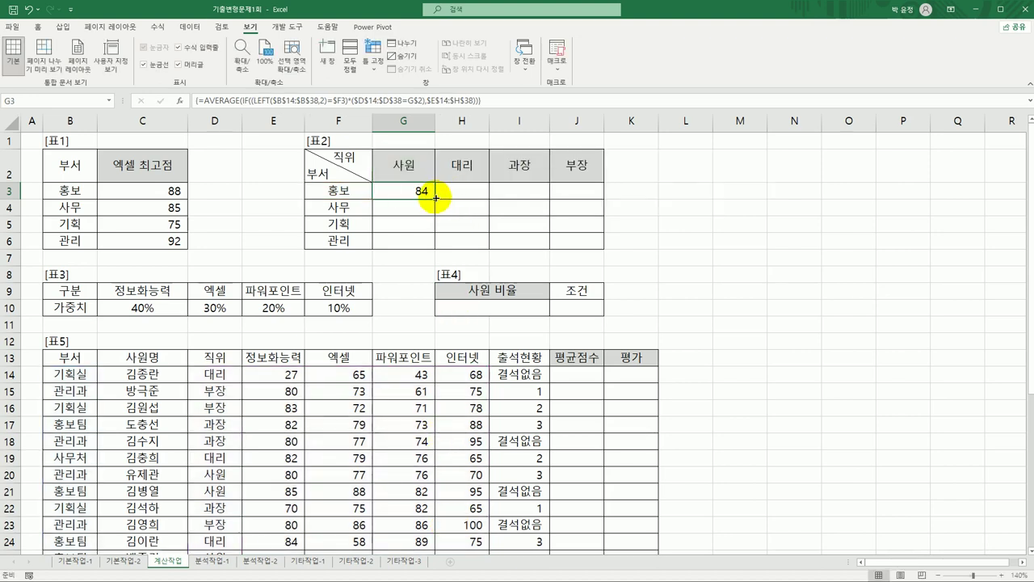
drag(434, 198, 594, 243)
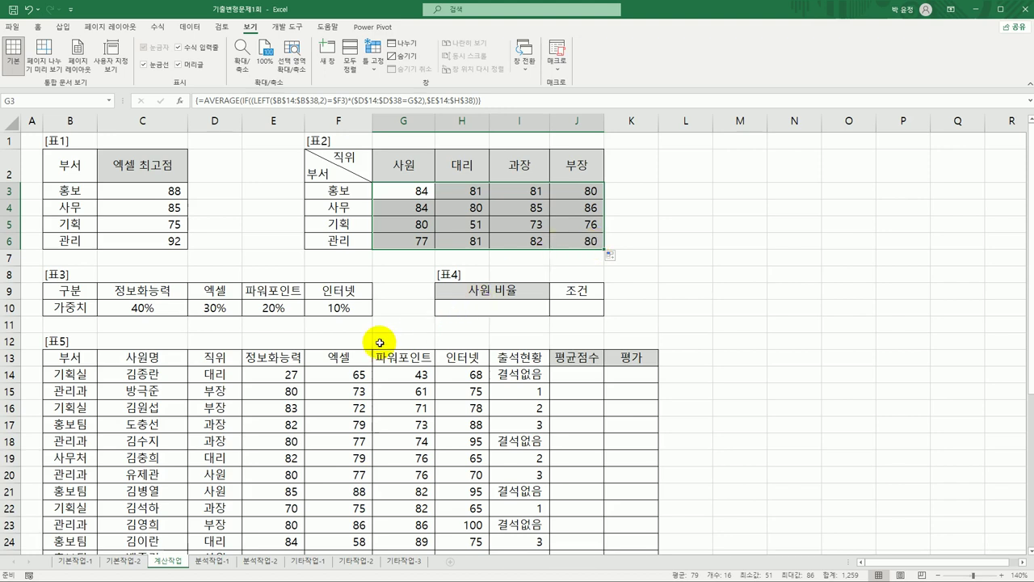
click(284, 361)
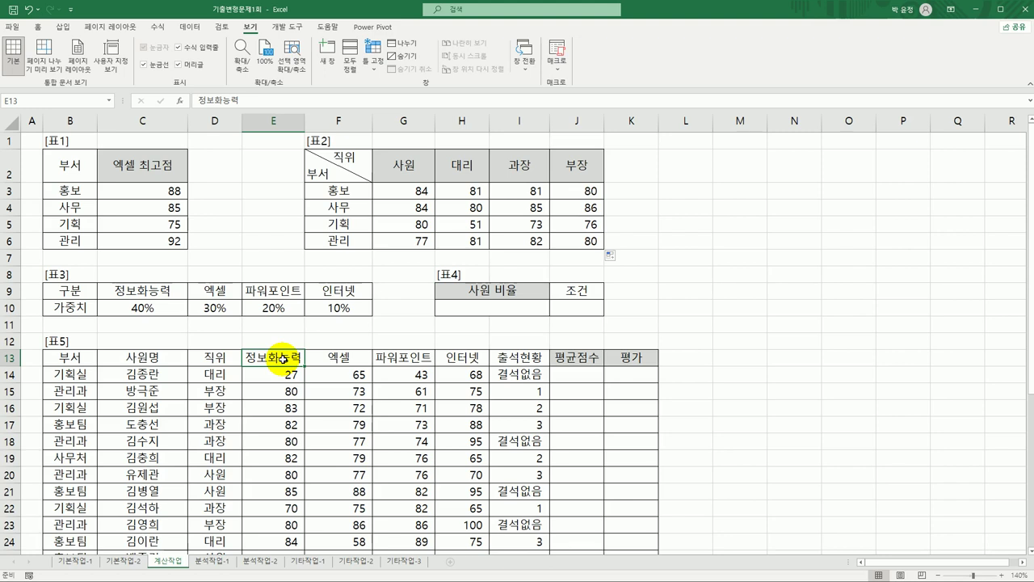
click(368, 359)
click(432, 361)
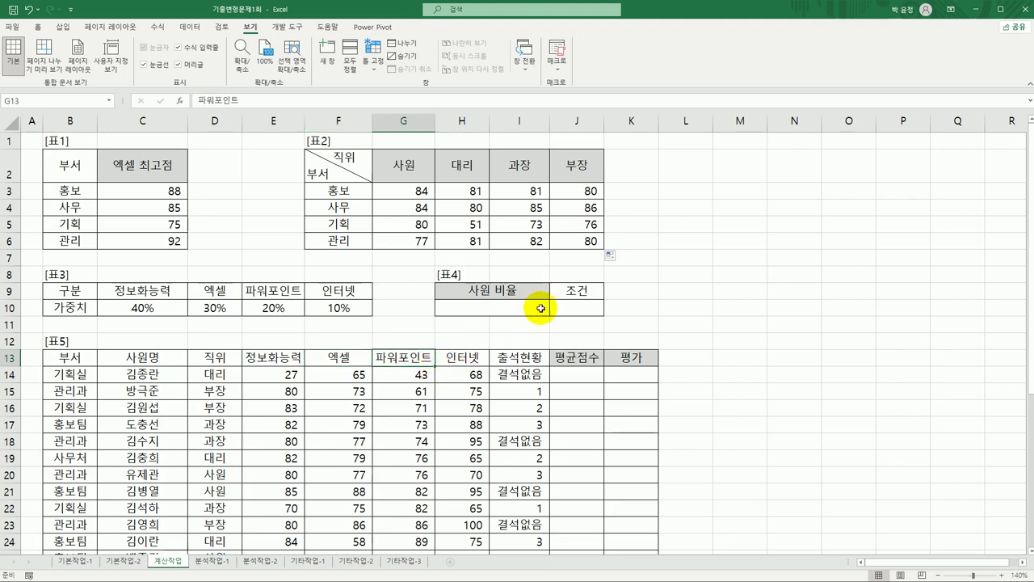
- In the 조건 cell J10 of 표4, begin an AND formula with OR(E14>=80,E14<60) as its first condition
click(576, 306)
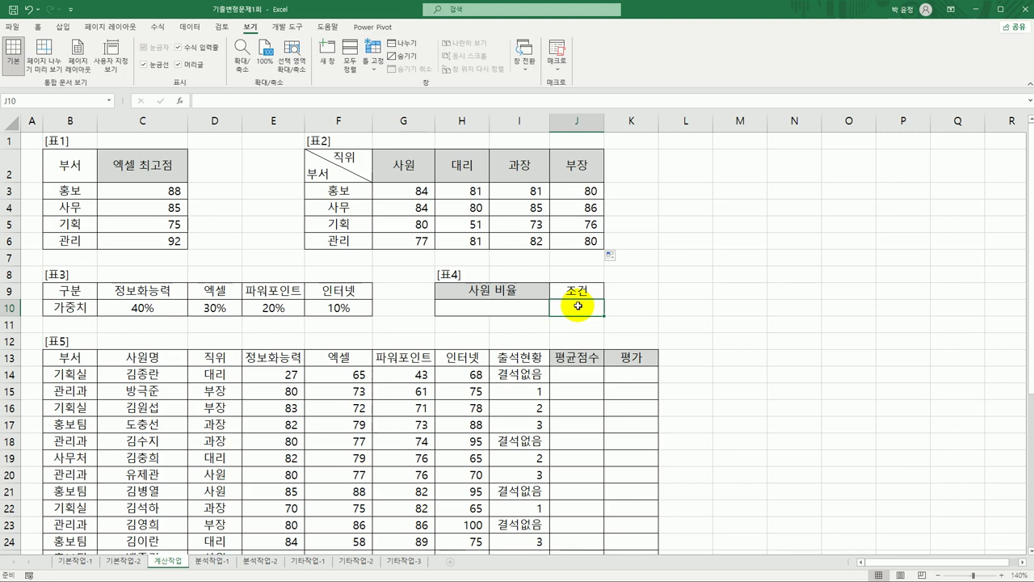
text(=)
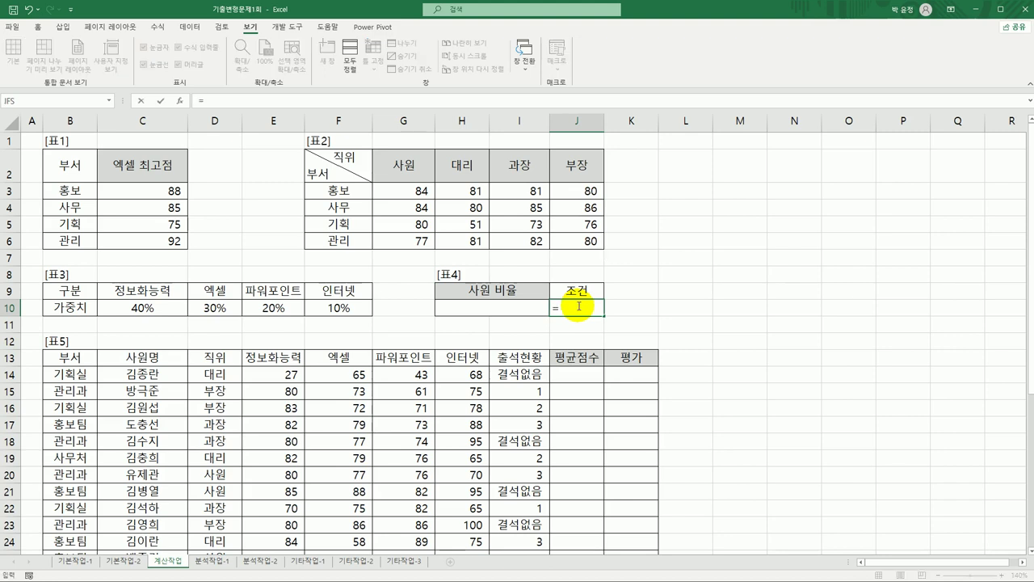
text(and()
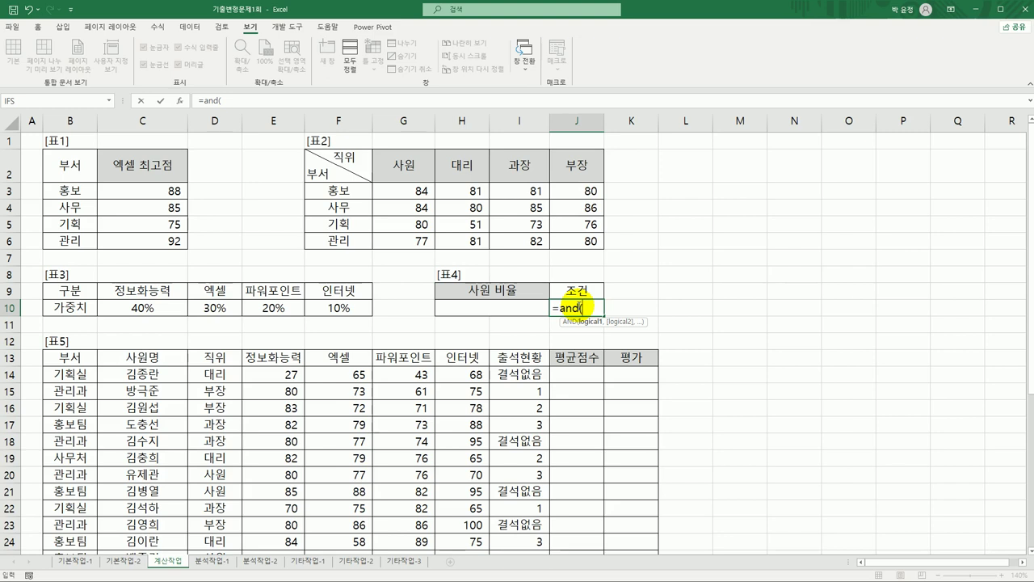
text(or()
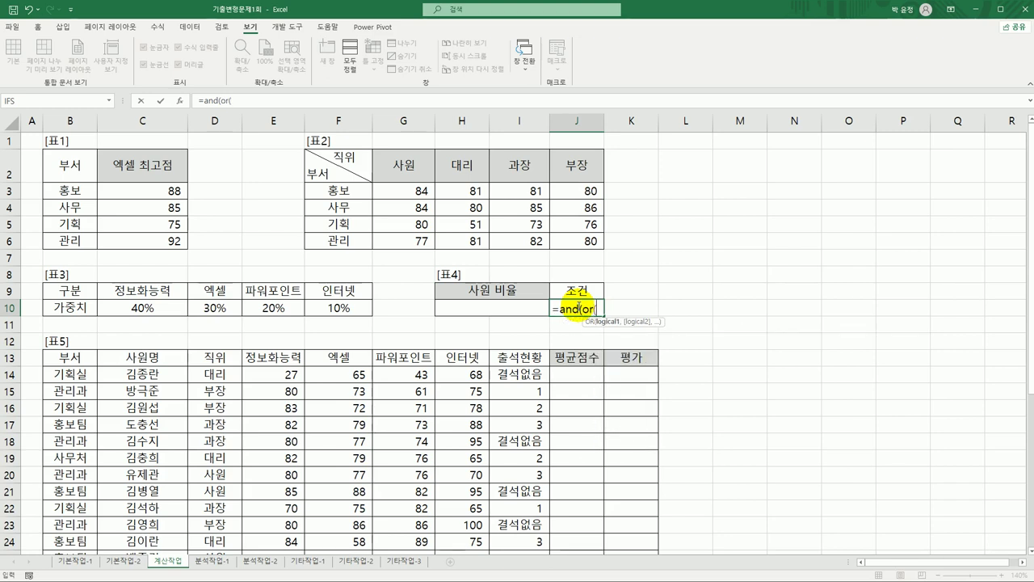
click(274, 374)
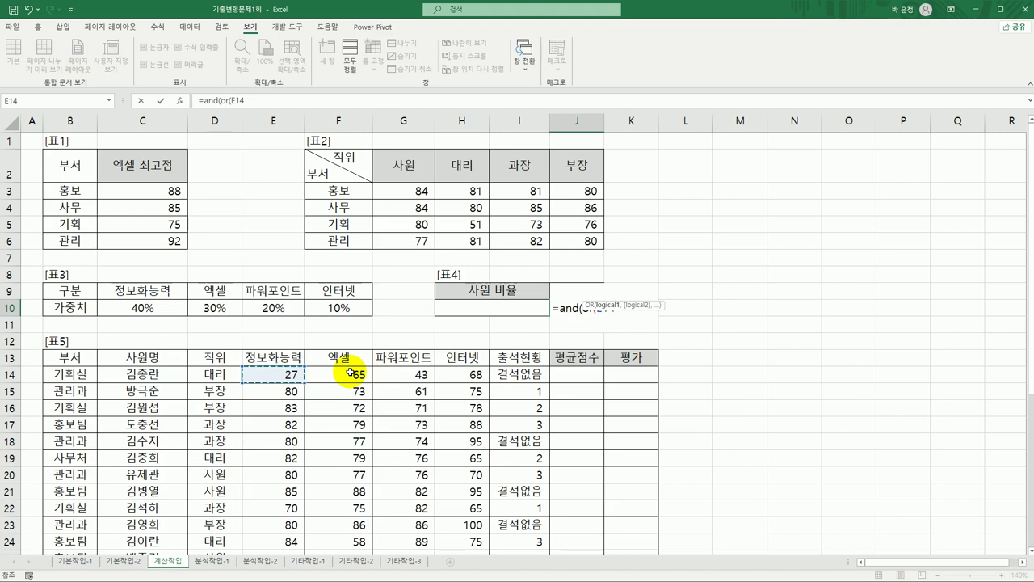
text(>=)
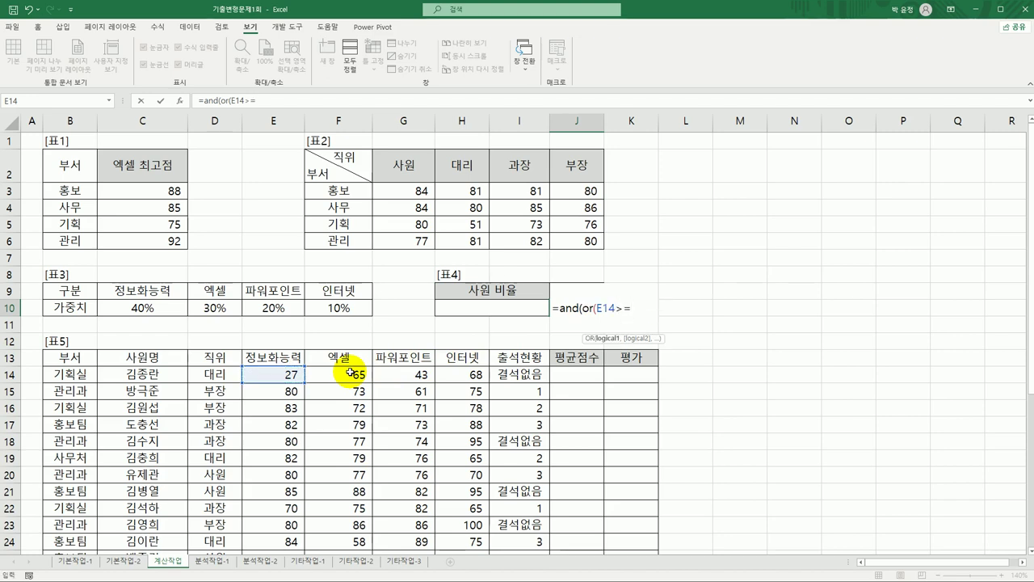
text(80,)
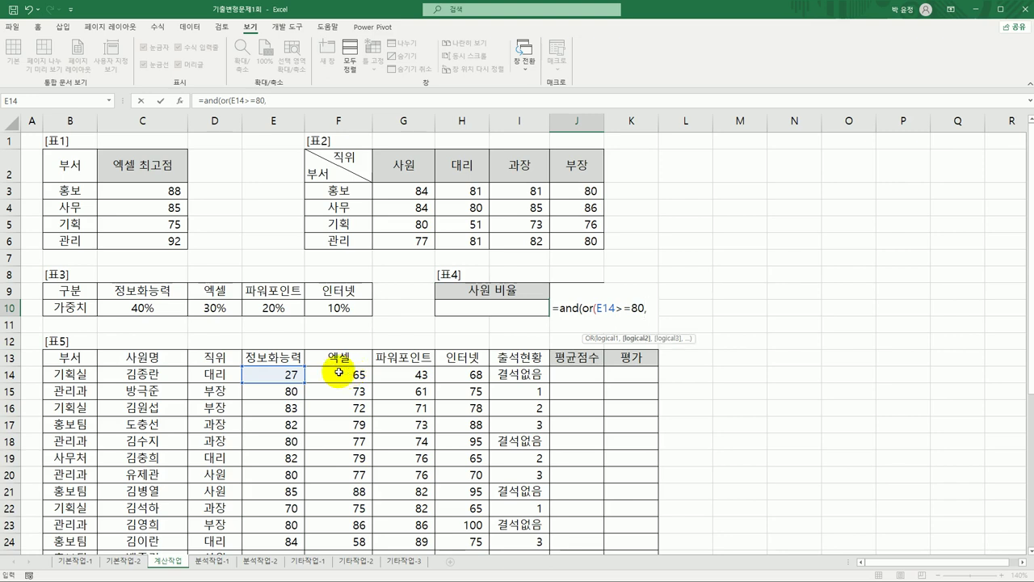
click(281, 374)
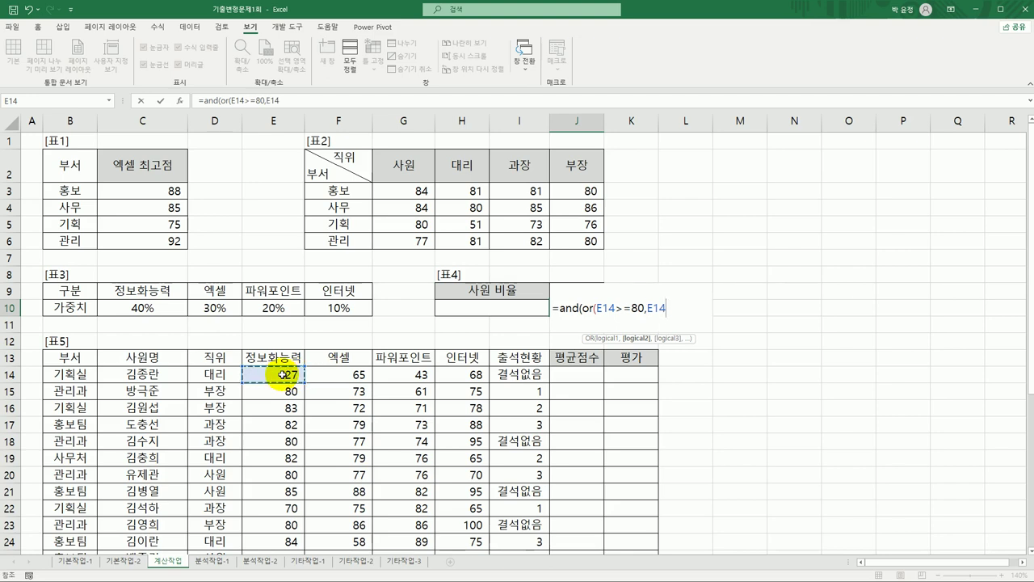
text(<60),)
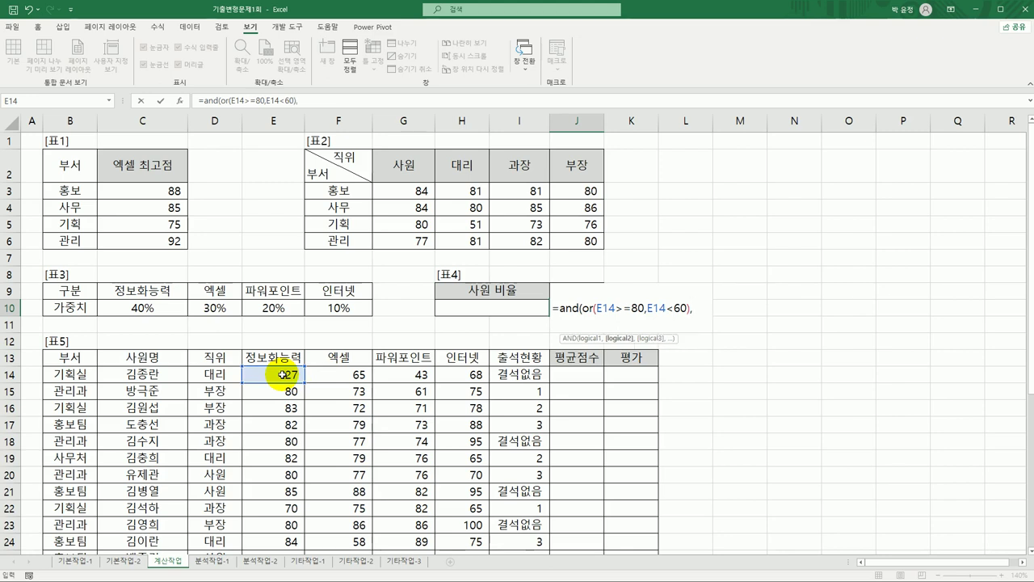
- Add F14>G14 as the second AND condition and enter the formula in J10
click(344, 373)
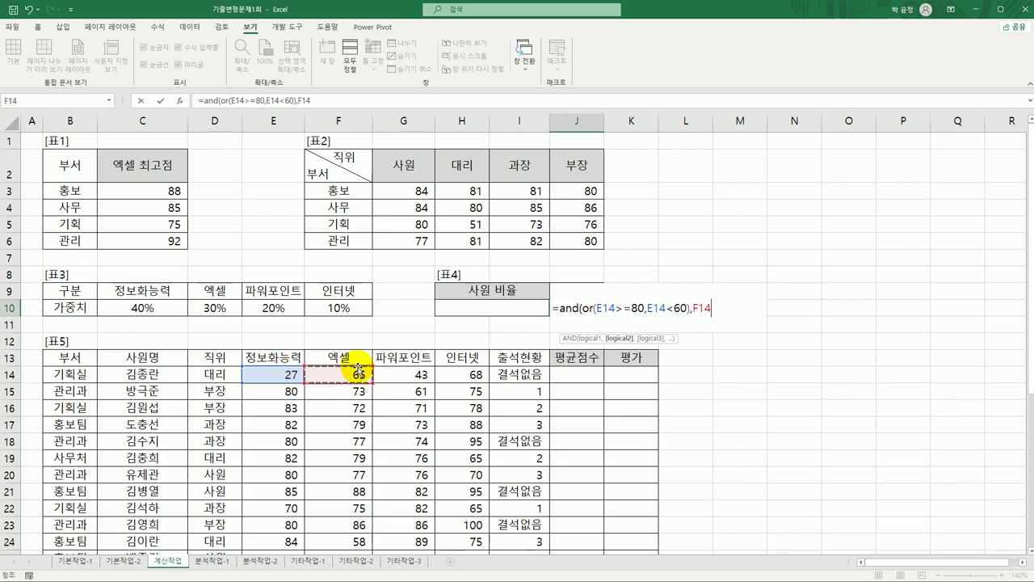
text(>)
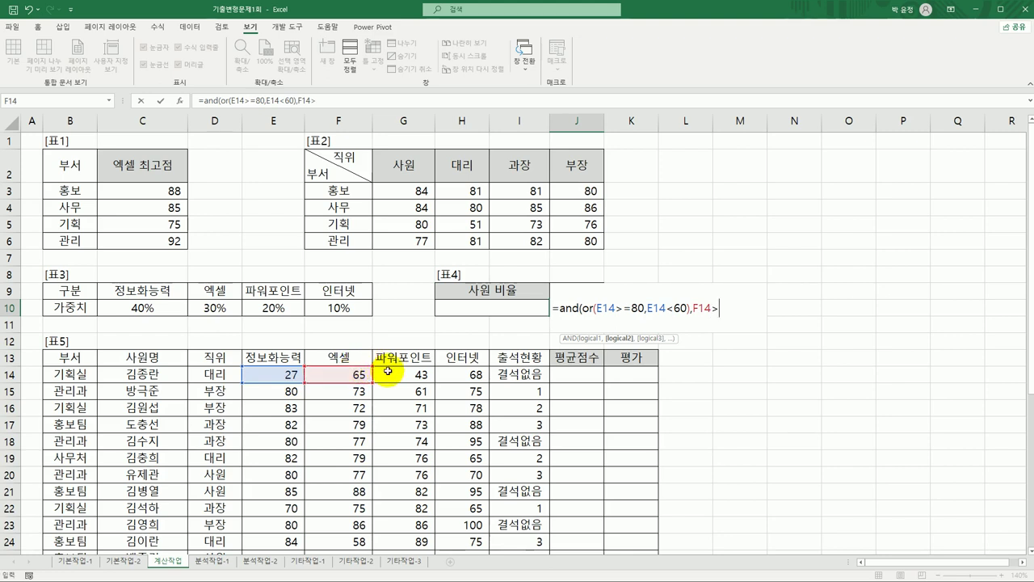
click(389, 371)
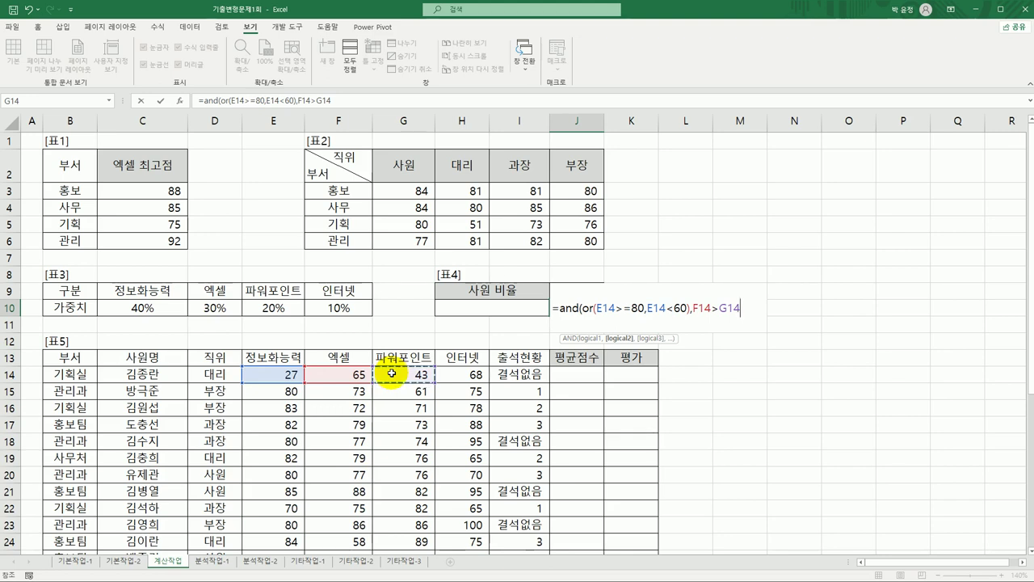
text())
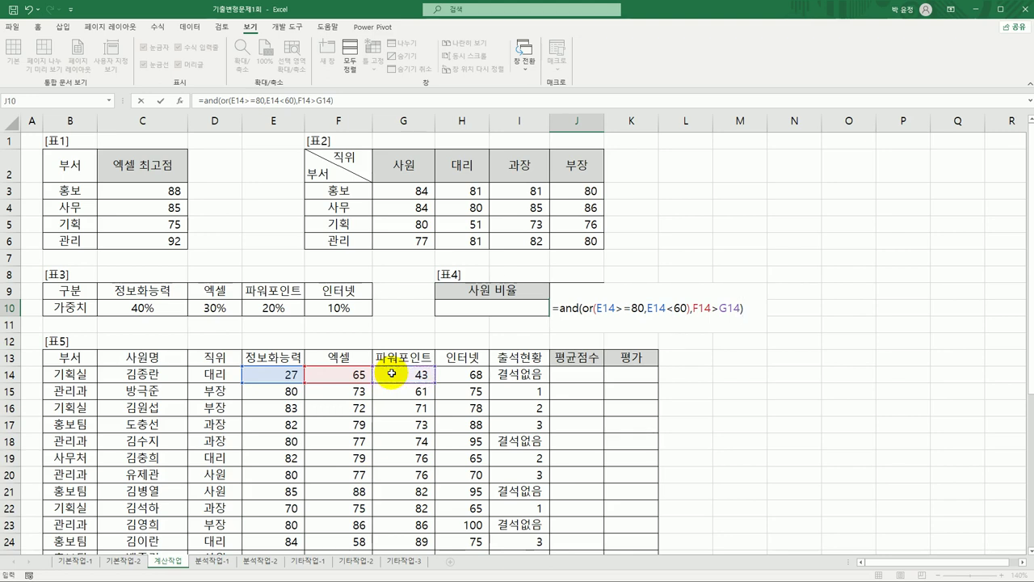
key(ctrl+Return)
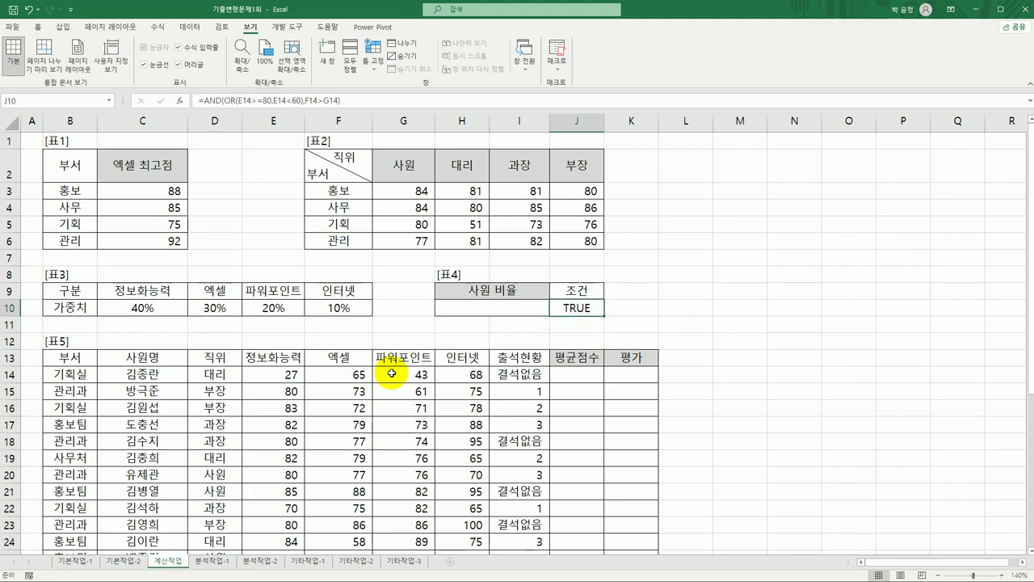
- In the 사원 비율 cell H10 of 표4, begin a DCOUNTA formula with B13:I38 as the database
click(463, 304)
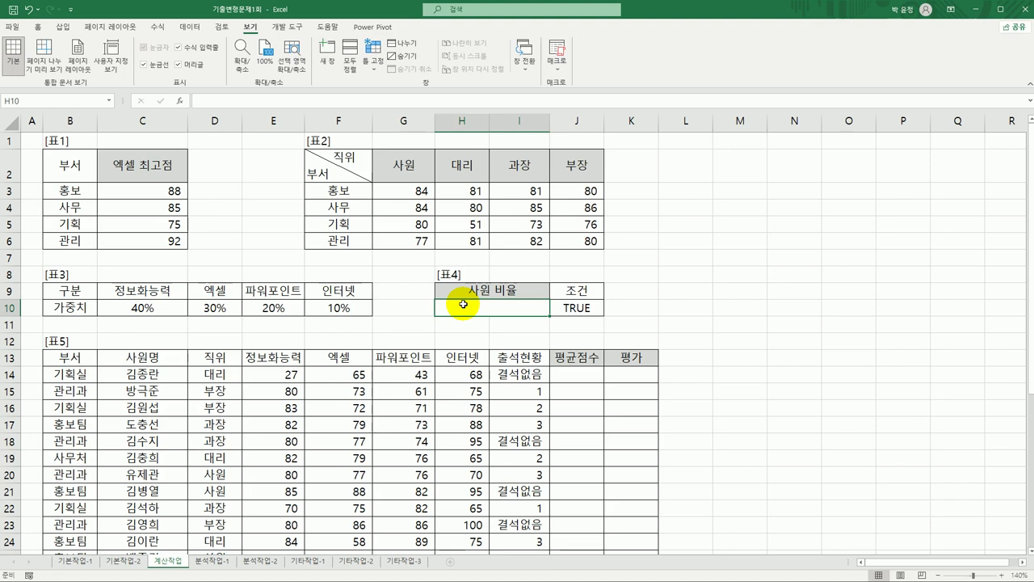
text(=)
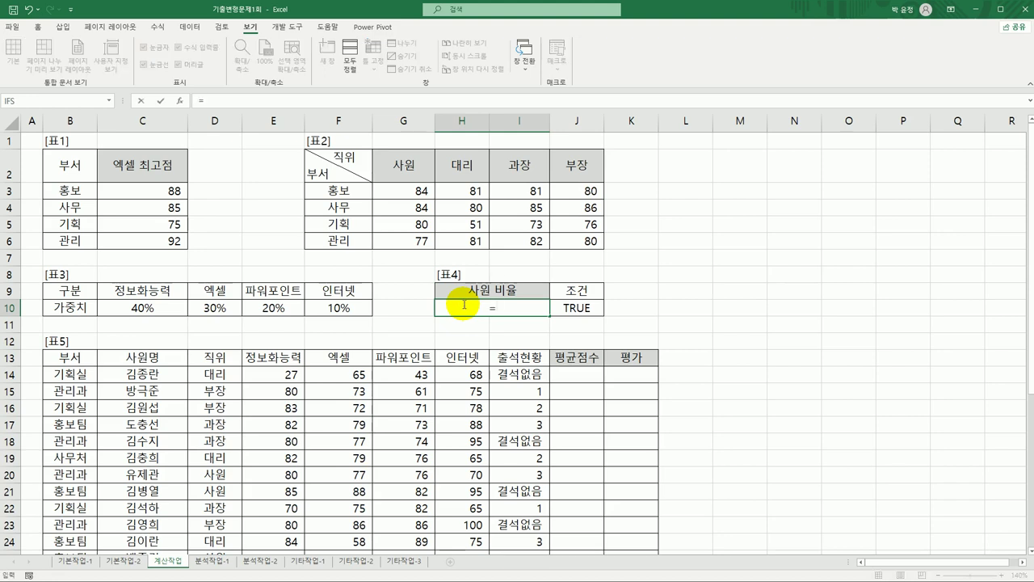
text(dcou)
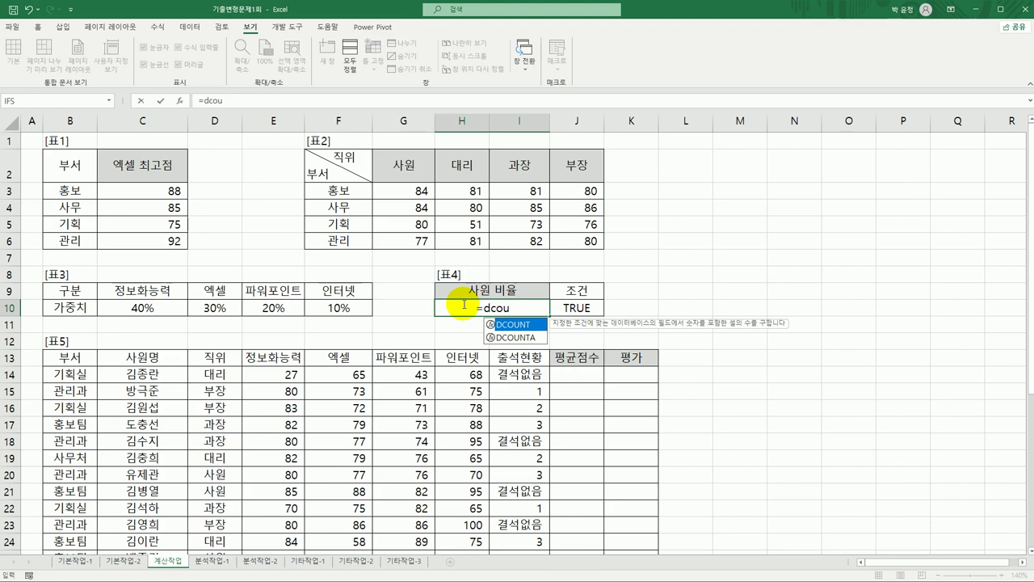
key(Down)
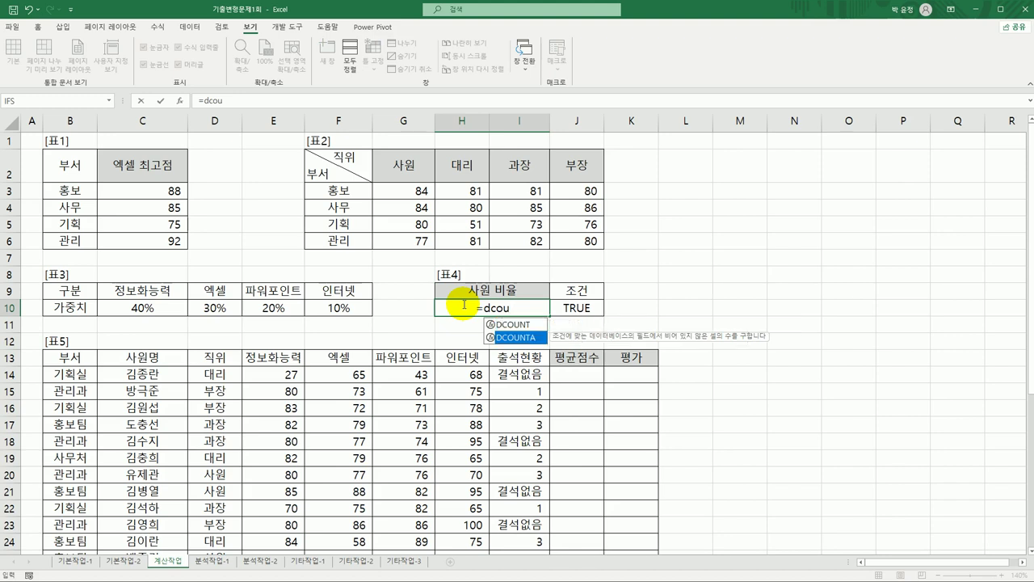
key(Tab)
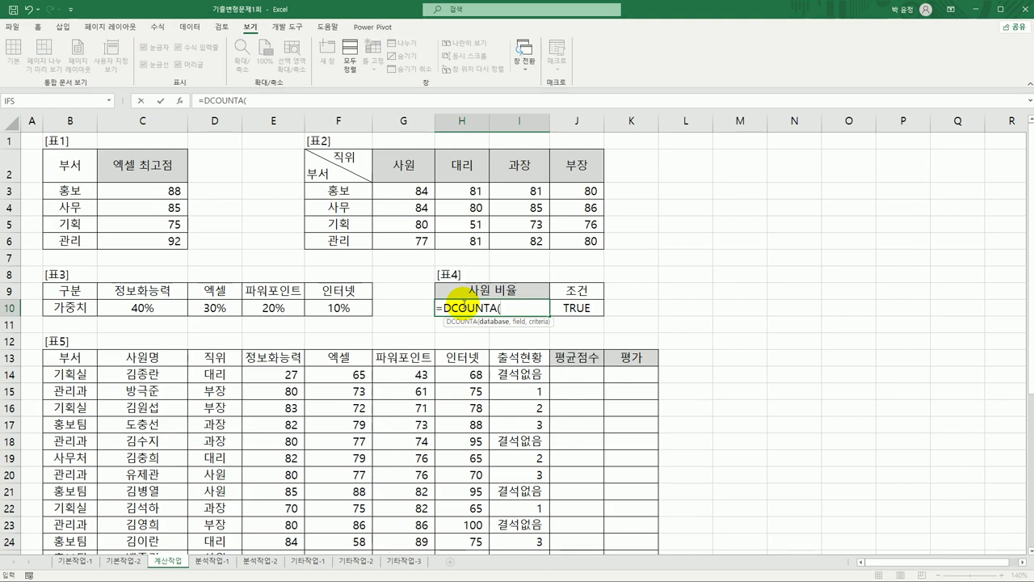
drag(143, 370, 525, 537)
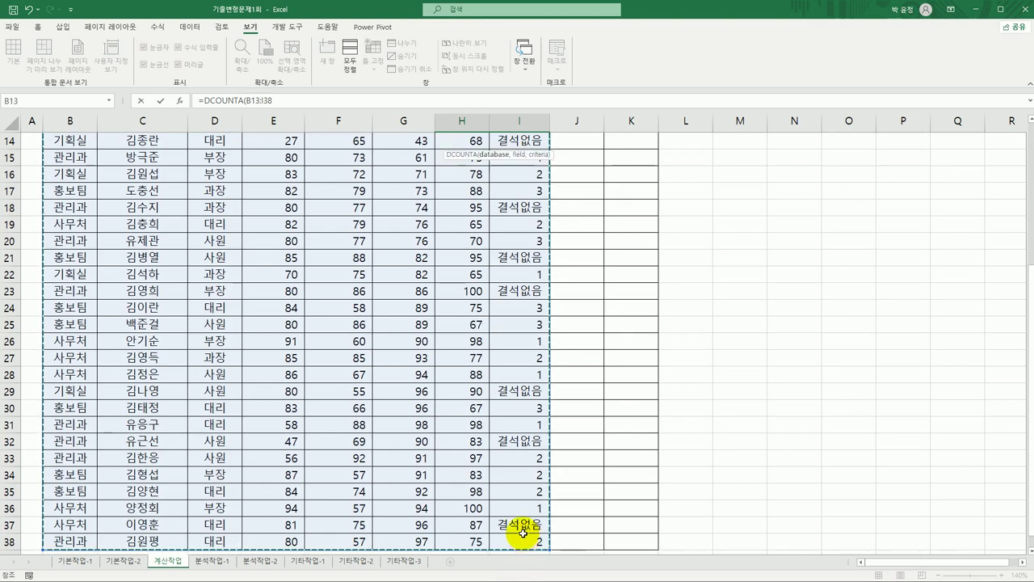
scroll(498, 278, up, 4)
scroll(498, 278, up, 1)
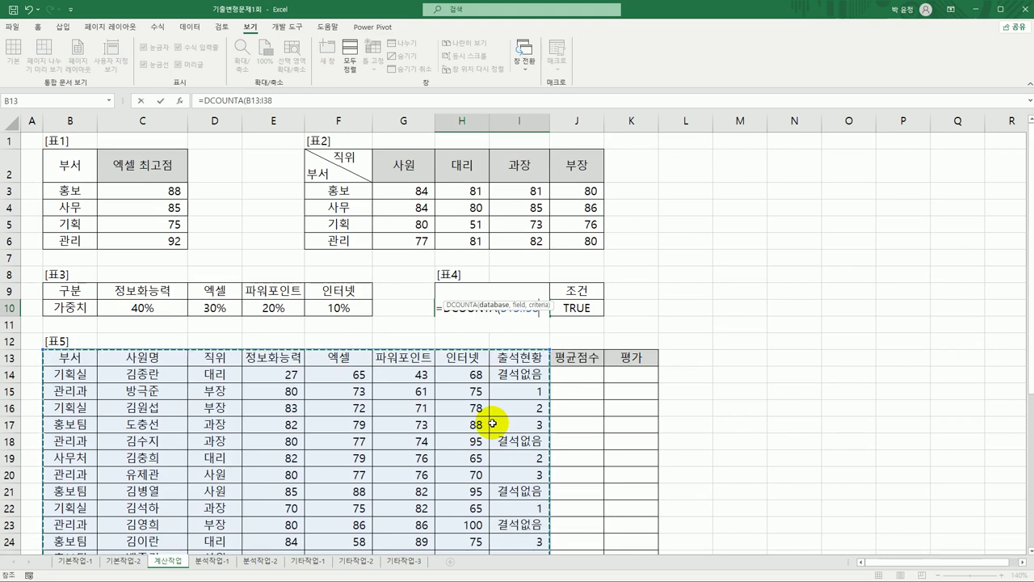
text(,)
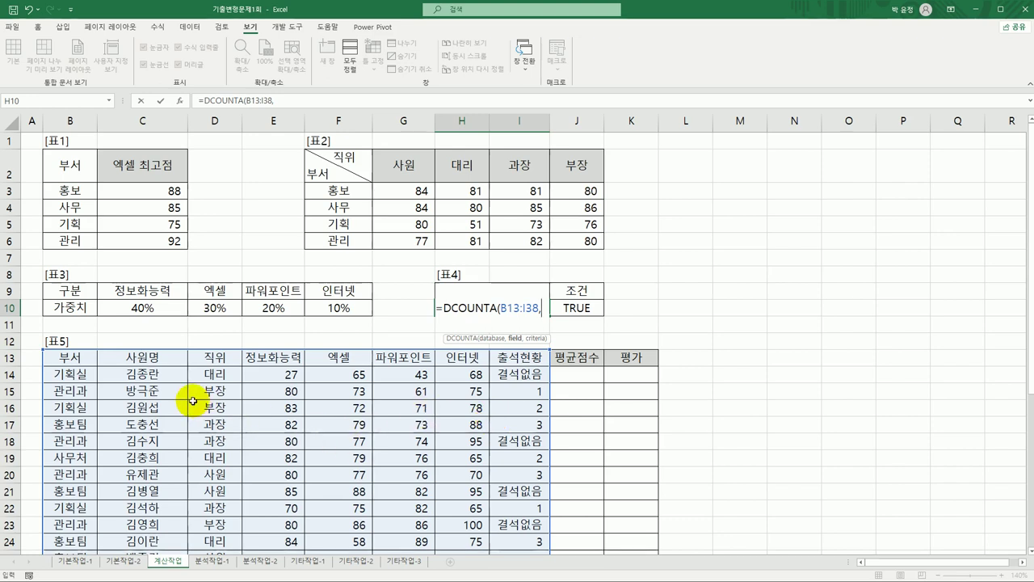
- Set the DCOUNTA field argument to the 사원명 header C13, followed by a comma for the criteria
scroll(493, 420, down, 5)
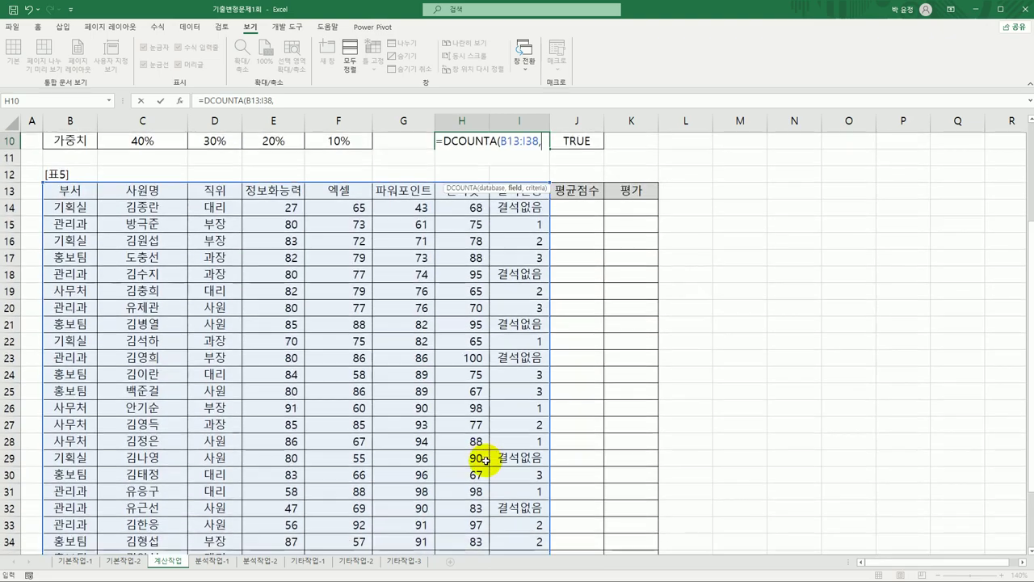
scroll(436, 427, up, 5)
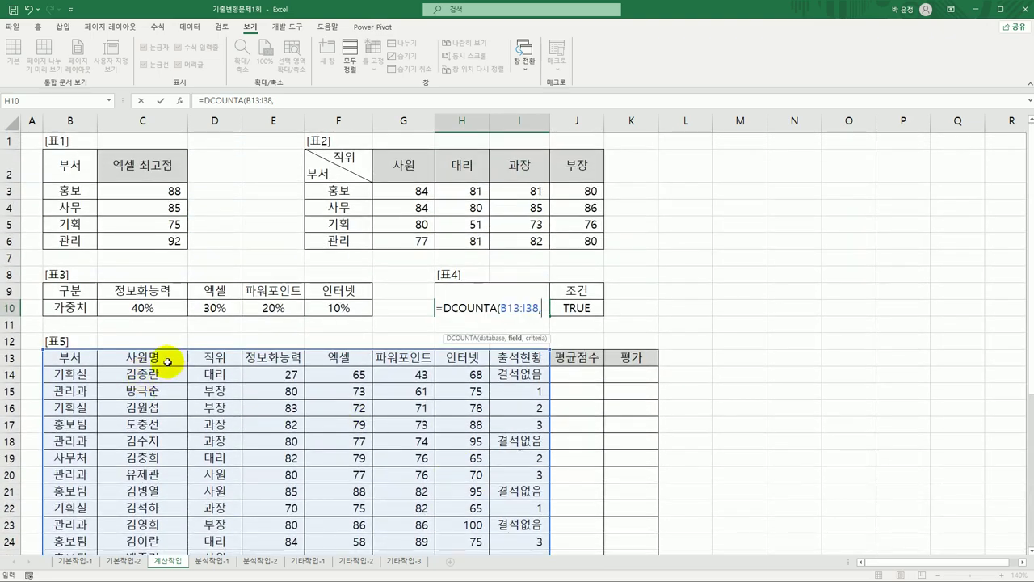
click(167, 361)
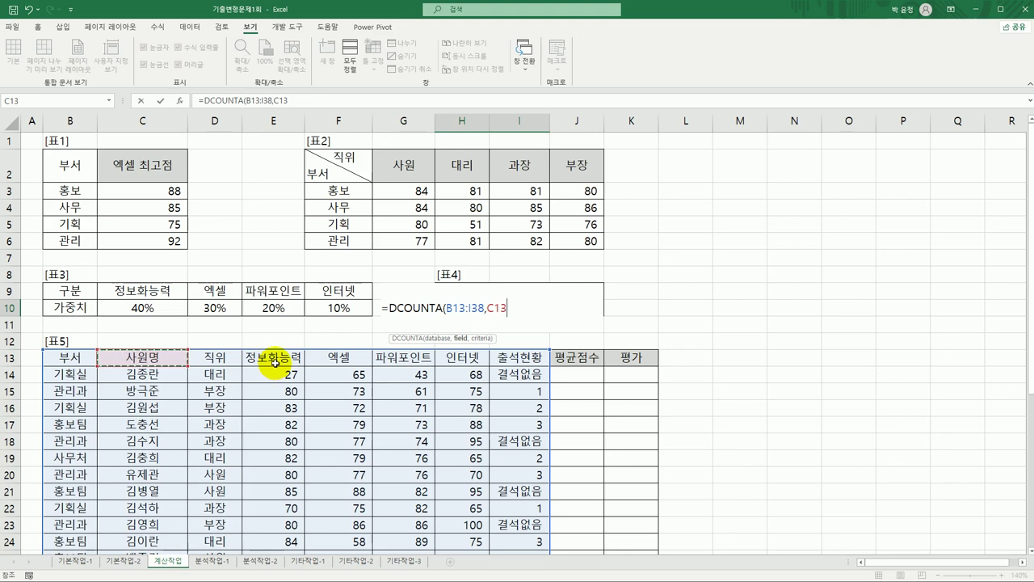
text(,)
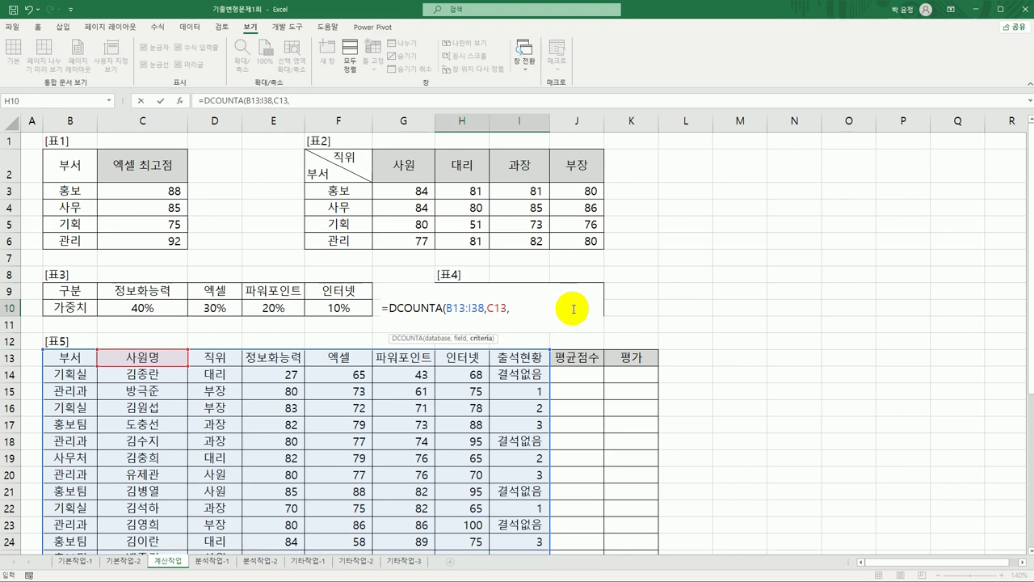
- Set the DCOUNTA criteria to J9:J10 and enter the formula in the 사원 비율 cell H10
click(624, 288)
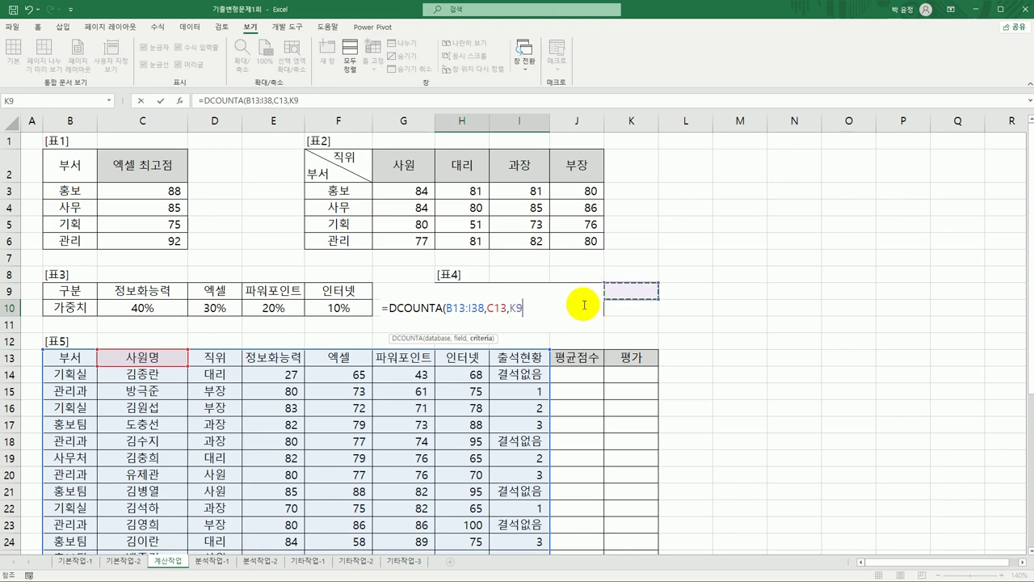
key(Left)
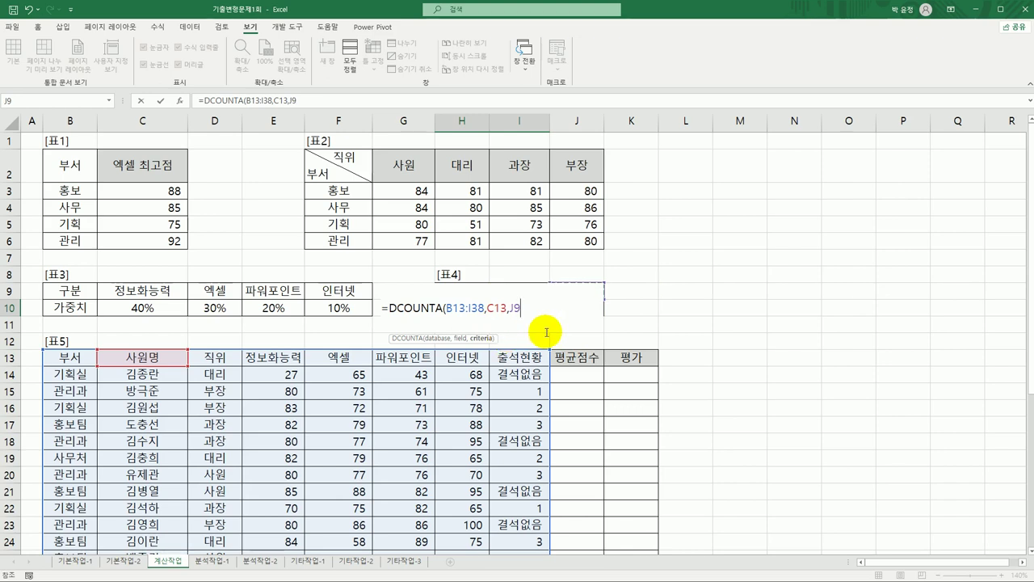
key(F8)
key(Down)
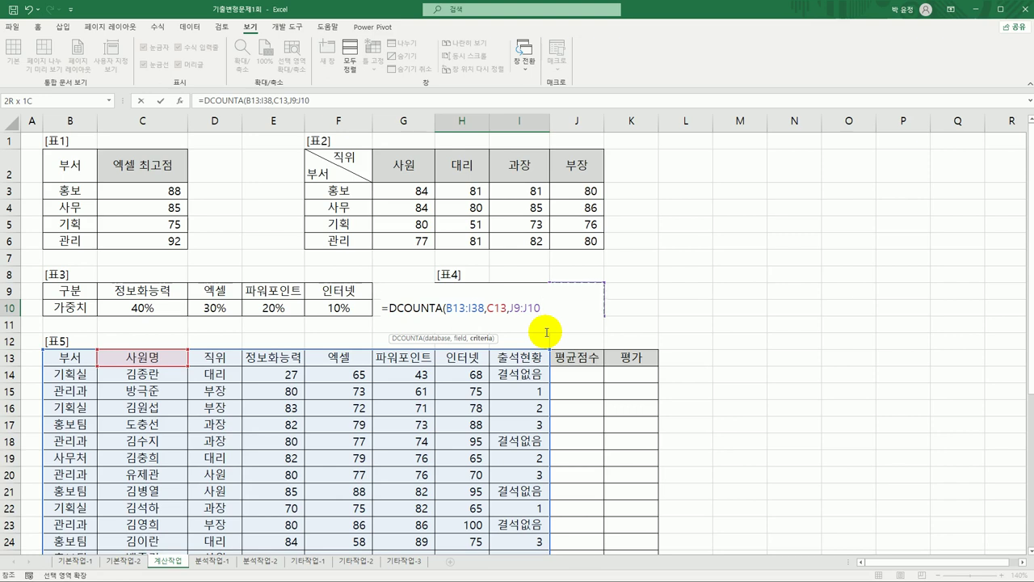
key(Return)
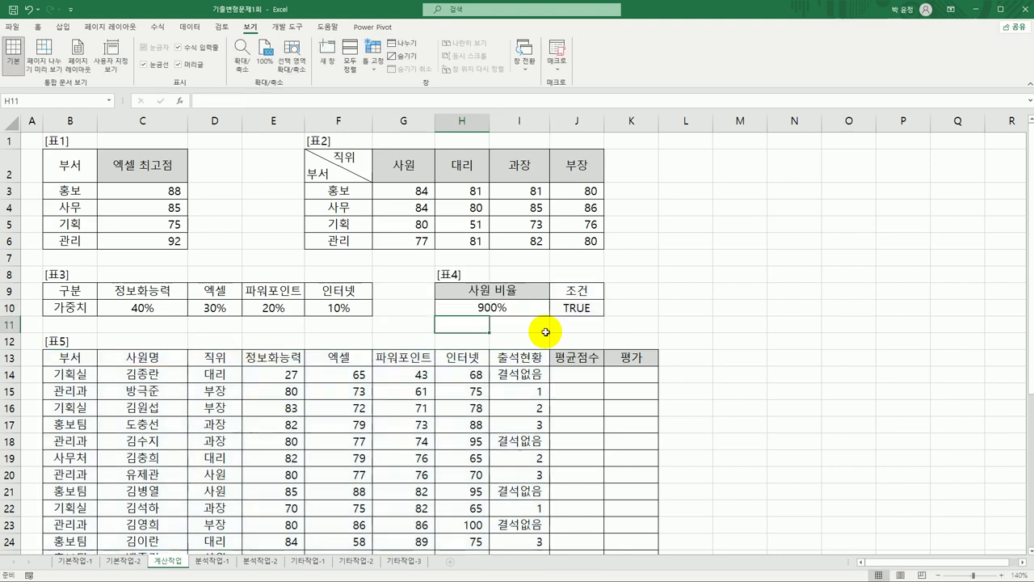
- Reopen the DCOUNTA formula in H10 and append a division by a COUNTA function
key(Up)
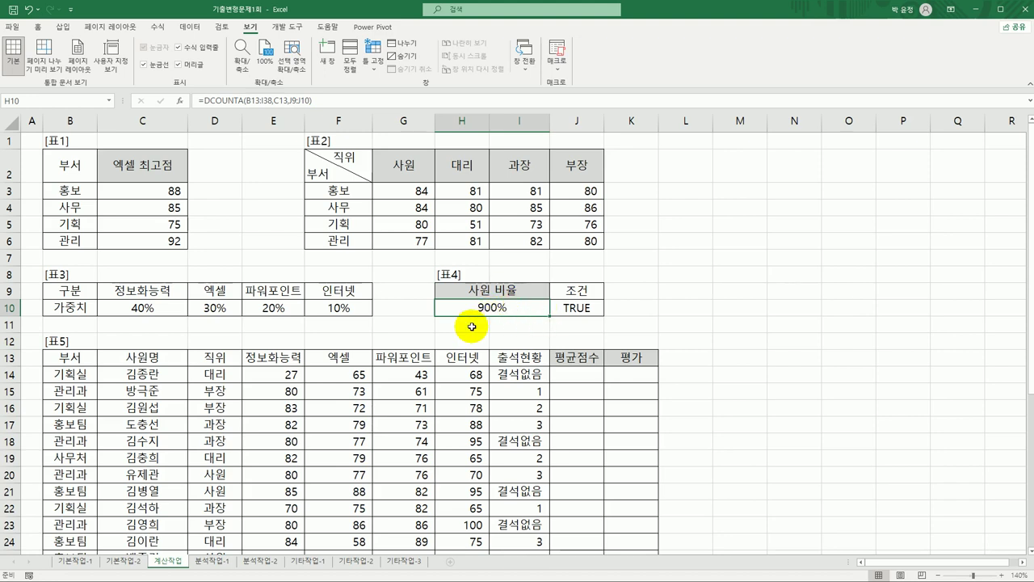
double_click(509, 307)
key(End)
text(/)
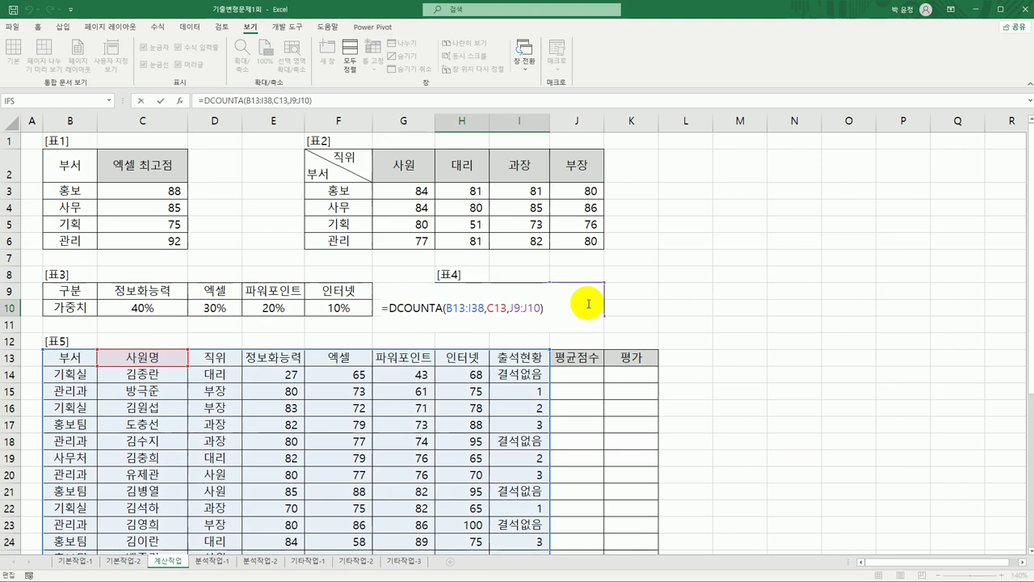
text(counta)
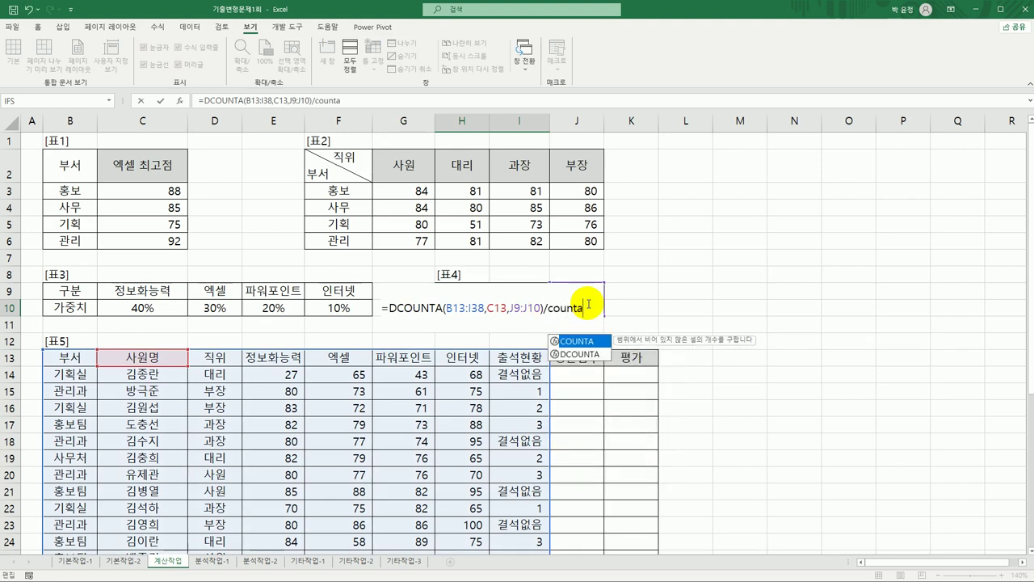
key(Tab)
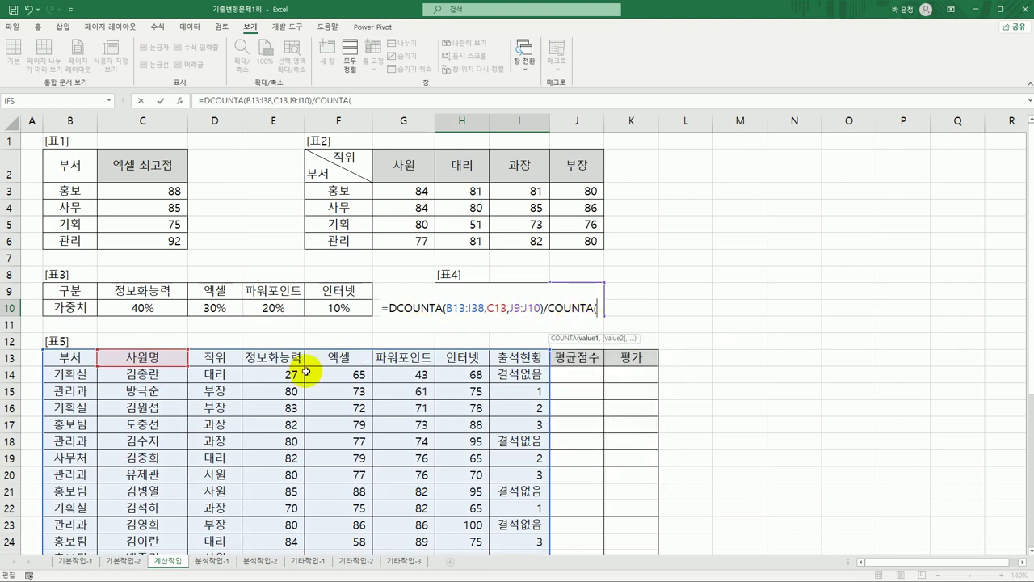
- Set the COUNTA range to the 사원명 entries C14:C38 and enter the completed ratio formula in H10
click(169, 378)
drag(168, 378, 162, 523)
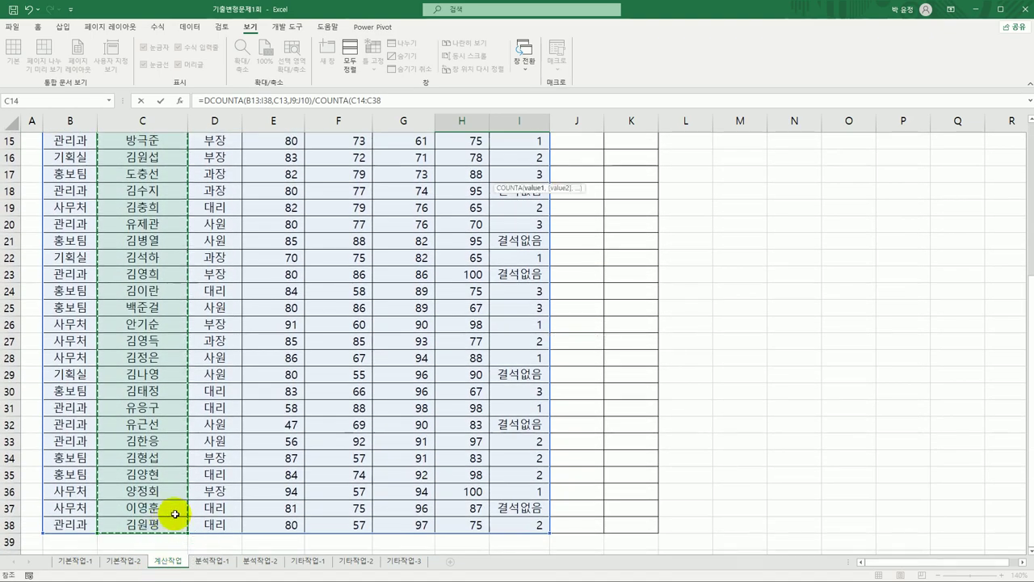
text())
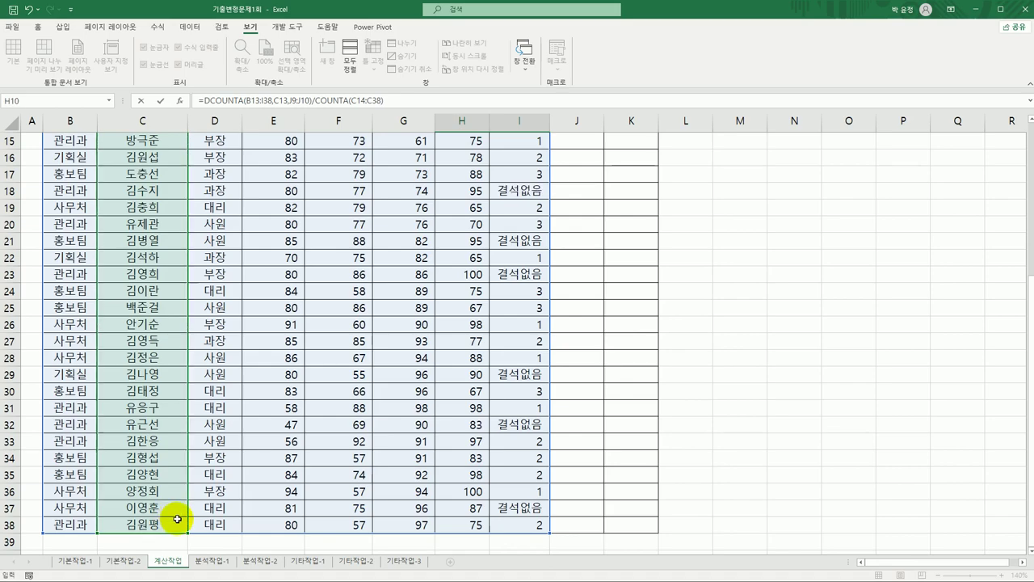
key(Return)
scroll(386, 361, up, 2)
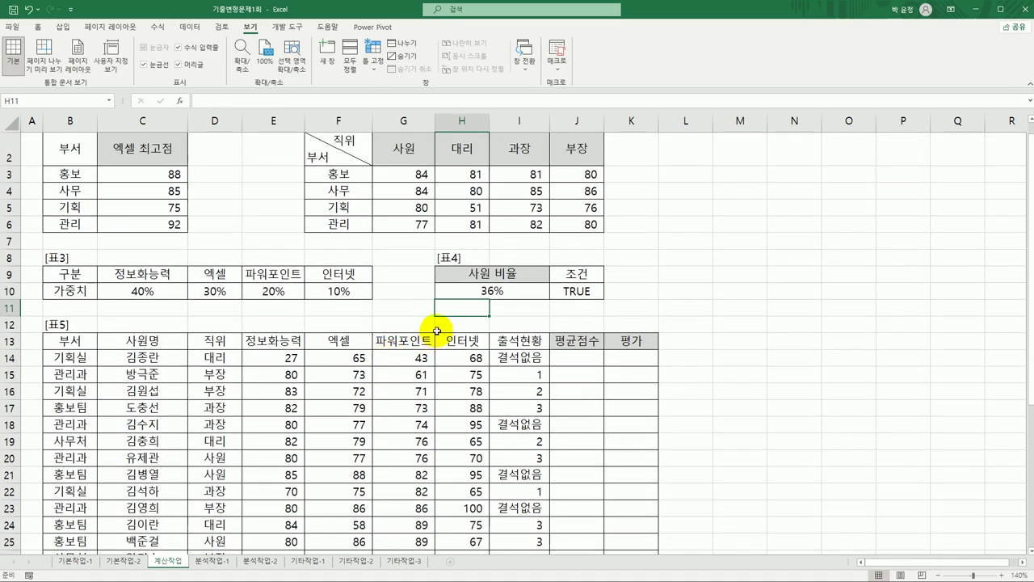
click(470, 291)
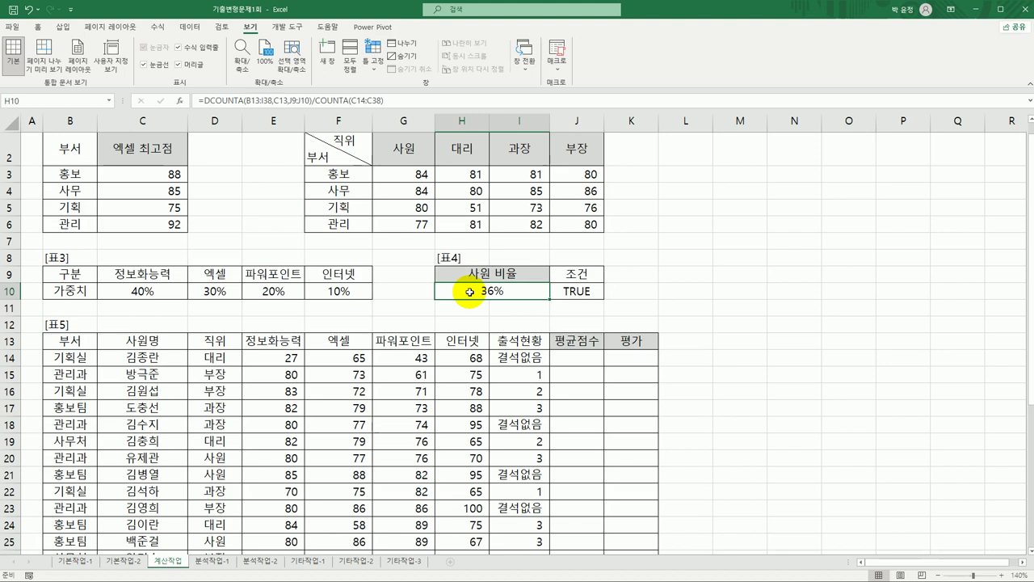
- In the first 평균점수 cell J14 of 표5, begin a SUMPRODUCT formula with E14:H14 as the first array
click(573, 356)
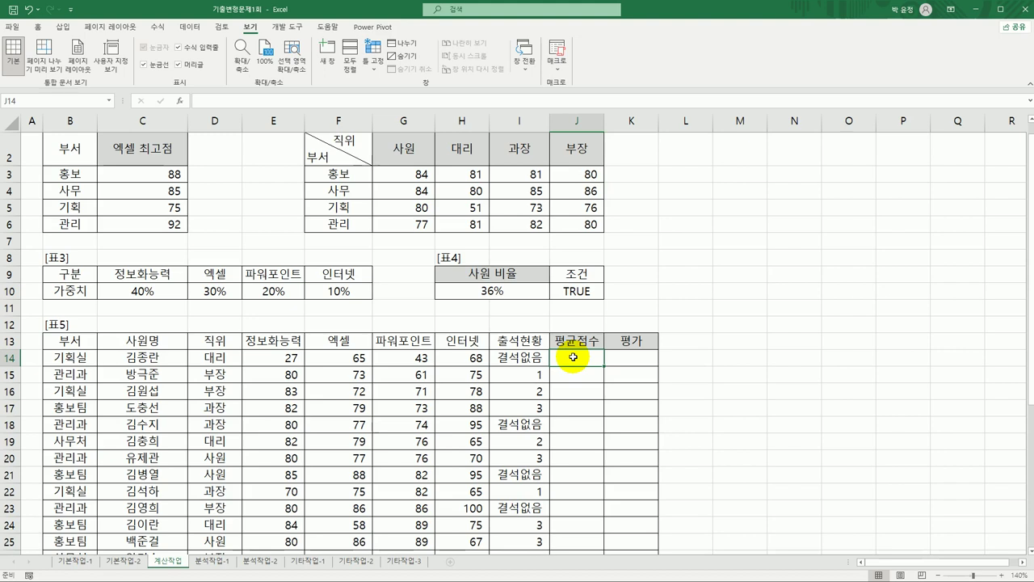
text(=)
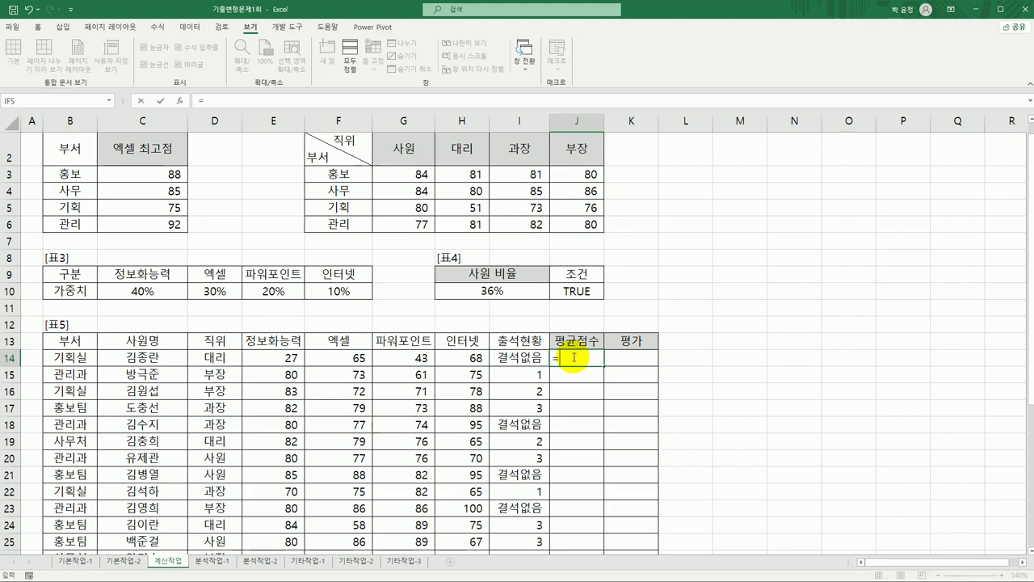
text(sump)
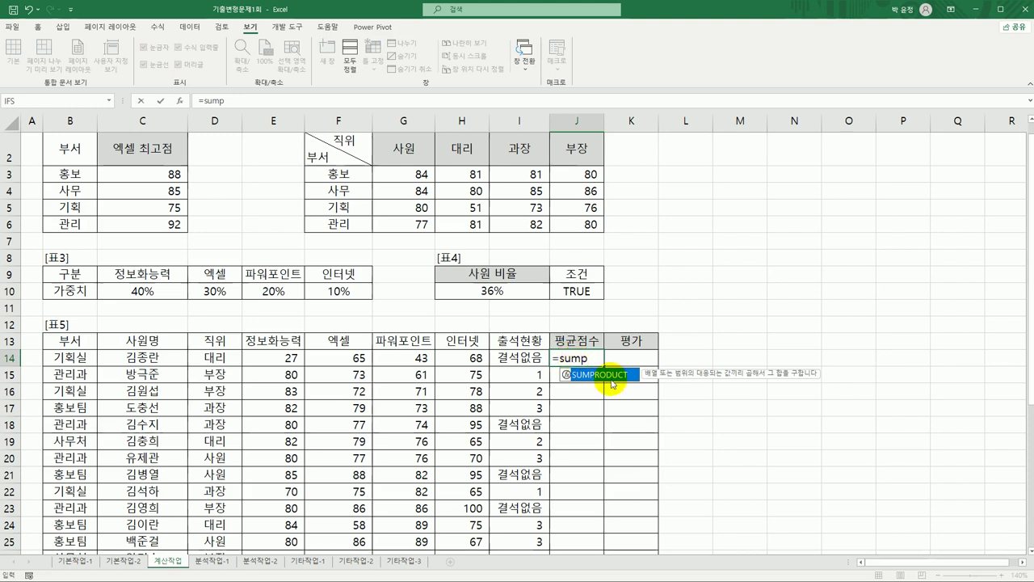
double_click(606, 375)
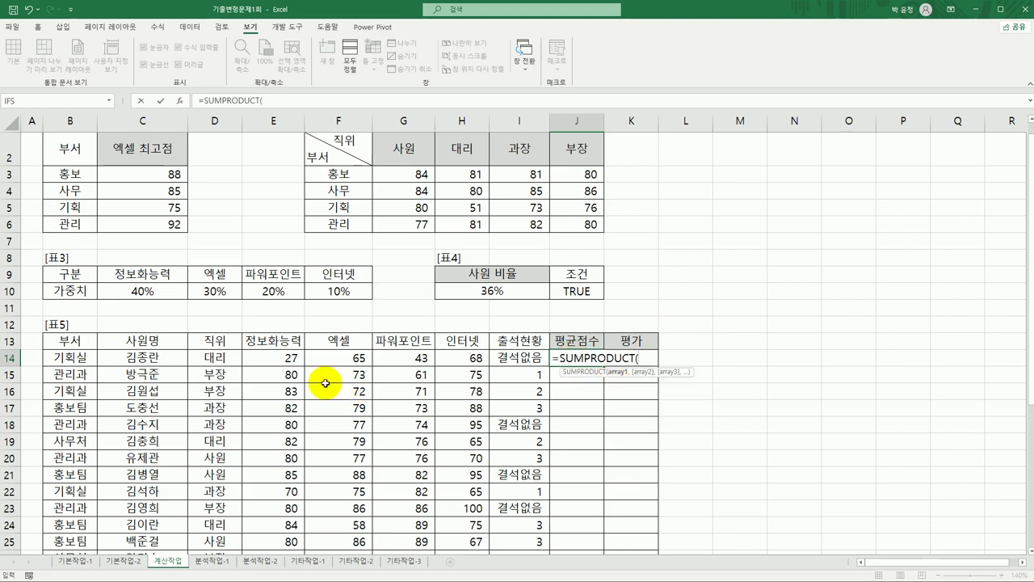
drag(279, 360, 457, 362)
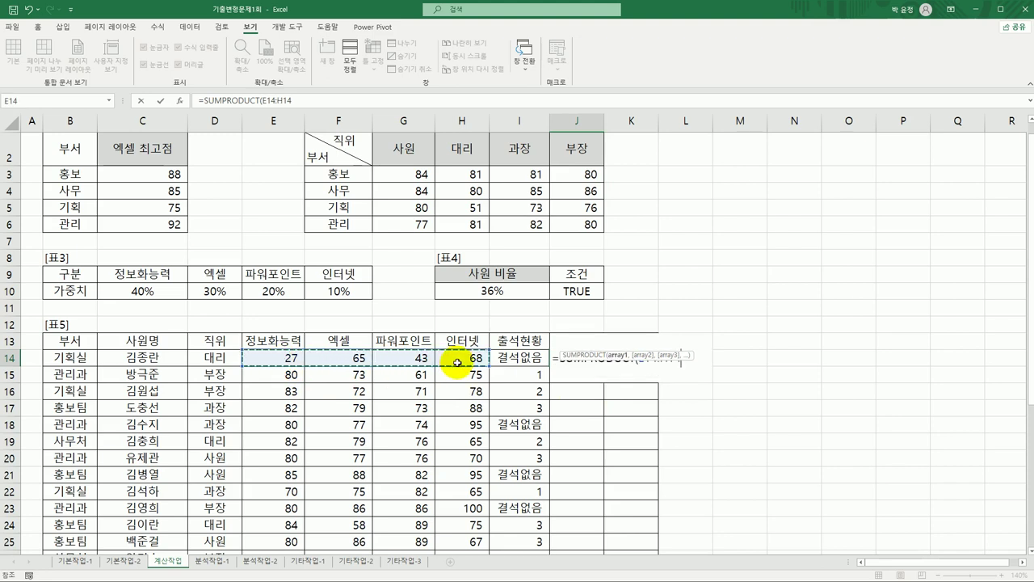
text(,)
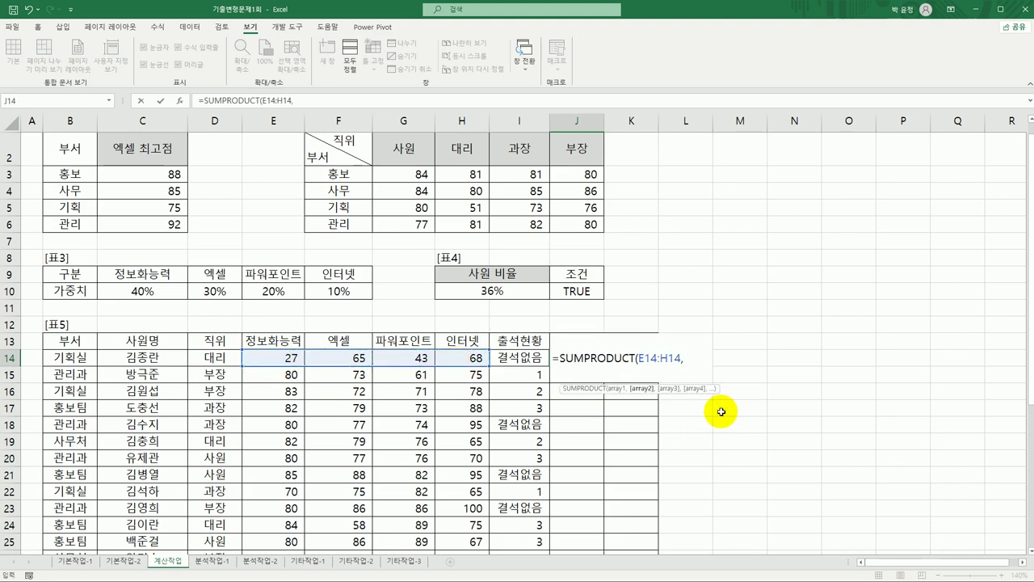
- Add the 표3 weights as the absolute second array $C$10:$F$10 and enter the SUMPRODUCT formula in J14
click(162, 290)
drag(163, 290, 339, 290)
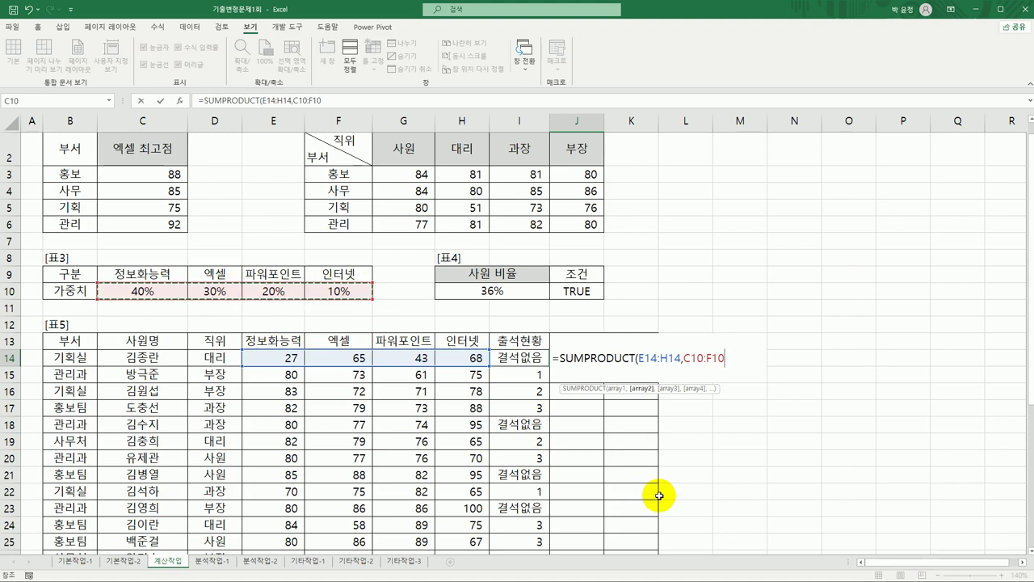
key(F4)
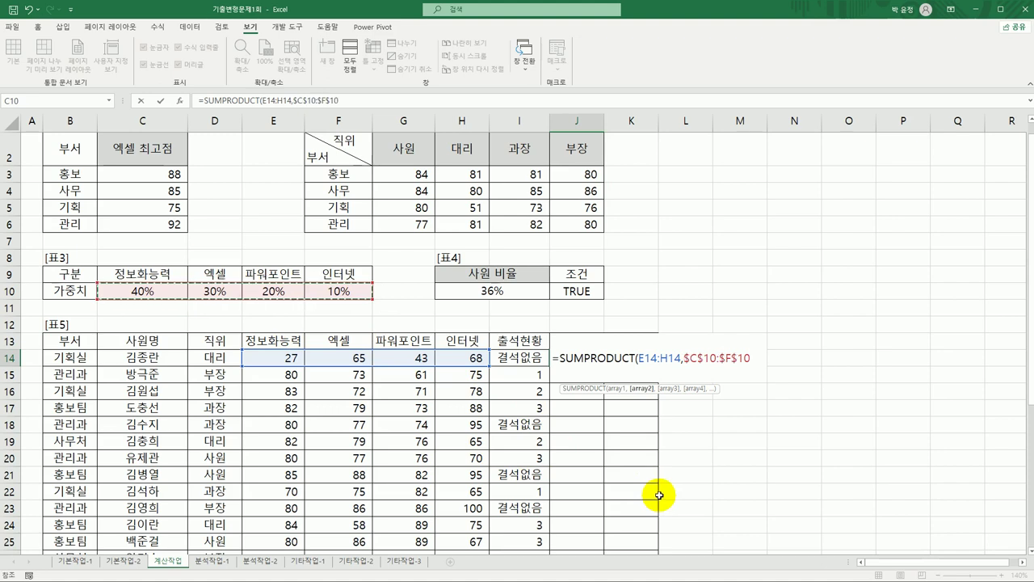
text())
key(Return)
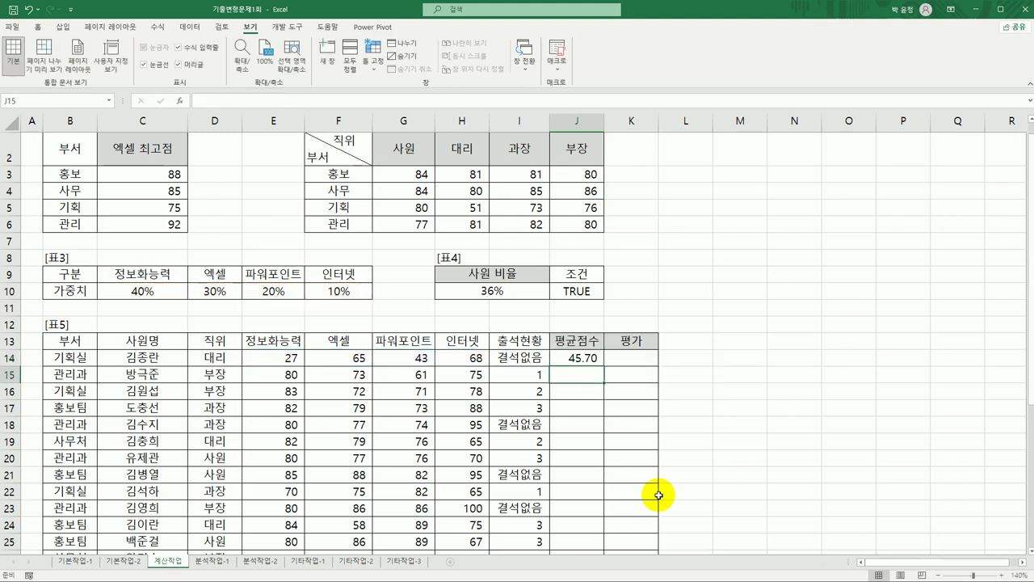
- Compare each score in row 14 of 표5 with its 가중치 in 표3, and look over the 출석현황 entries
click(565, 357)
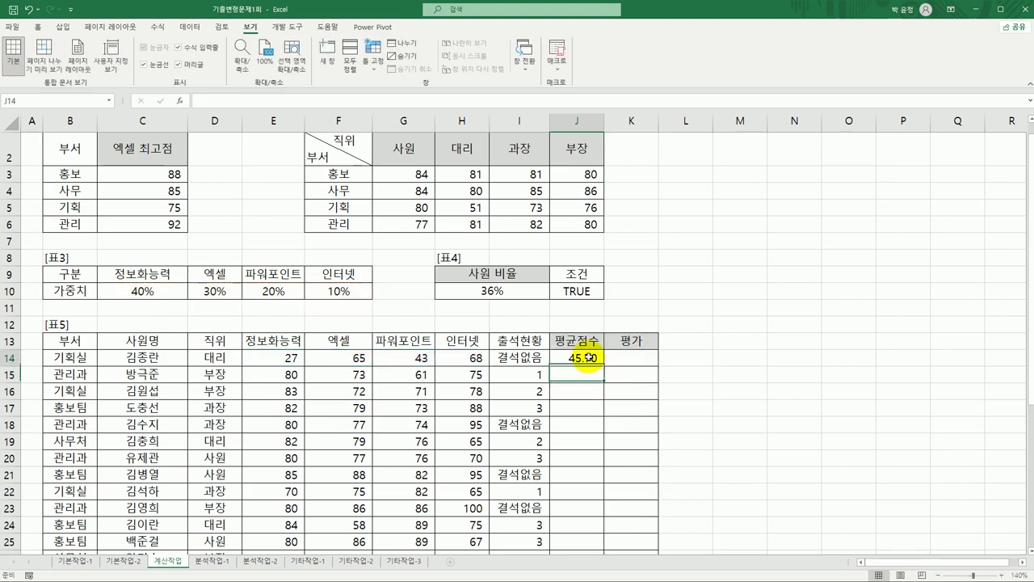
click(252, 351)
click(144, 291)
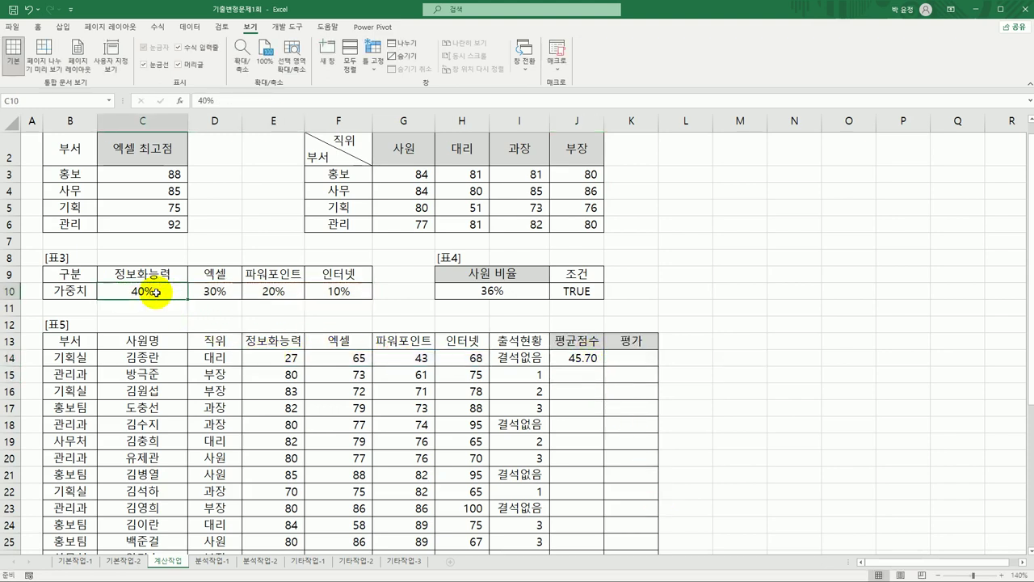
click(346, 360)
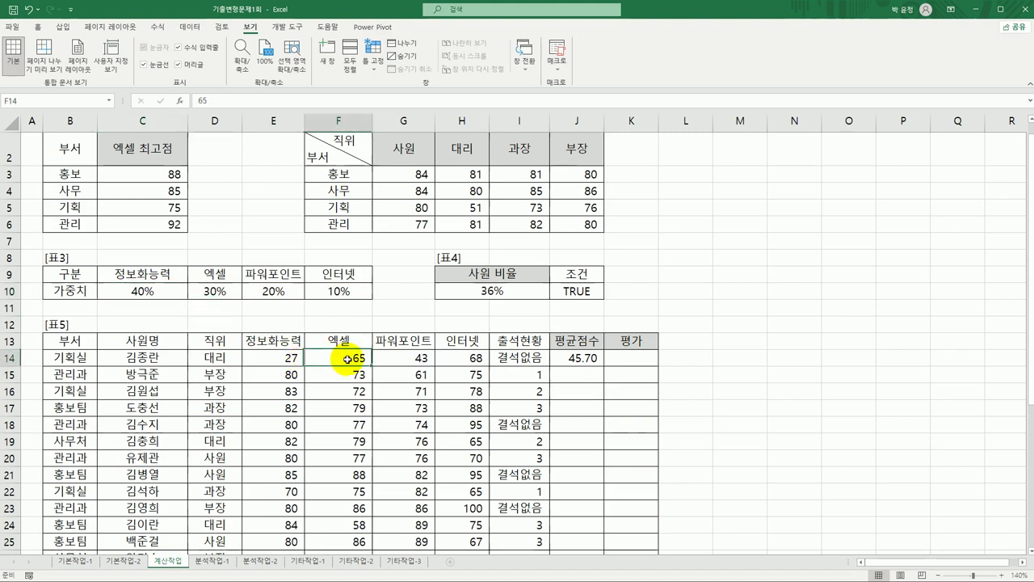
click(219, 293)
click(405, 358)
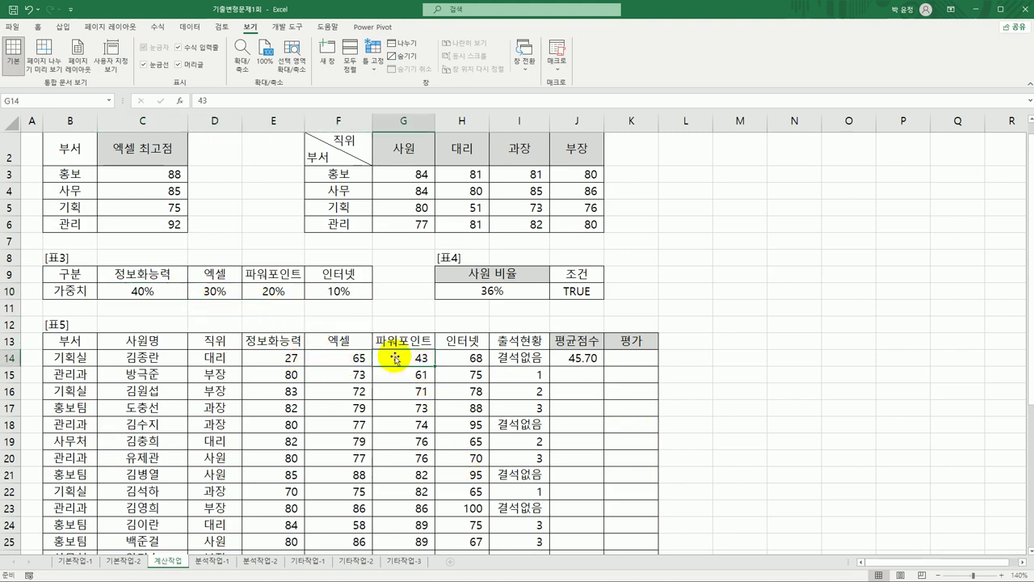
click(277, 293)
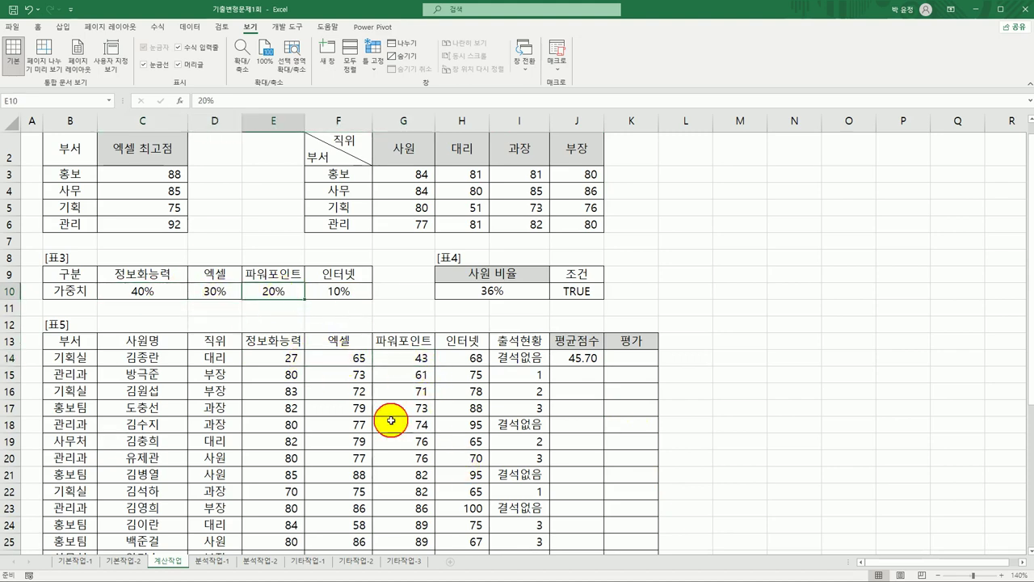
click(456, 358)
click(353, 297)
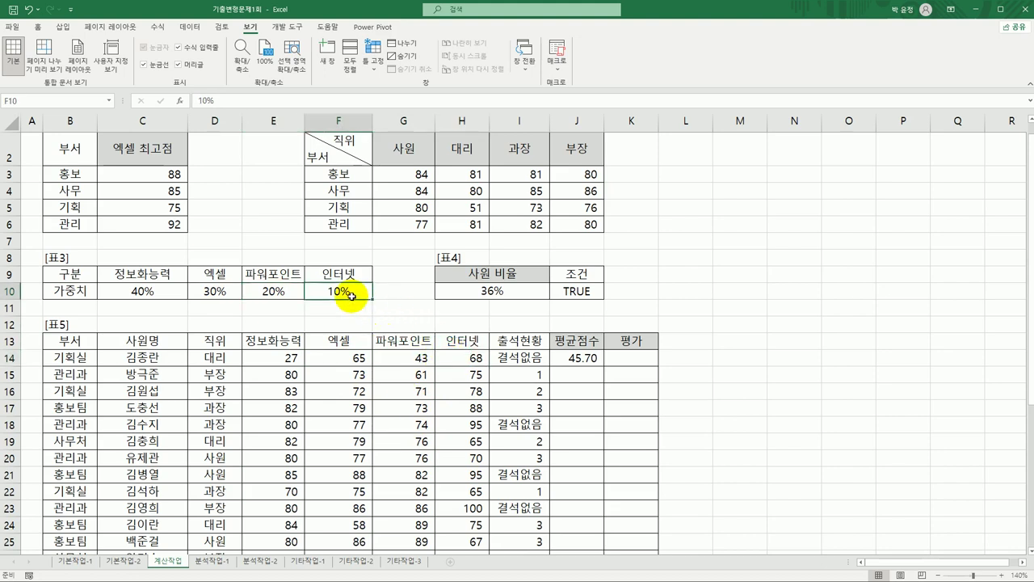
click(574, 358)
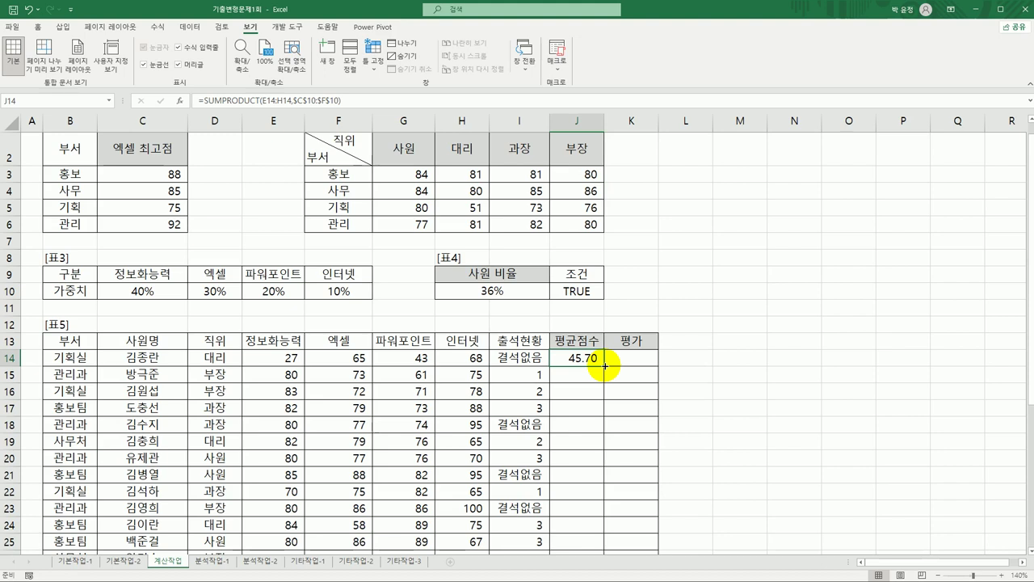
click(523, 359)
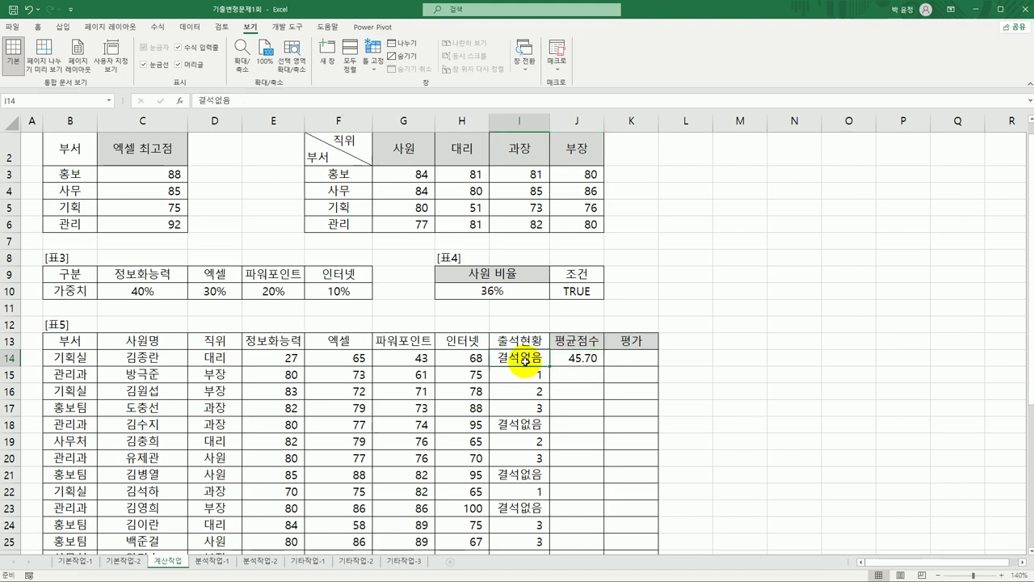
click(548, 418)
click(536, 475)
click(526, 517)
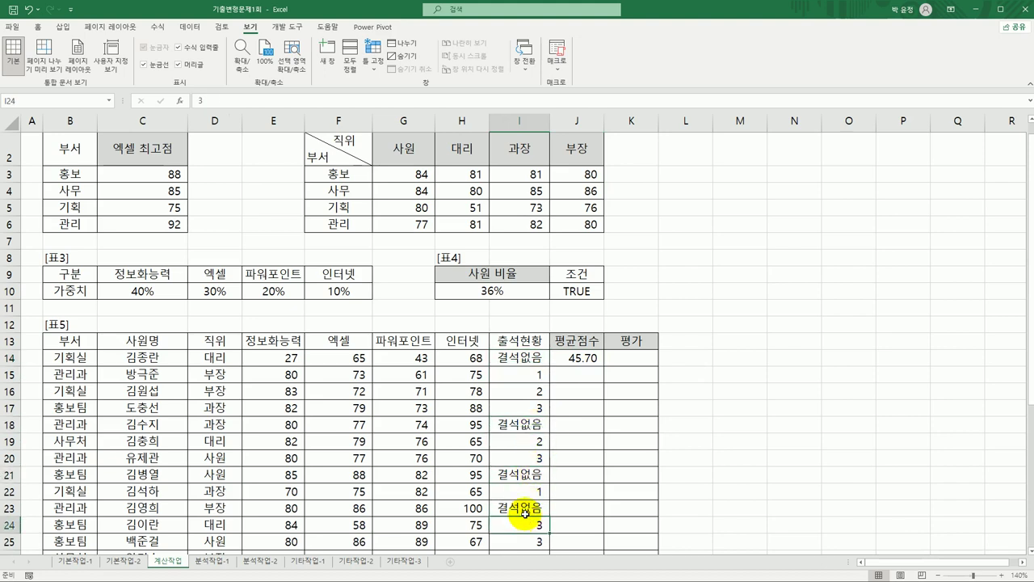
- Fill the SUMPRODUCT formula from J14 down the 평균점수 column to J38
click(579, 359)
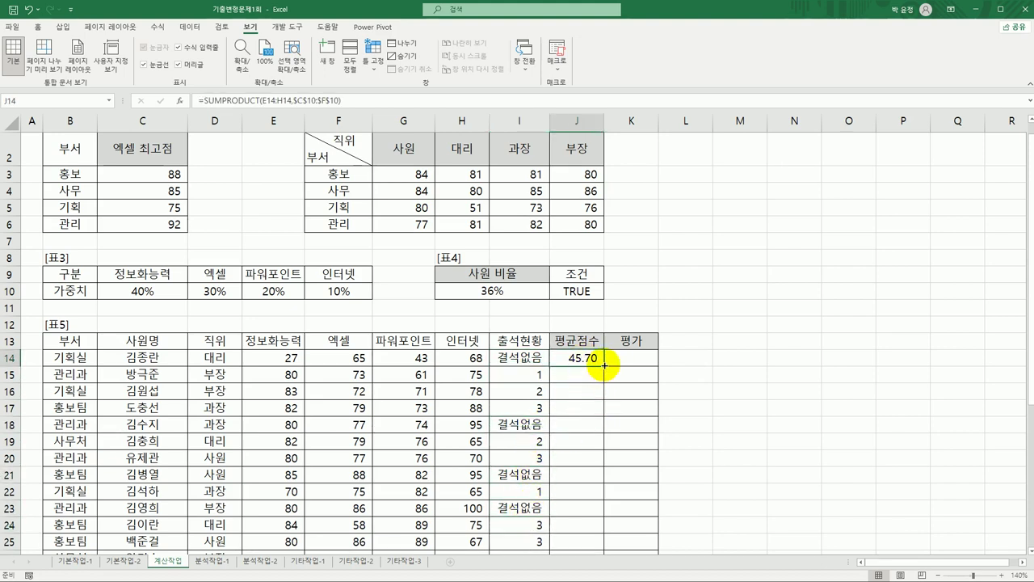
scroll(604, 366, down, 1)
double_click(605, 312)
scroll(595, 348, down, 6)
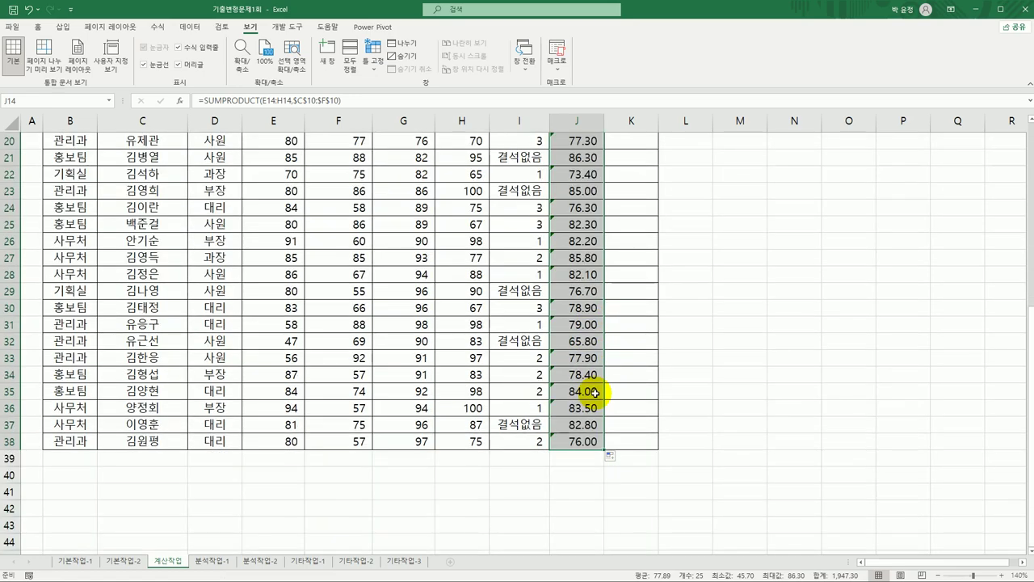
scroll(595, 392, up, 6)
- Examine the 평균점수 formula in J14 and the numeric 출석현황 entries in I15:I17 of 표5
click(587, 358)
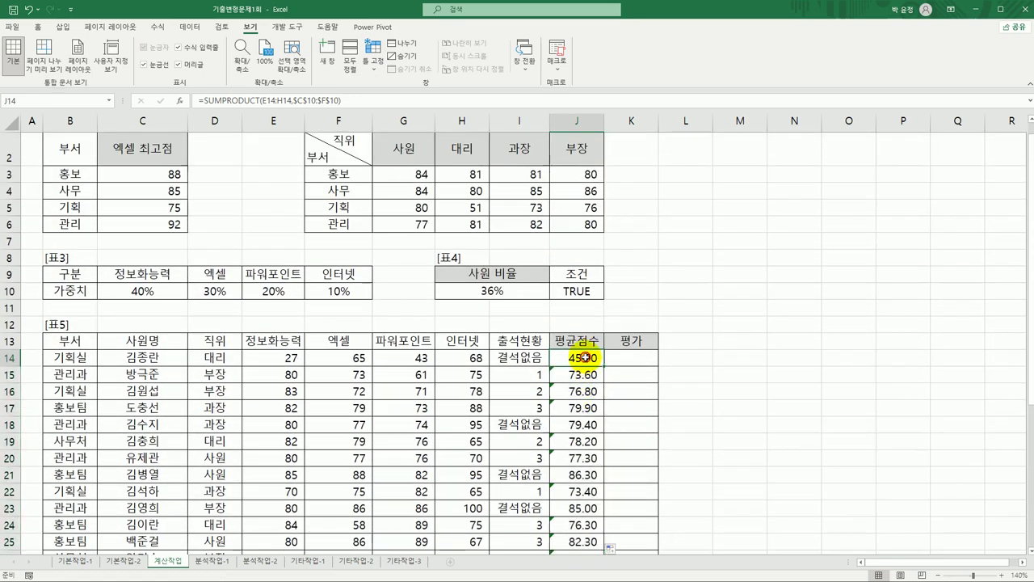
click(538, 376)
click(539, 390)
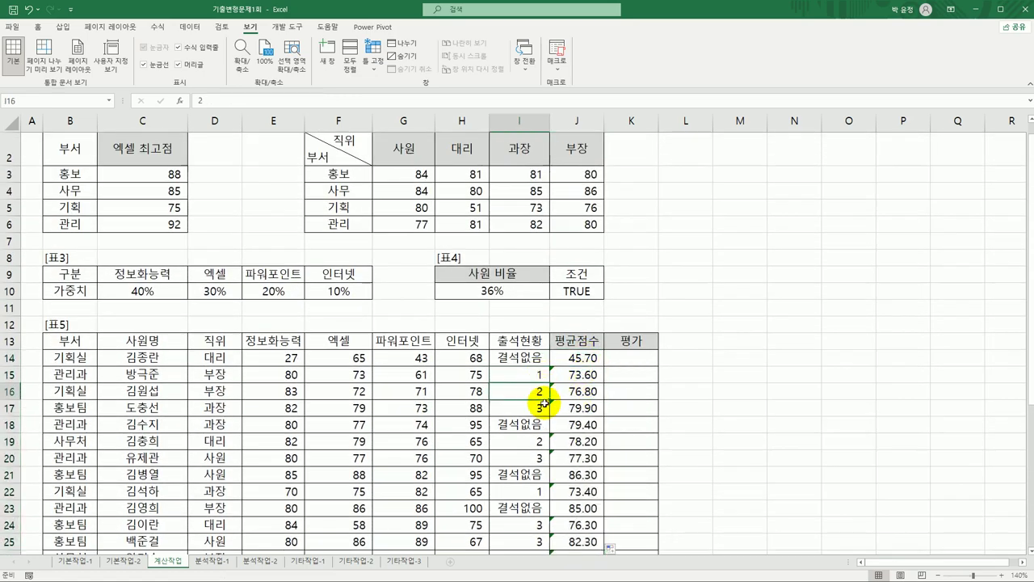
click(537, 407)
click(538, 376)
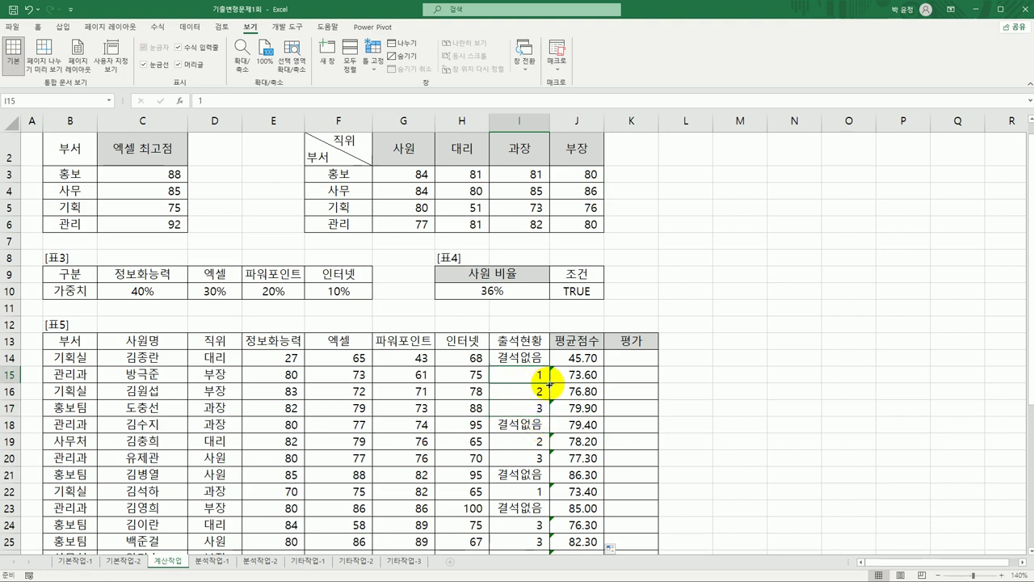
- Extend the SUMPRODUCT formula in J14 by subtracting an IF whose test is ISERROR(VALUE(I14))
click(582, 356)
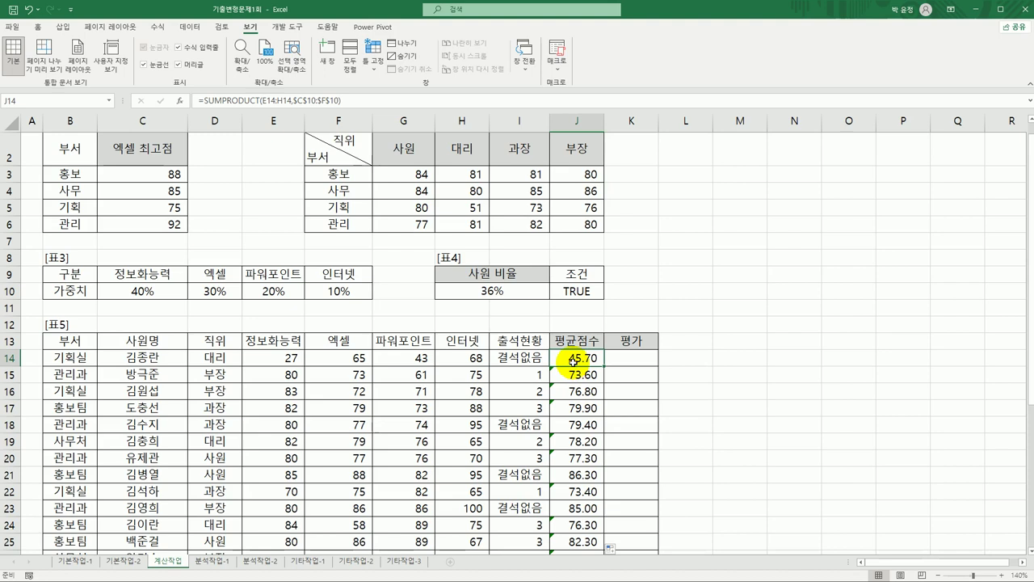
double_click(573, 359)
text(-)
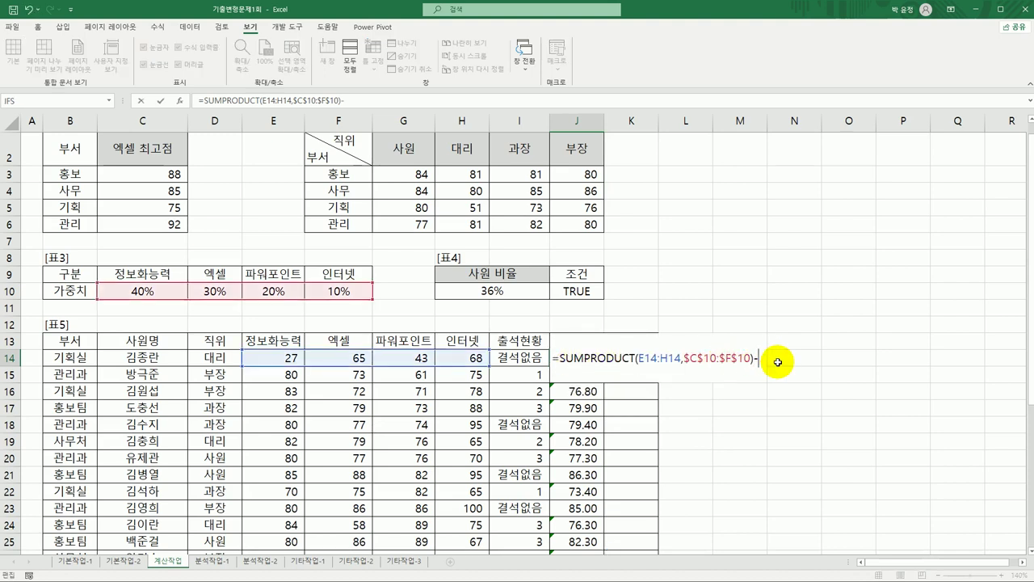
text(if()
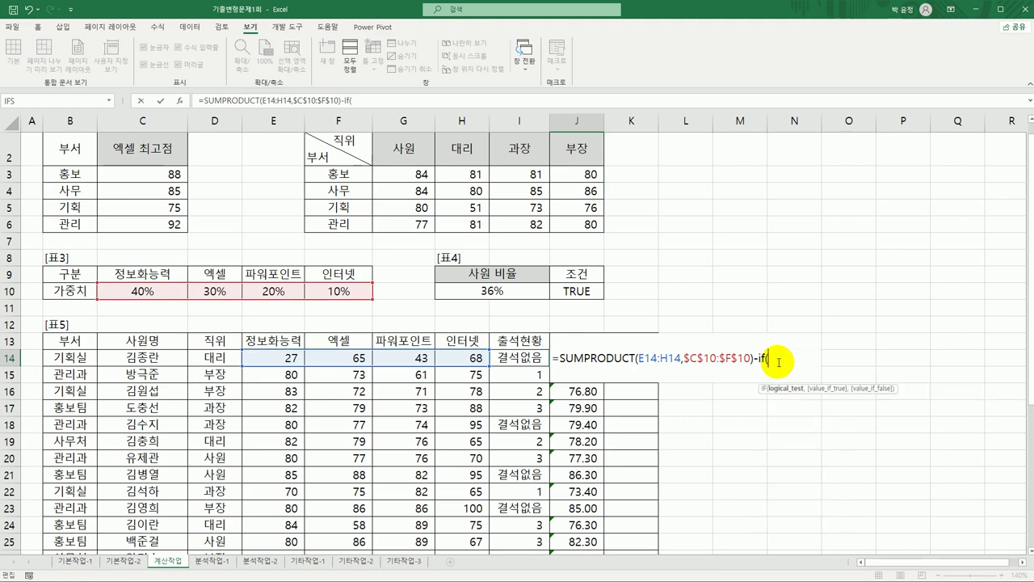
text(ise)
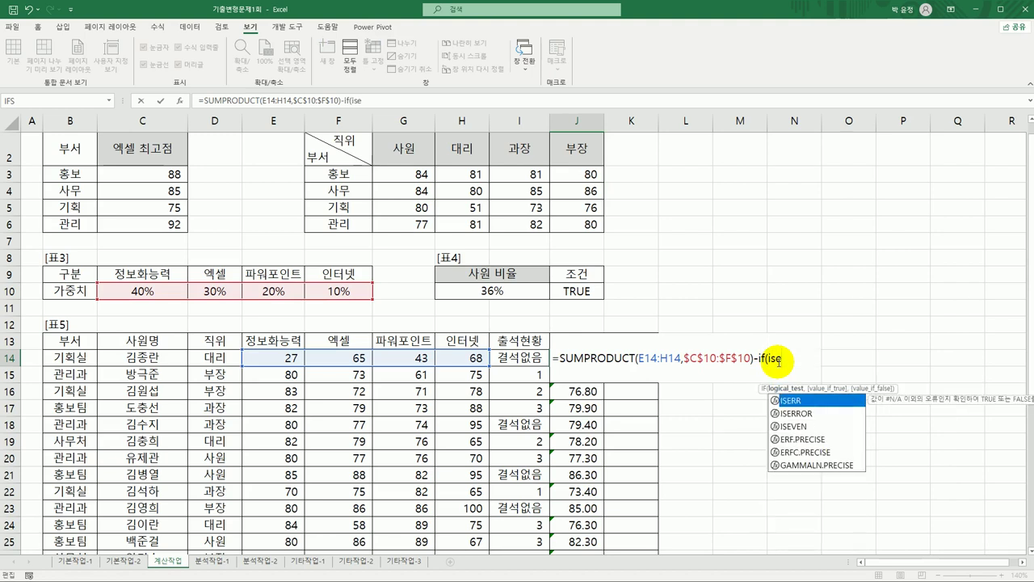
key(Down)
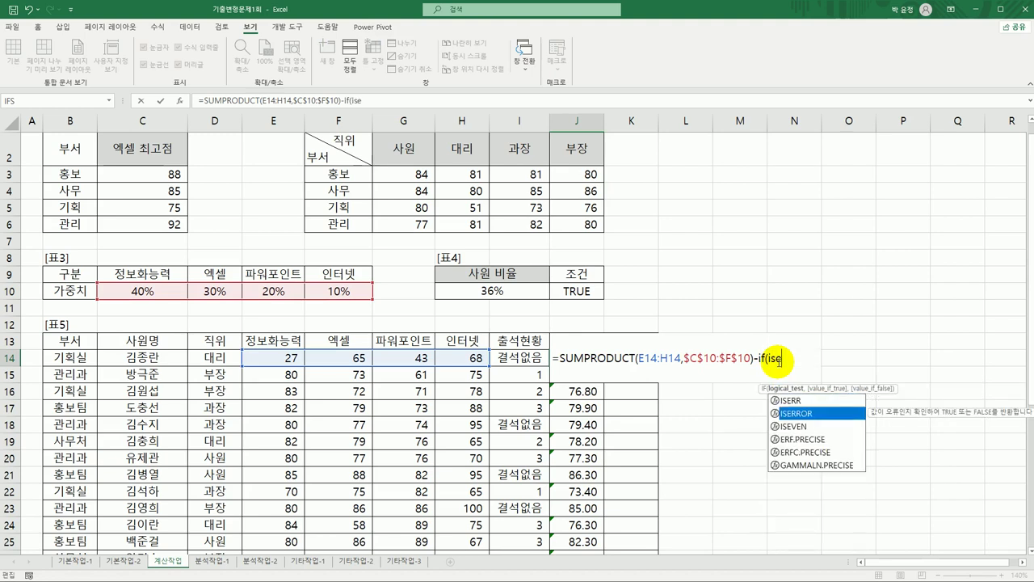
key(Tab)
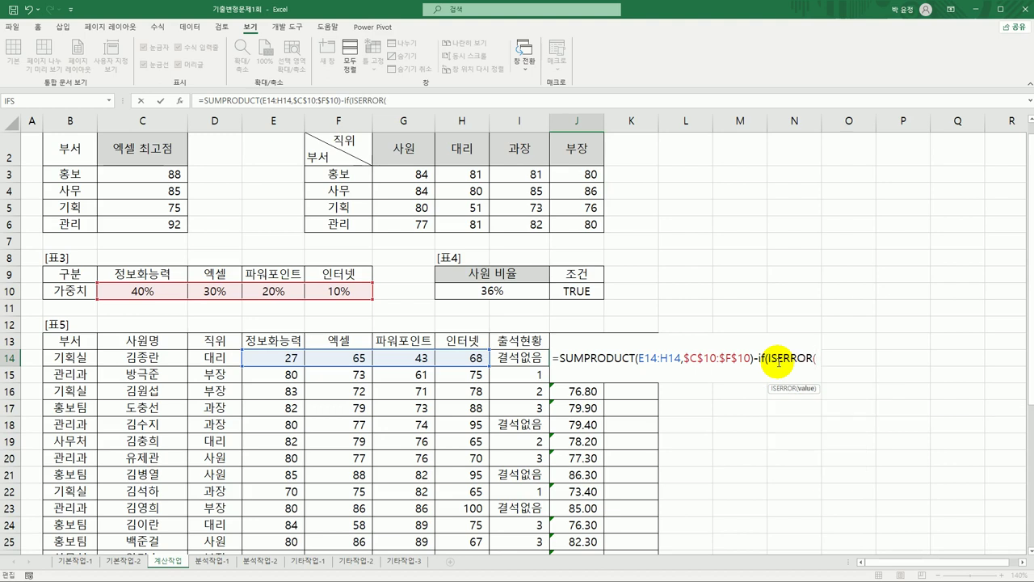
text(value)
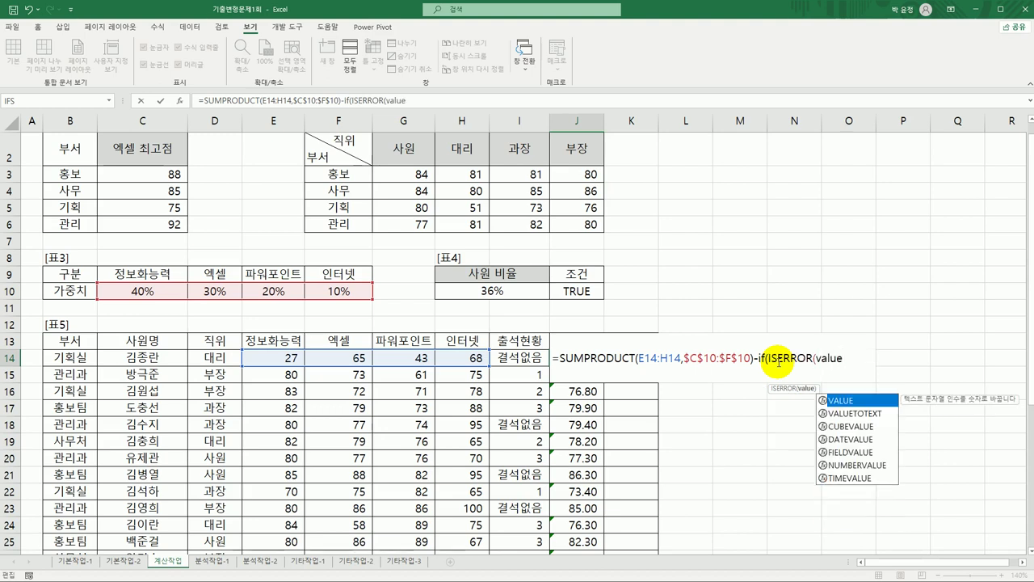
key(Tab)
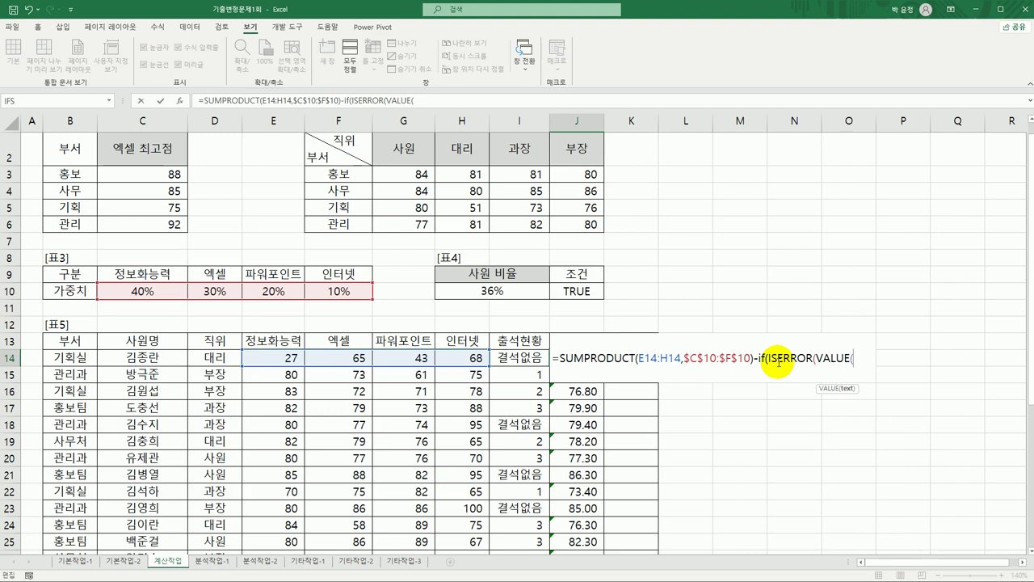
click(504, 364)
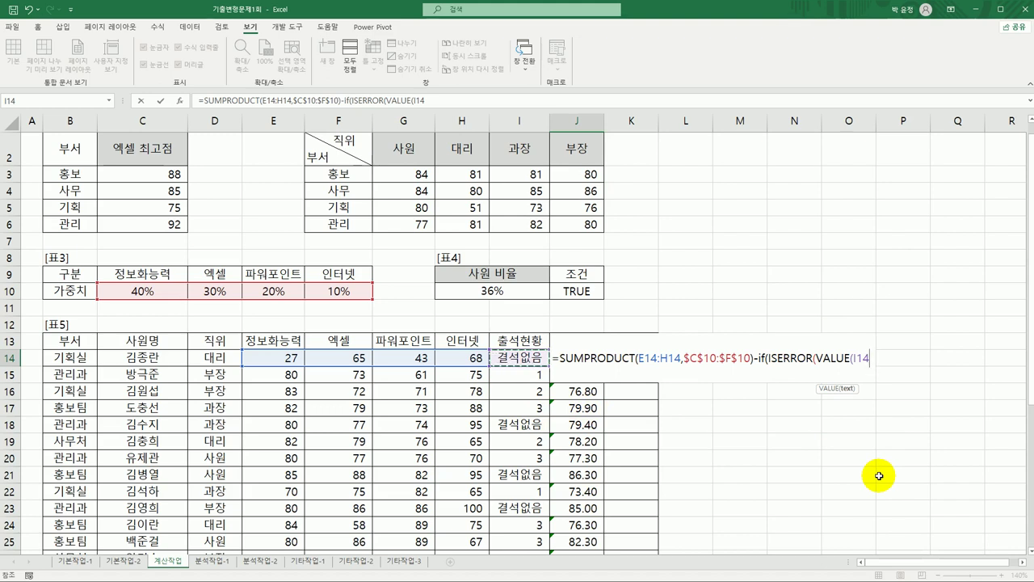
text())
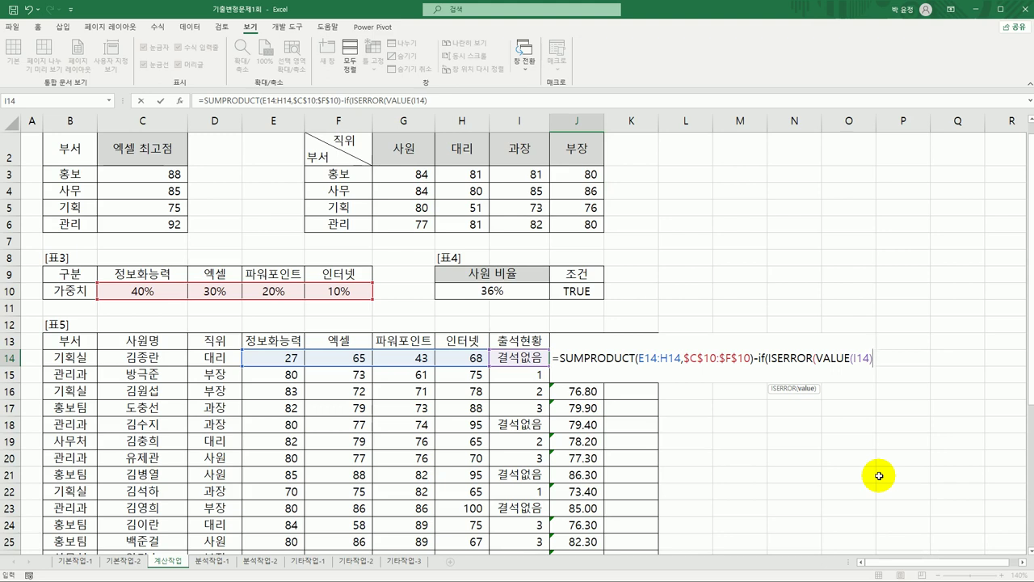
- Complete the IF in J14 with 0 for an error and 10 otherwise, and enter the formula
text(),)
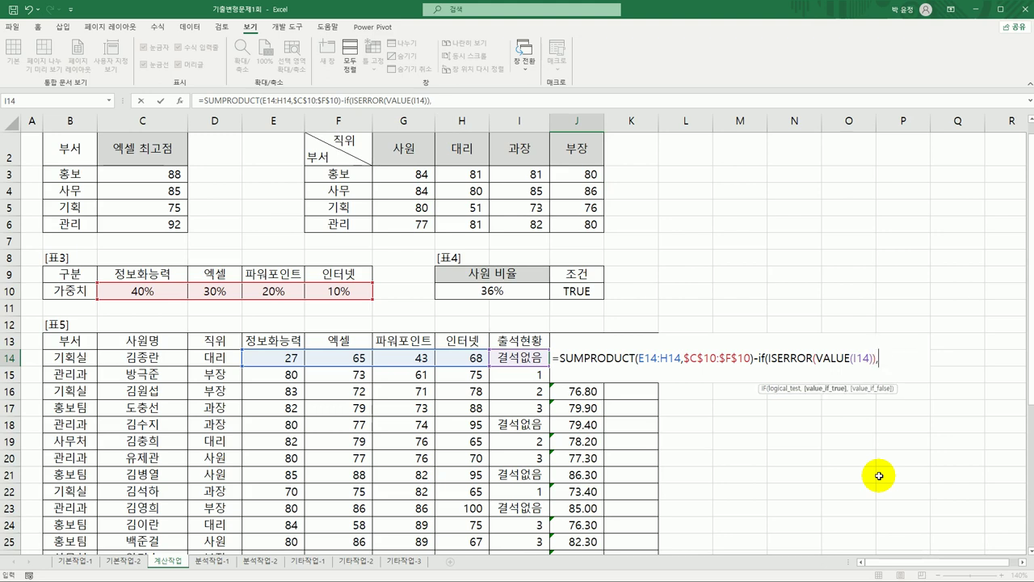
text(0,10)
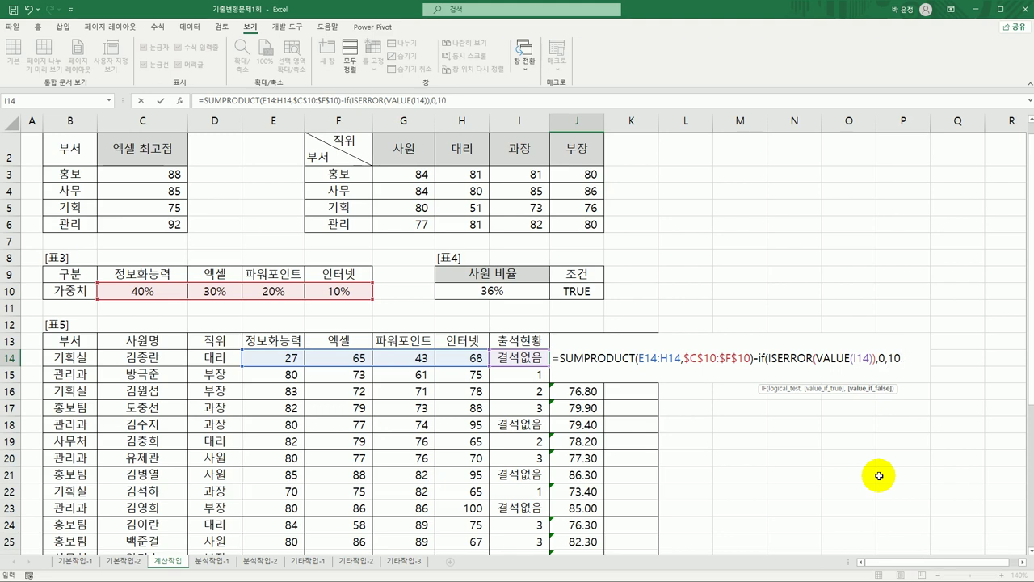
text())
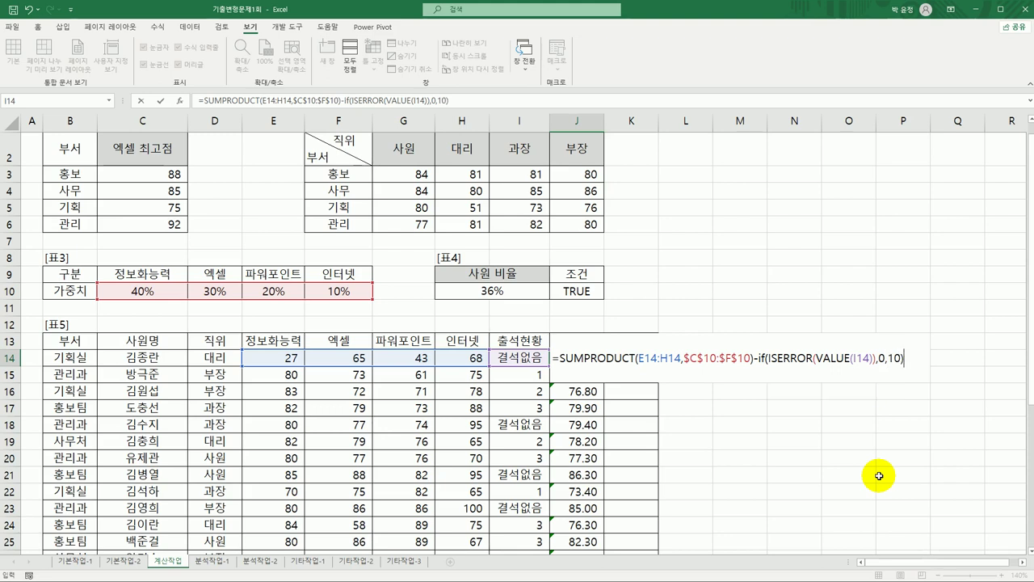
key(Return)
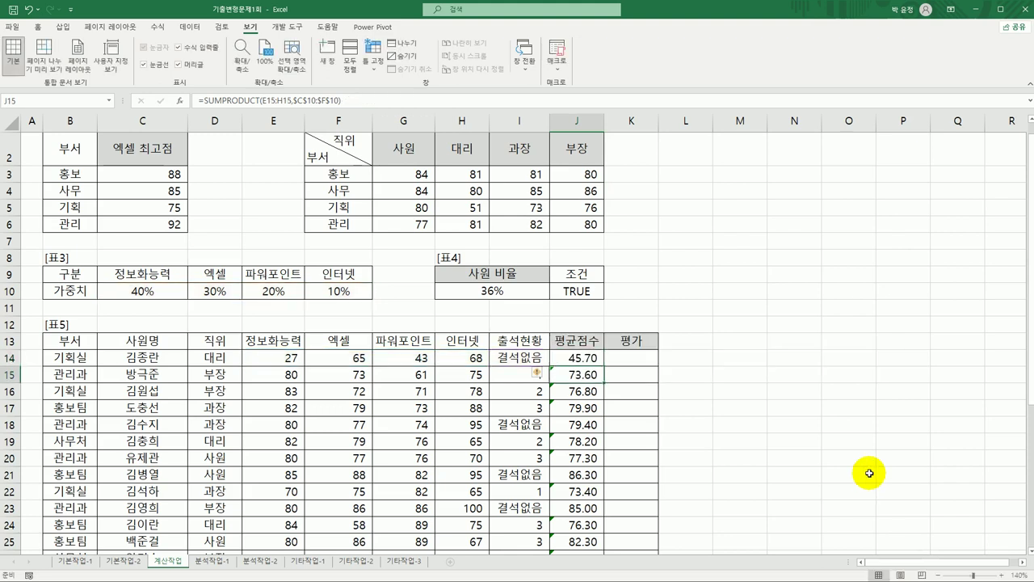
- Fill the extended 평균점수 formula from J14 down the column and check J15 and J16
click(596, 359)
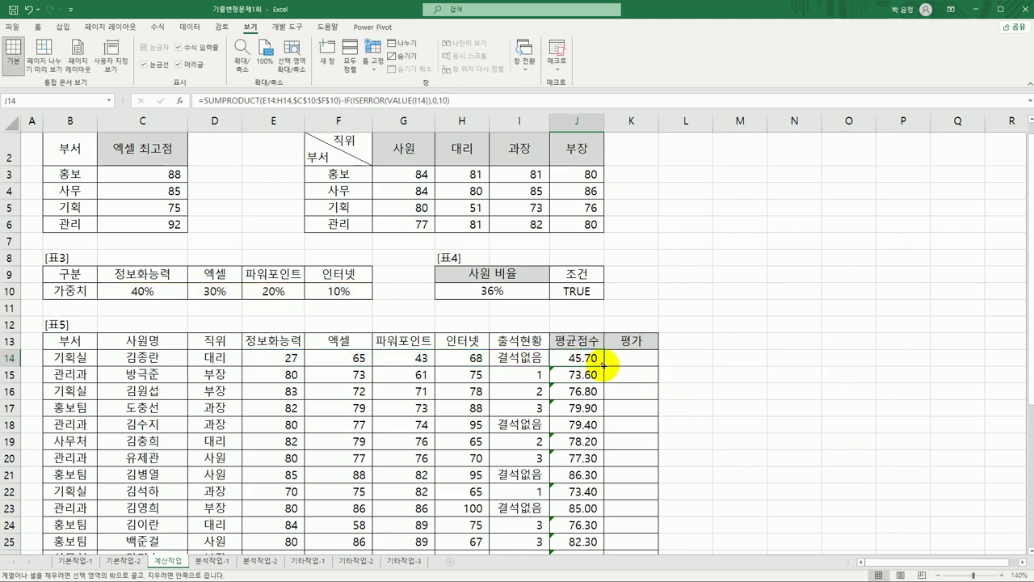
double_click(604, 366)
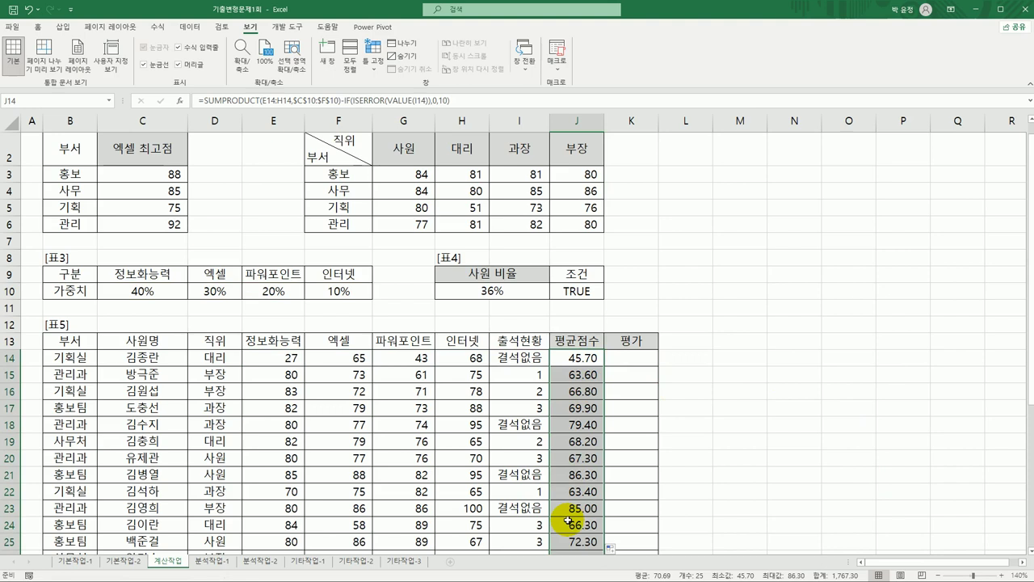
click(573, 375)
click(574, 388)
- Enter the test formula =VALUE(I14) in the empty cell M14
click(723, 358)
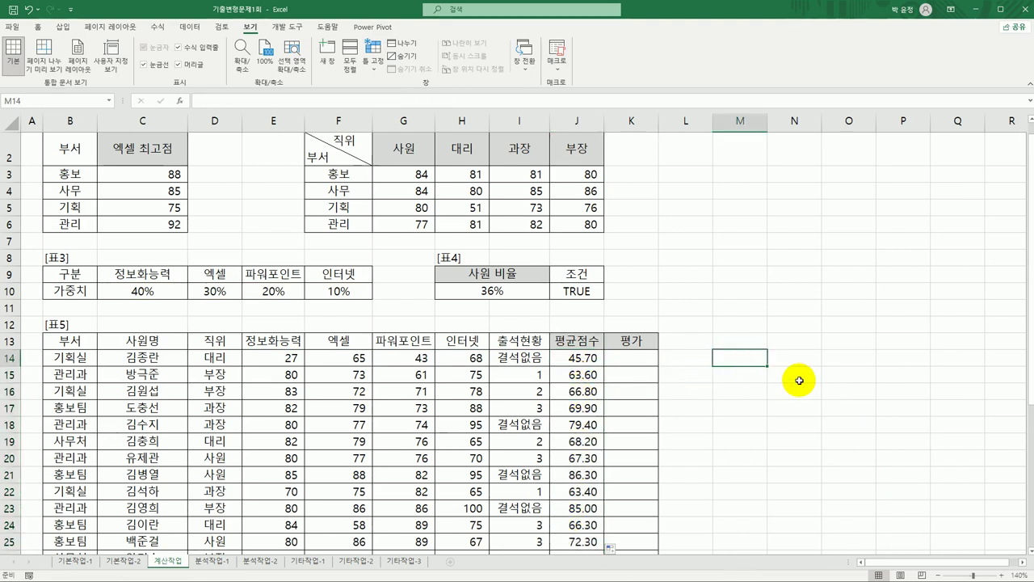
text(=va)
key(Tab)
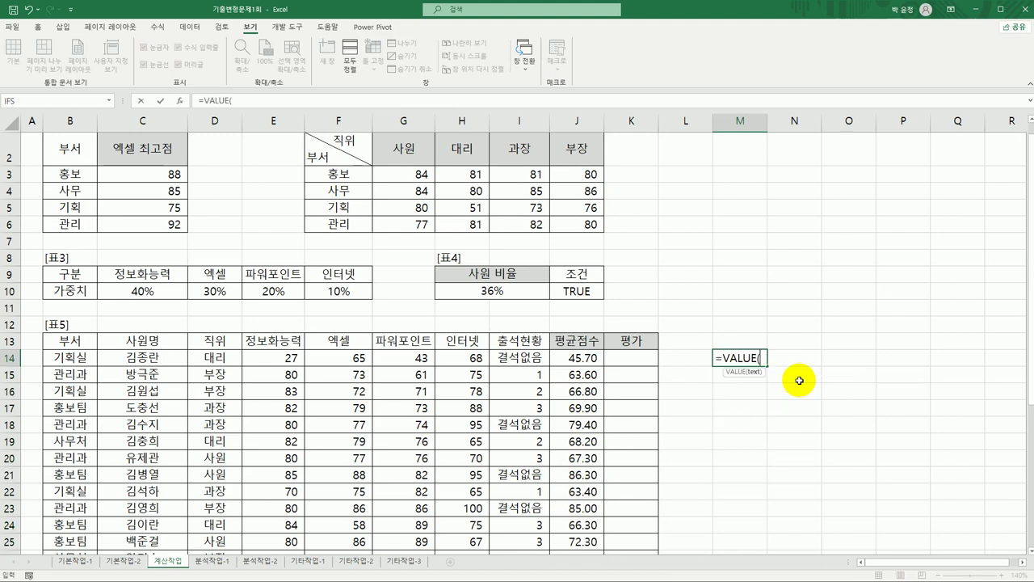
key(Left)
key(Left)
key(Left)
key(Left)
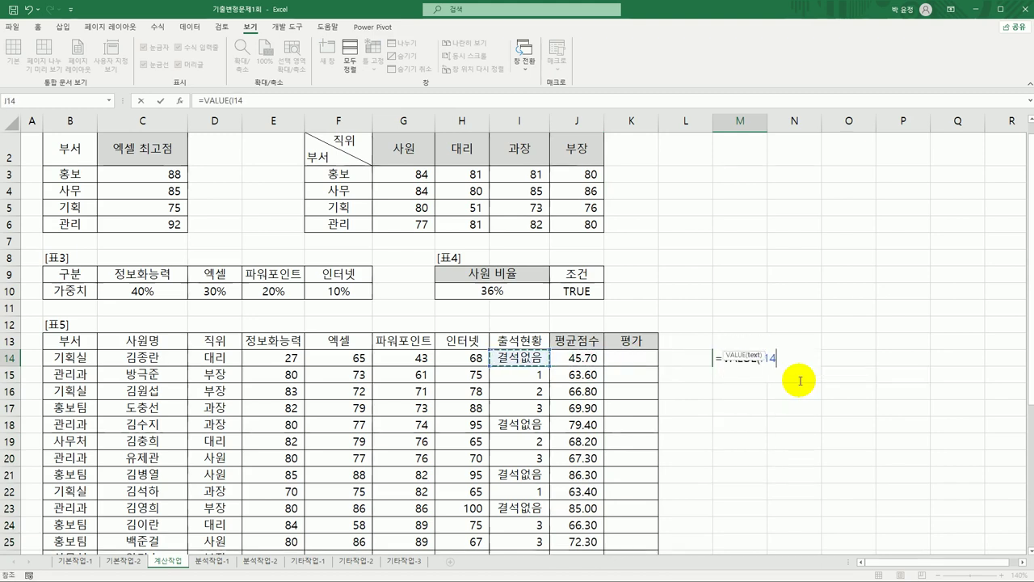
text())
key(Return)
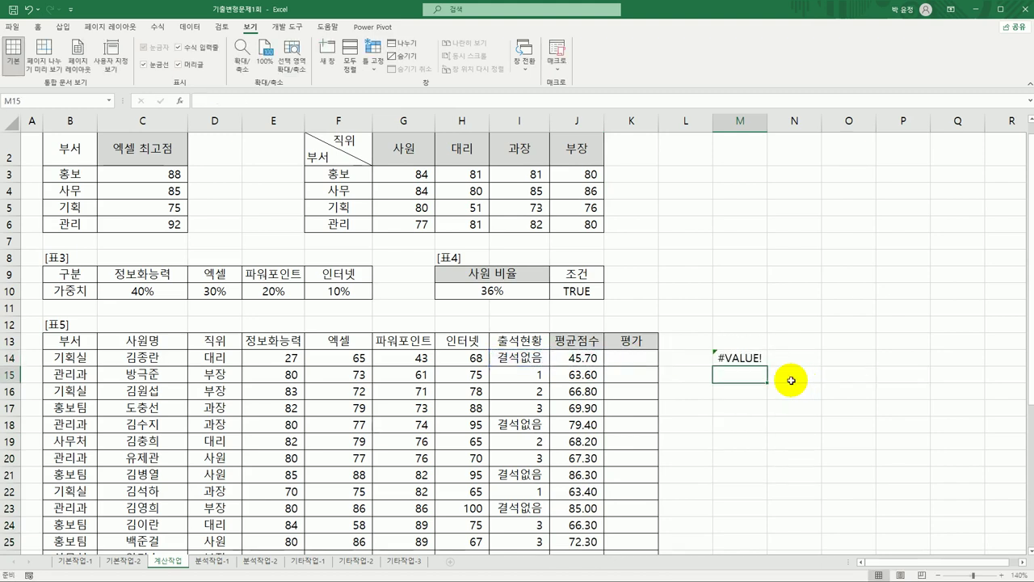
- Fill the VALUE test formula from M14 down to M24 and compare it with the 출석현황 entries
click(750, 357)
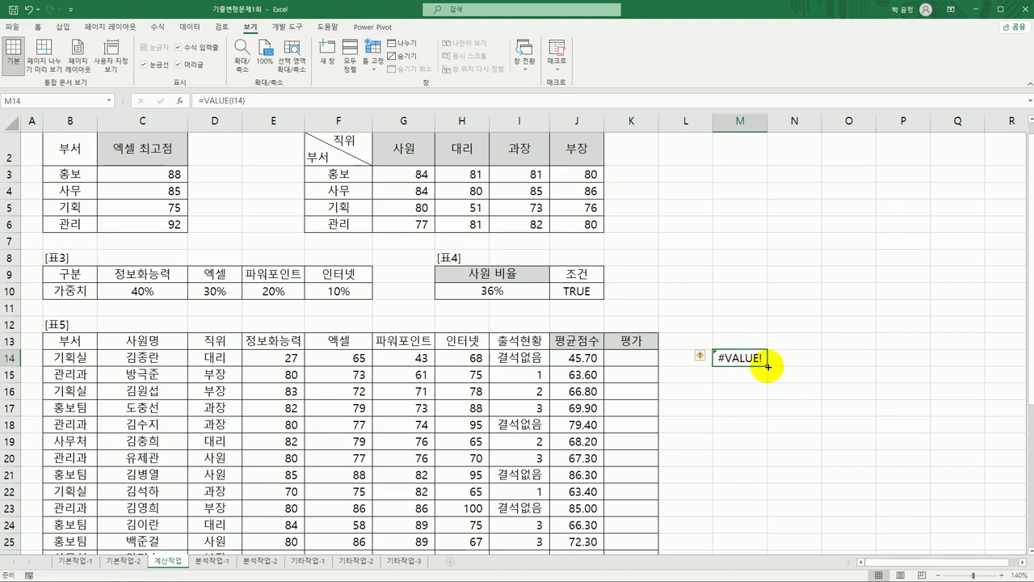
click(499, 356)
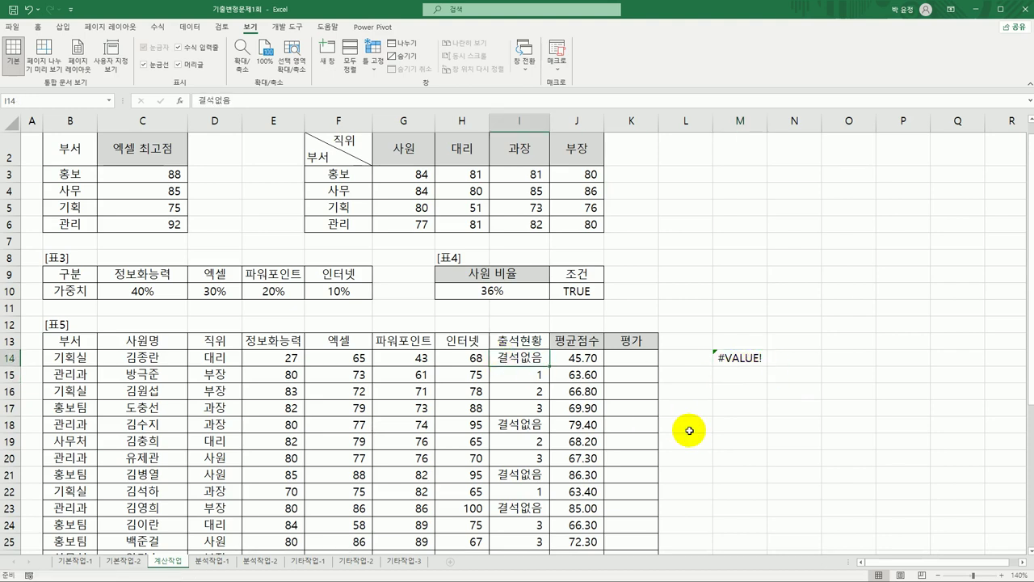
click(745, 357)
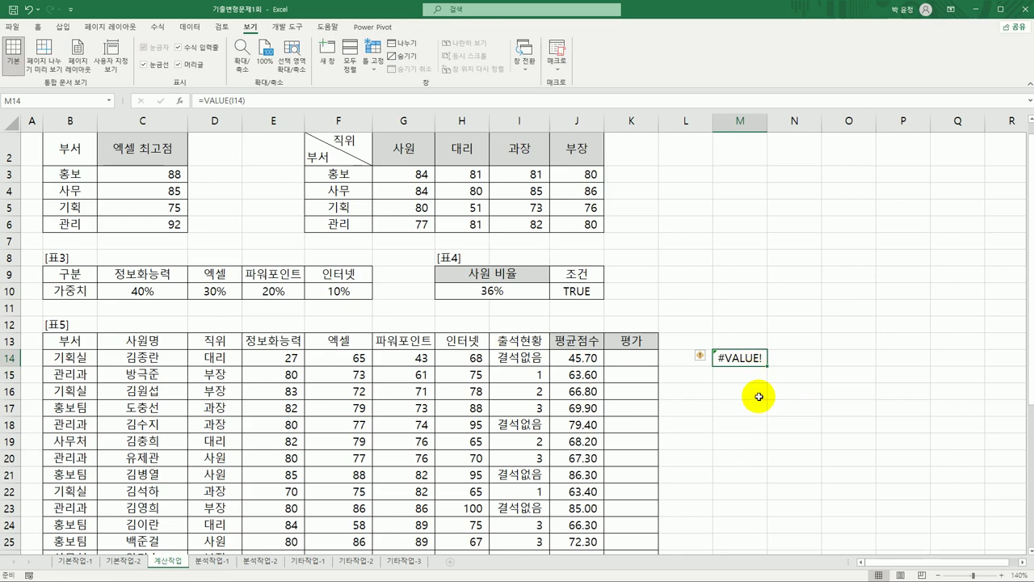
mouse_move(765, 366)
mouse_down()
mouse_move(753, 576)
mouse_move(751, 342)
mouse_move(751, 357)
mouse_up()
scroll(776, 367, up, 3)
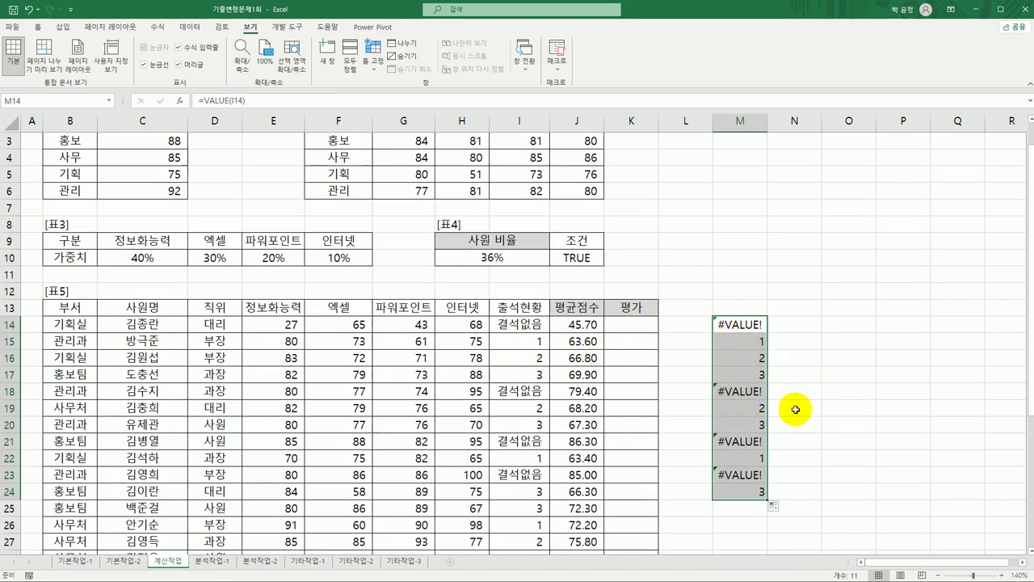
click(739, 324)
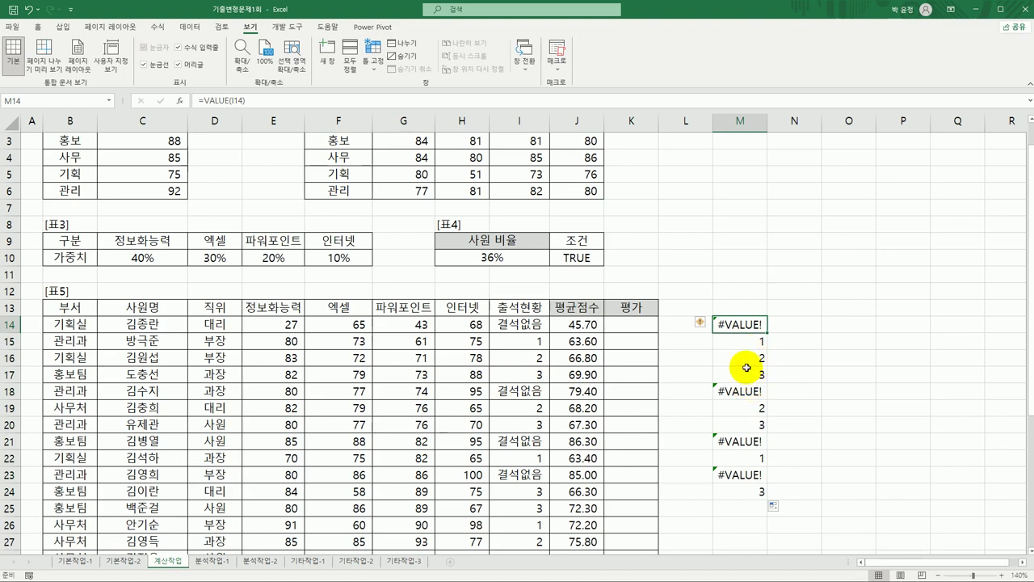
click(520, 327)
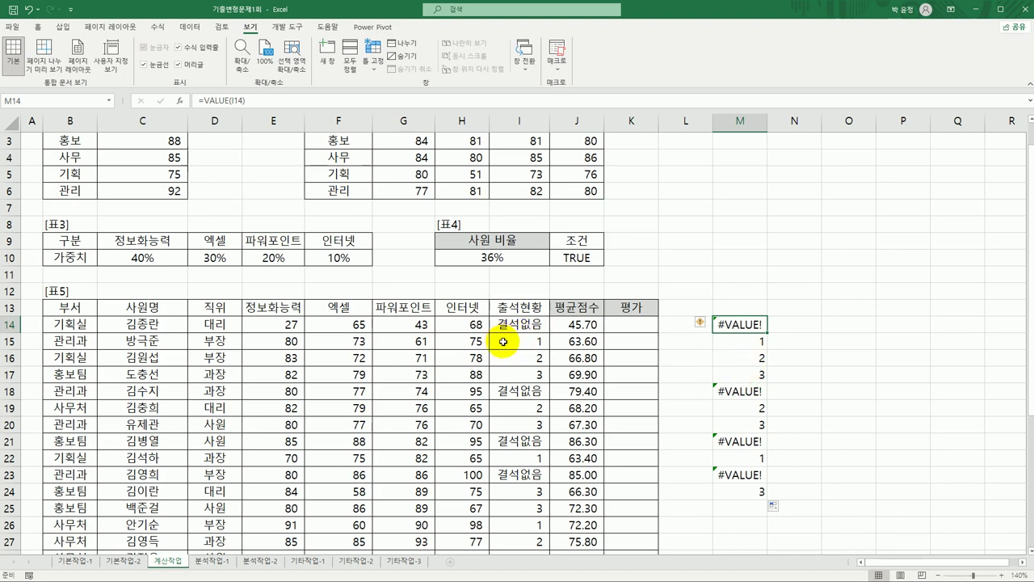
- Clear the VALUE test formulas in M14:M24 and reselect J14
click(728, 323)
drag(728, 323, 723, 489)
key(Delete)
click(590, 324)
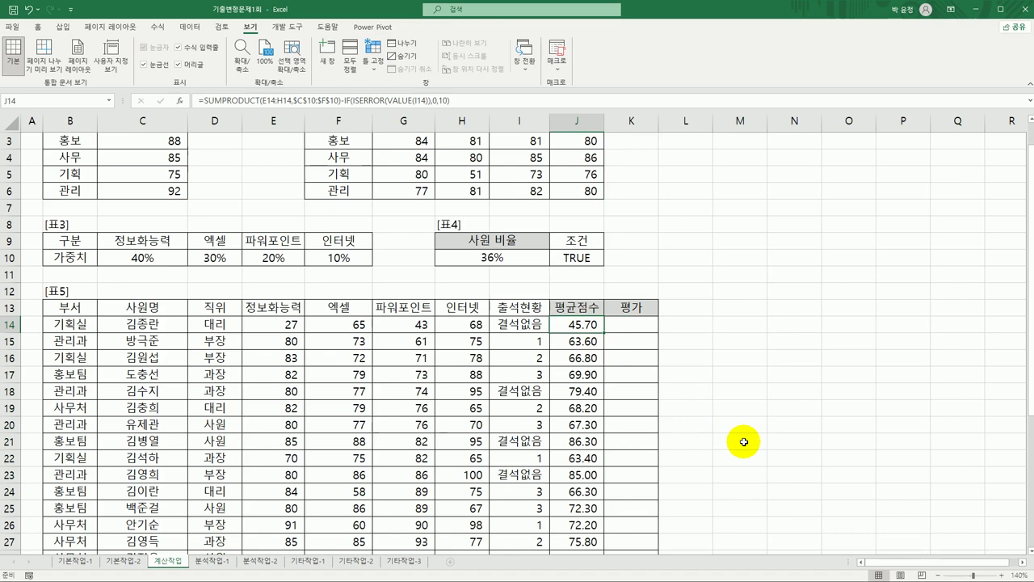
- Open the Visual Basic editor and insert a new module into the workbook's project
scroll(717, 437, up, 1)
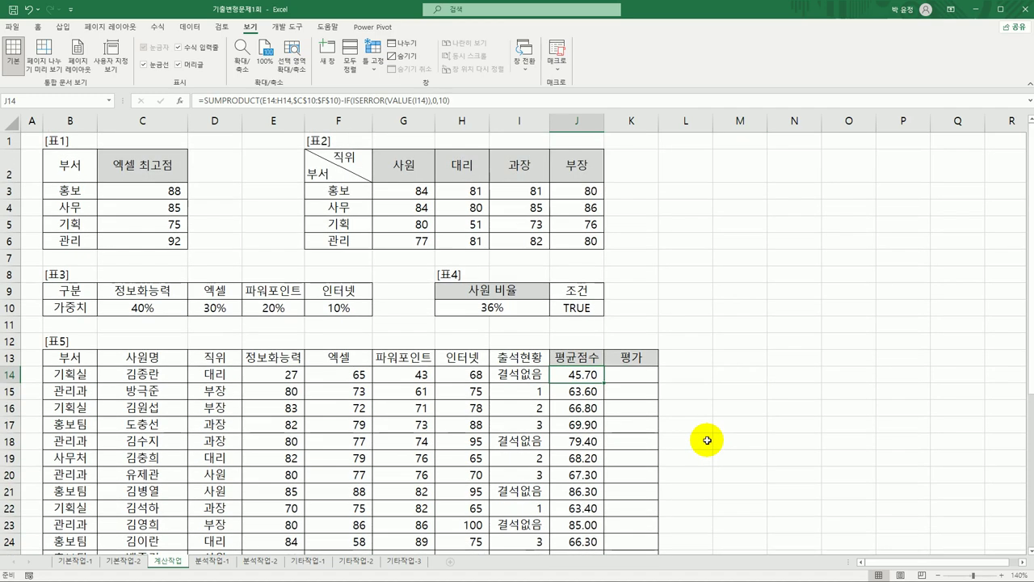
scroll(704, 432, down, 3)
click(286, 27)
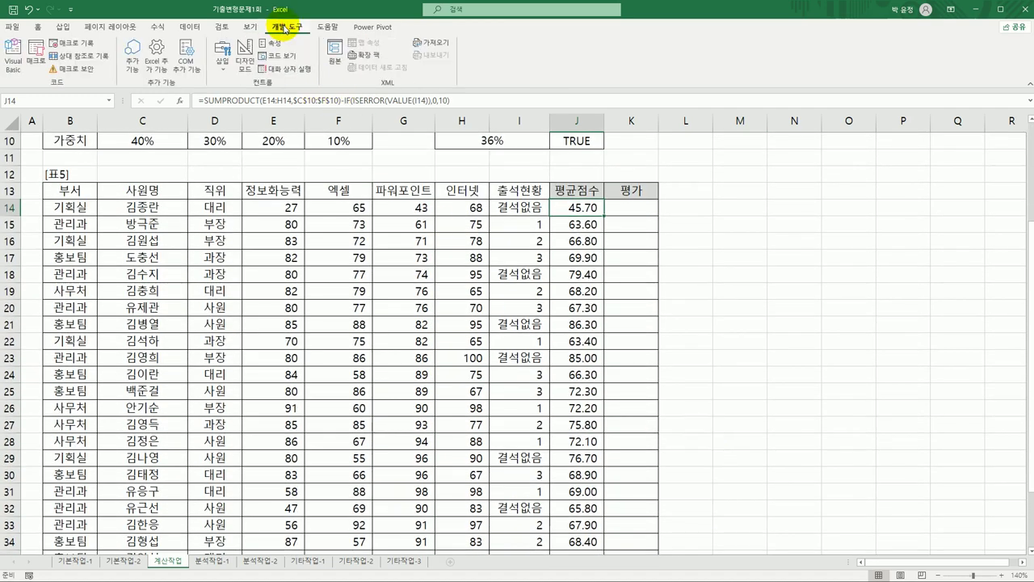
click(13, 56)
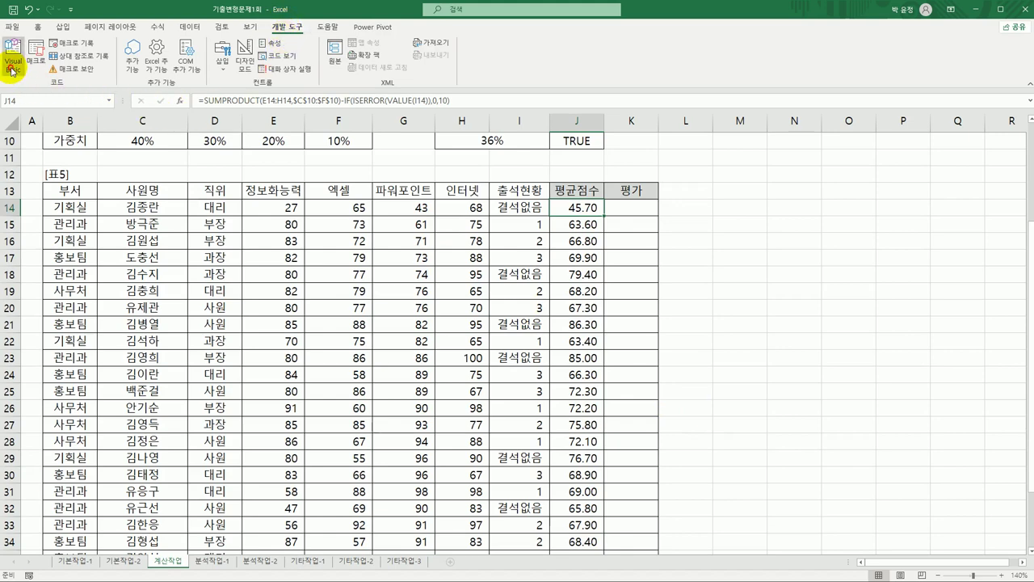
click(501, 98)
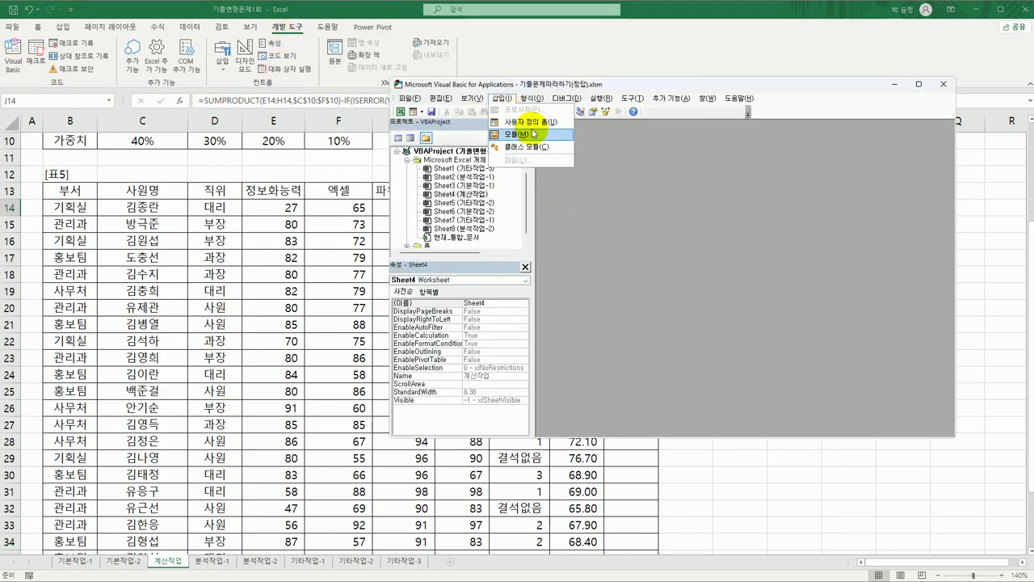
click(535, 135)
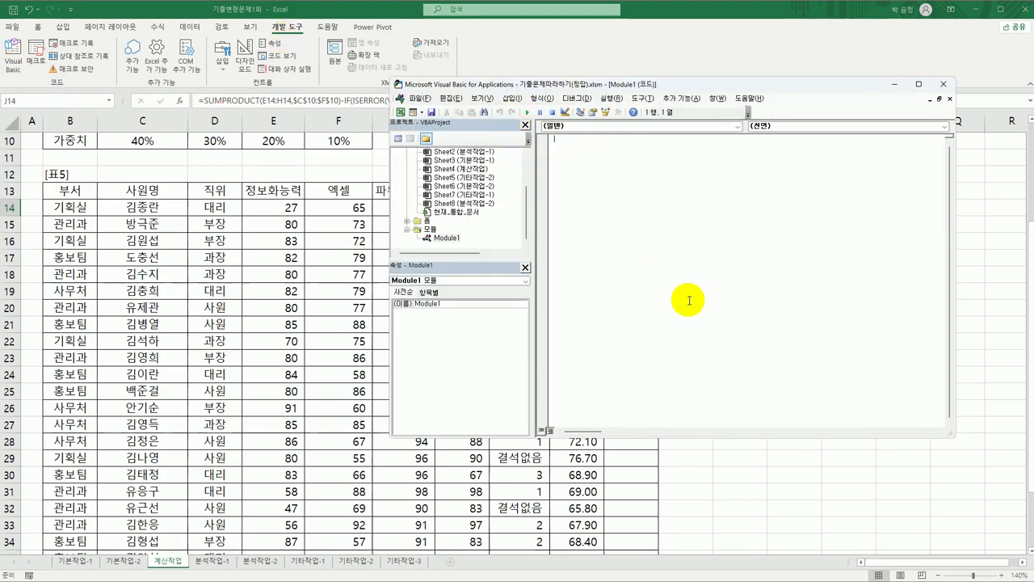
- Declare the public function fn평가 with the parameters 직위 and 정보화능력 in Module1
text(pu)
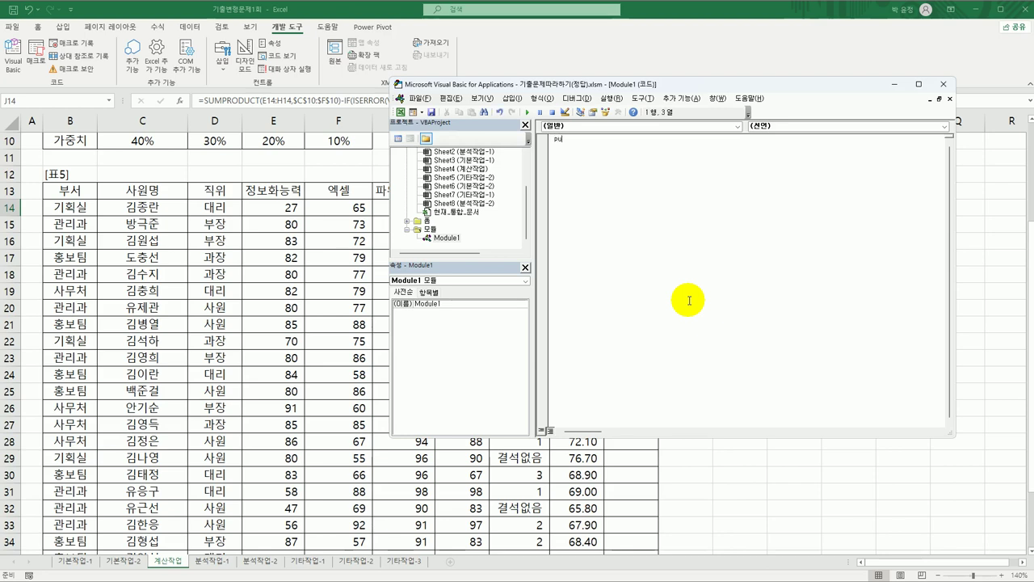
text(blic function fn평가(직위,)
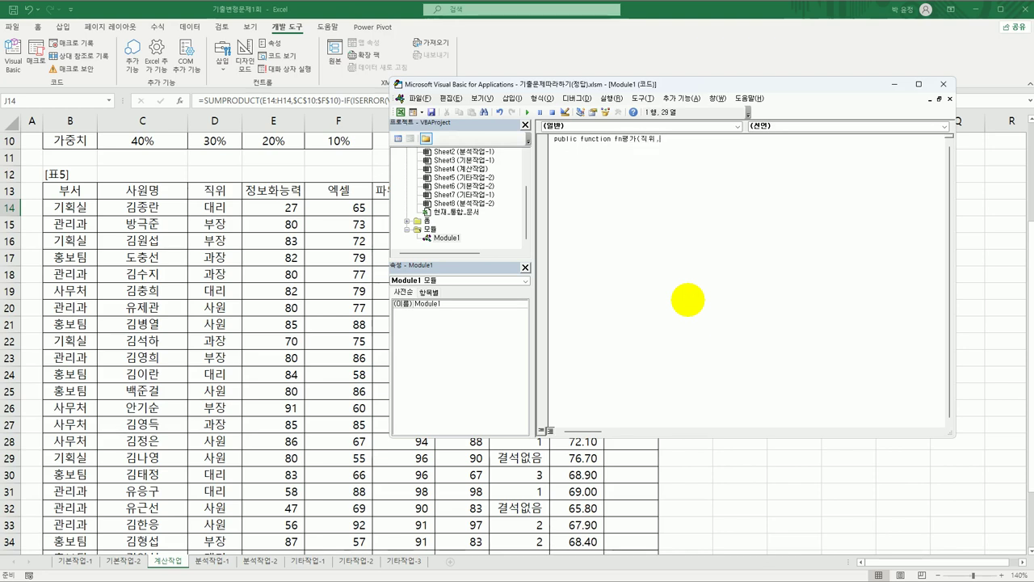
text( 정보화능력))
key(Return)
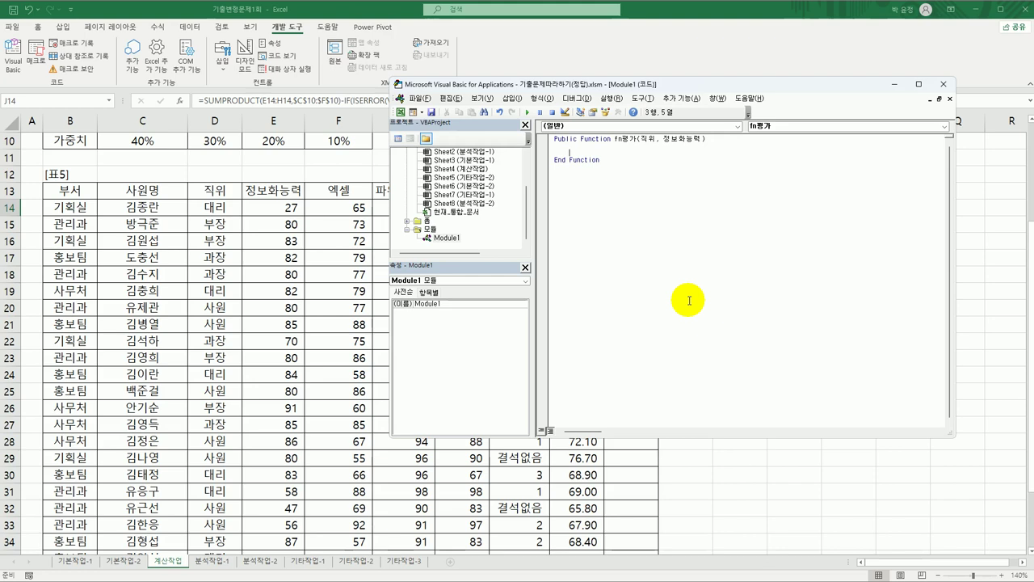
- Begin an If statement in fn평가 with the condition that 직위 equals "사원" and 정보화능력 is >= 80
text(if ()
text(직위 = "사원"t사원")
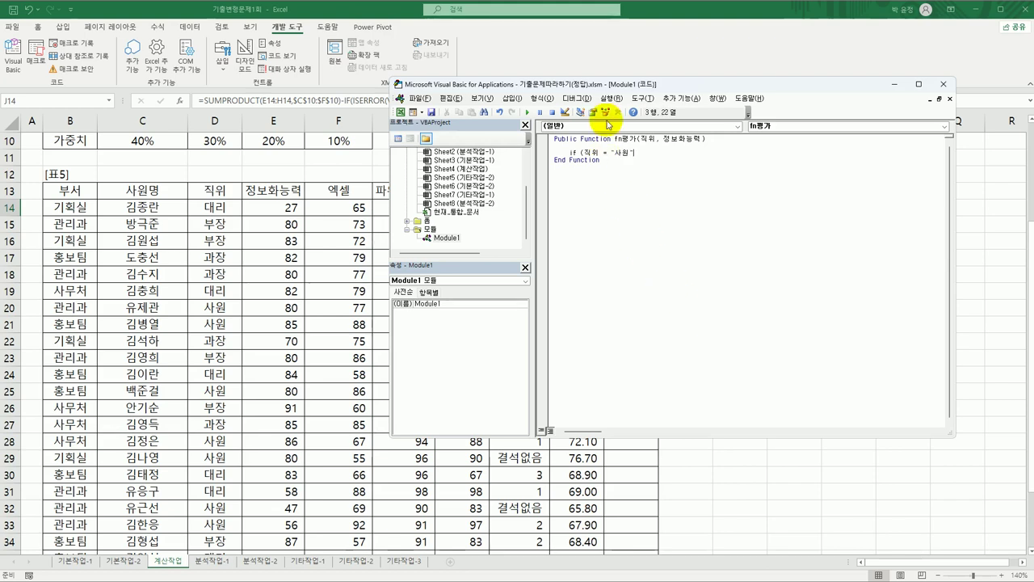
drag(607, 84, 408, 70)
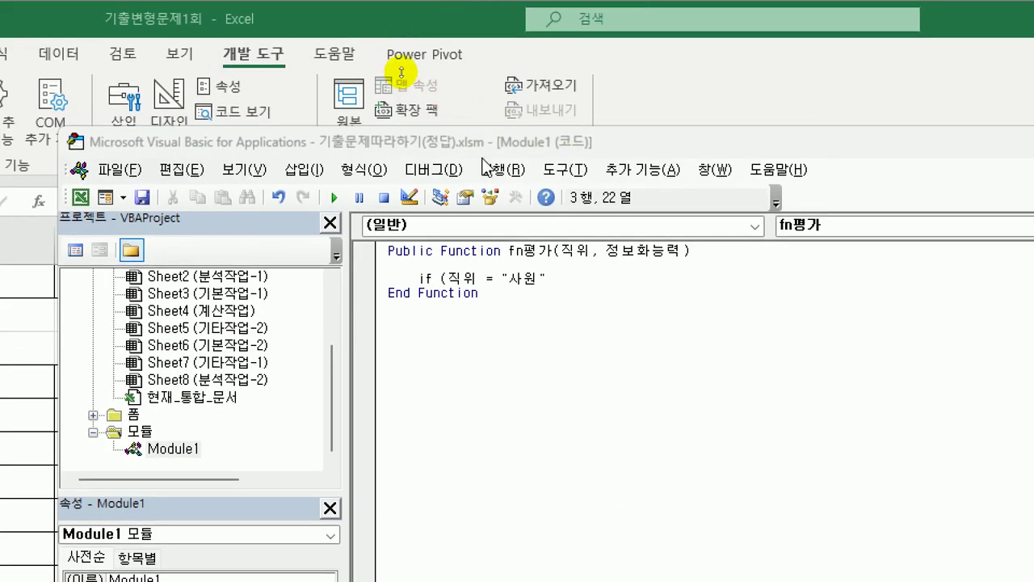
drag(496, 147, 432, 50)
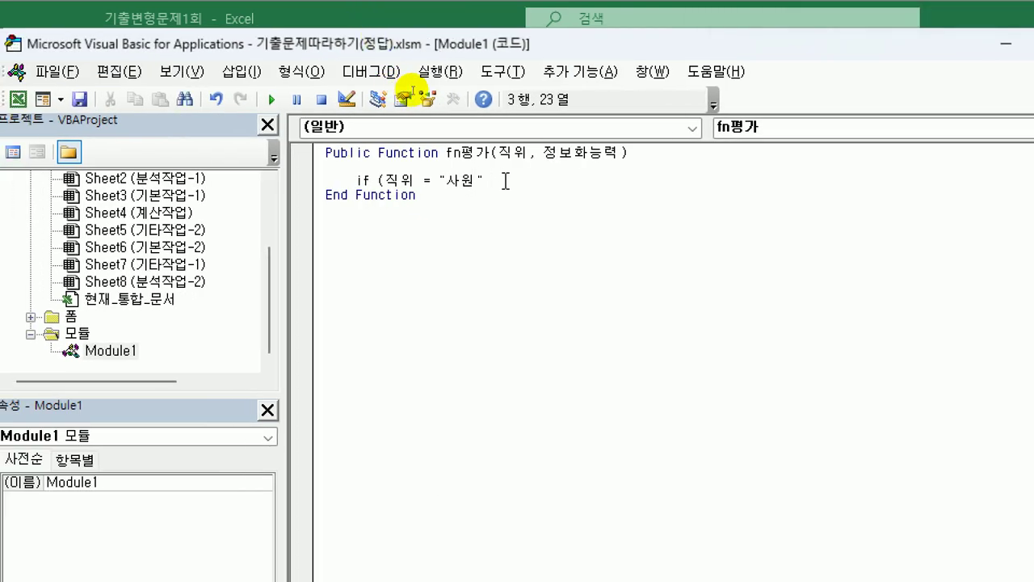
text(and )
text(정보화느)
text(력 )
text(>=80)
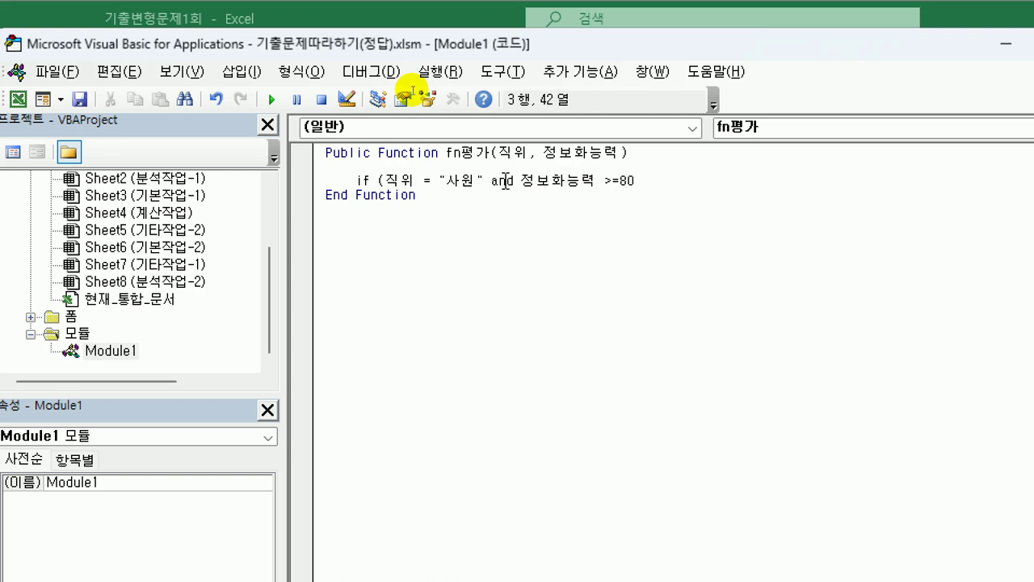
- Close the first condition's parenthesis and add an Or followed by a copy of the "사원" condition
text() or ()
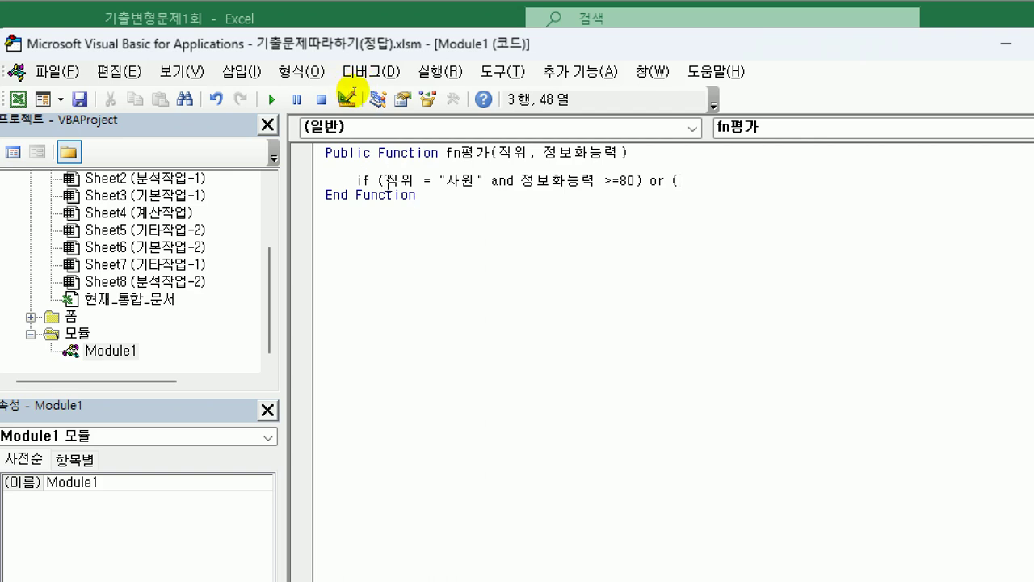
drag(386, 181, 640, 179)
key(ctrl+c)
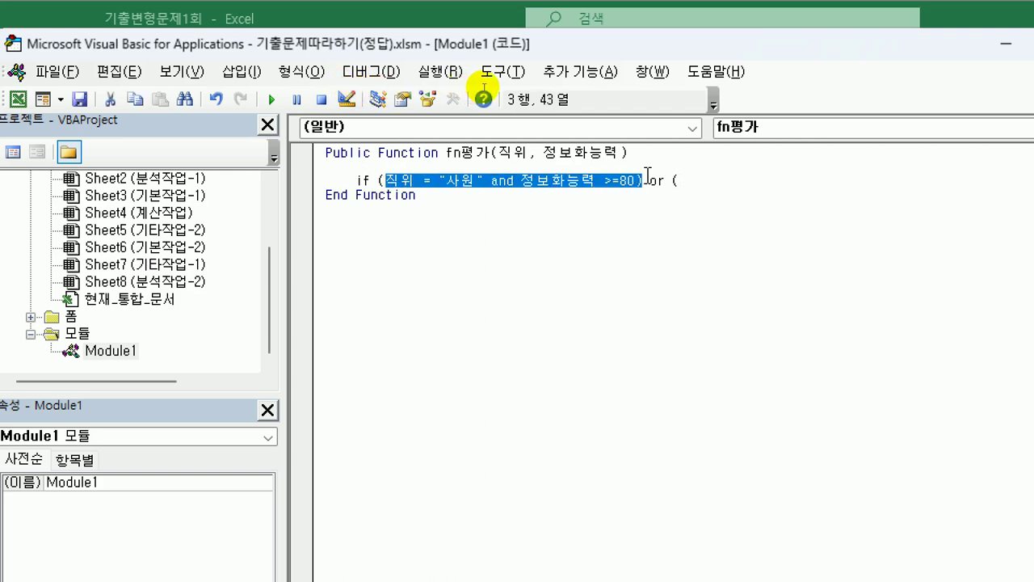
click(720, 181)
key(ctrl+v)
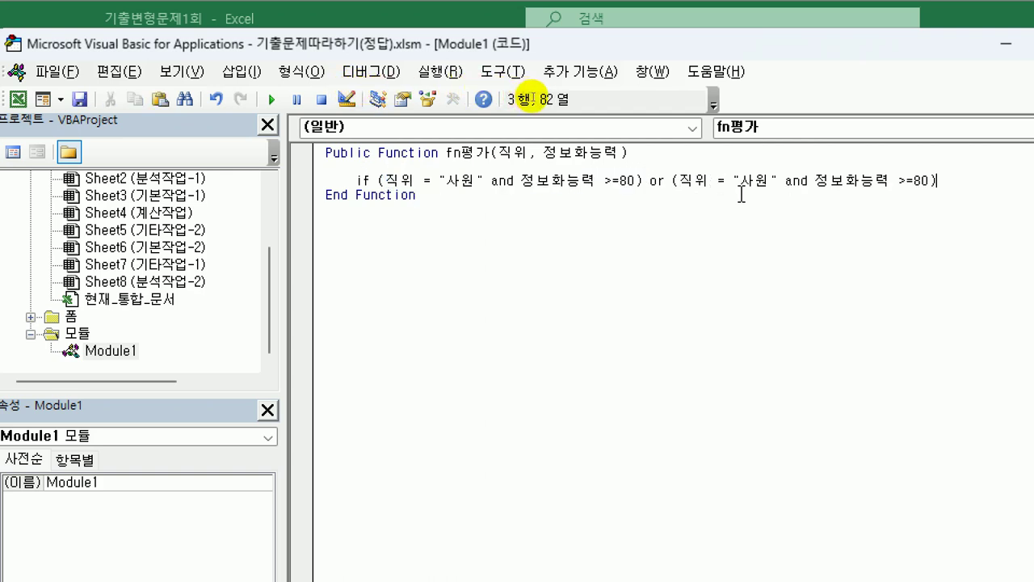
- Change the copied condition after Or to 직위 = "대리" and 정보화능력 >= 85
drag(741, 182, 755, 182)
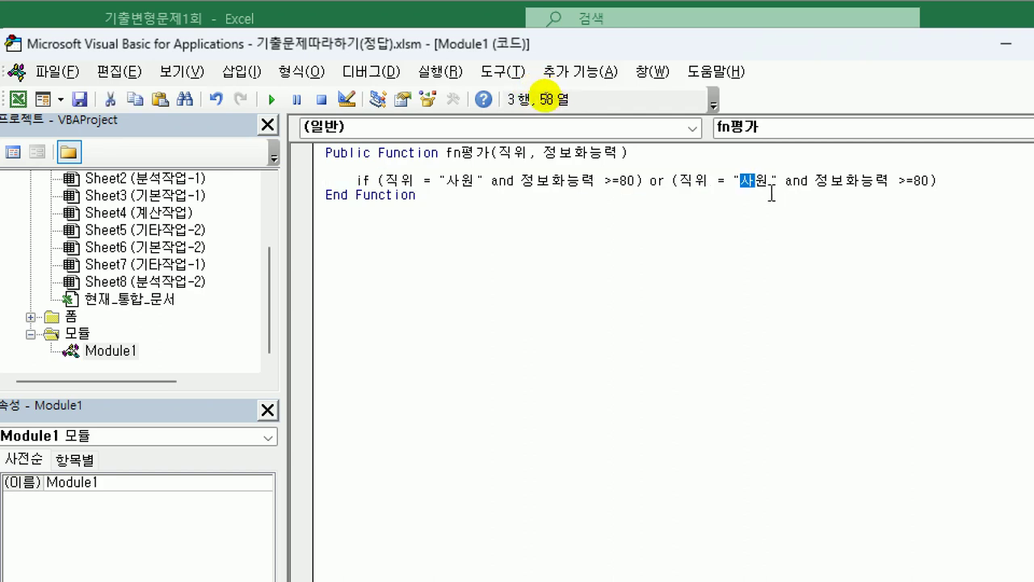
text(대)
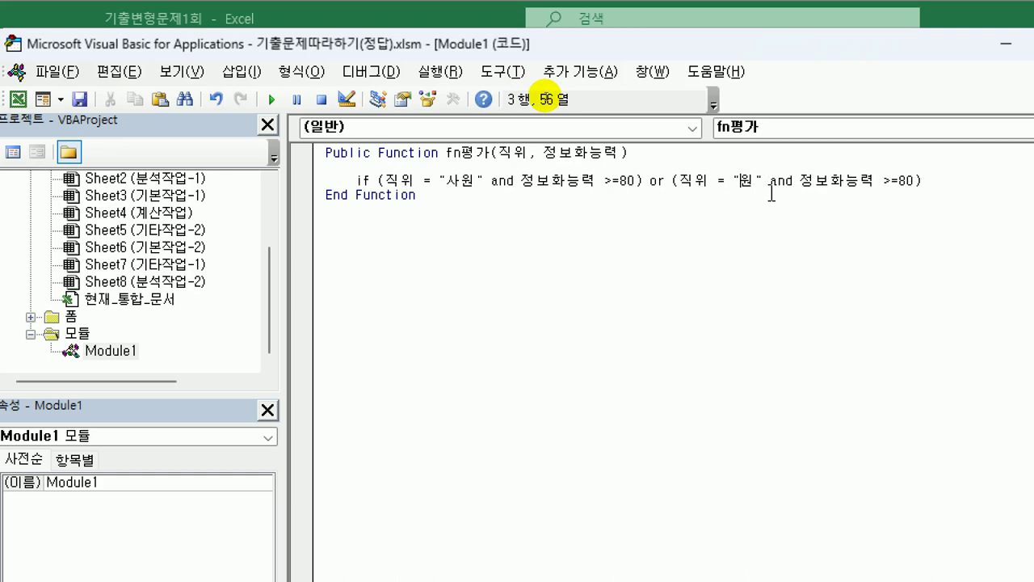
text(리)
key(Delete)
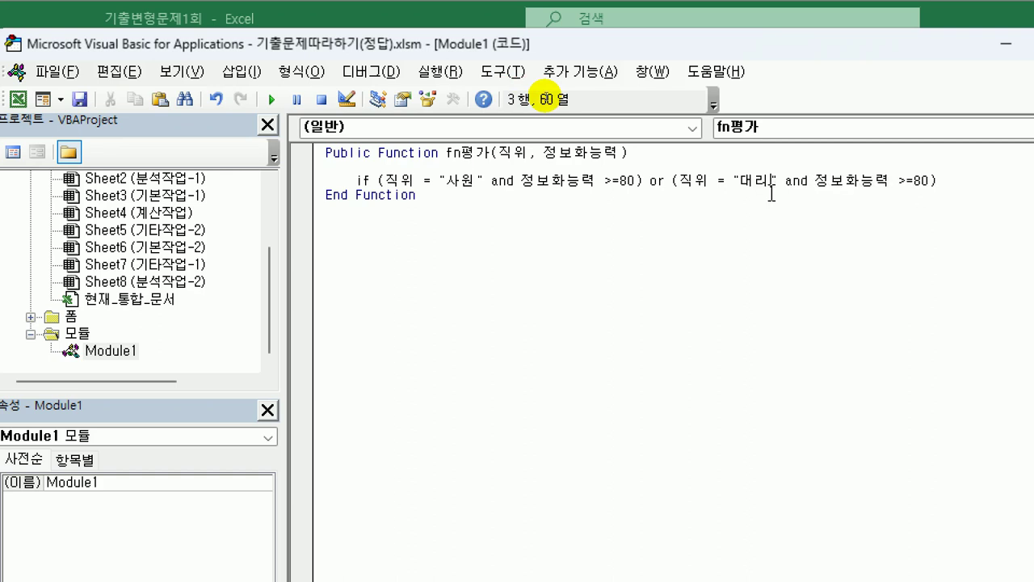
key(Right)
key(Right)
key(Right)
key(Right)
key(Right)
key(Right)
key(Right)
key(Right)
key(Right)
key(Right)
key(Right)
key(Right)
key(Right)
key(Right)
key(Right)
key(Right)
key(shift+Right)
text(5)
key(Right)
- Complete the If line with Then and assign "우수사원" to fn평가 on an indented line
text(then)
key(Return)
key(Tab)
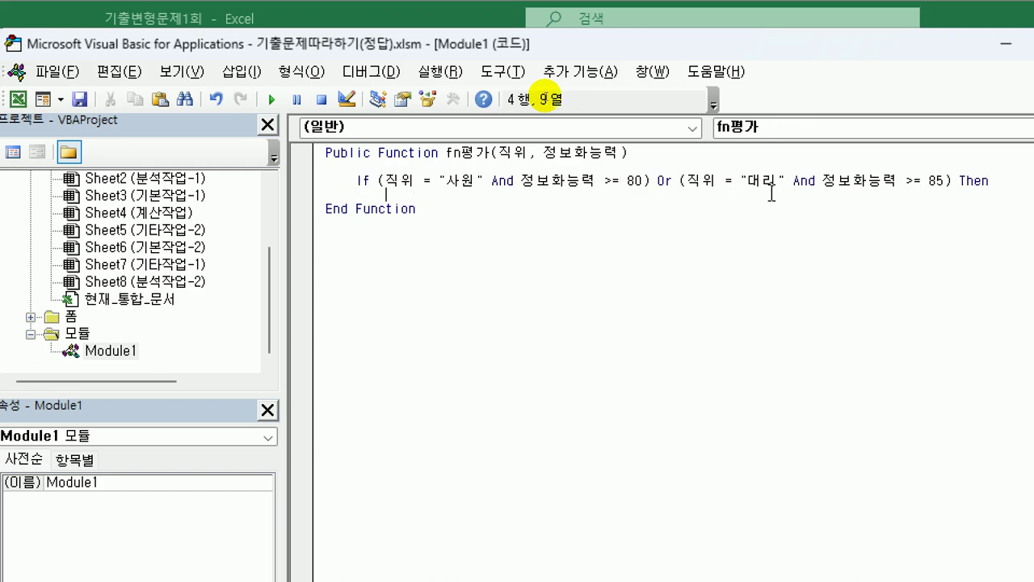
text(fn평가 = "우수)
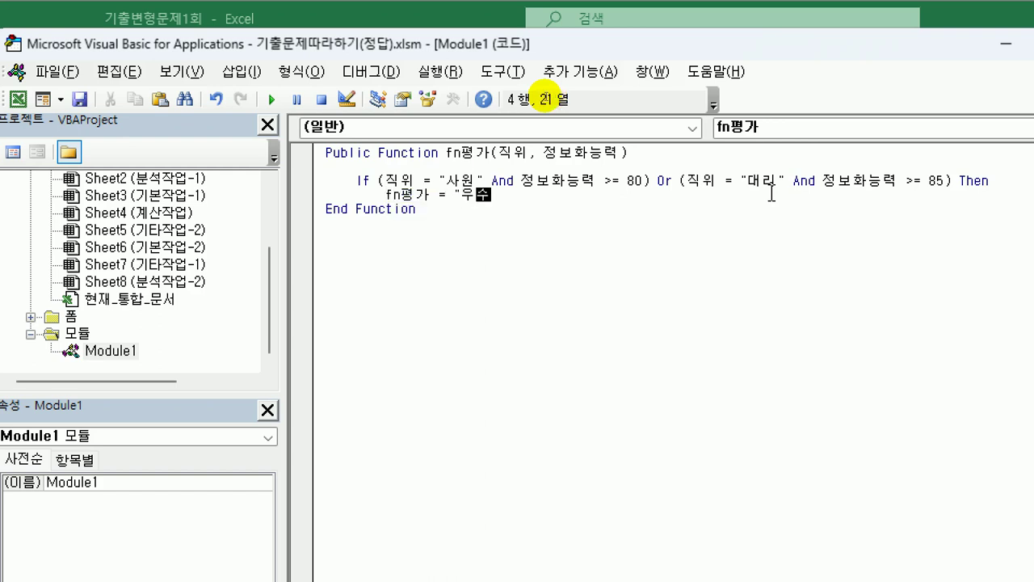
text(사원")
key(Return)
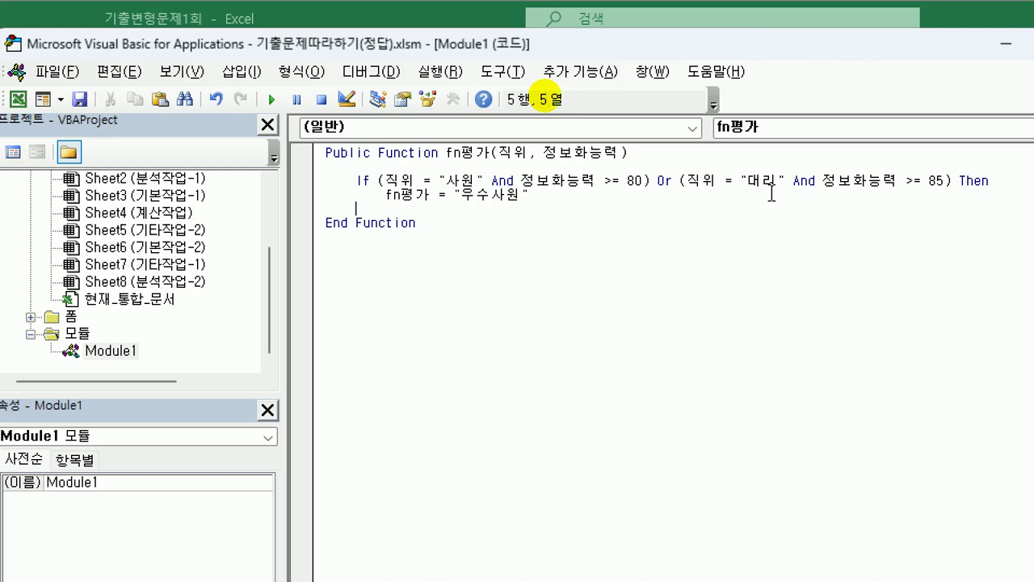
- Add an Else branch that assigns an empty string to fn평가 and close the block with End If
text(else)
key(Return)
key(Tab)
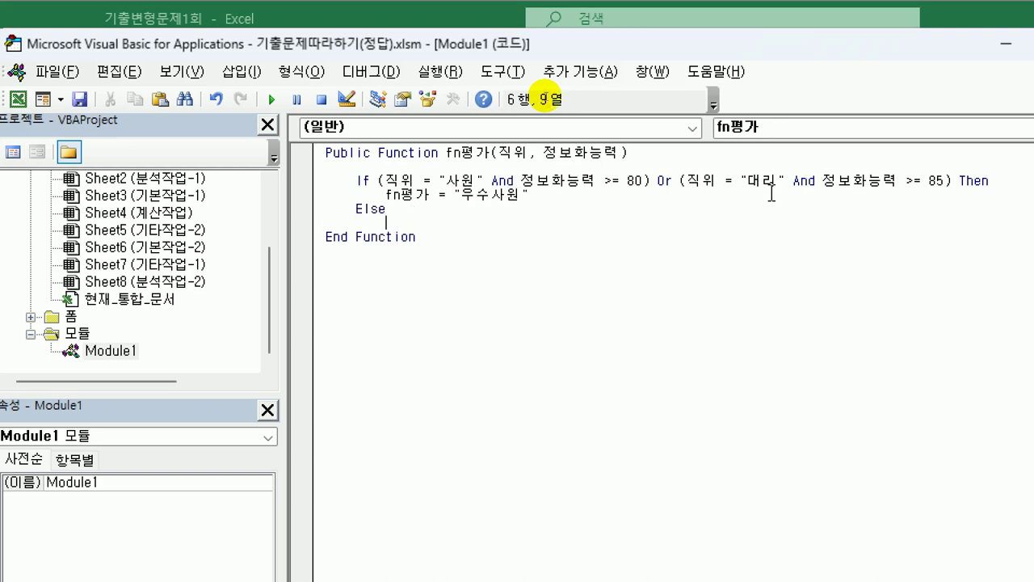
text(fn평가)
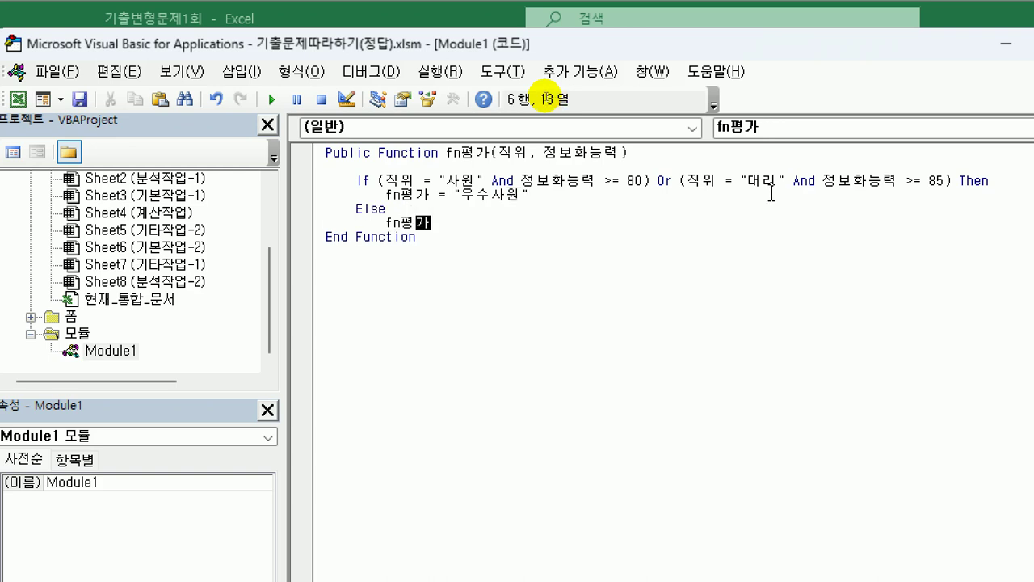
text( = "")
key(Return)
text(end if)
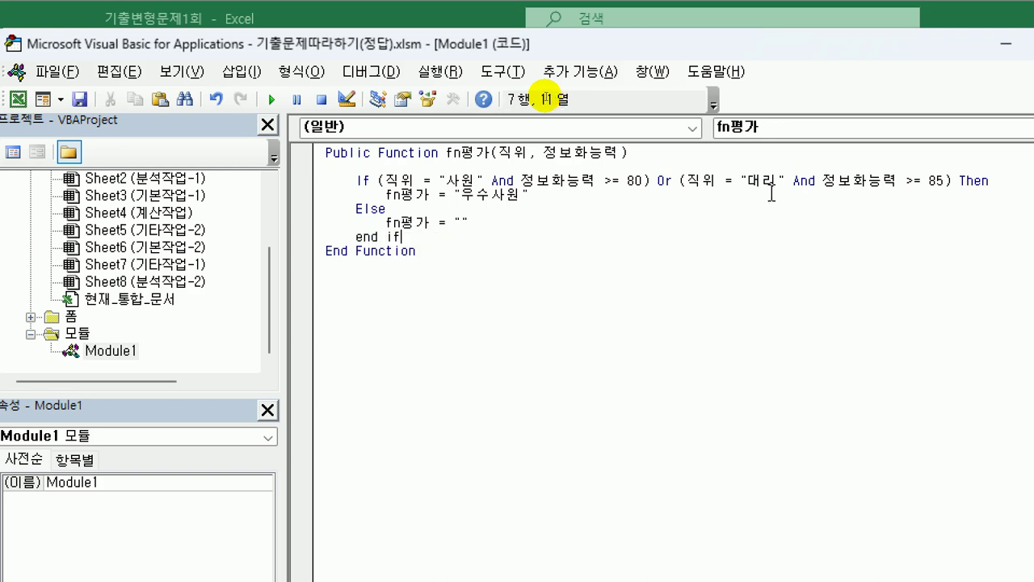
key(Return)
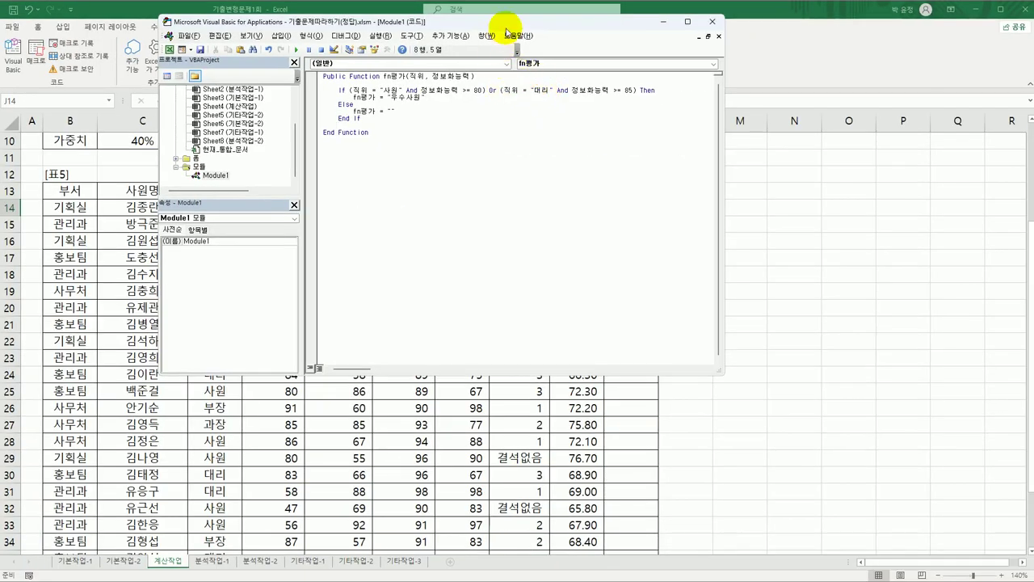
- Close the Visual Basic editor and insert the user-defined function fn평가 in K14 with D14 as 직위 and E14 as 정보화능력
drag(692, 46, 682, 80)
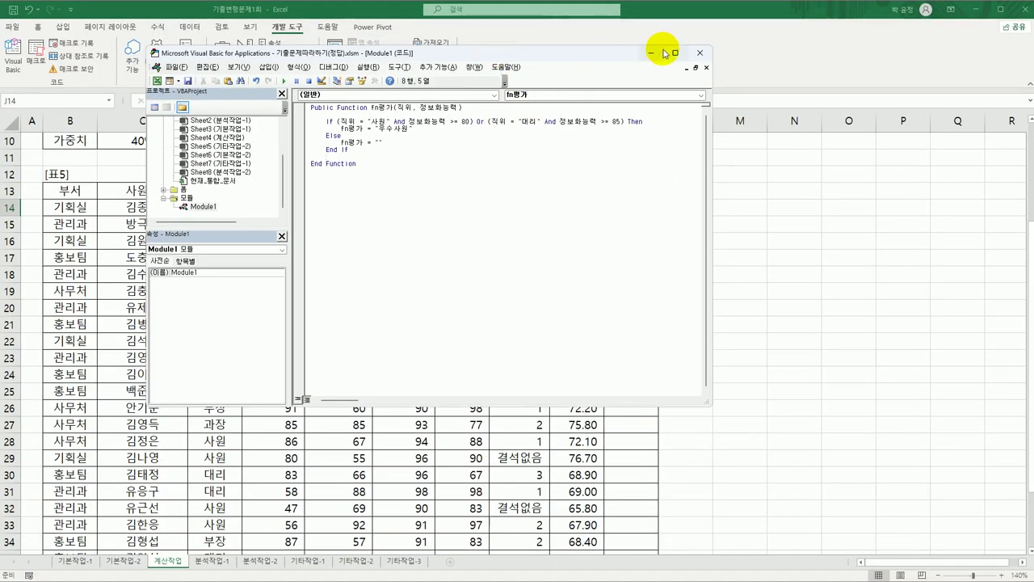
click(696, 49)
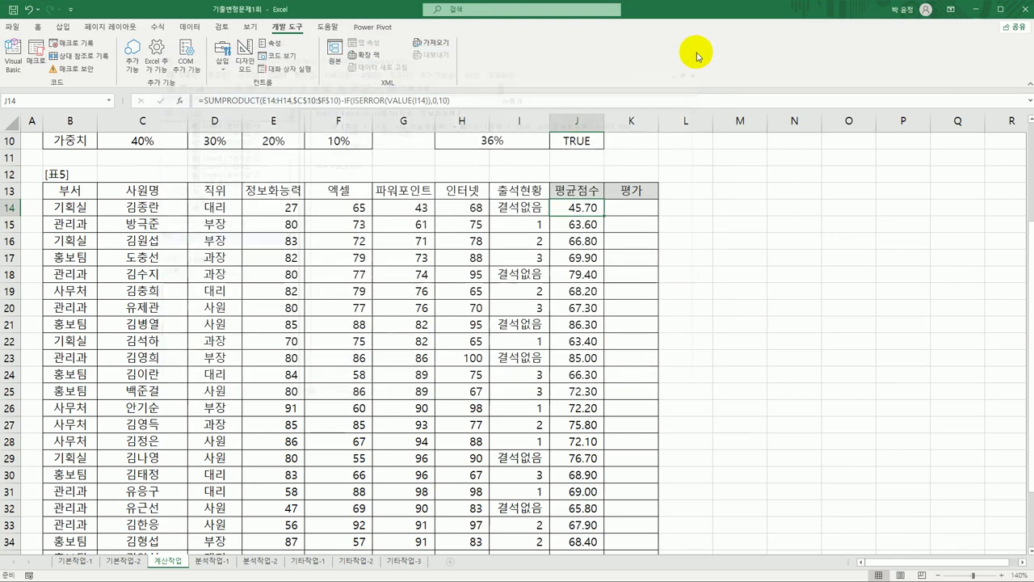
click(651, 209)
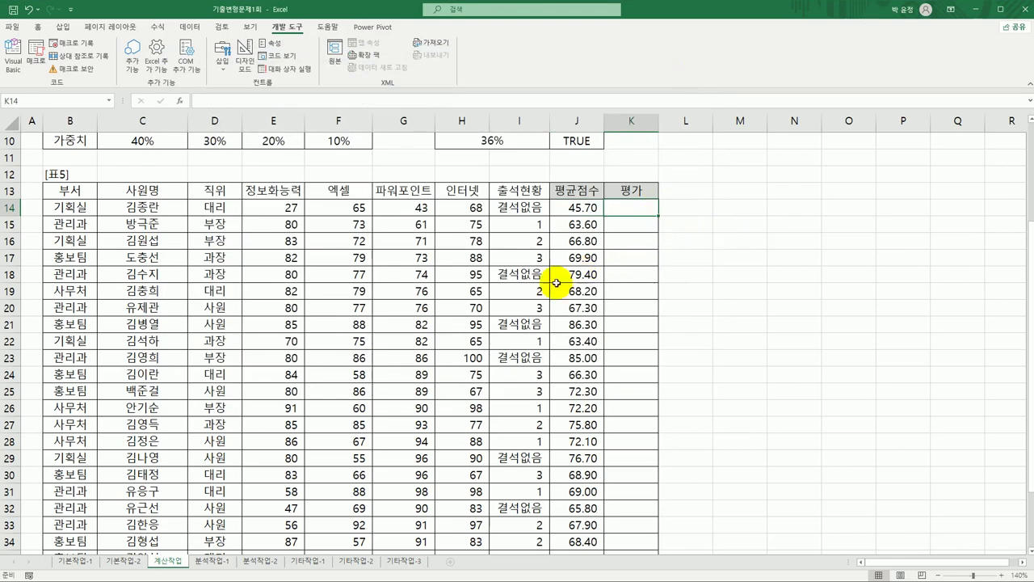
click(182, 102)
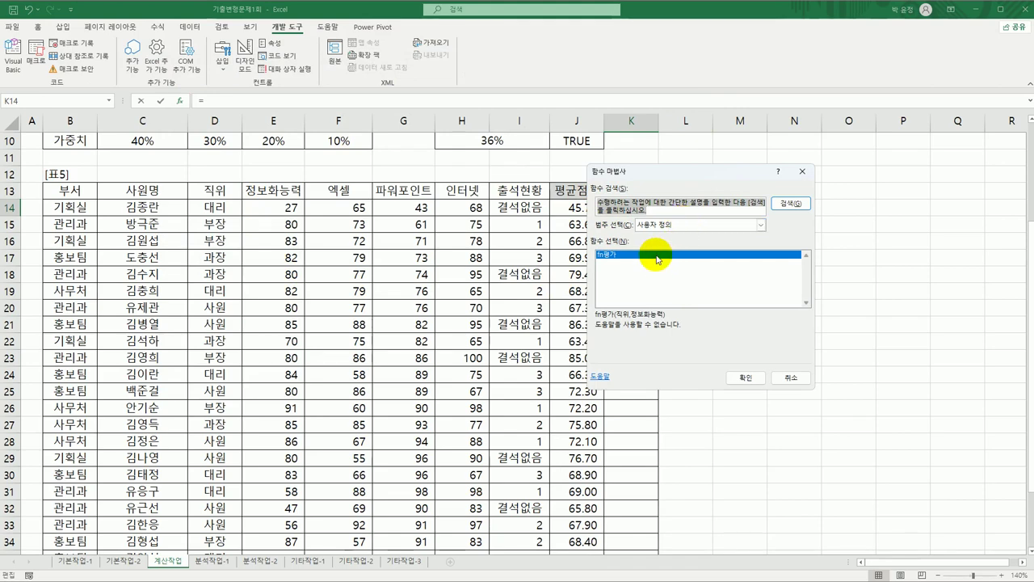
click(743, 377)
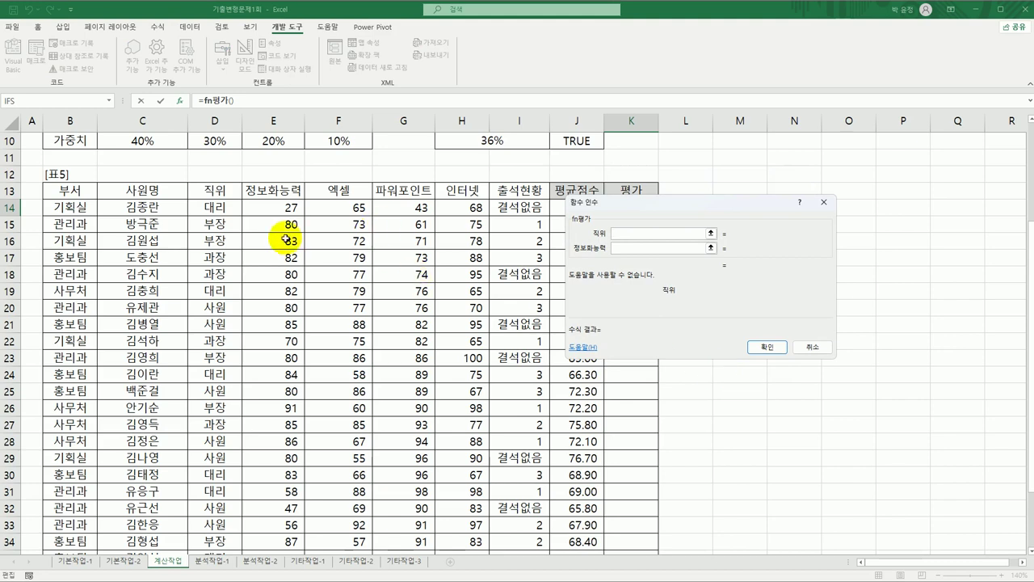
click(207, 214)
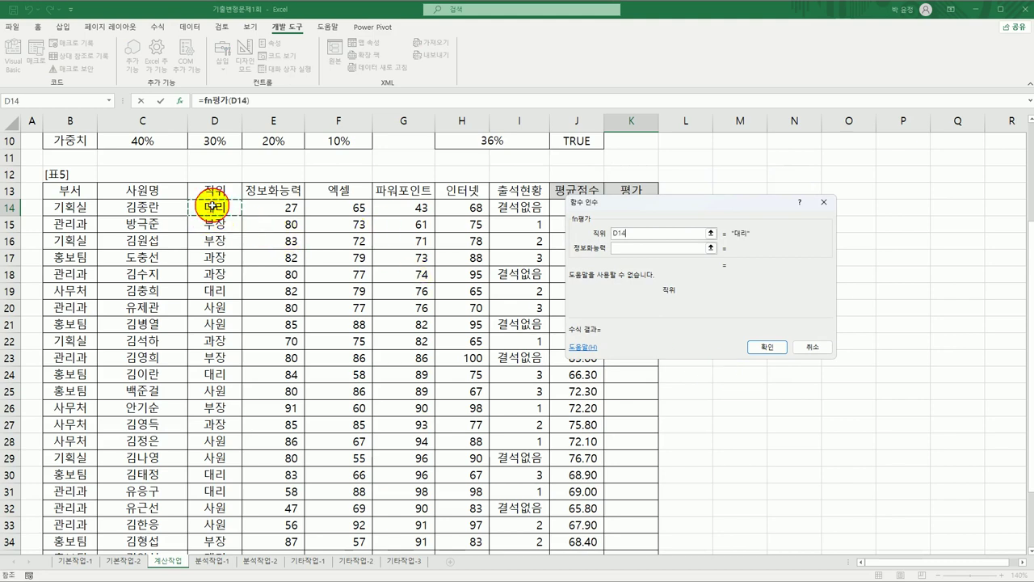
click(641, 250)
click(293, 206)
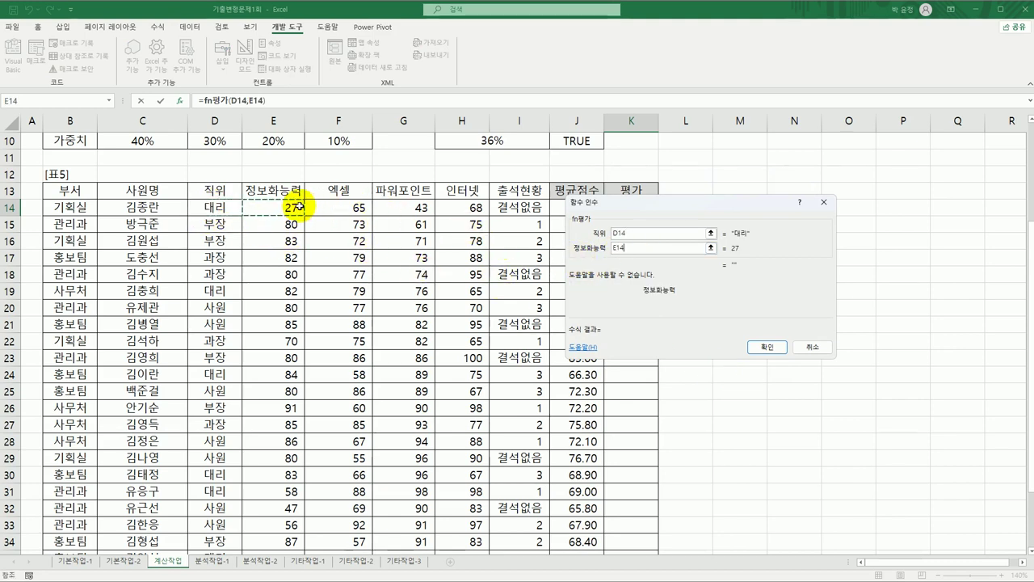
- Confirm the fn평가 function with arguments D14 and E14 in K14 and fill it down the 평가 column
click(765, 346)
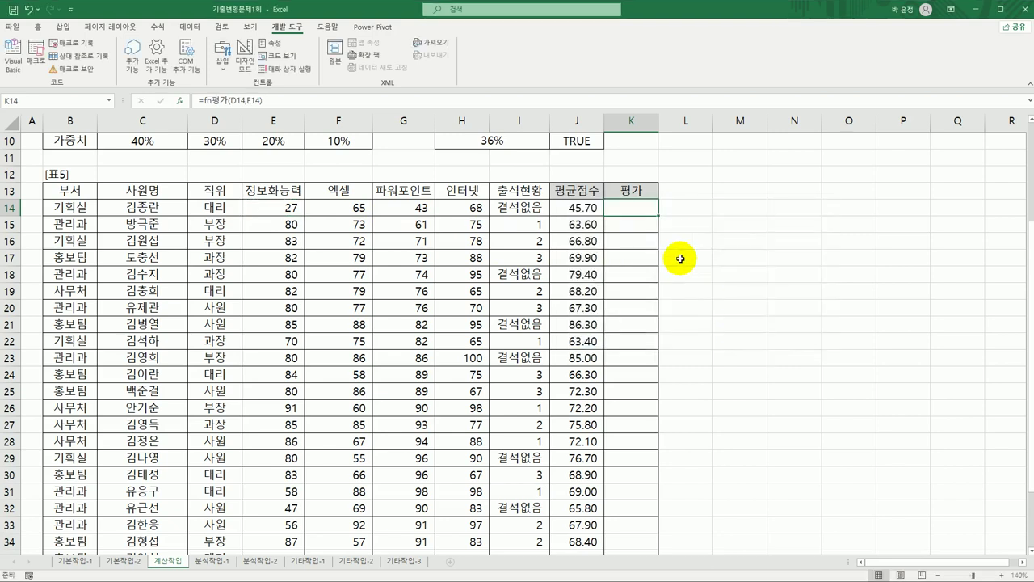
double_click(660, 218)
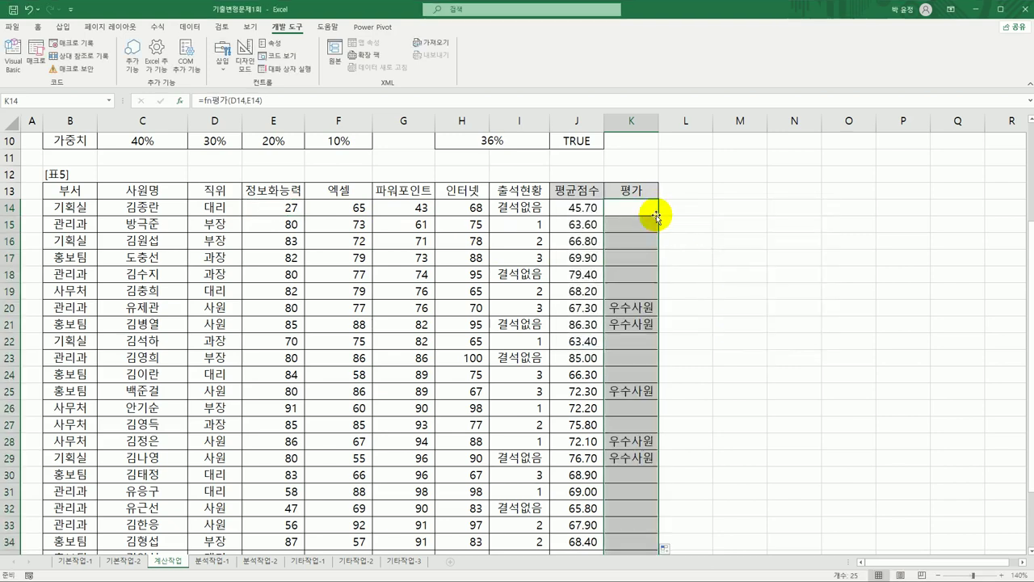
click(695, 282)
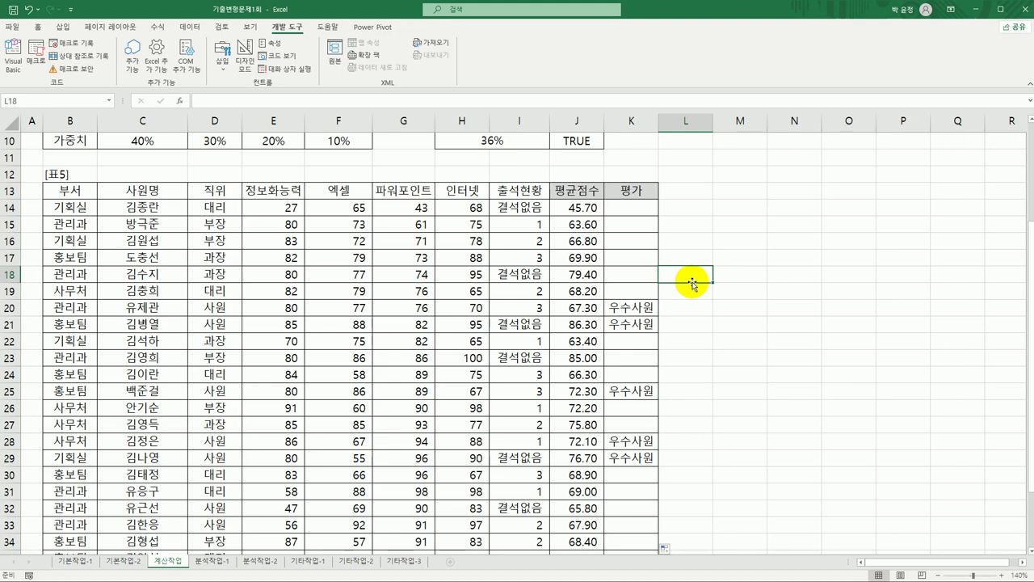
- On the 분석작업-1 sheet, start a Microsoft Query import at cell B3 with MS Access Database as the data source
click(227, 563)
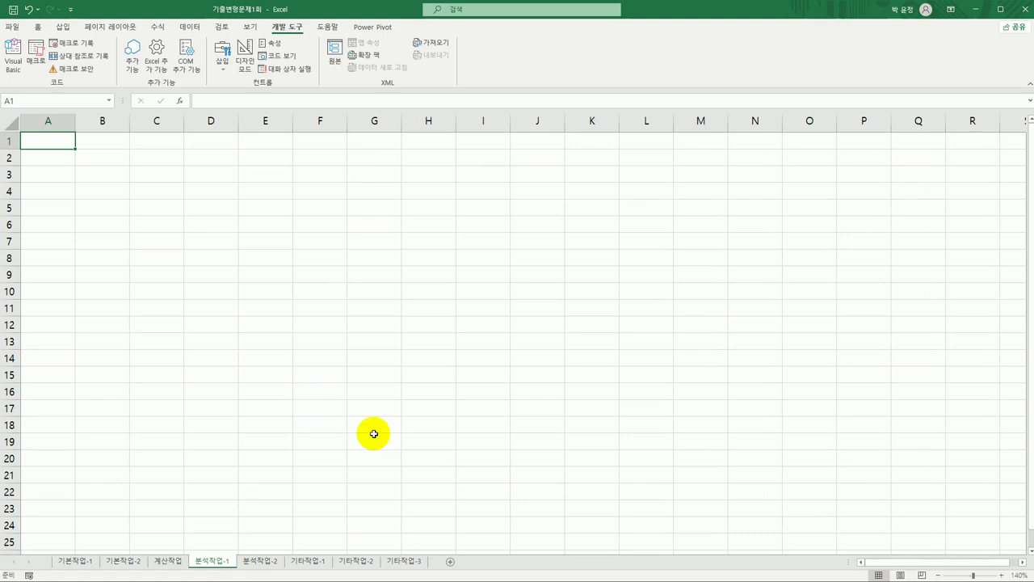
click(114, 177)
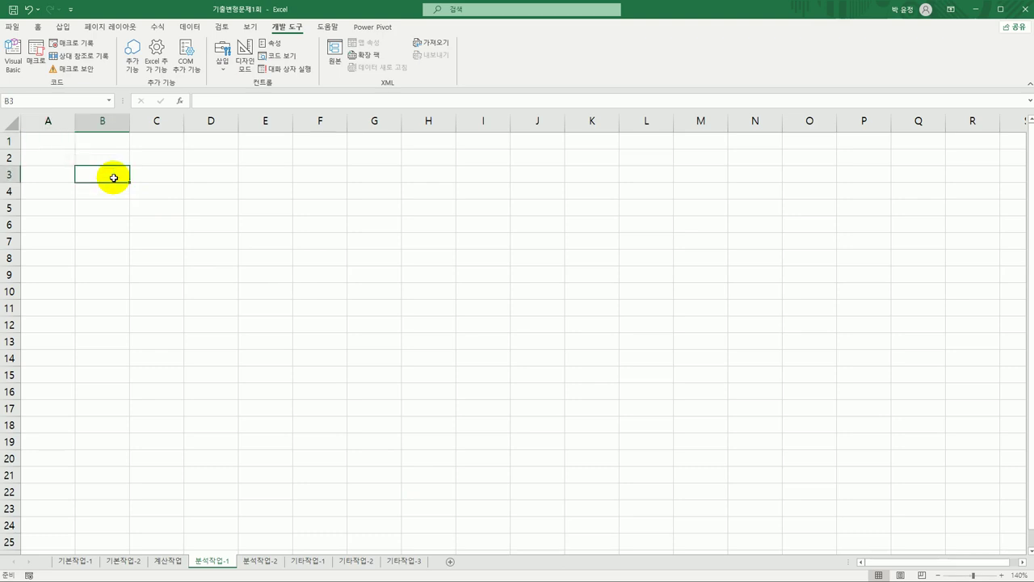
click(188, 27)
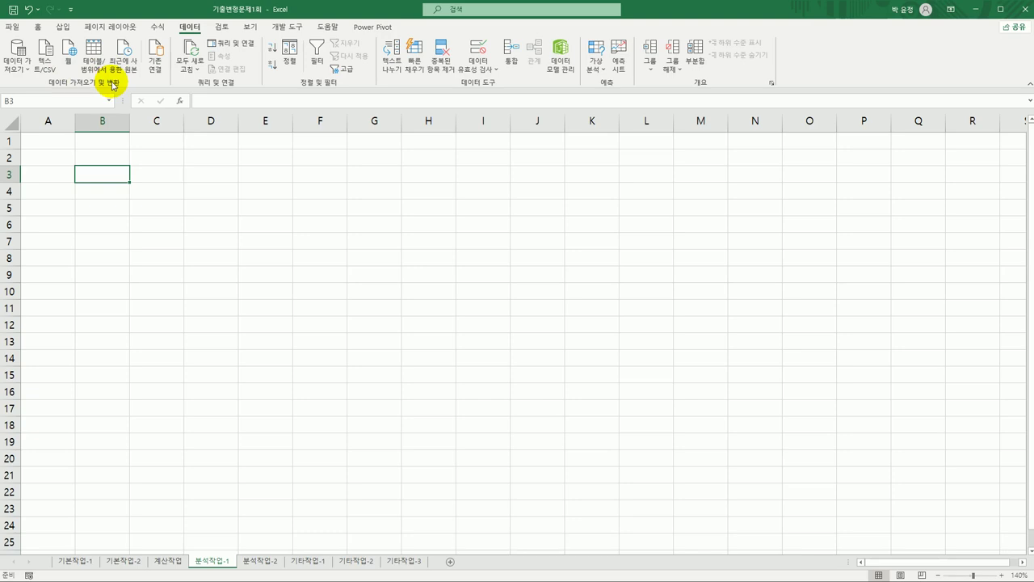
click(25, 72)
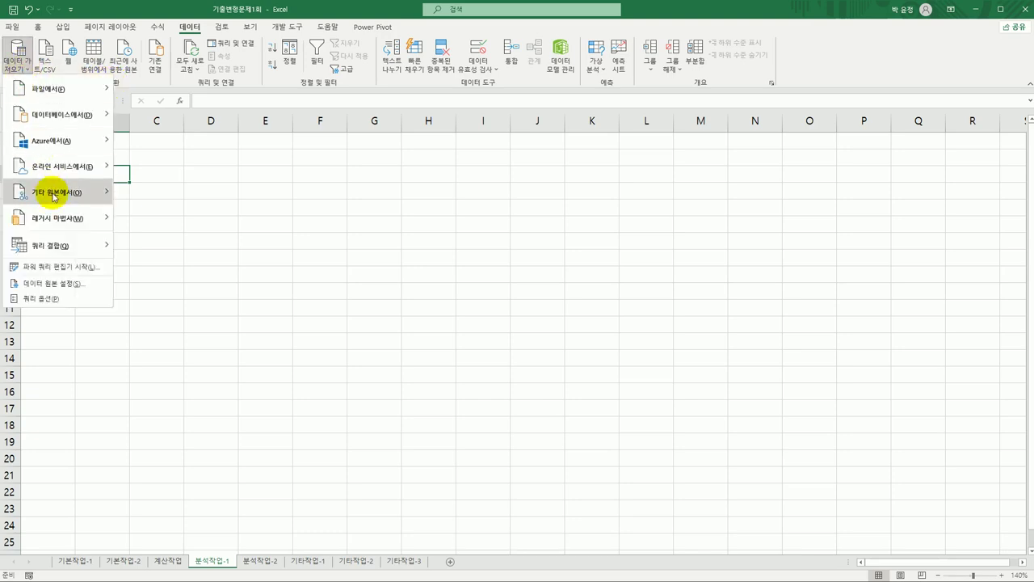
mouse_move(54, 197)
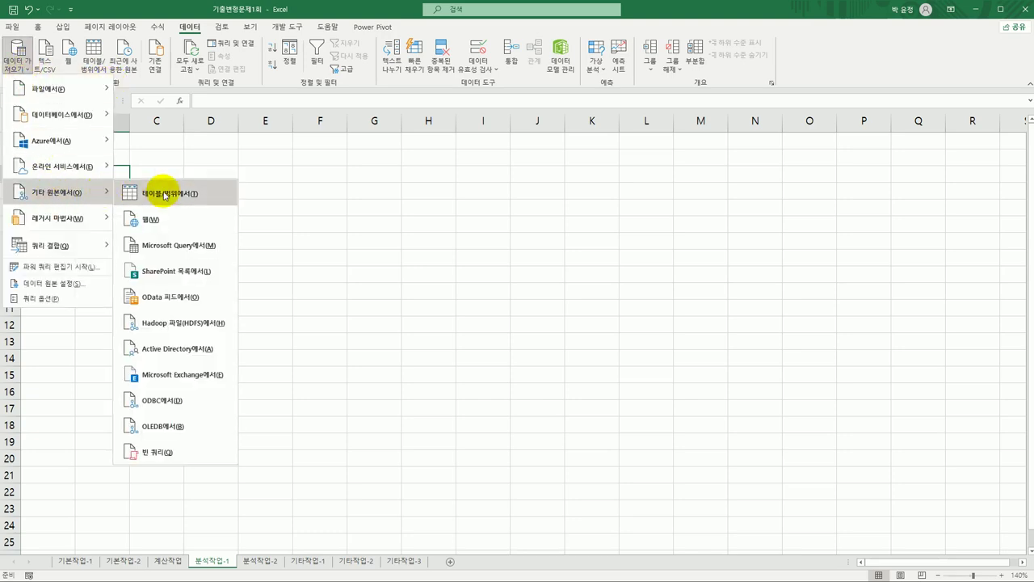
click(176, 252)
click(586, 288)
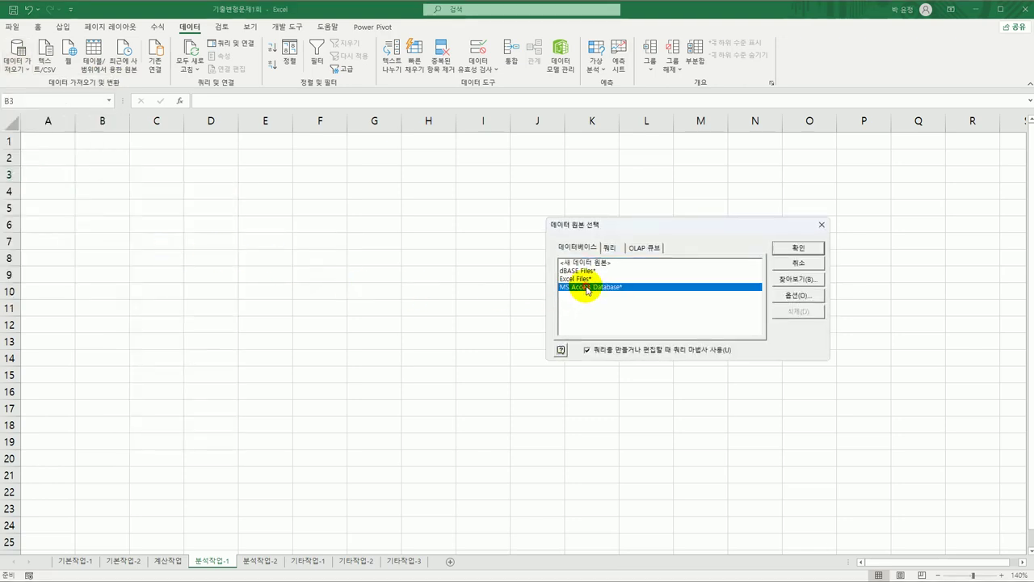
click(796, 247)
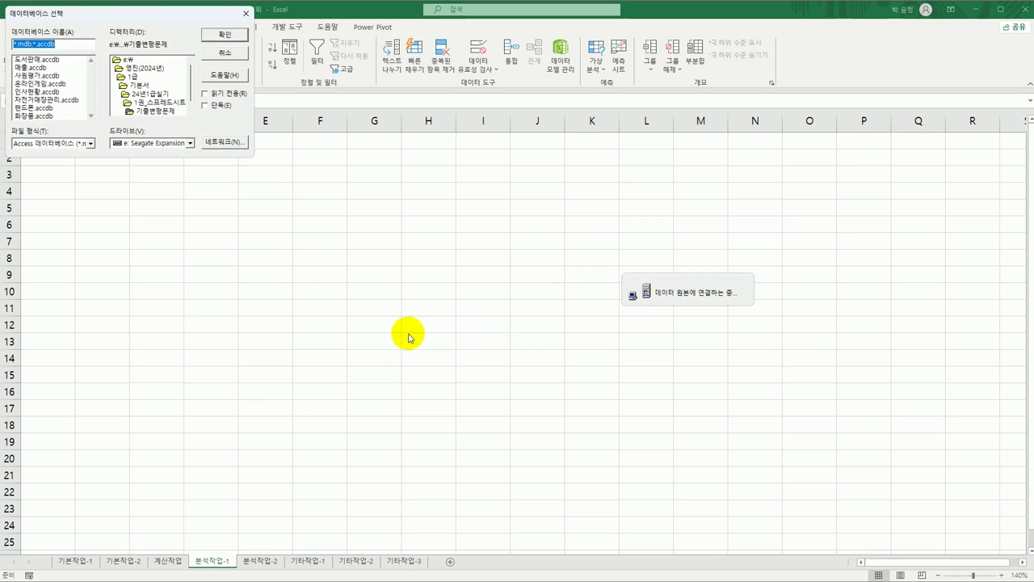
- Choose 사원평가.accdb as the database for the query
drag(148, 15, 380, 106)
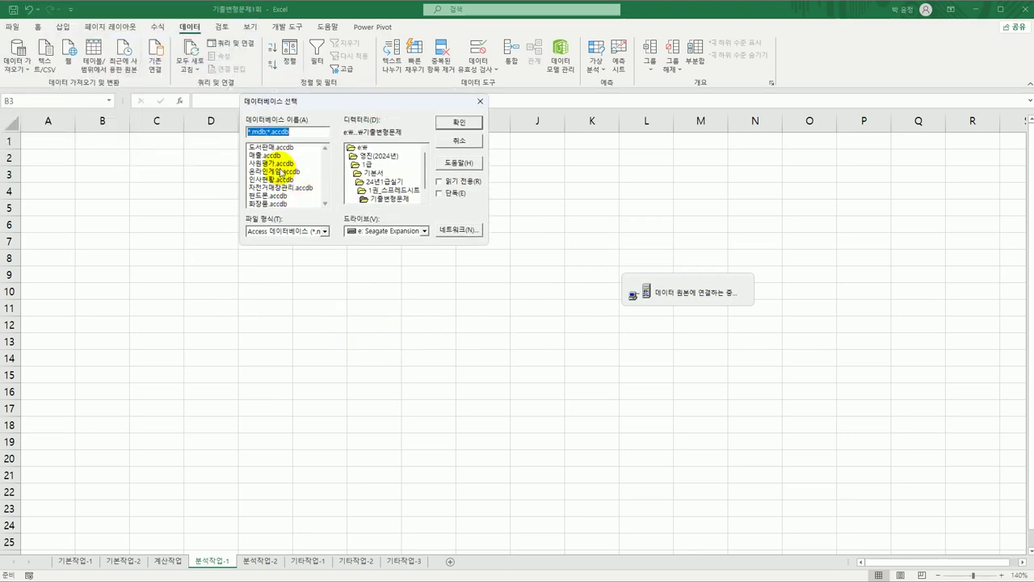
click(275, 164)
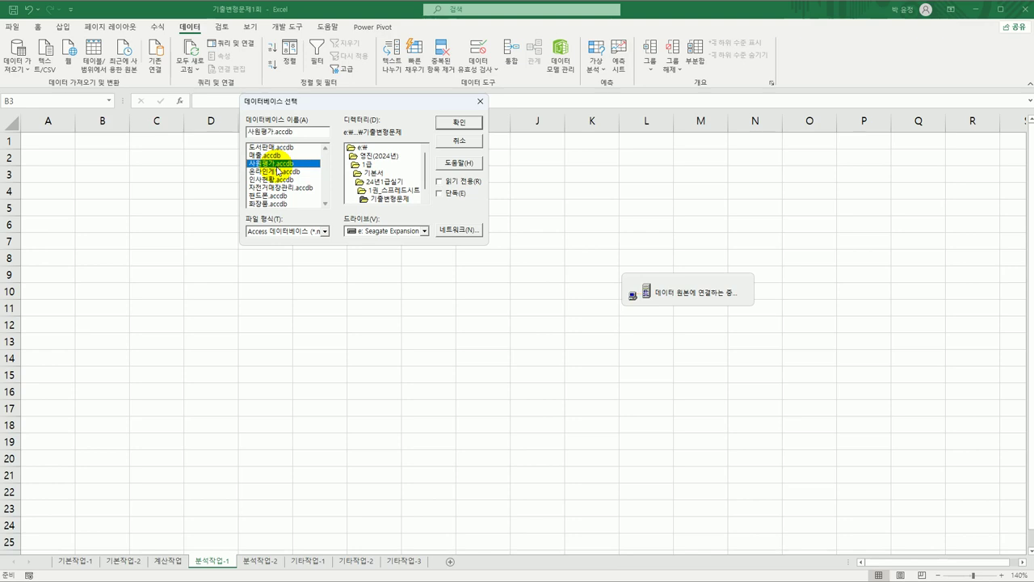
click(458, 122)
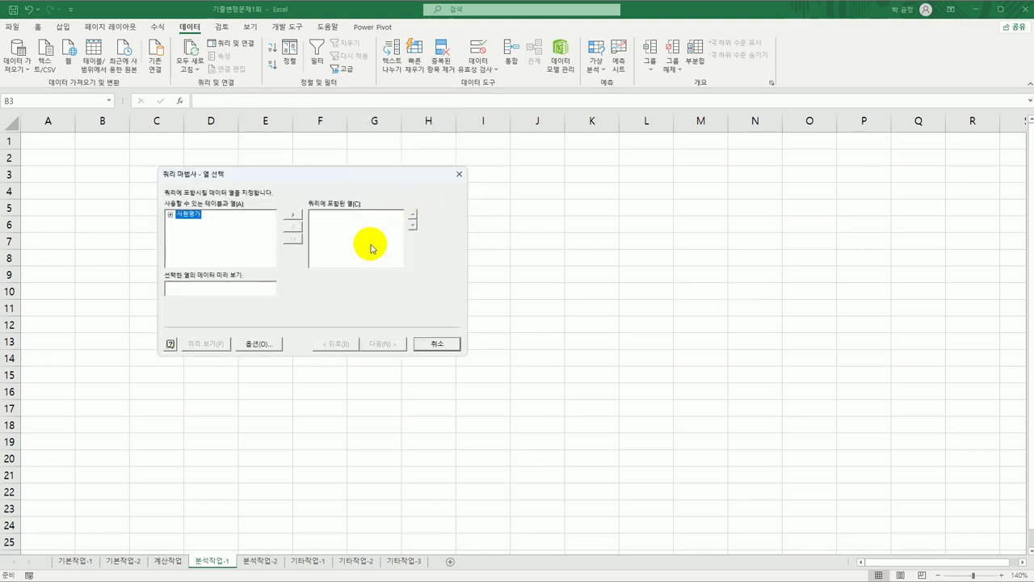
- Add the 직위, 부서, 정보화능력, 엑셀, 파워포인트 and 인터넷 columns of the 사원평가 table to the query
double_click(187, 217)
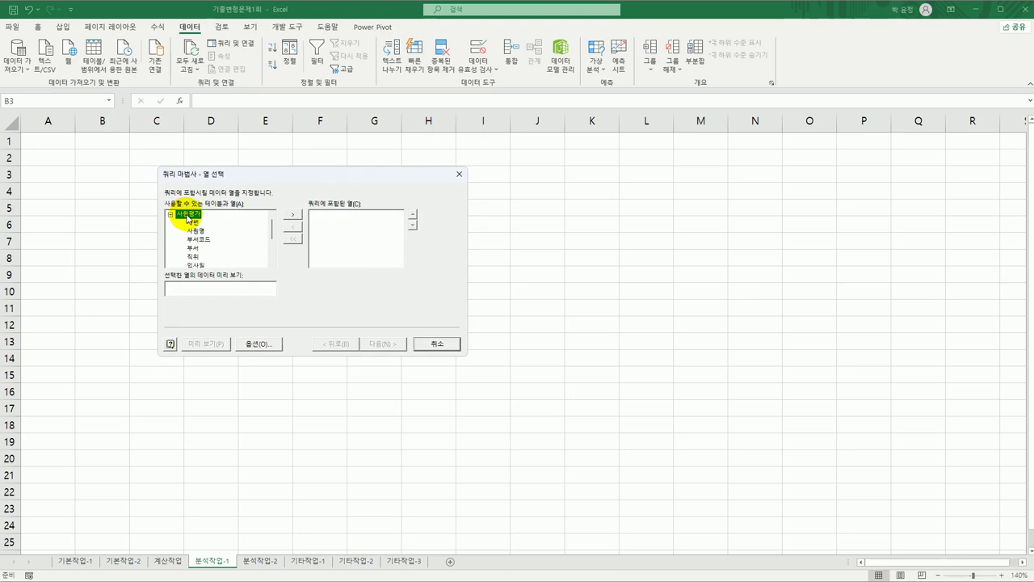
double_click(194, 256)
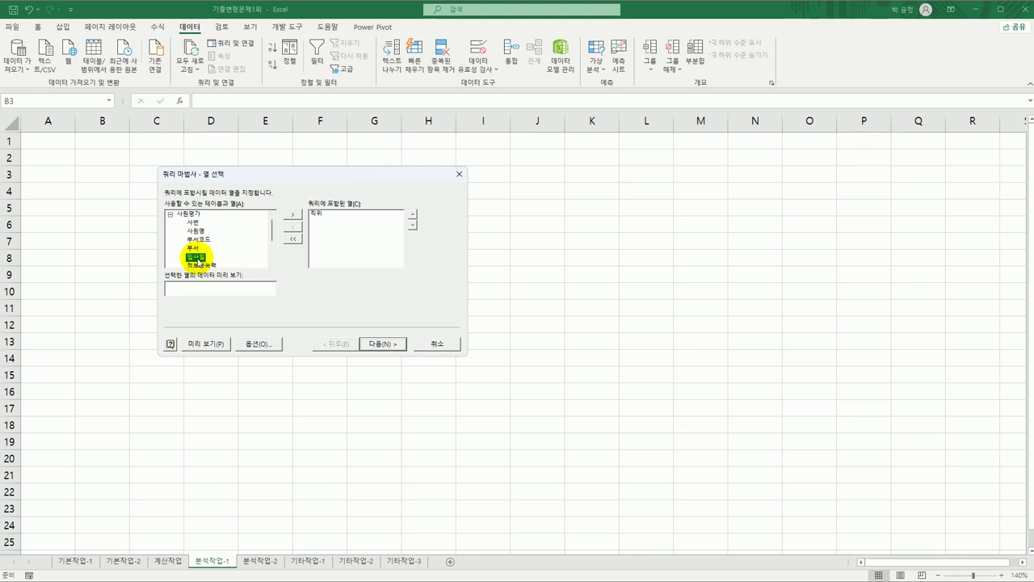
double_click(195, 248)
double_click(203, 257)
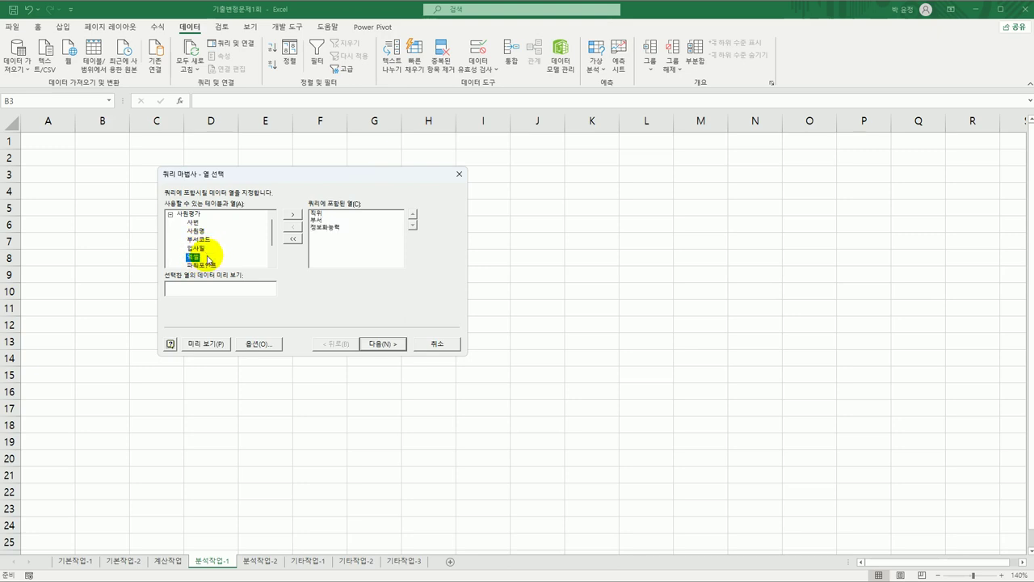
double_click(196, 258)
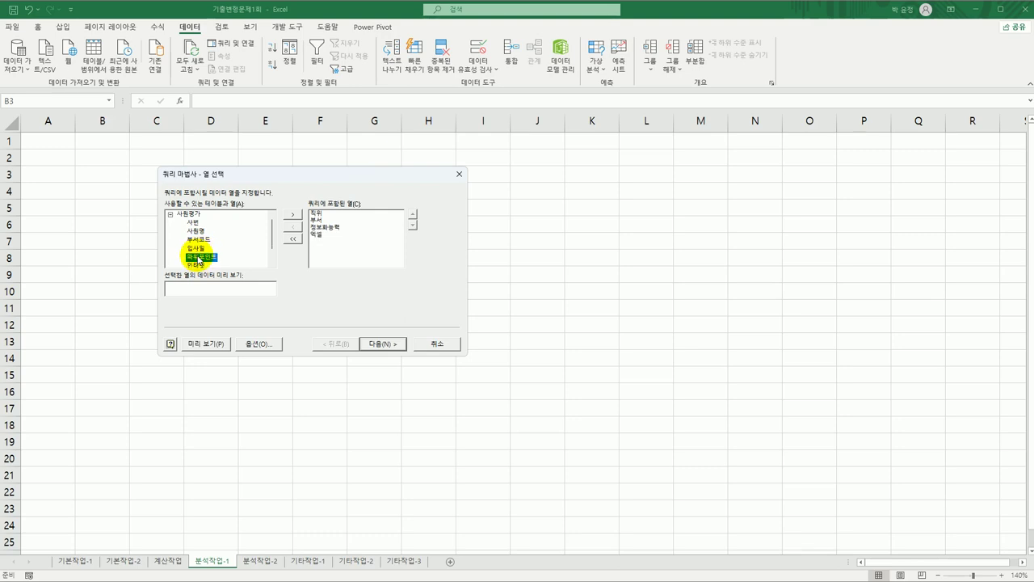
double_click(199, 257)
double_click(199, 258)
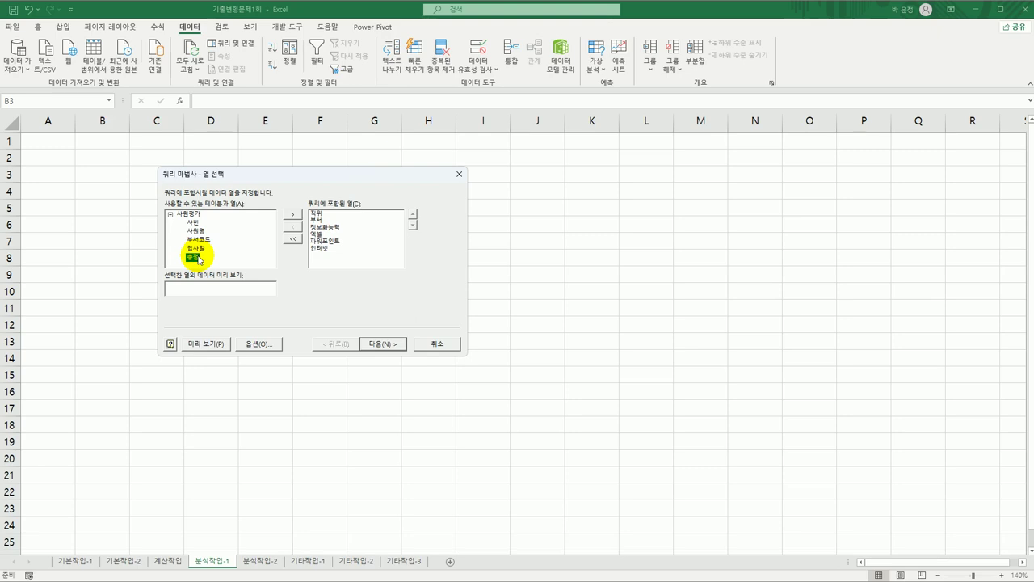
- Finish the query without filters or sorting and import its data as a PivotTable report at B3 of the existing worksheet
click(384, 346)
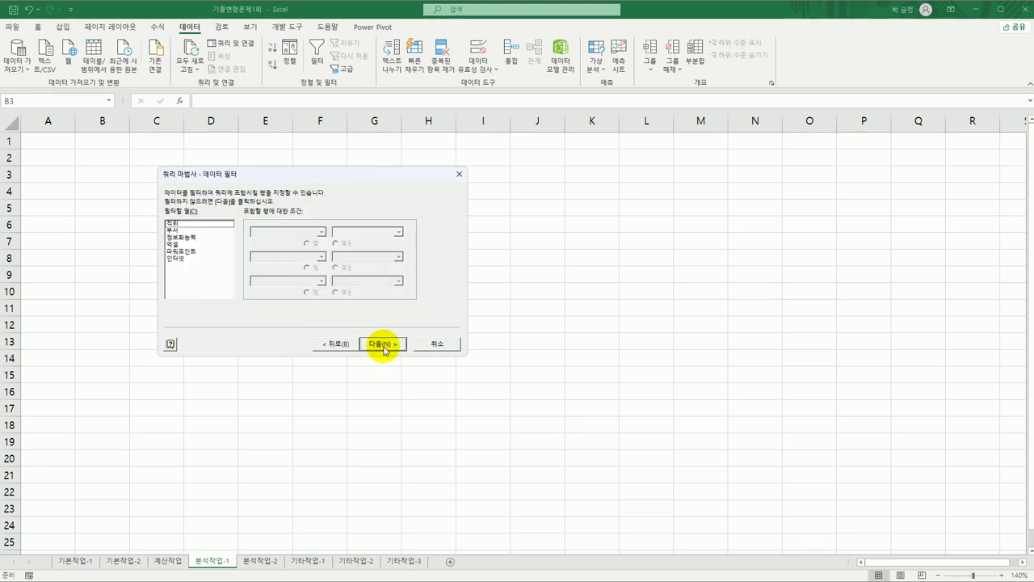
click(385, 348)
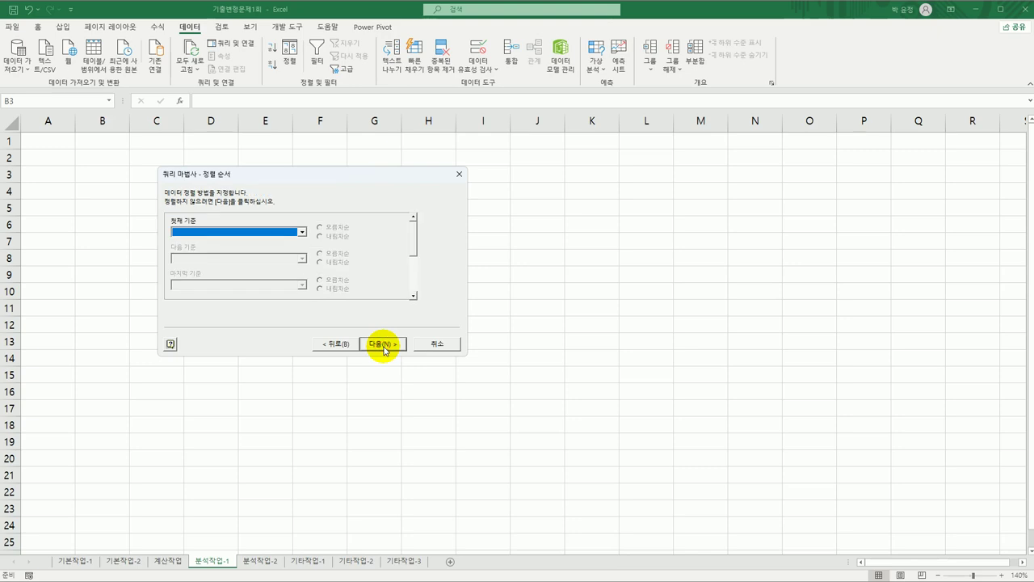
click(383, 344)
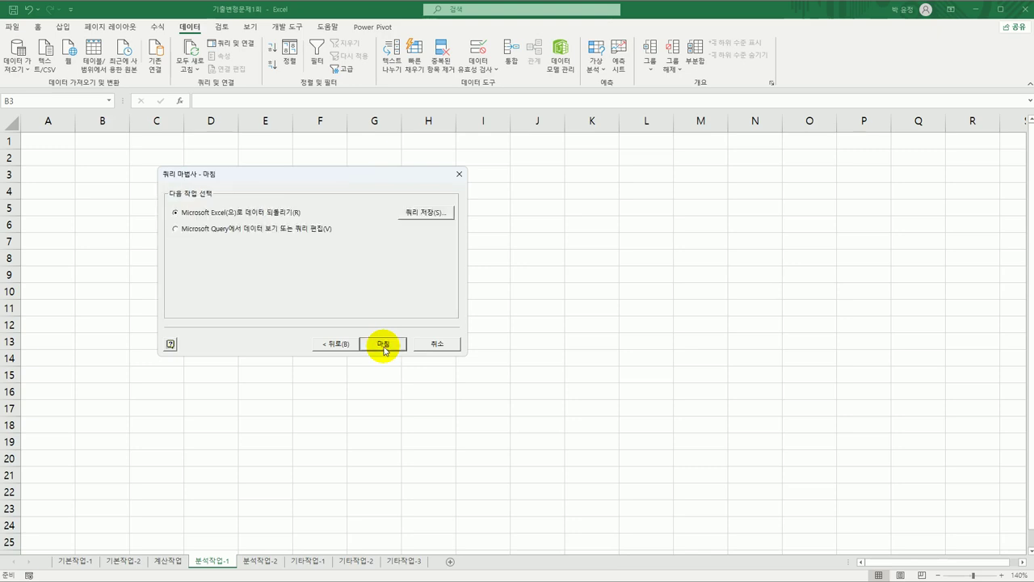
click(383, 345)
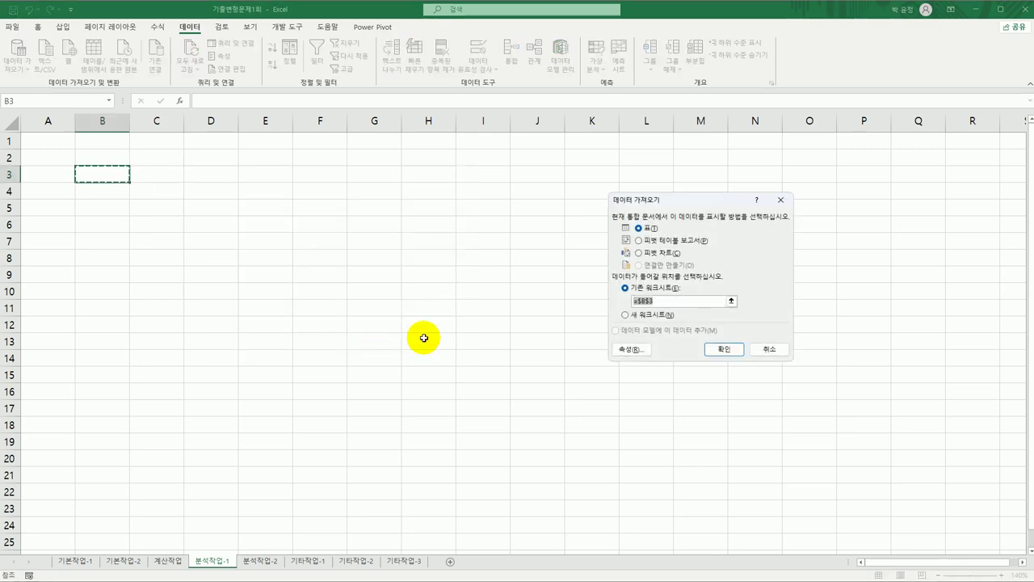
click(649, 240)
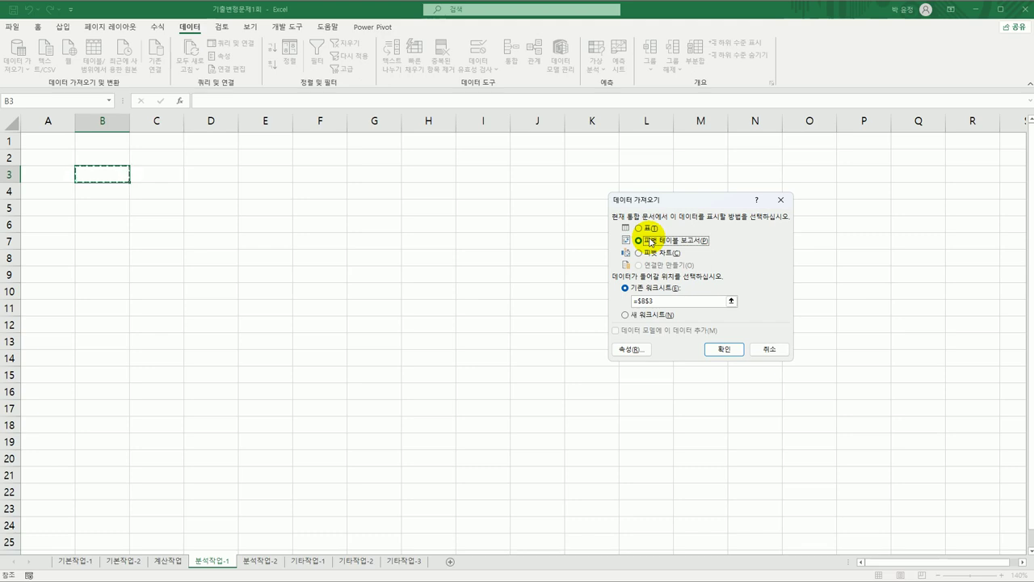
click(717, 349)
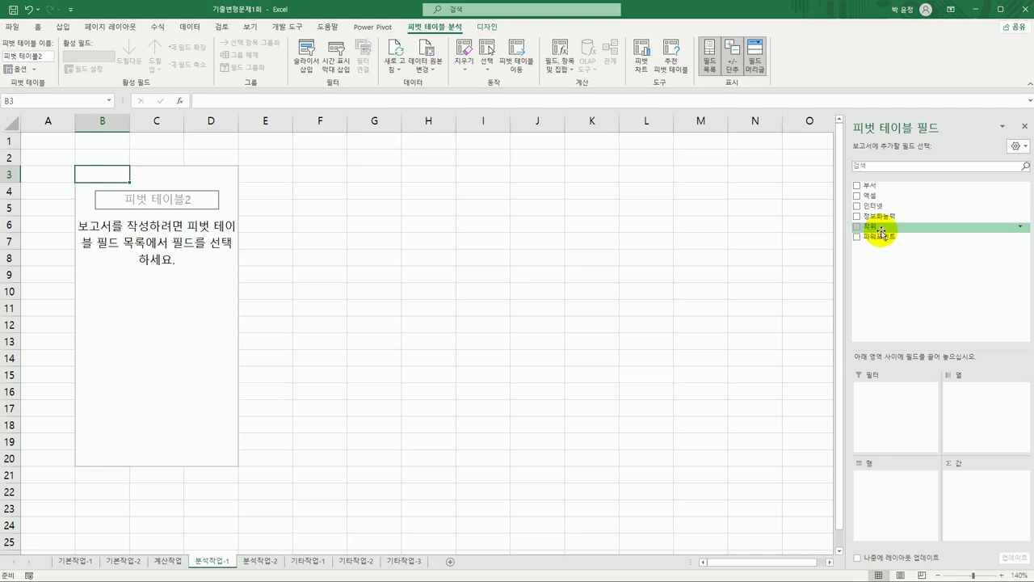
- Lay out the PivotTable with 직위 as filter, 부서 as rows, and 정보화능력, 엑셀, 파워포인트 and 인터넷 as values
drag(878, 229, 887, 406)
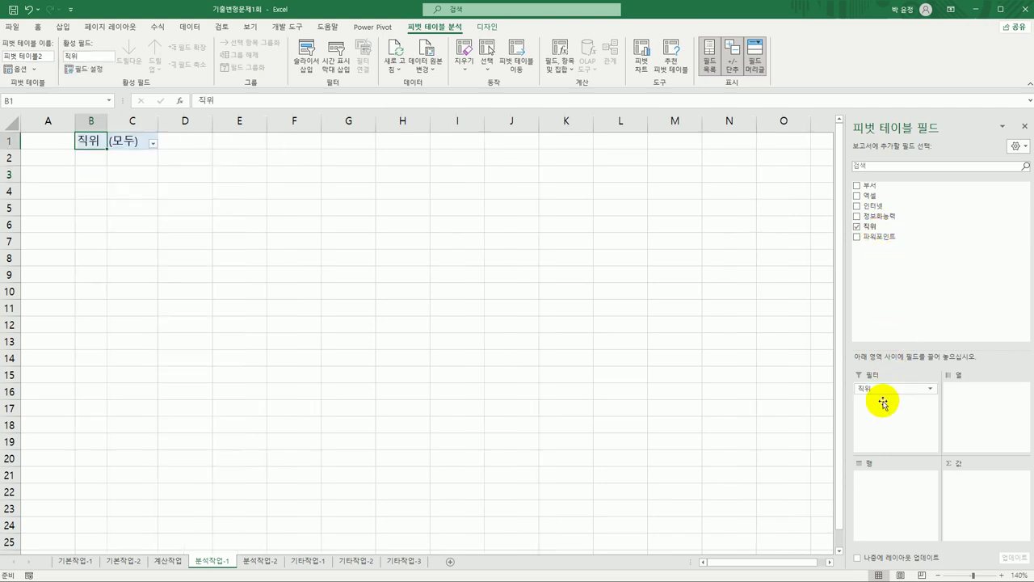
drag(871, 186, 888, 506)
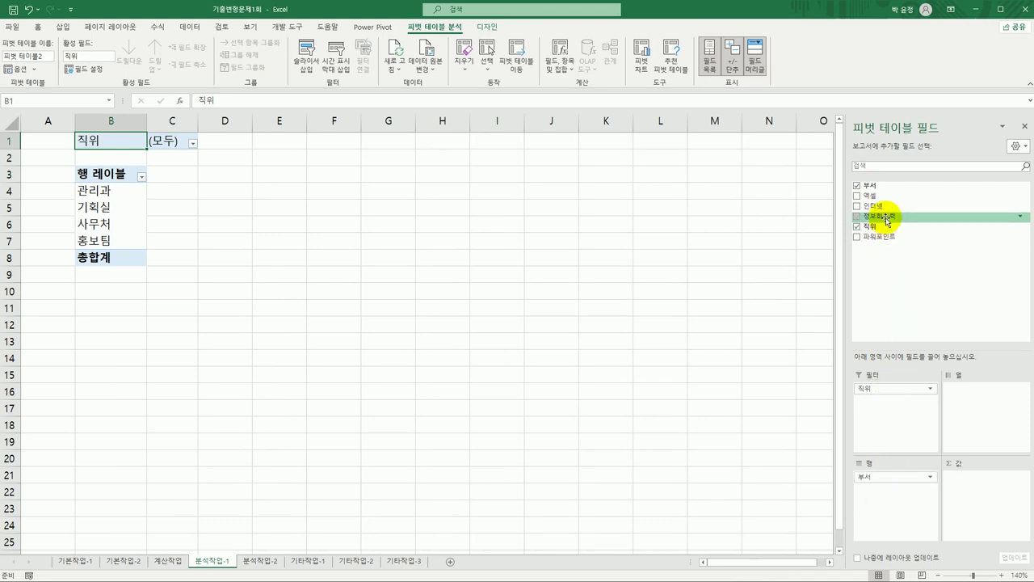
drag(887, 216, 964, 508)
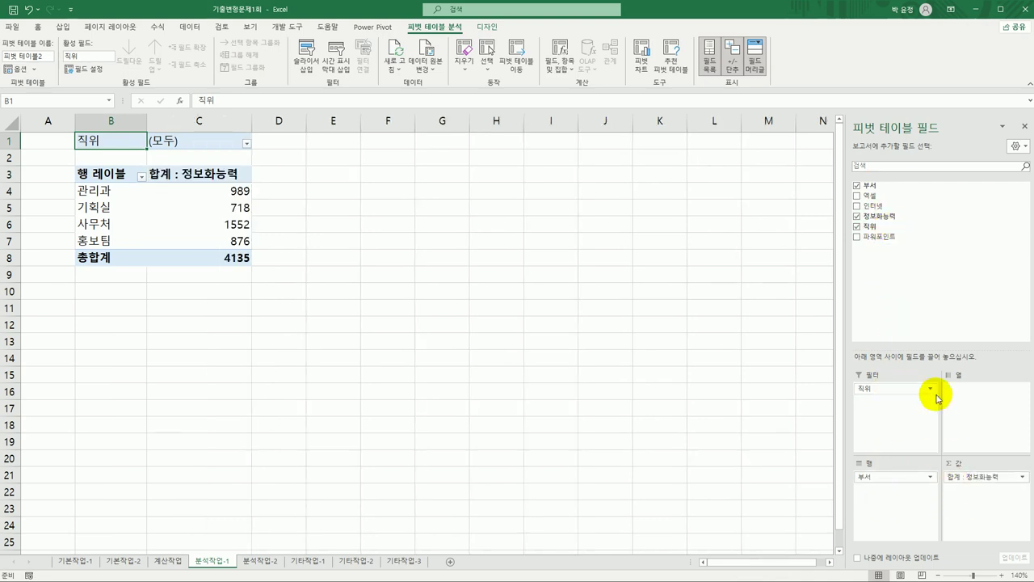
drag(876, 198, 973, 533)
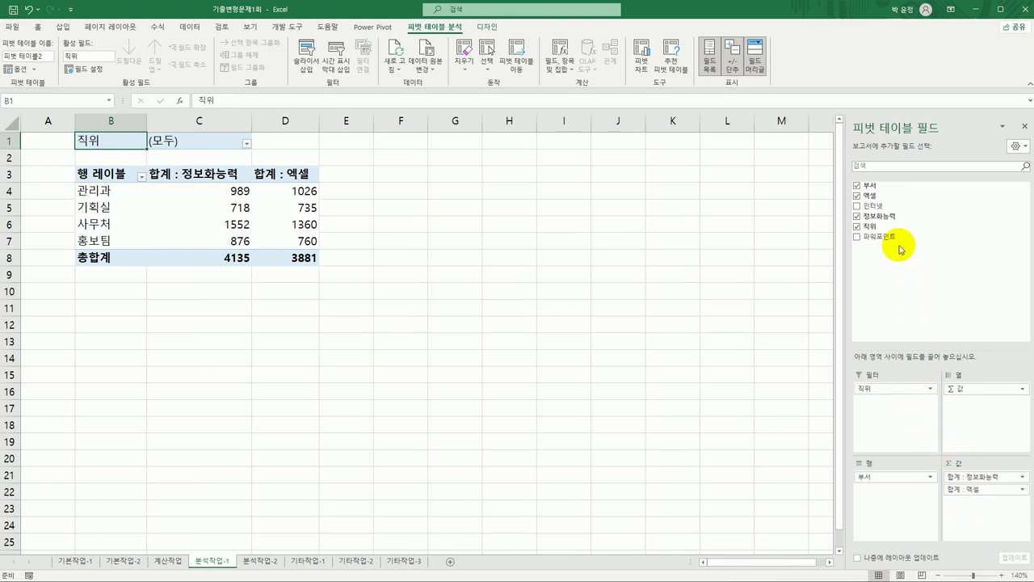
drag(893, 236, 994, 514)
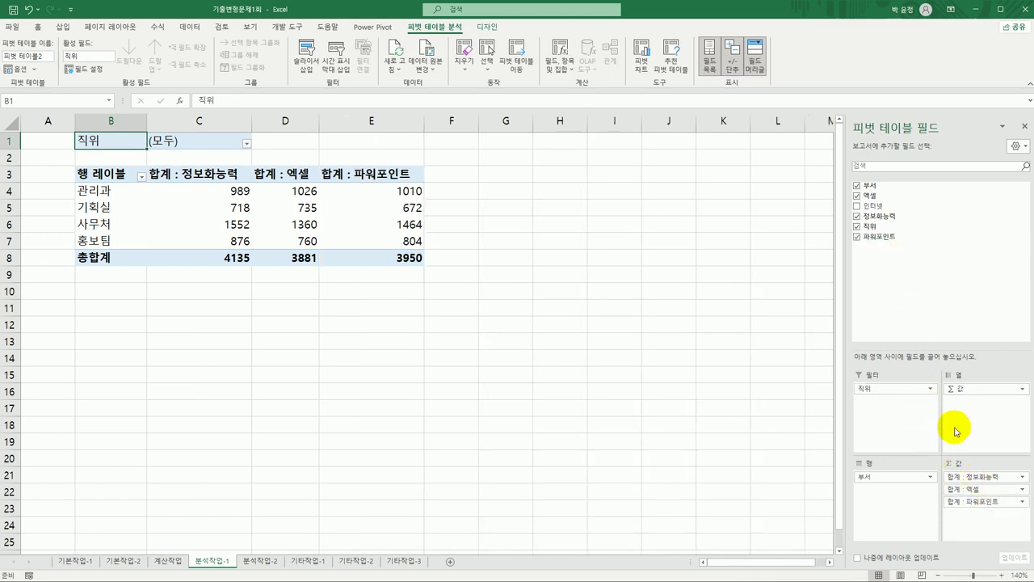
drag(901, 204, 976, 531)
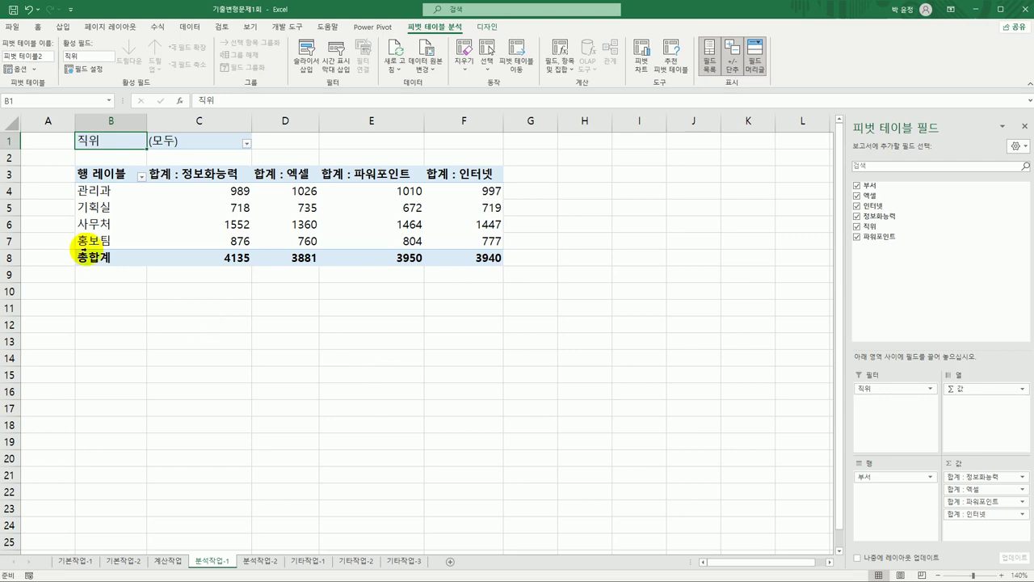
- Set the PivotTable's report layout to tabular form
click(194, 176)
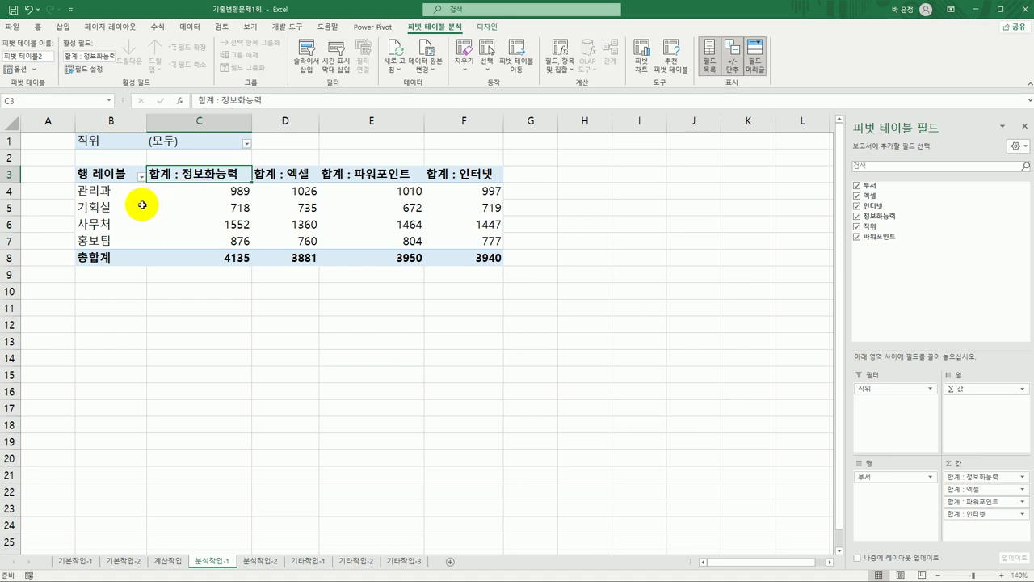
click(121, 174)
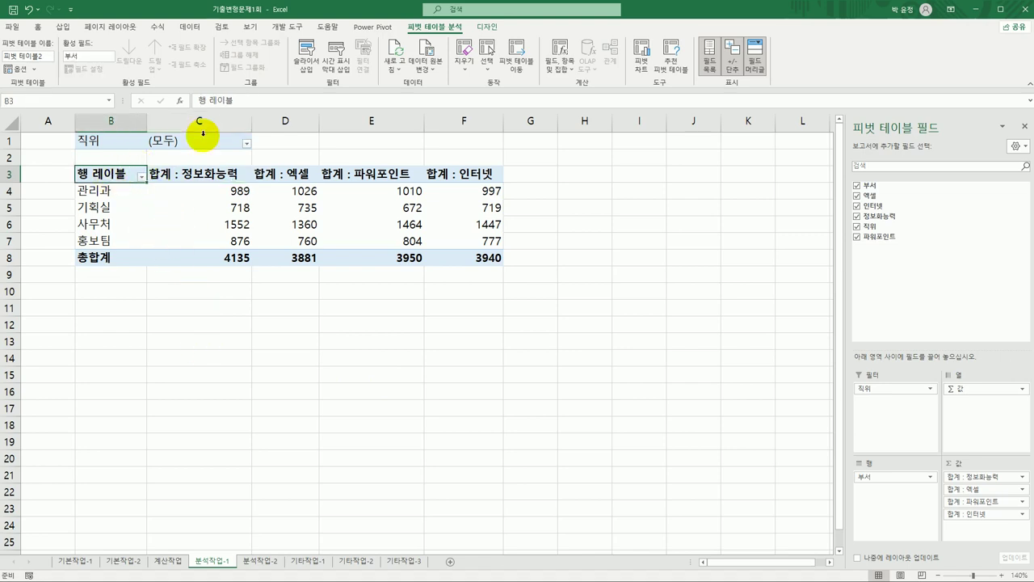
click(489, 31)
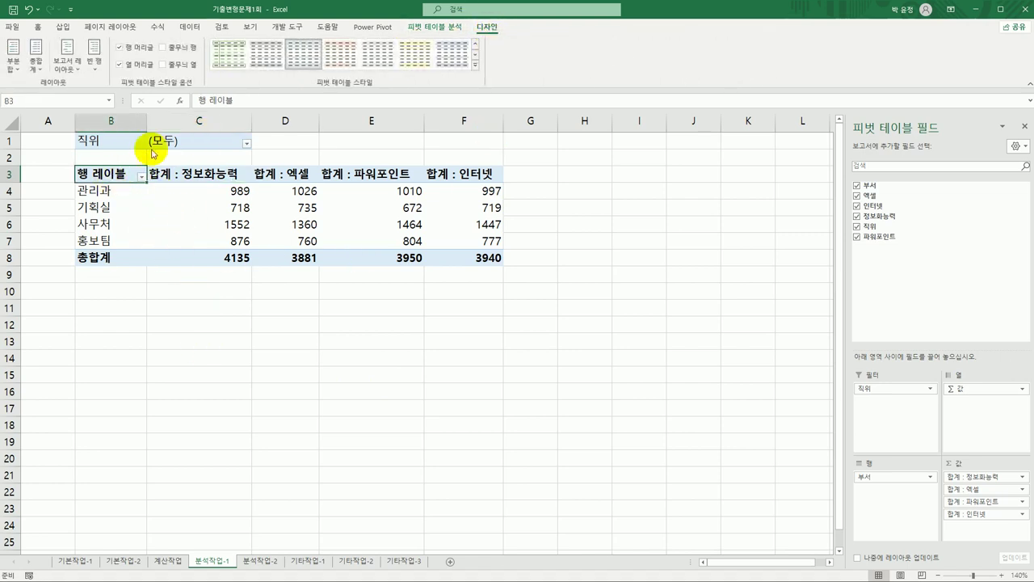
click(71, 63)
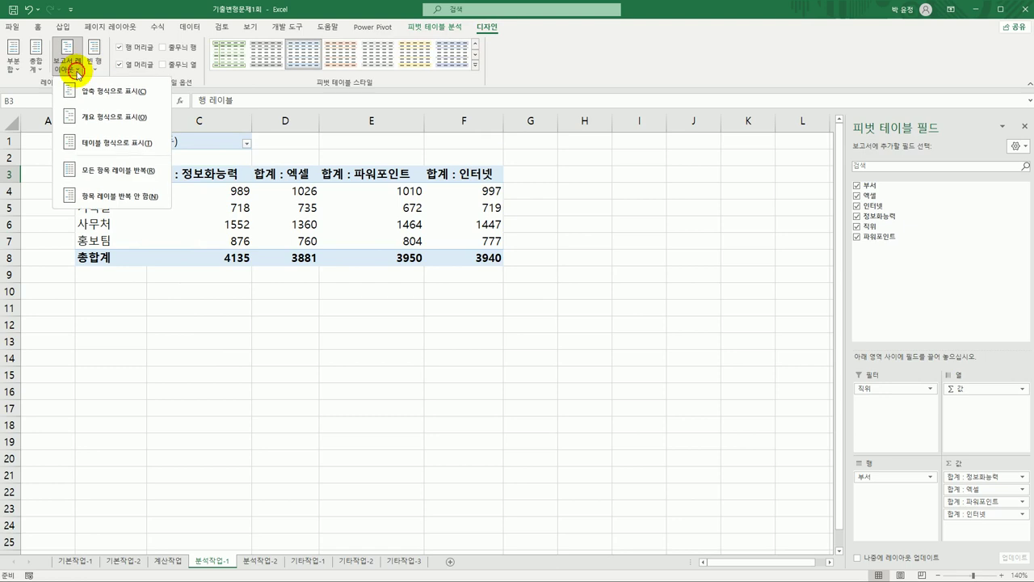
click(93, 148)
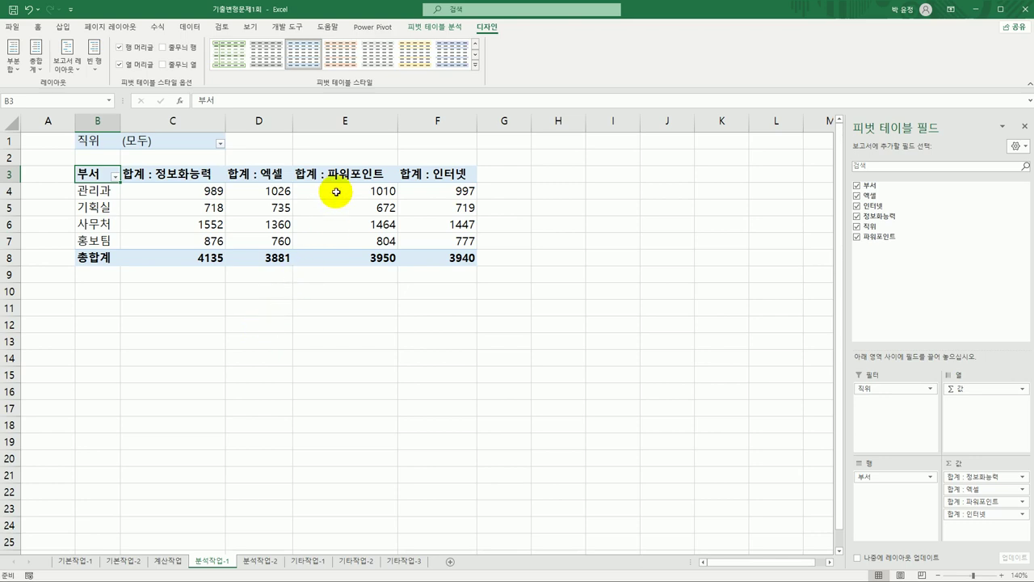
- Start a new calculated field in the PivotTable and name it 표준편차
click(433, 29)
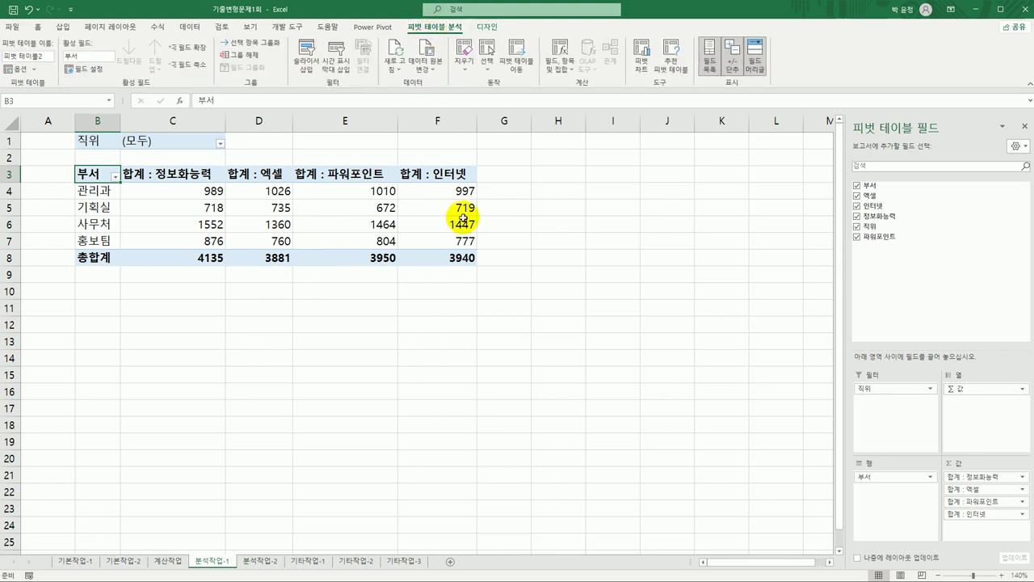
click(565, 71)
click(567, 102)
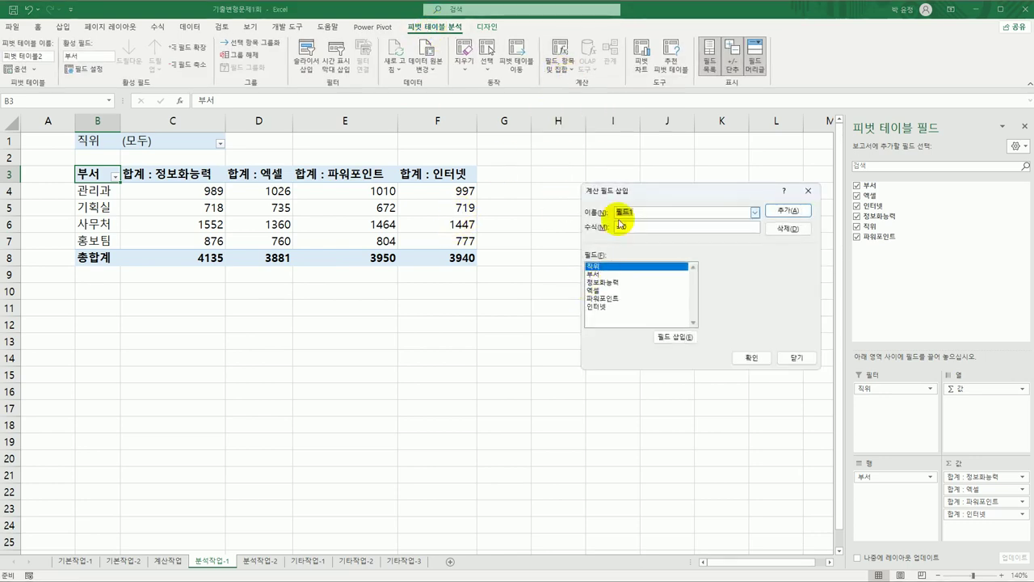
drag(653, 196, 559, 156)
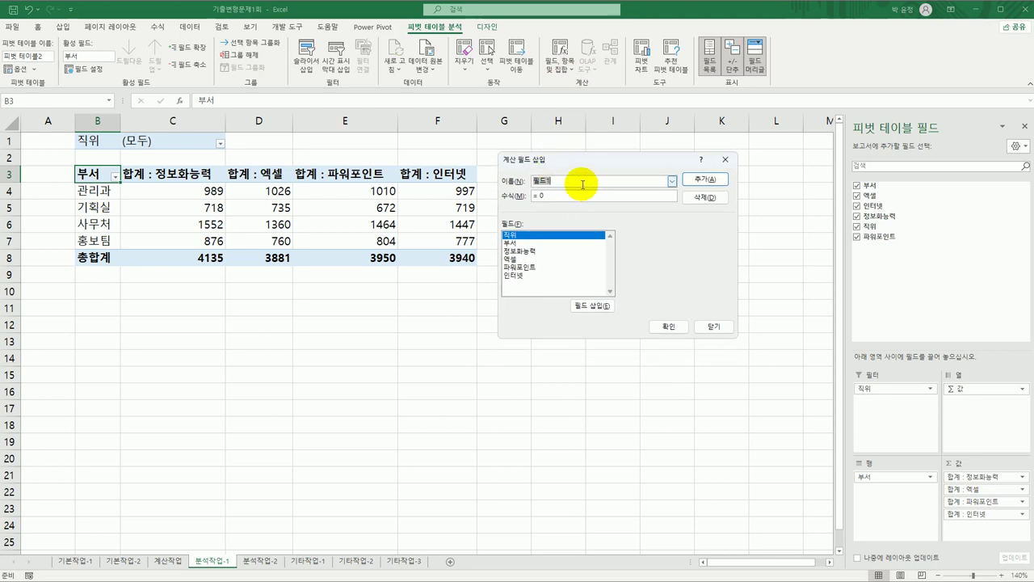
text(프)
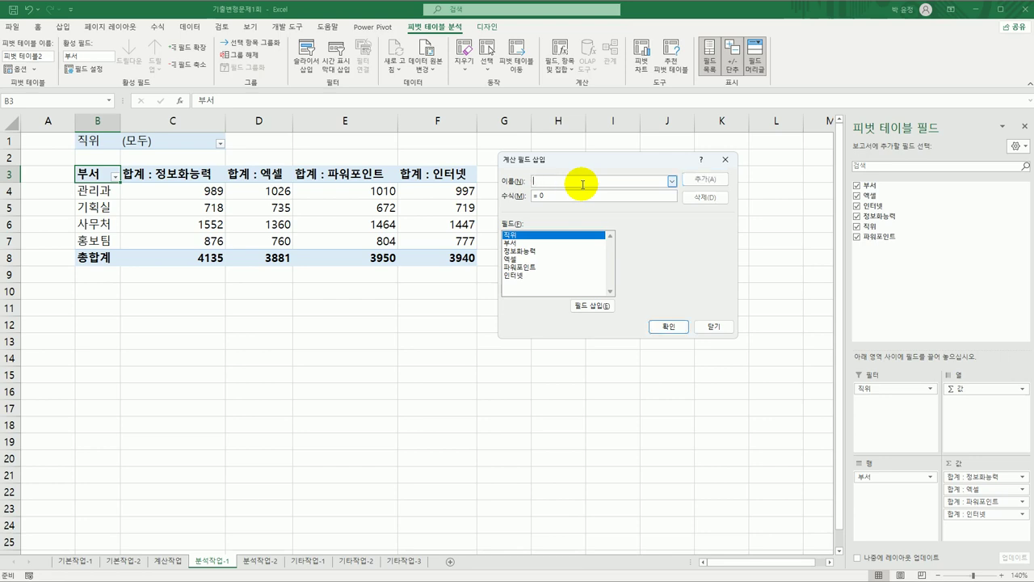
text(준편차)
key(Tab)
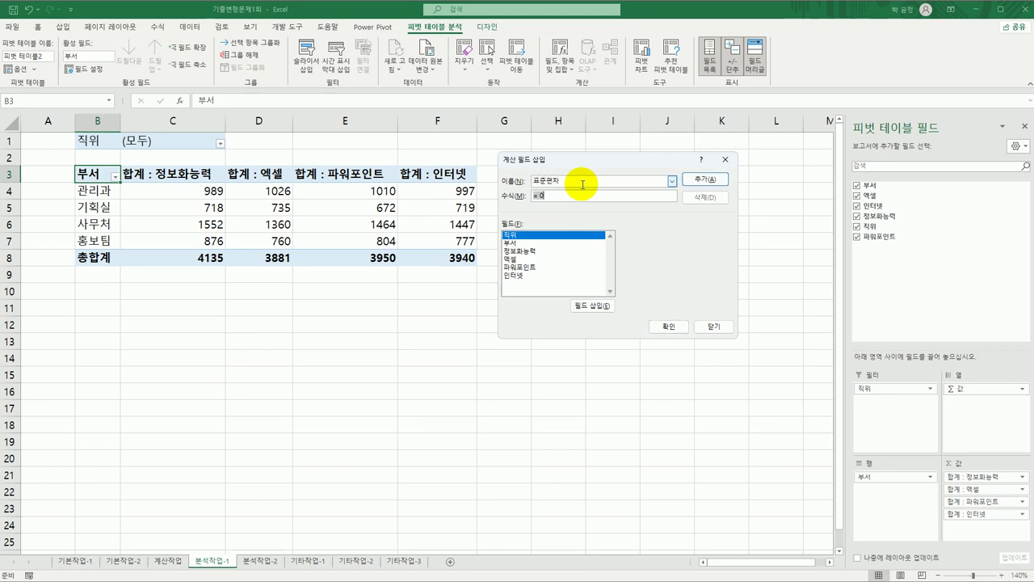
- Define the calculated field's formula as =stdev.s(정보화능력, 엑셀, 파워포인트, 인터넷) and add the field to the PivotTable
text(=)
text(ㅌ)
text(tdev.s()
double_click(532, 252)
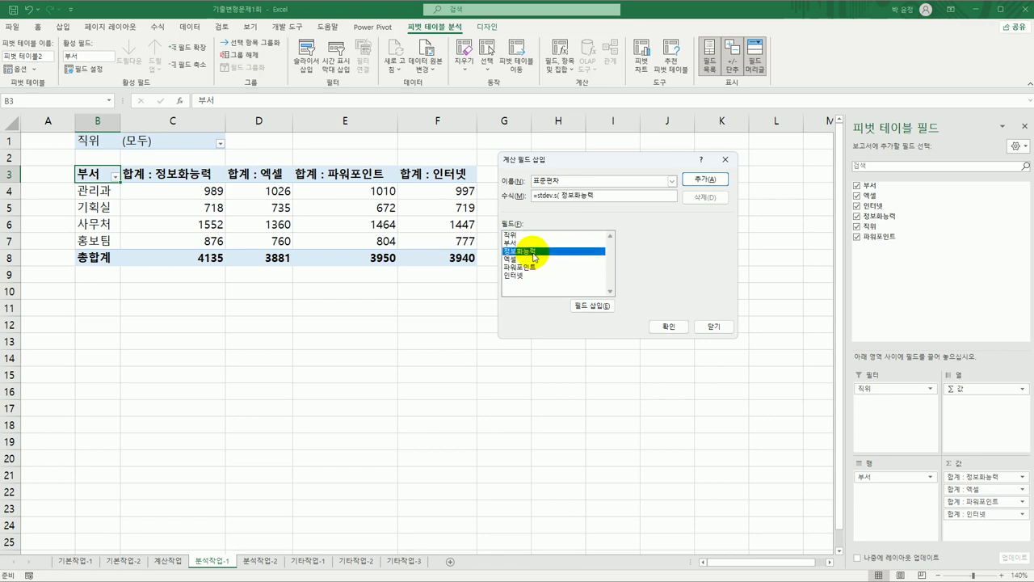
text(,)
double_click(532, 259)
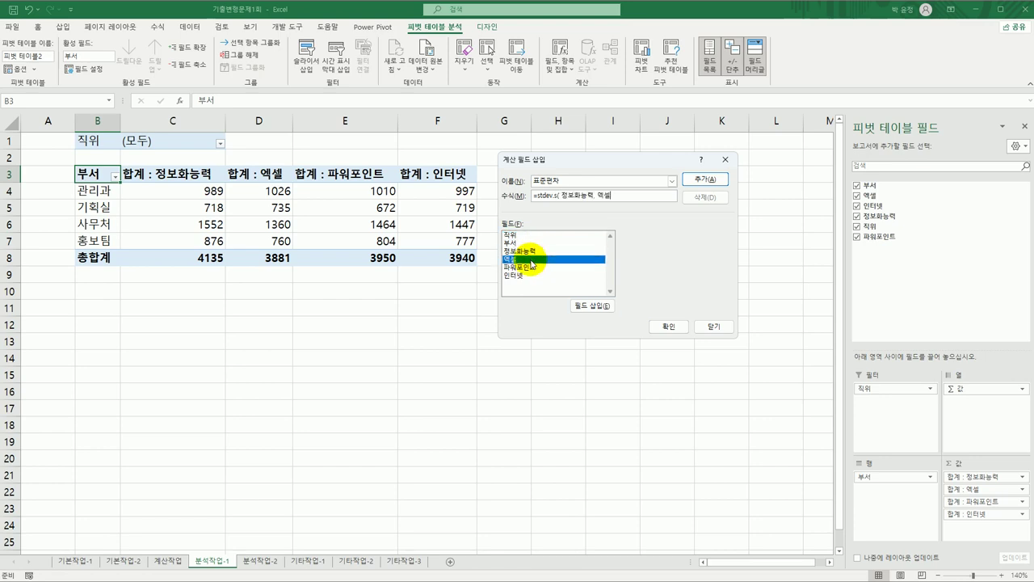
text(,)
click(533, 268)
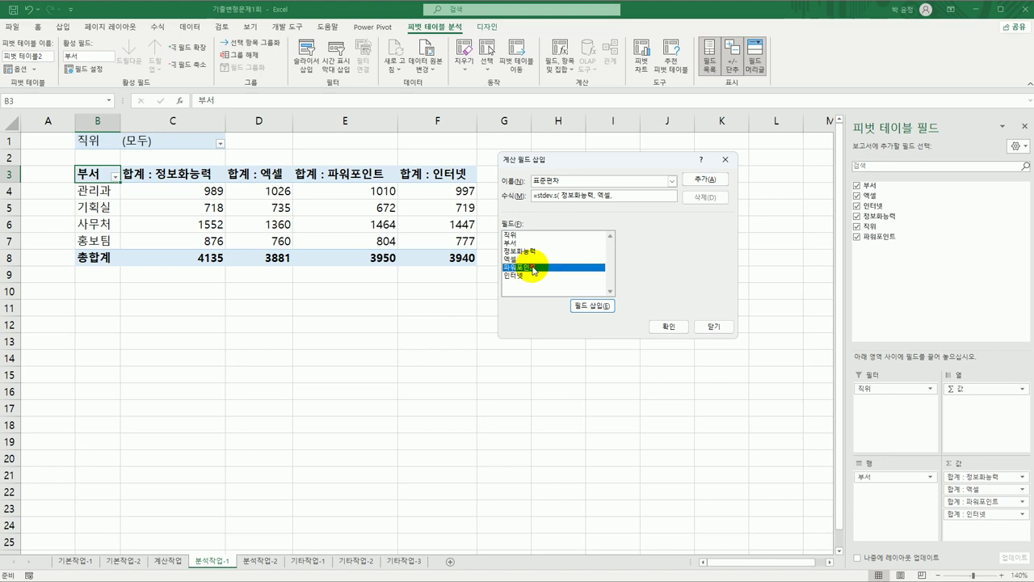
double_click(533, 268)
text(,)
double_click(530, 277)
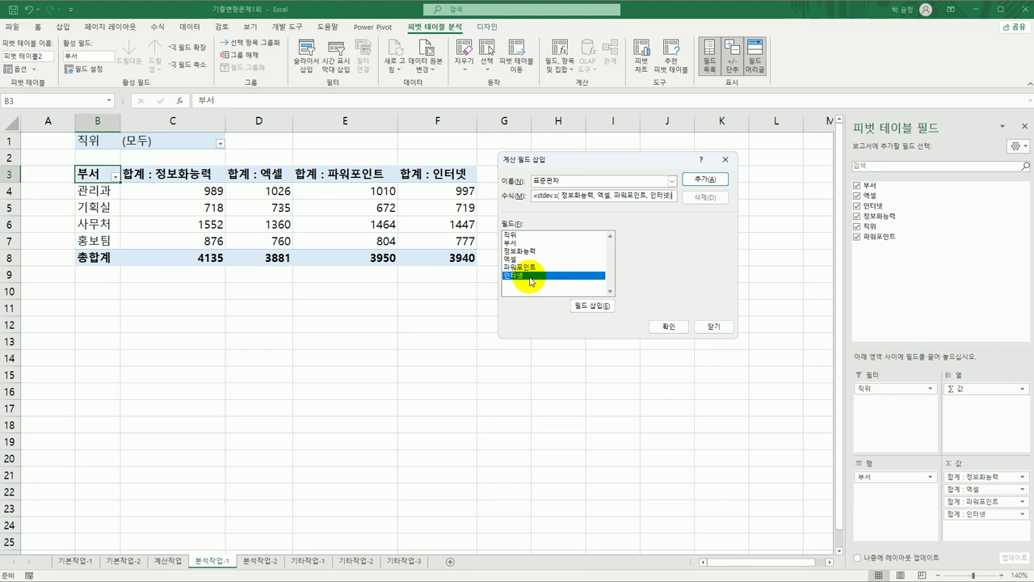
text())
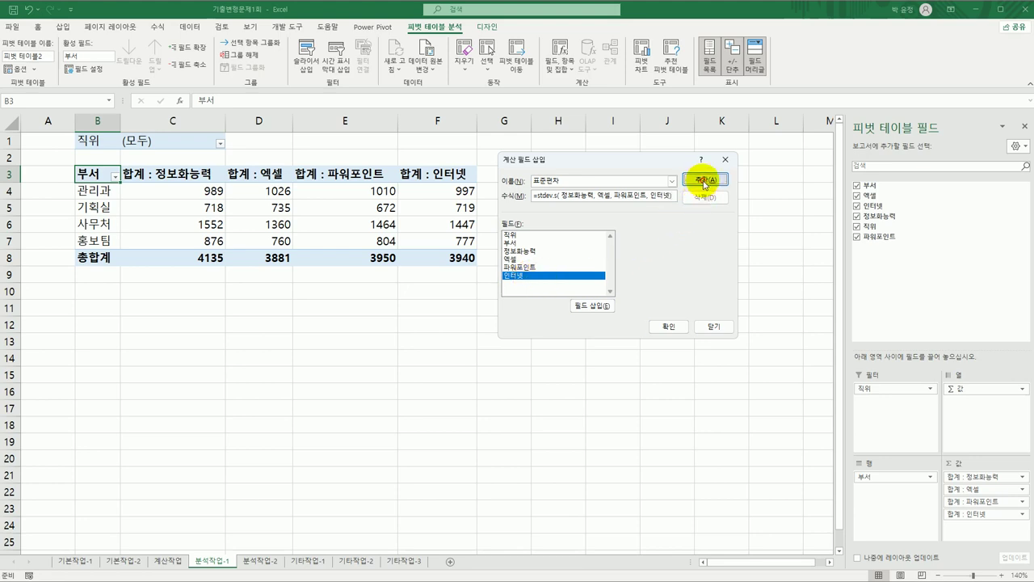
click(705, 178)
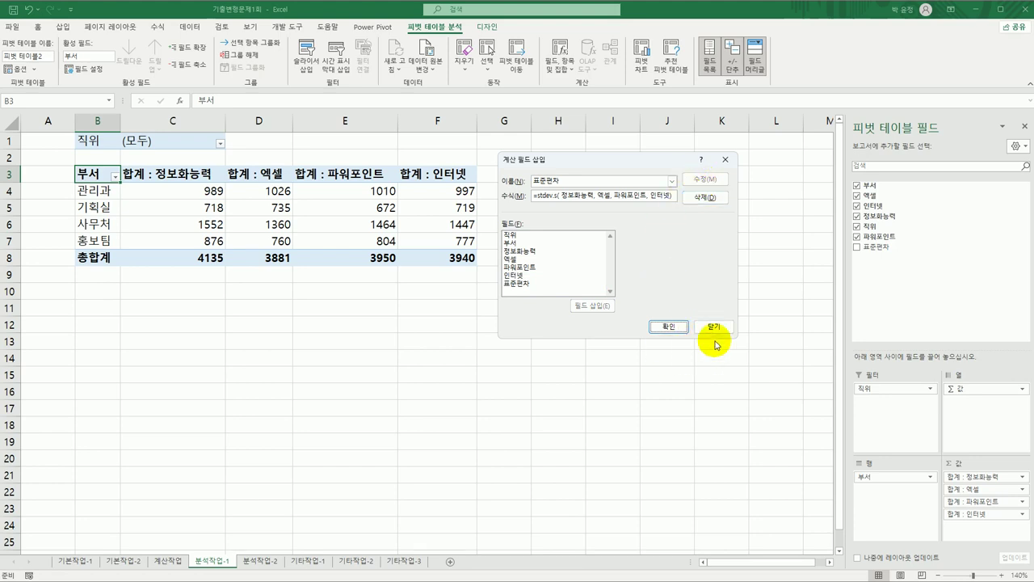
click(667, 326)
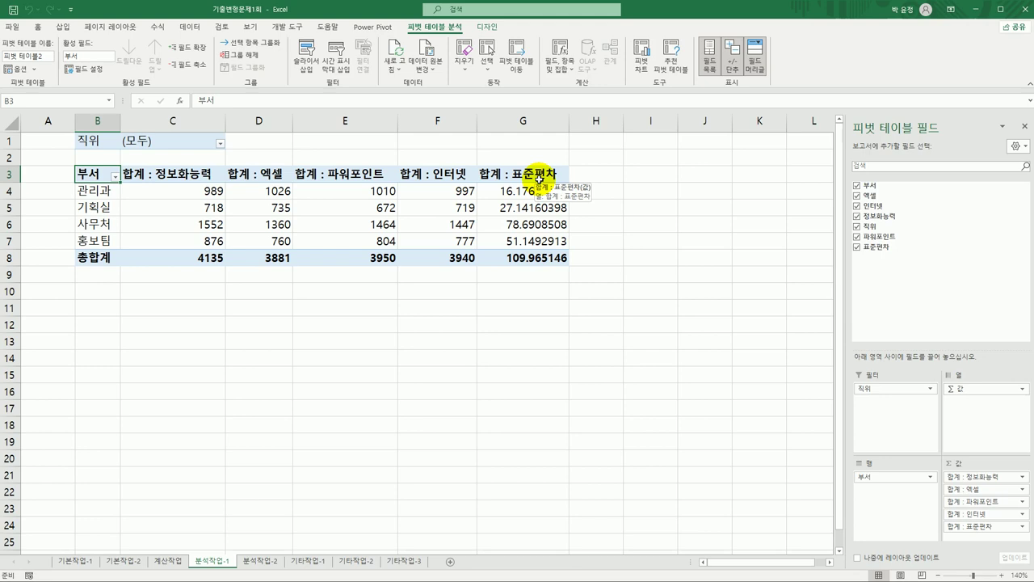
- Summarize the 정보화능력 value field by 평균 and format it as 숫자 with 2 decimal places
click(195, 177)
right_click(195, 177)
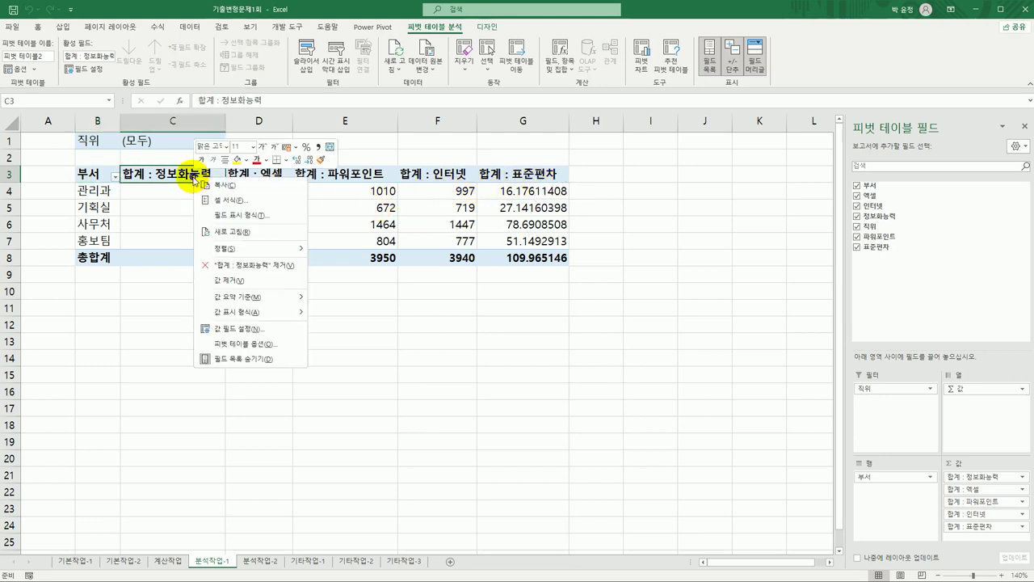
click(260, 326)
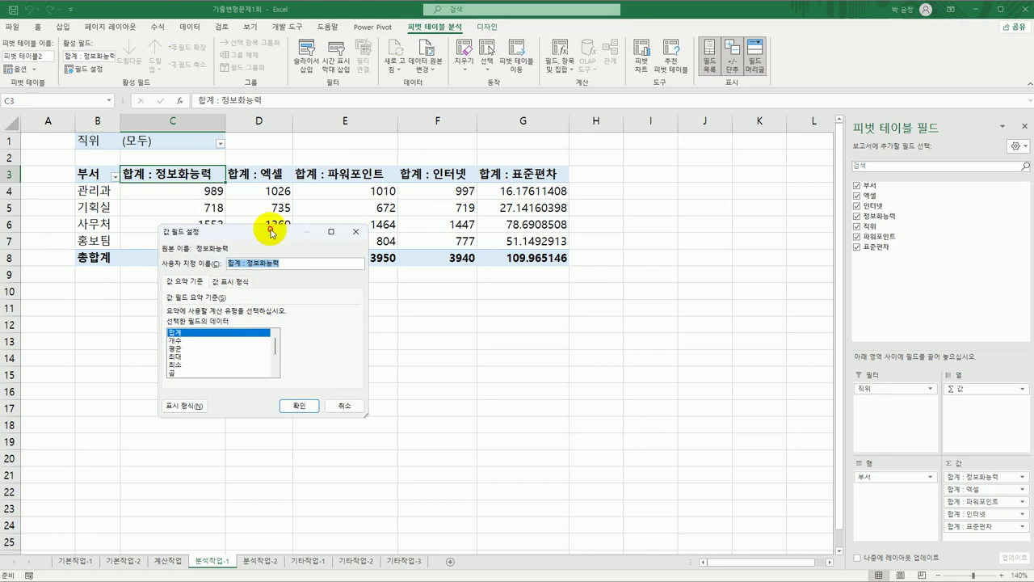
drag(266, 233, 382, 188)
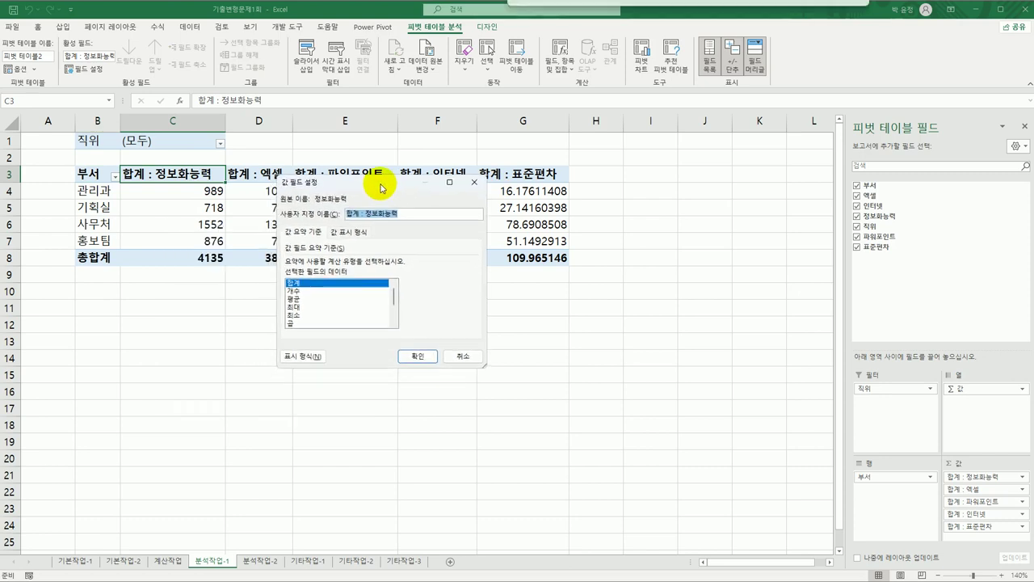
click(330, 299)
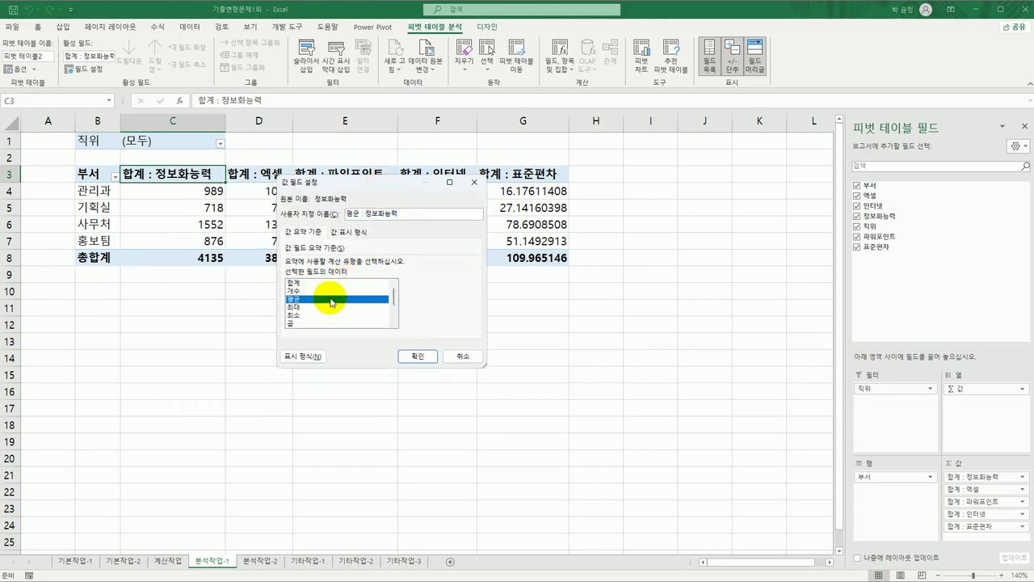
click(306, 356)
click(160, 234)
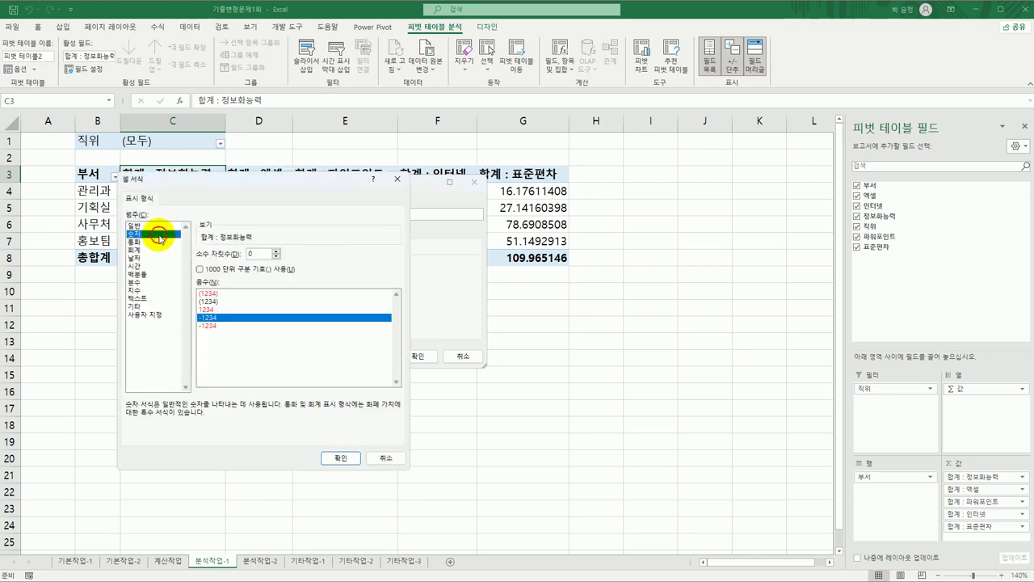
click(277, 255)
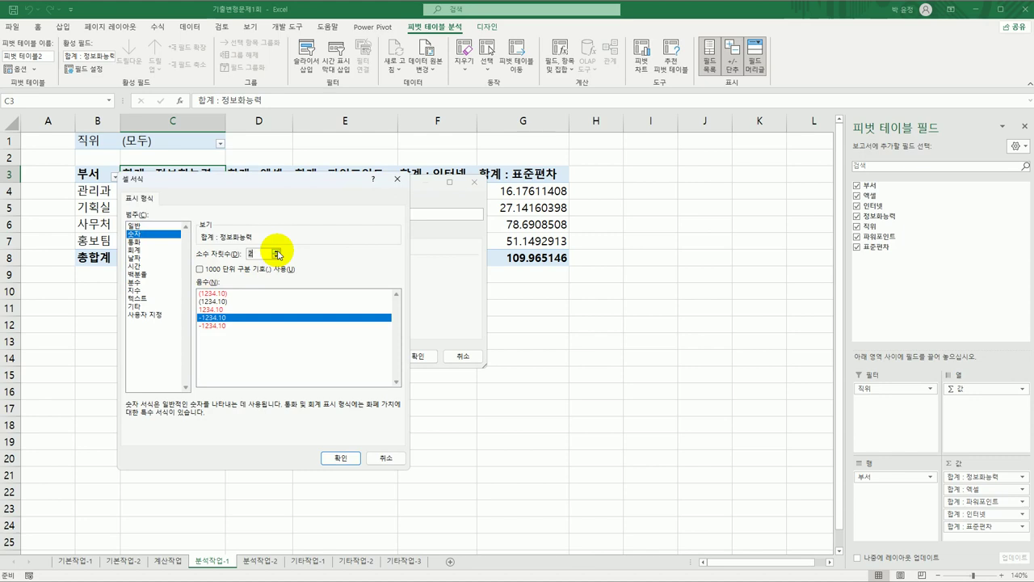
click(340, 457)
click(415, 353)
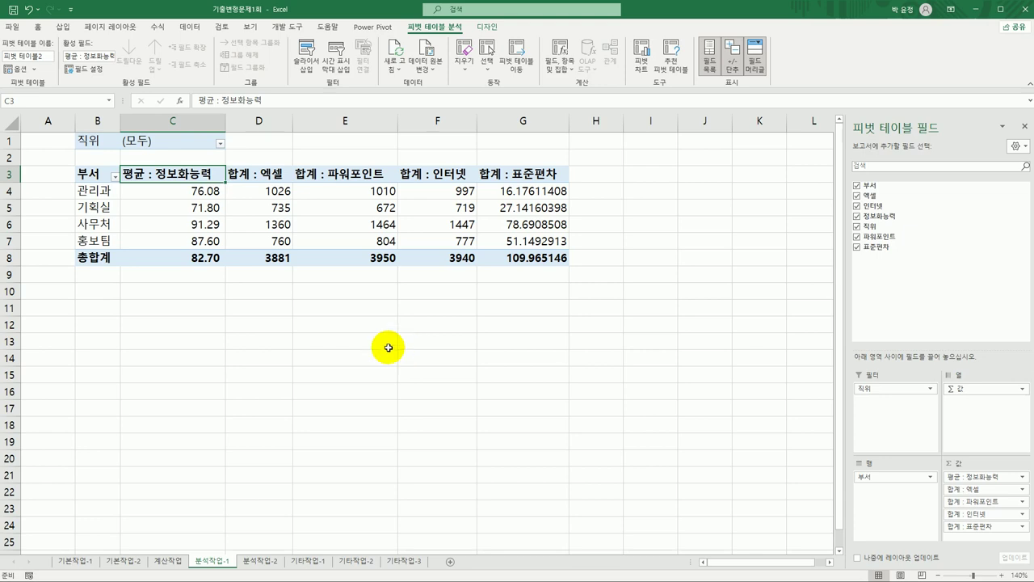
- Summarize the 엑셀 value field by 평균 and format it as 숫자 with 2 decimal places
click(276, 173)
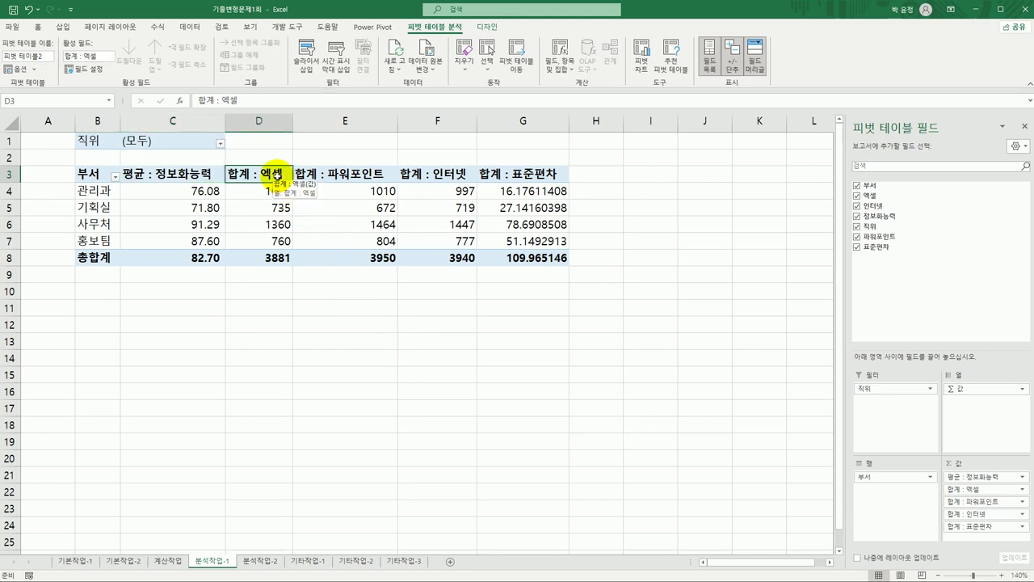
right_click(277, 174)
click(297, 342)
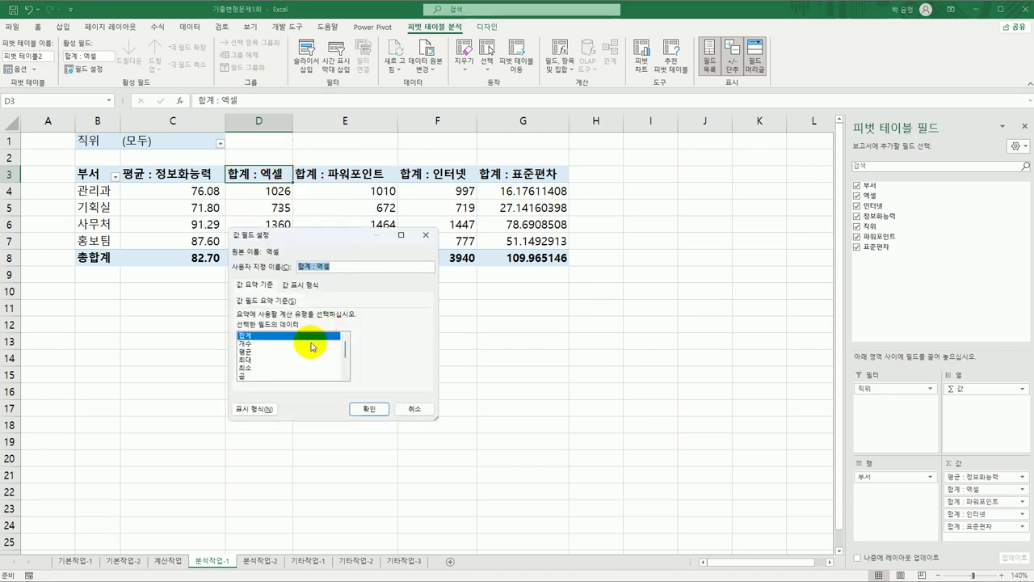
click(241, 353)
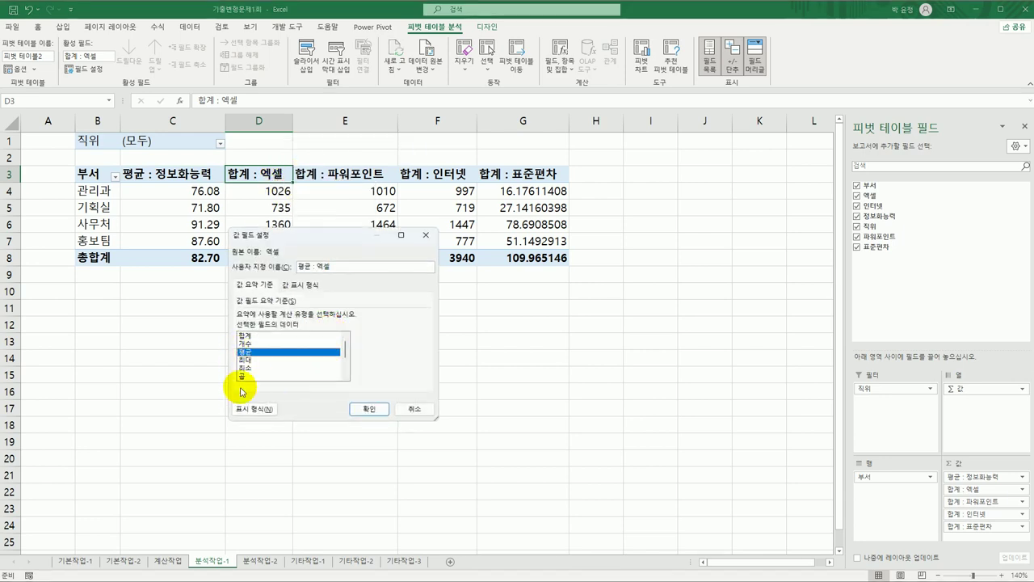
click(254, 409)
click(213, 237)
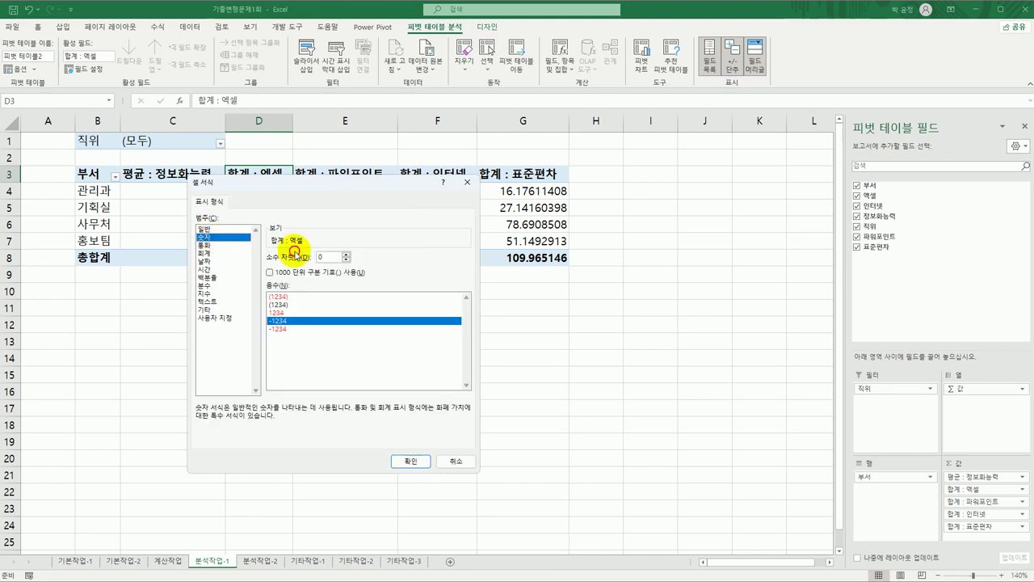
click(346, 254)
click(346, 254)
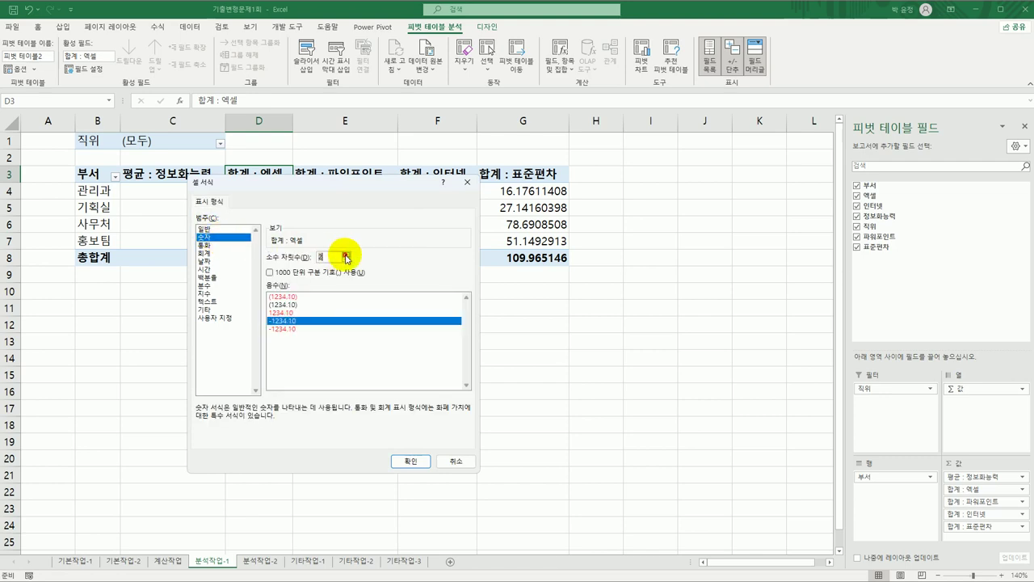
click(410, 463)
click(373, 410)
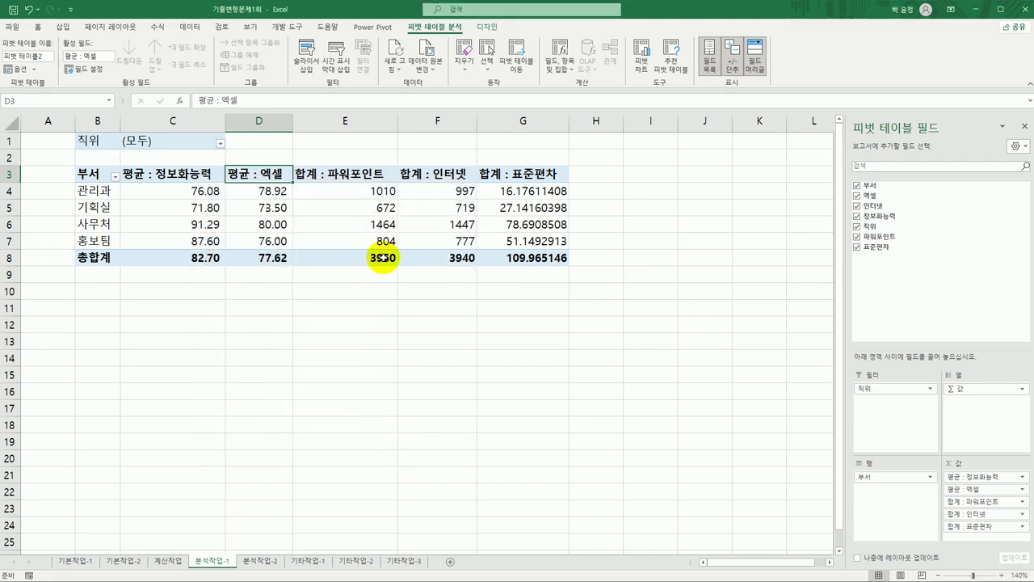
- Summarize the 파워포인트 value field by 평균 and format it as 숫자 with 2 decimal places
click(345, 173)
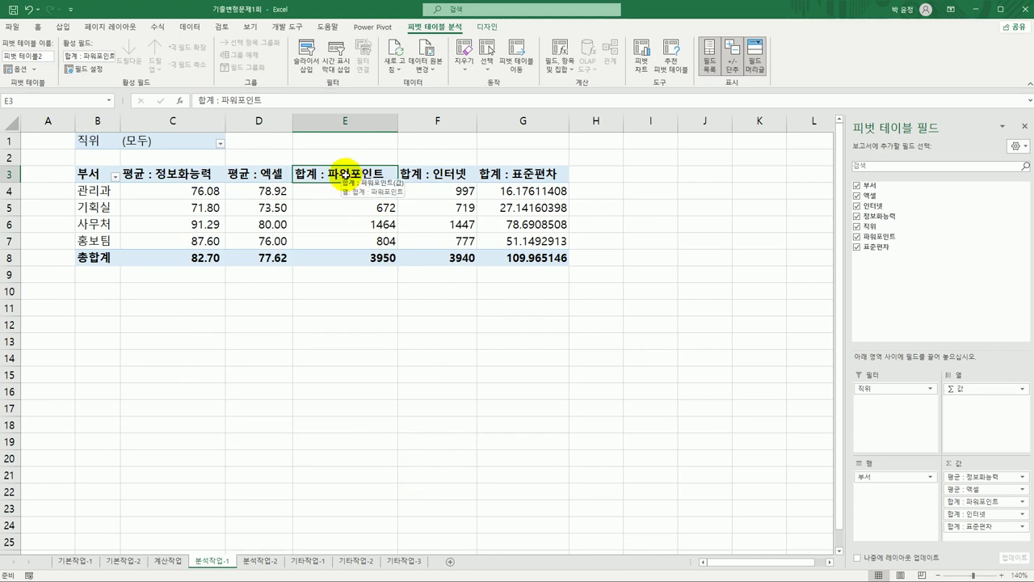
right_click(344, 174)
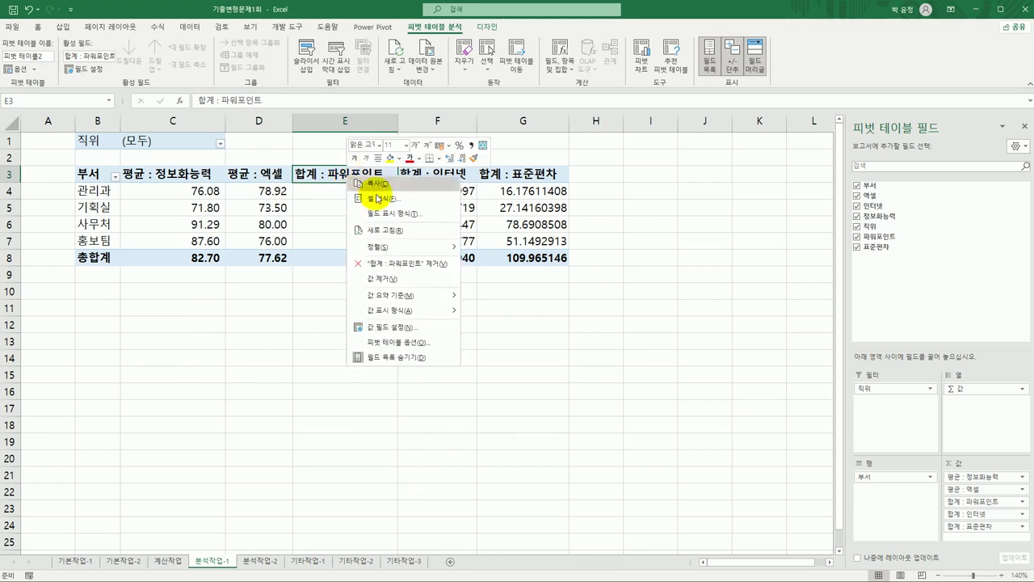
click(392, 328)
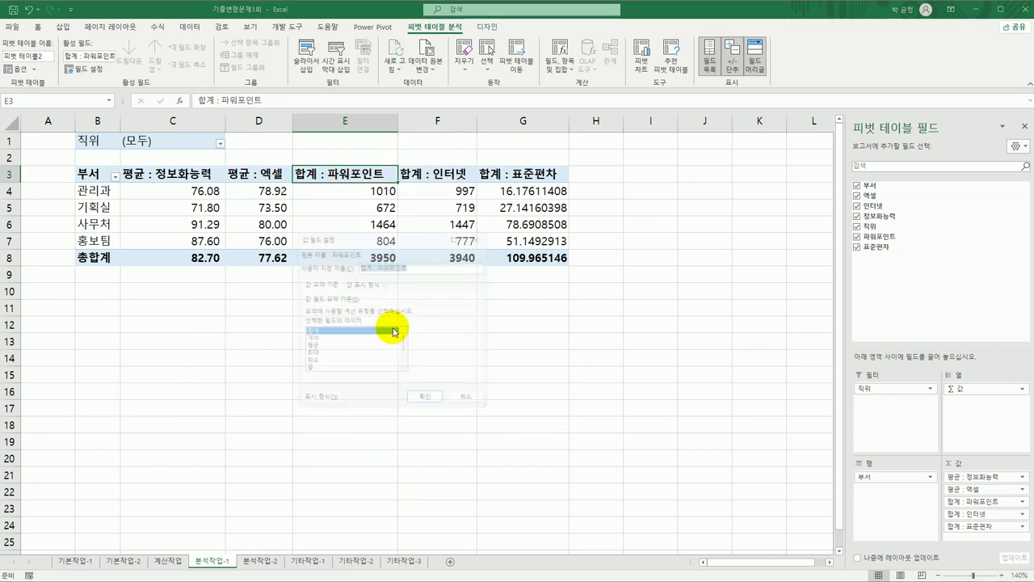
click(323, 348)
click(313, 404)
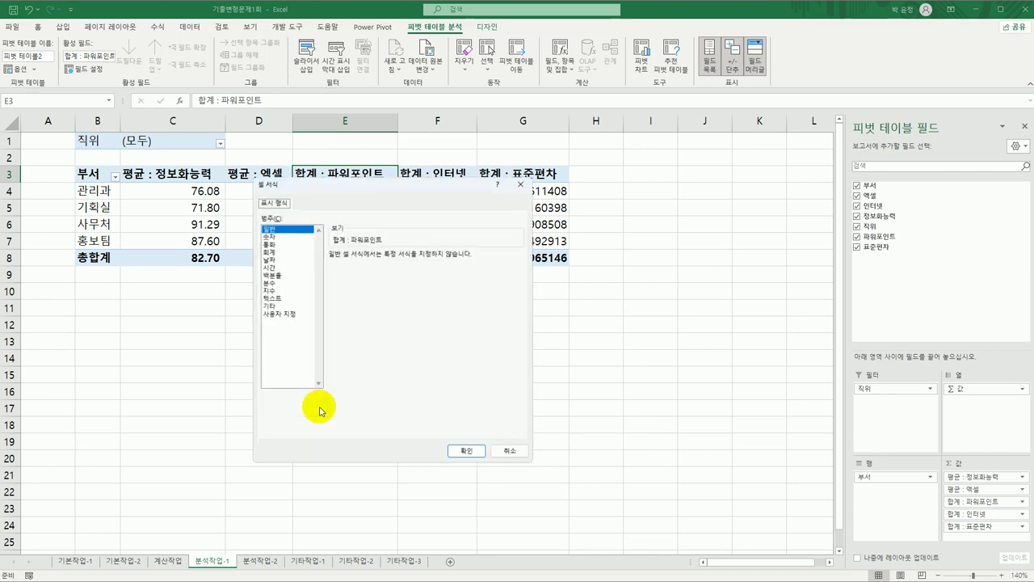
click(267, 234)
click(404, 255)
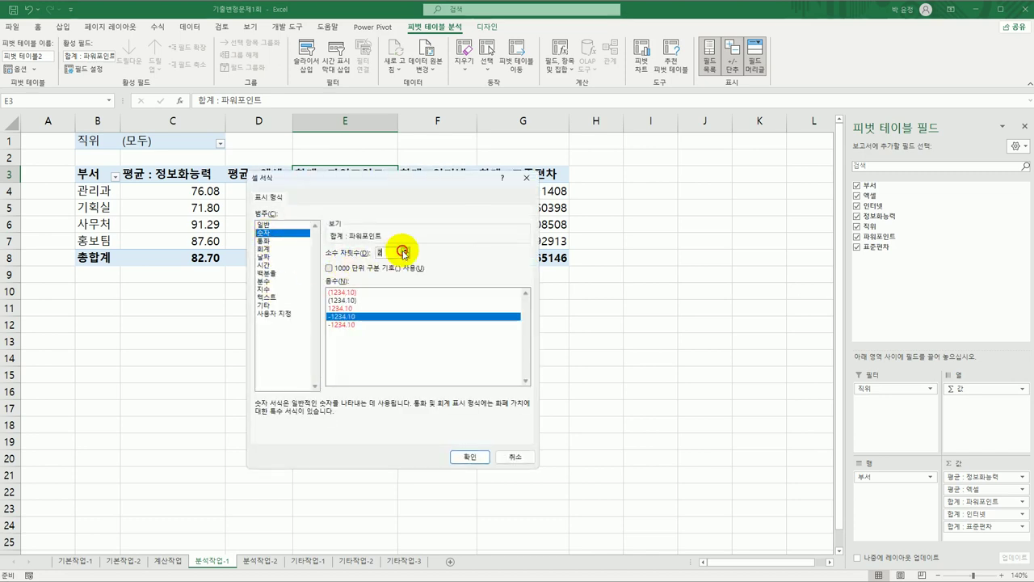
click(459, 455)
click(428, 406)
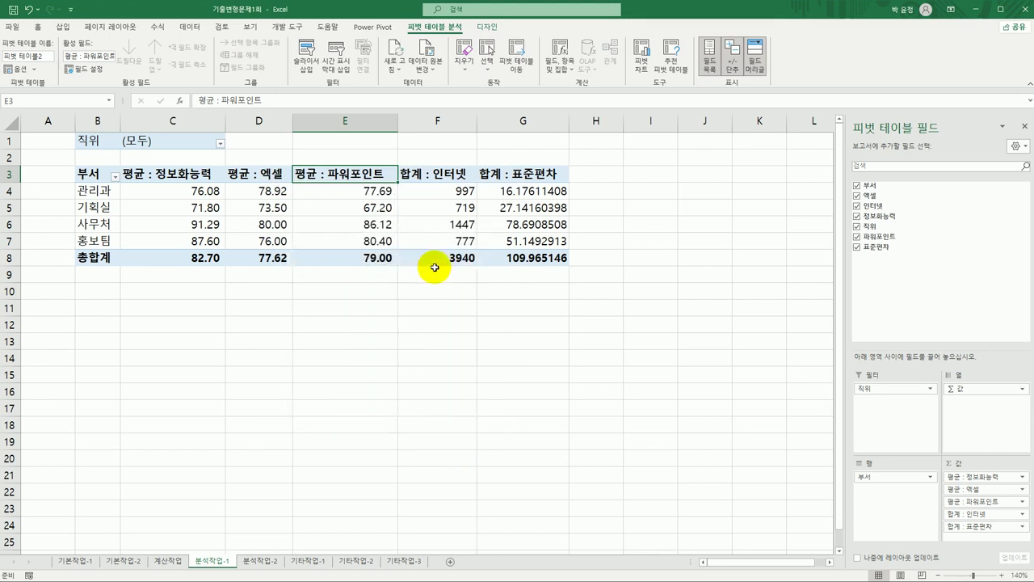
- Summarize the 인터넷 value field by 평균 and format it as 숫자 with 2 decimal places
click(422, 180)
right_click(428, 174)
click(477, 325)
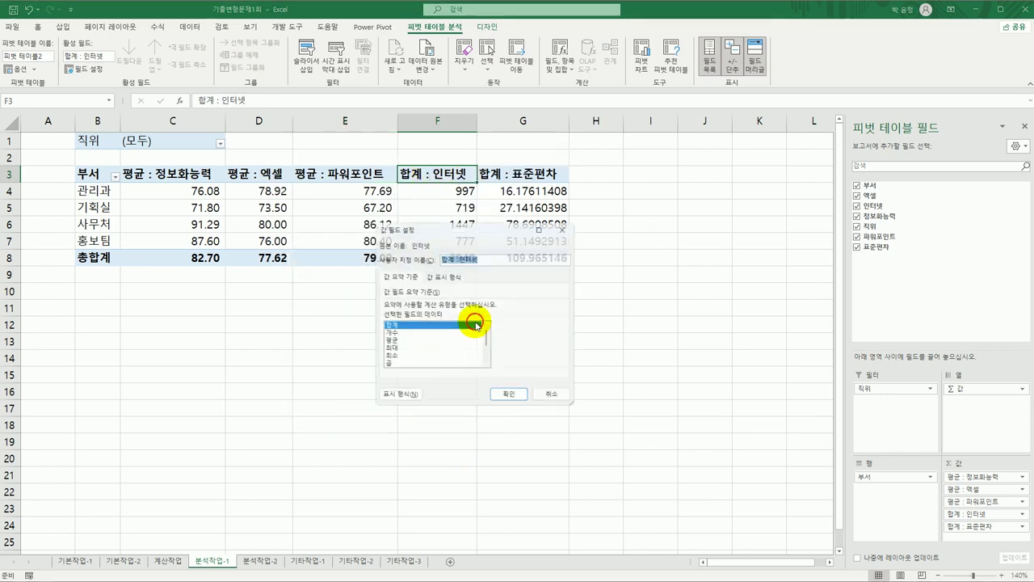
click(406, 344)
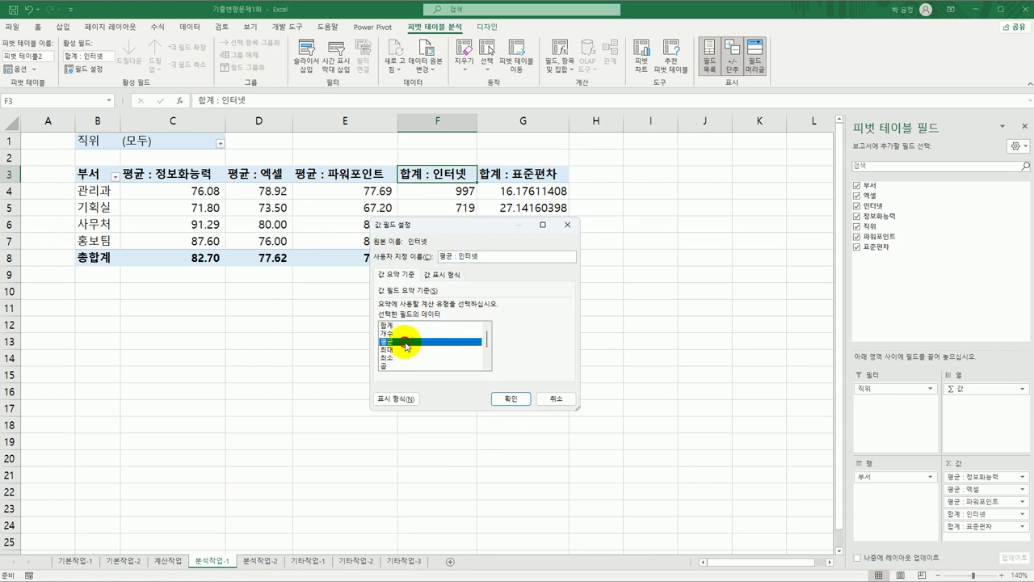
click(396, 399)
click(351, 227)
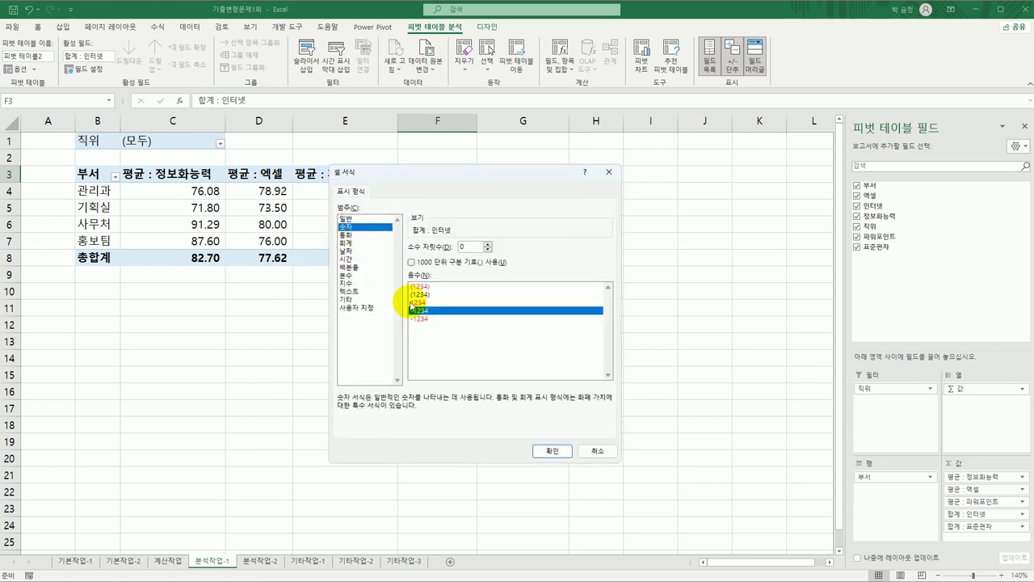
click(550, 451)
click(513, 397)
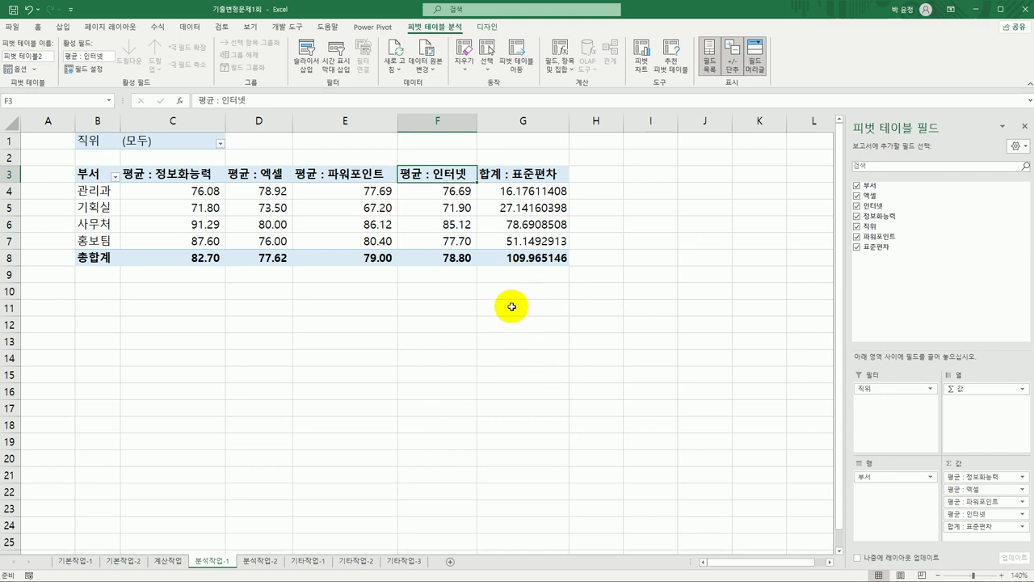
- Format the 표준편차 value field as 숫자 with 2 decimal places
click(518, 175)
right_click(518, 175)
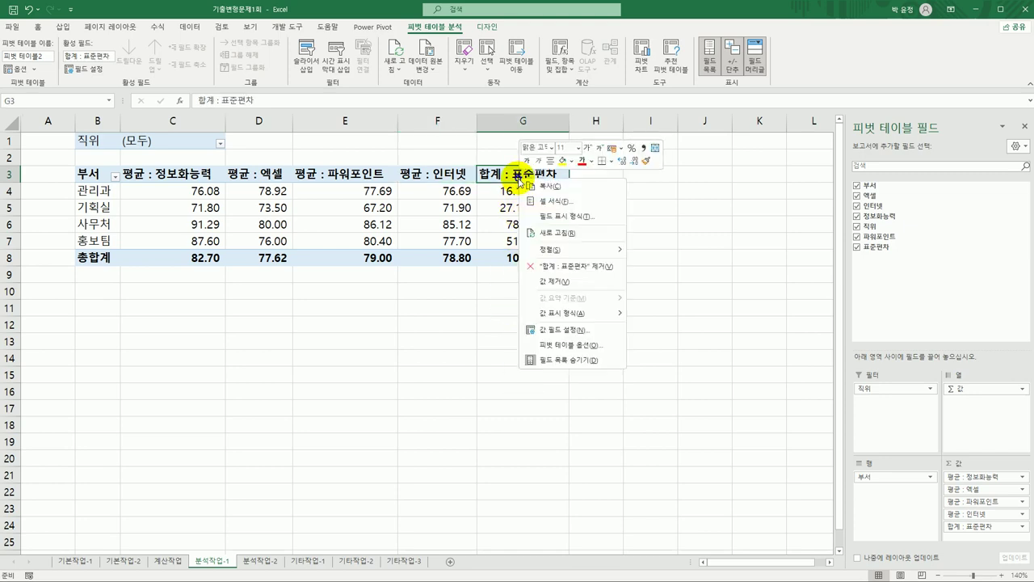
click(579, 329)
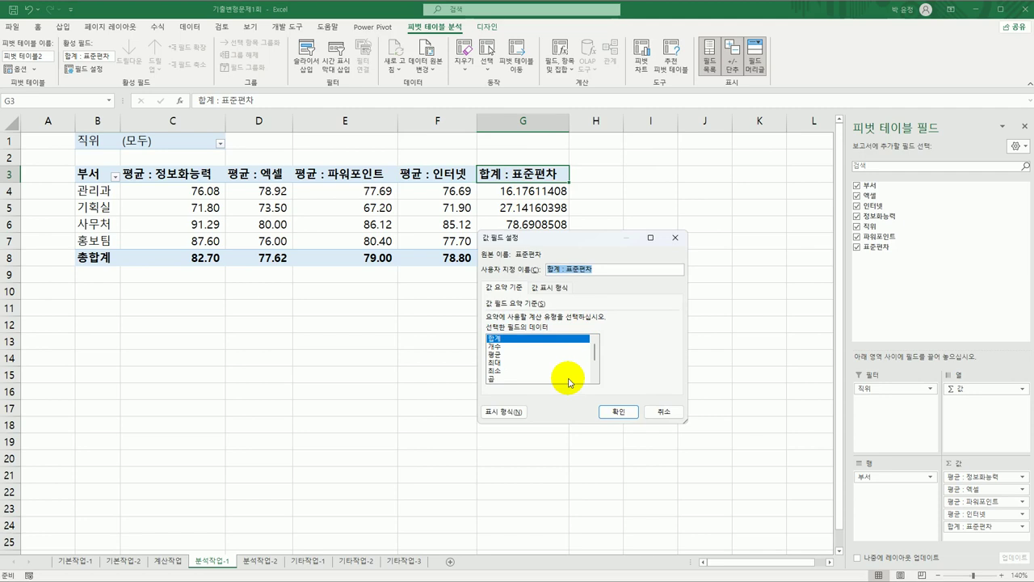
click(503, 411)
click(473, 239)
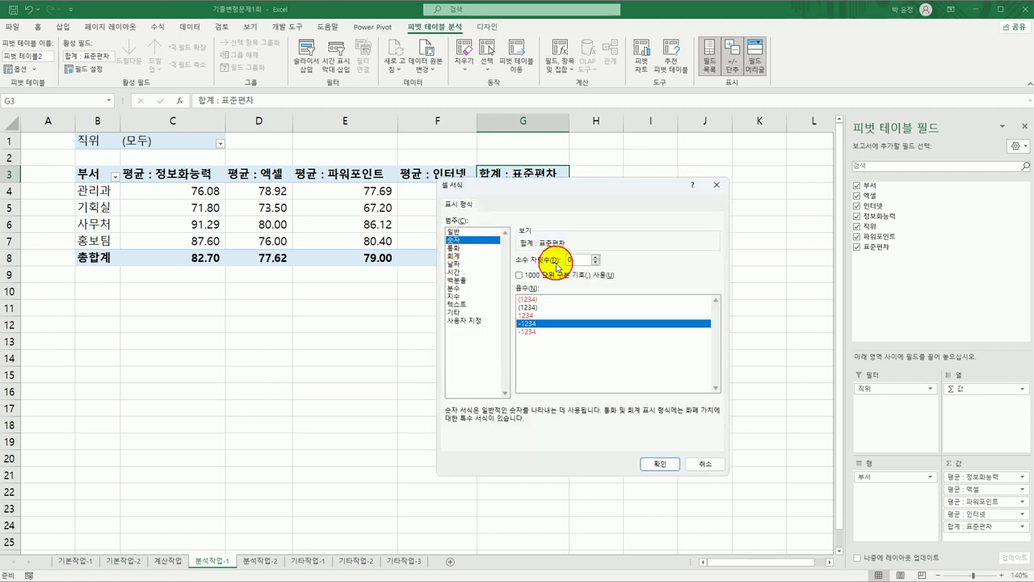
click(595, 256)
click(657, 464)
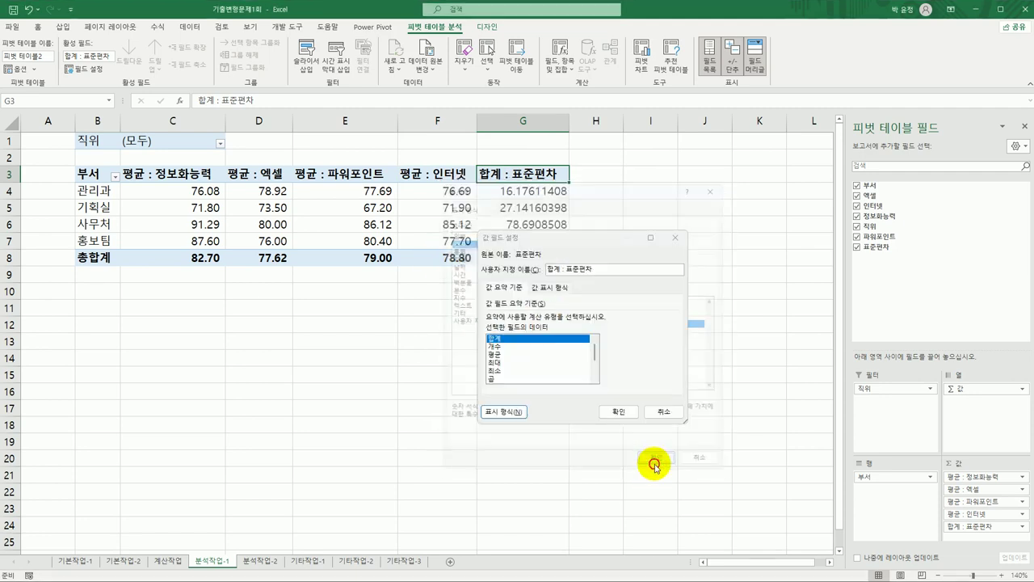
click(618, 412)
click(613, 413)
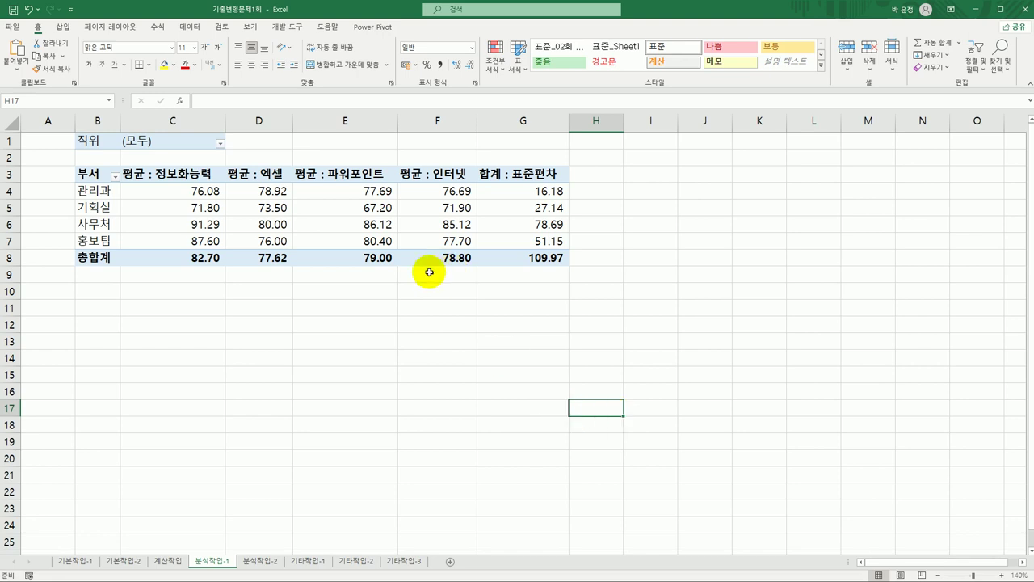
- Apply the 연한 주황, 피벗 스타일 밝게 24 style to the PivotTable and enable 줄무늬 열
click(356, 208)
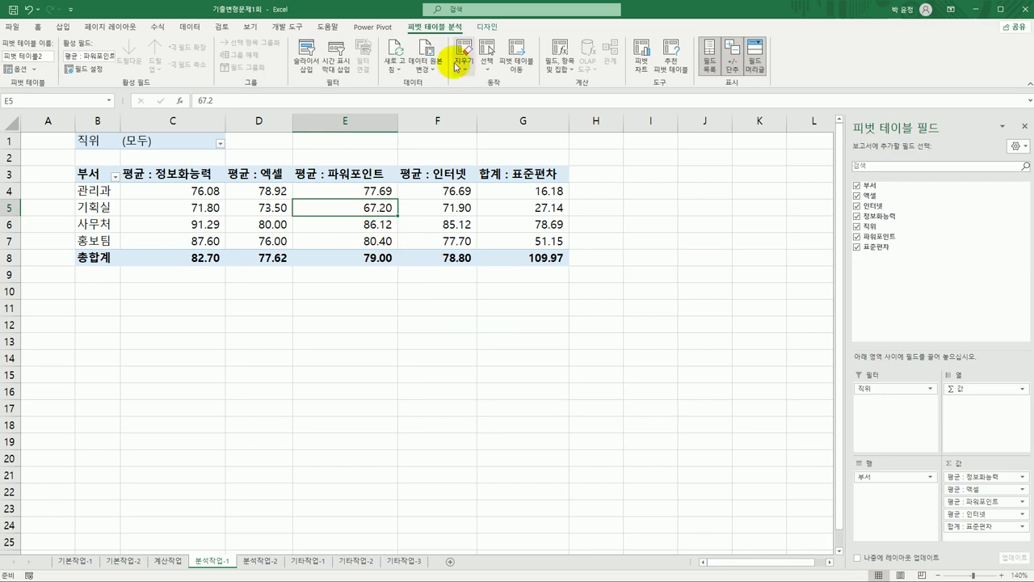
click(487, 27)
click(477, 63)
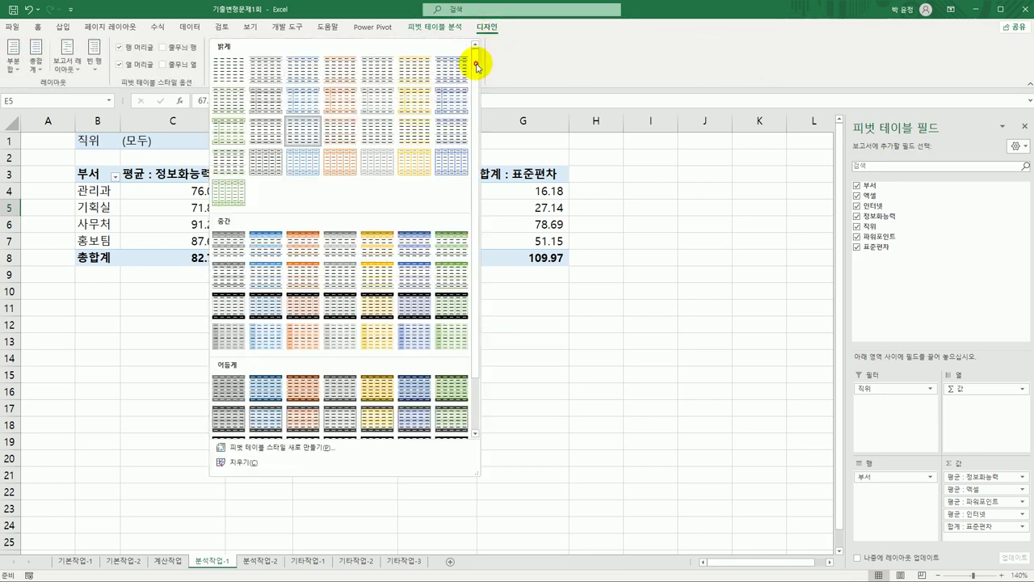
click(351, 169)
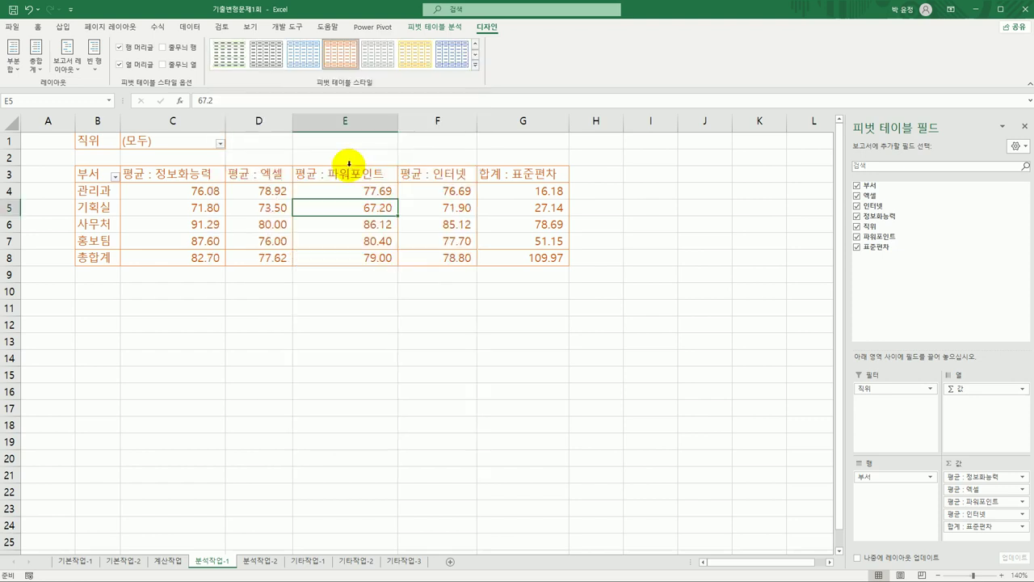
click(185, 65)
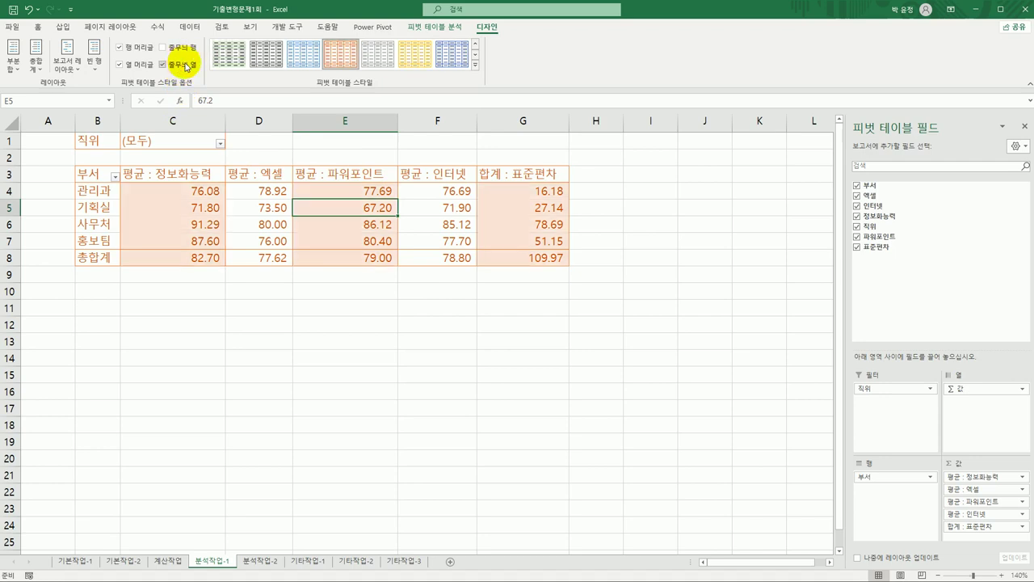
click(476, 65)
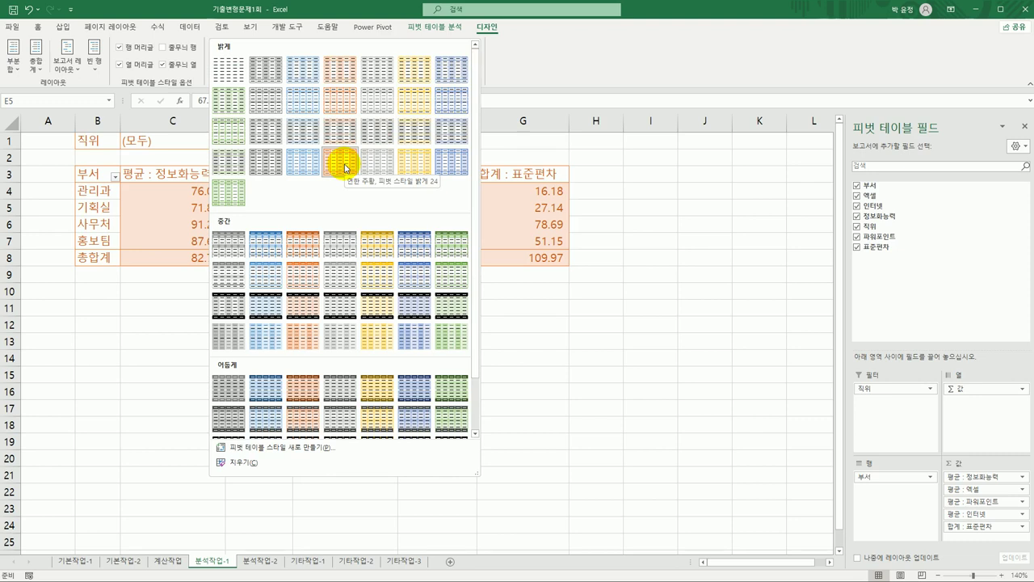
click(567, 336)
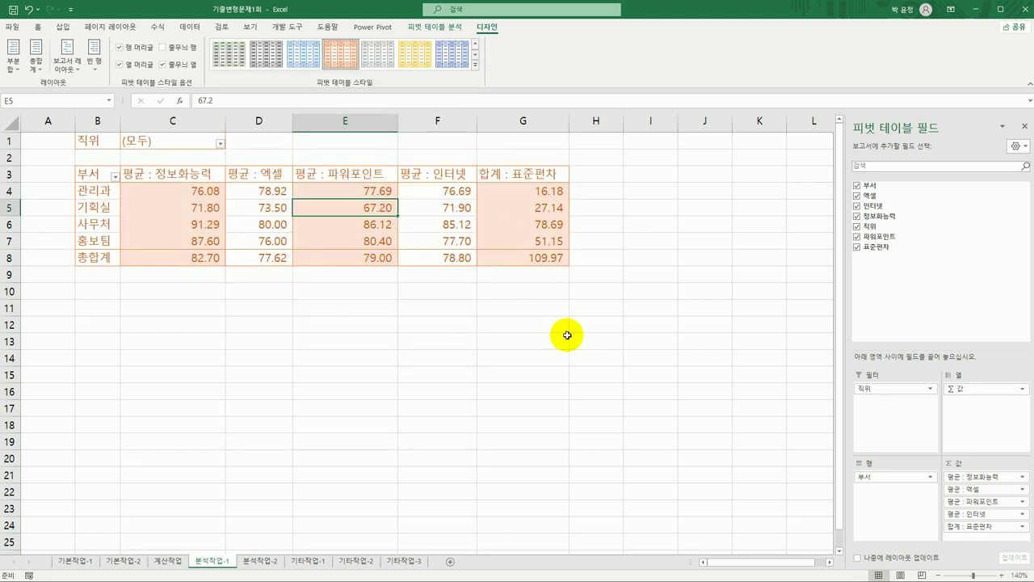
click(611, 341)
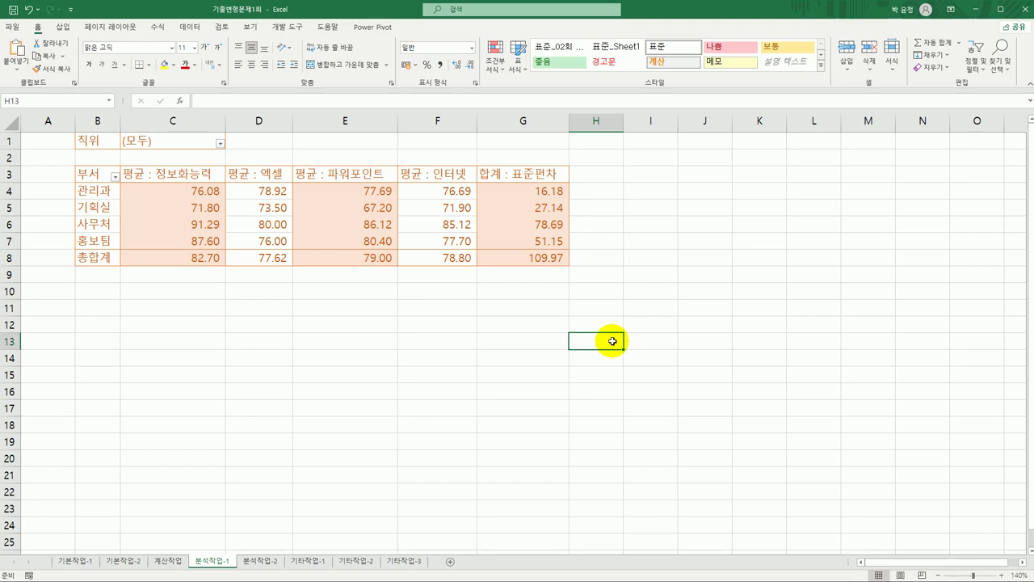
- On the 분석작업-2 sheet, set 목록 data validation for 직위 cells D6:D27 with the source 사원,대리,과장,부장
click(263, 561)
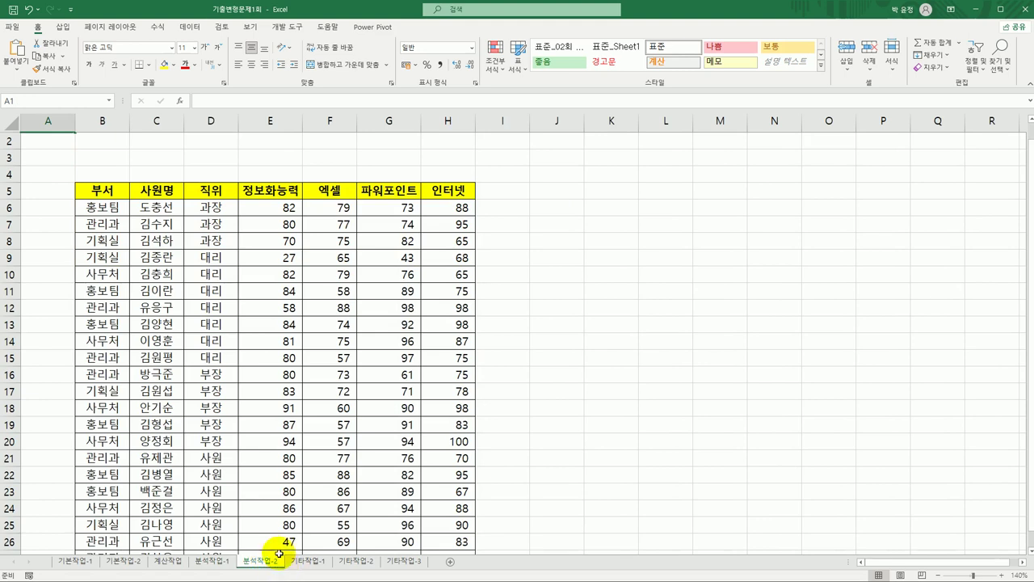
click(214, 209)
drag(215, 209, 201, 524)
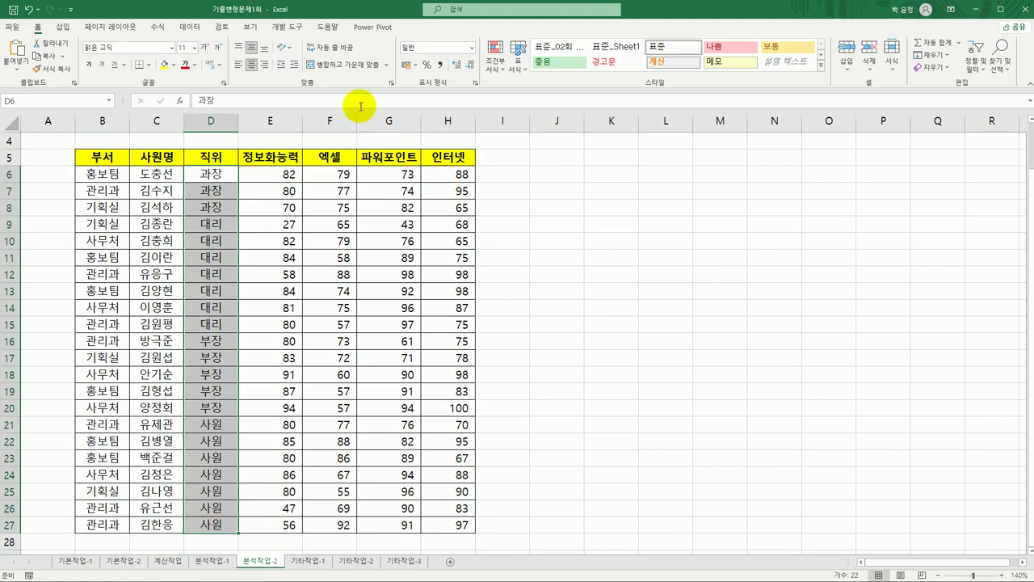
click(201, 30)
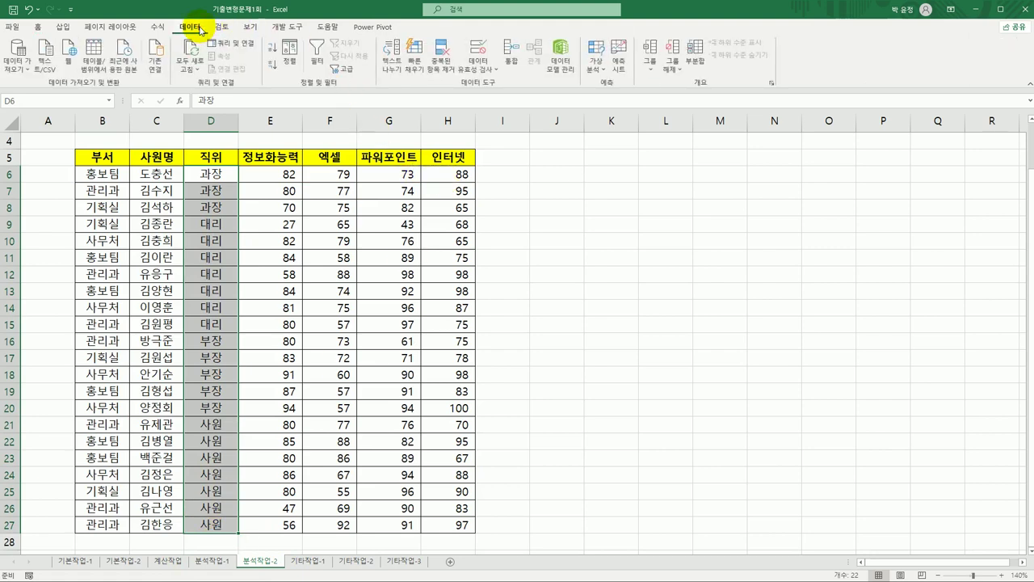
click(486, 63)
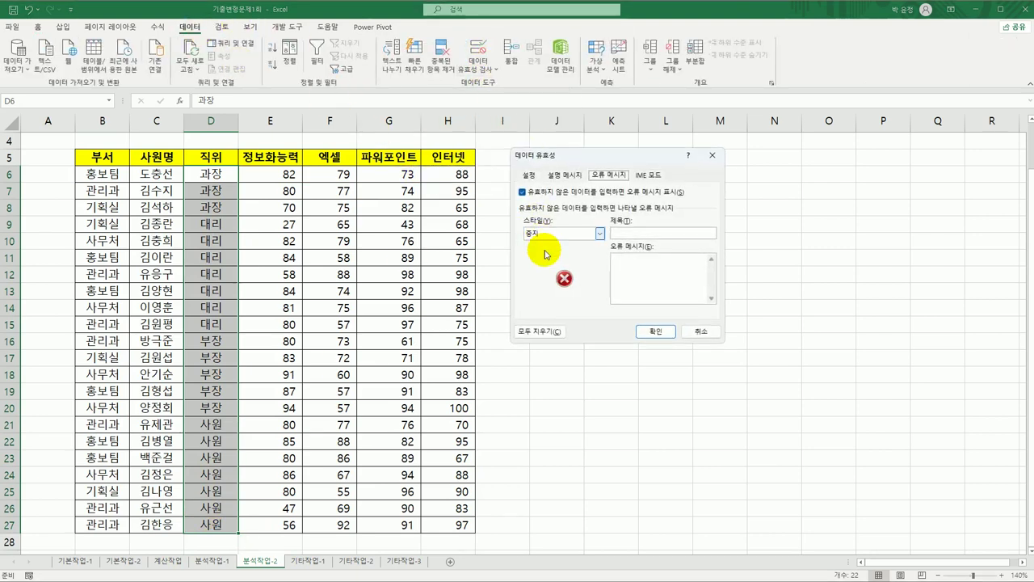
click(528, 174)
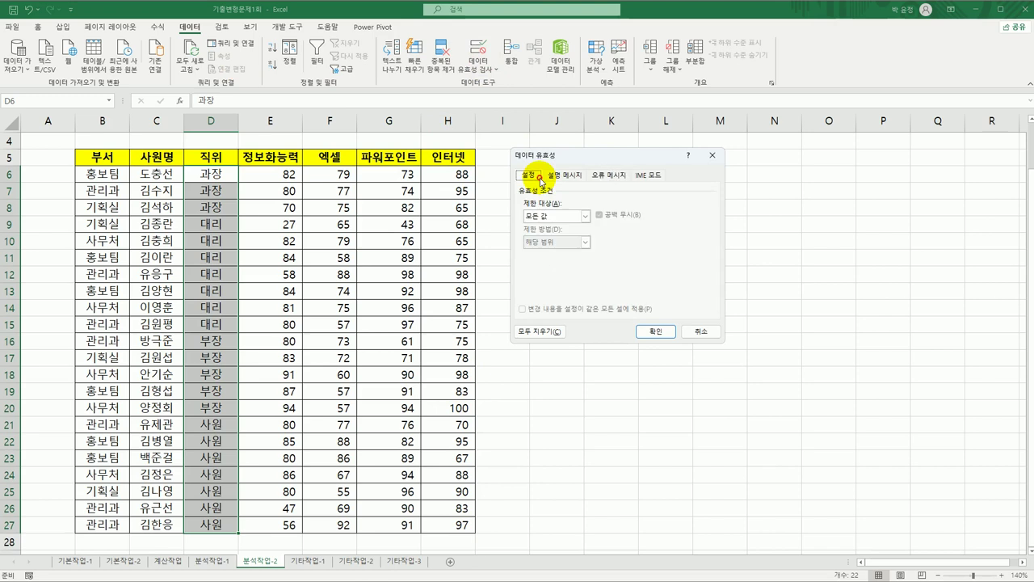
click(554, 218)
click(533, 250)
click(544, 269)
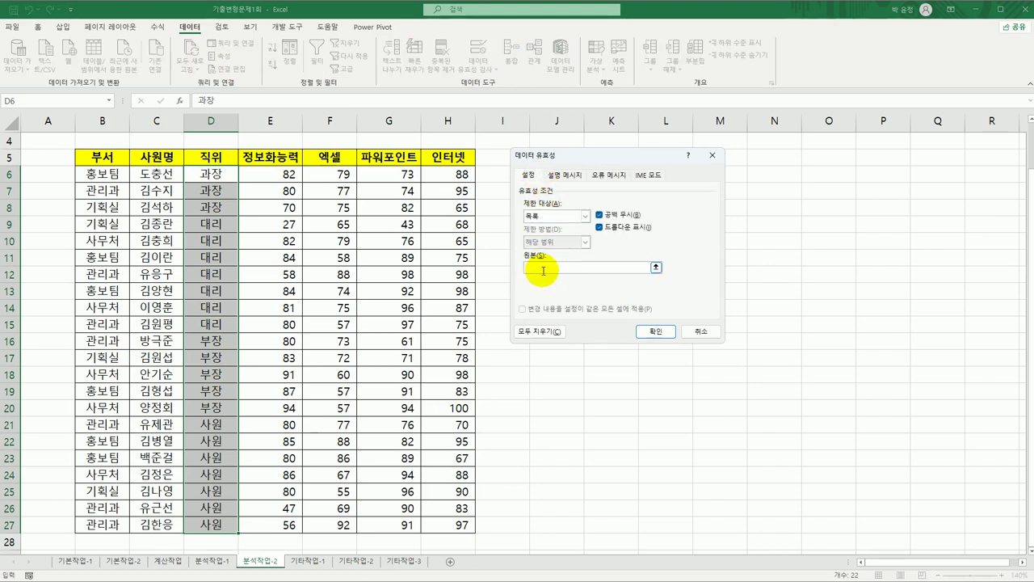
text(사원,대리,과장,부장)
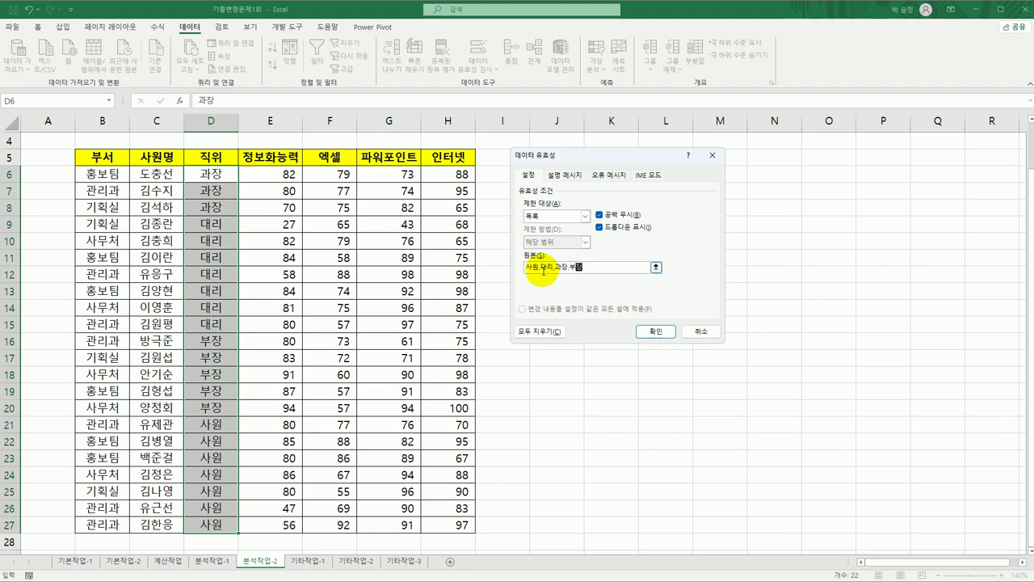
- Add a validation input message titled 직급목록 with the text "사원, 대리, 과장, 부장"
click(563, 177)
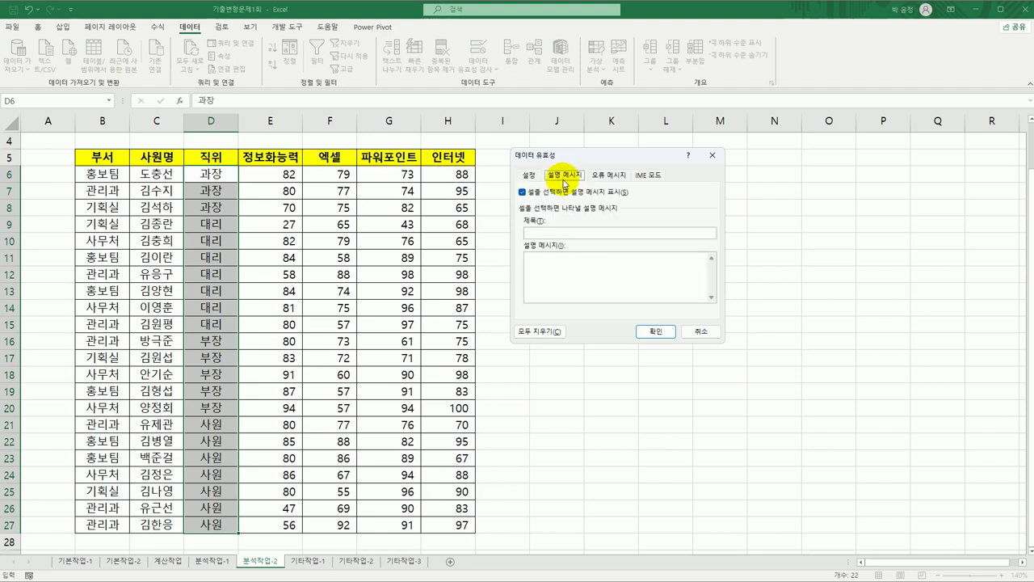
click(554, 234)
text(직급목록)
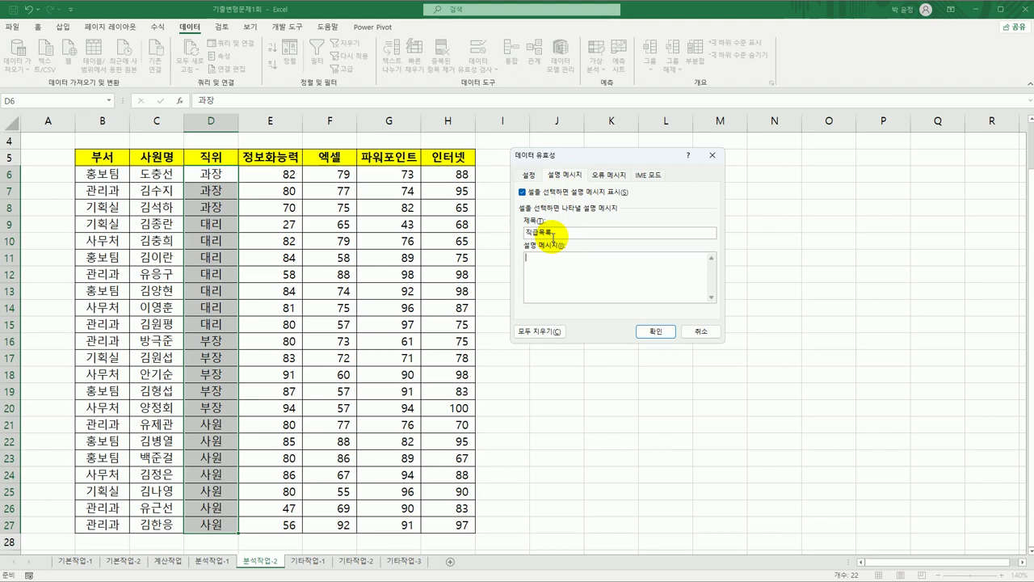
key(Tab)
text(사원, 대리, 과장, 부장)
- Add an error message titled 직급 reading "목록에 있는 값만 입력하세요." with "사원, 대리, 과장, 부장" on a second line, and apply the validation
click(613, 175)
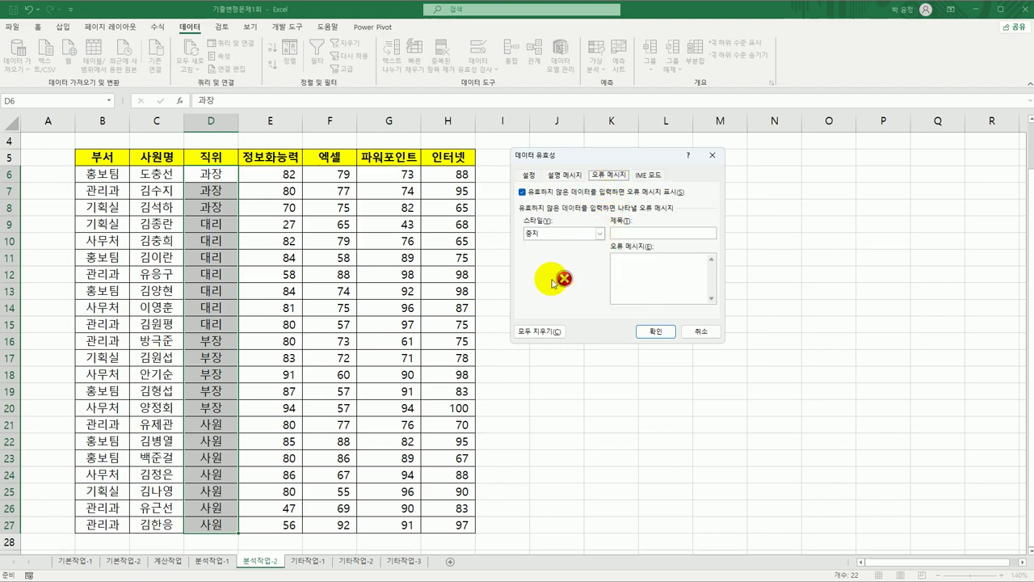
click(629, 235)
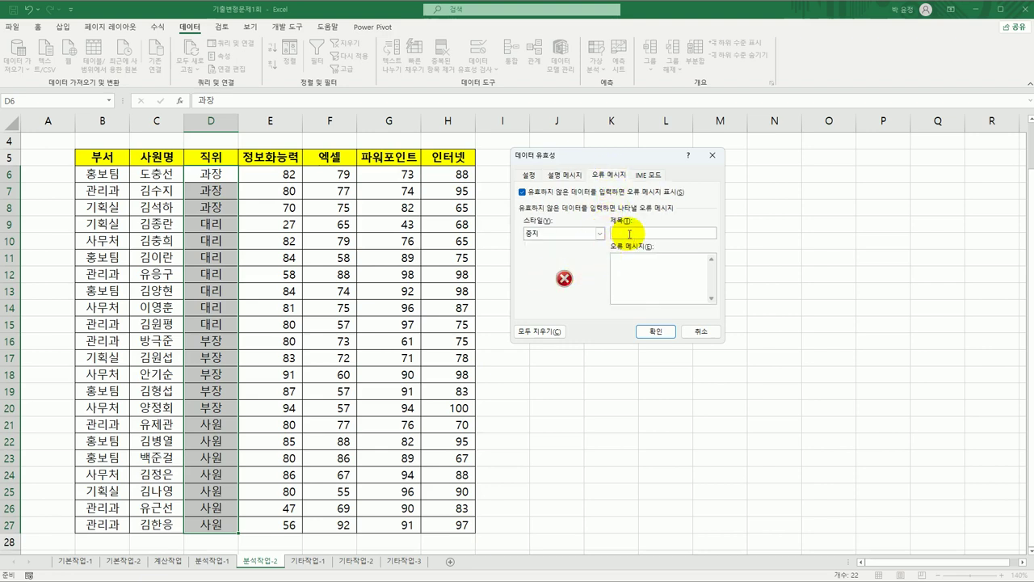
text(직급)
key(Tab)
text(목록에 없)
text(는 값만 입ㄹ력하세요.)
key(Return)
text(사)
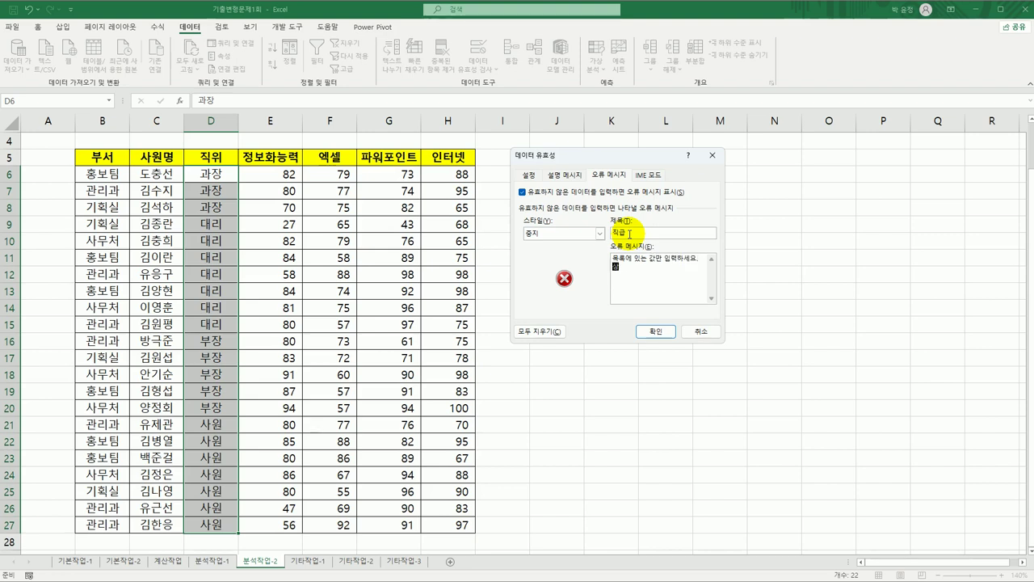
text(원, 대리, 과장, 부장)
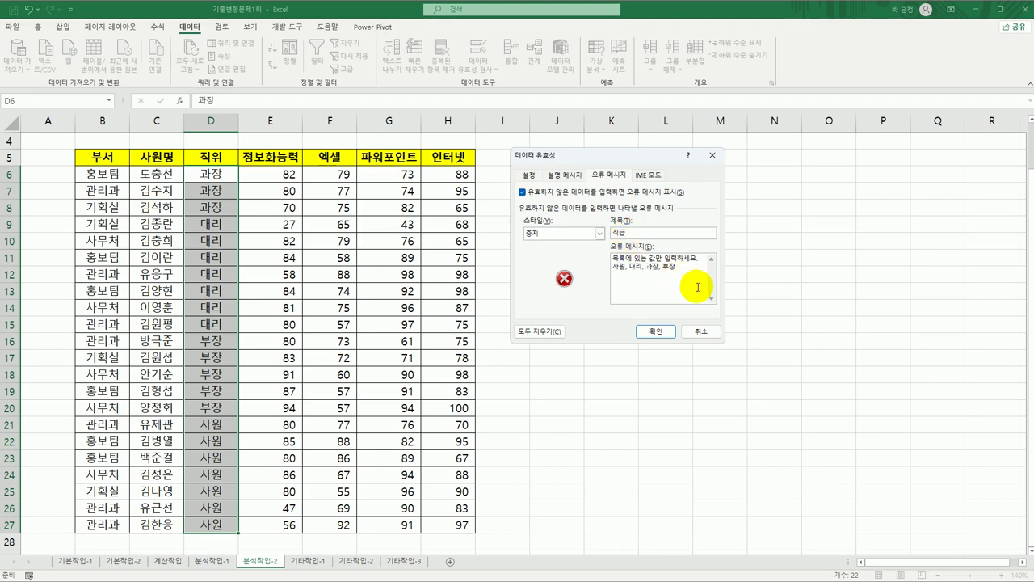
click(659, 332)
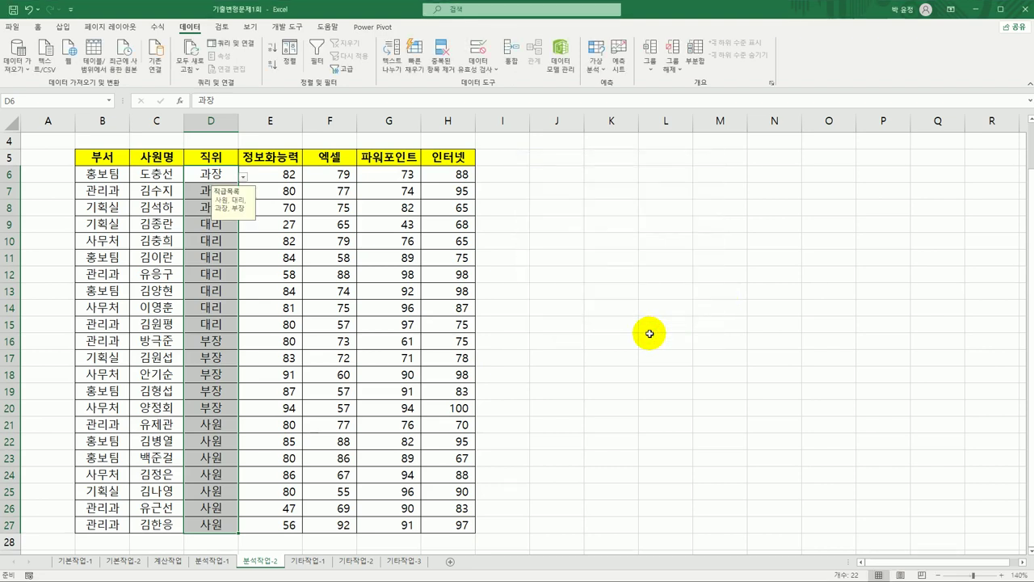
click(650, 333)
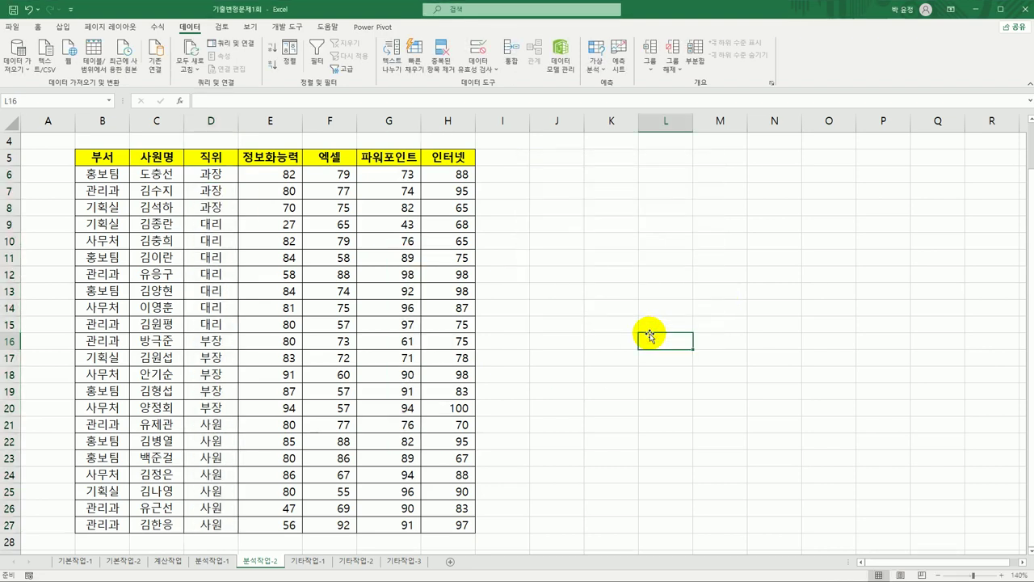
- Turn on the filter for the table and show only the 기획실 and 홍보팀 rows in 부서
click(223, 166)
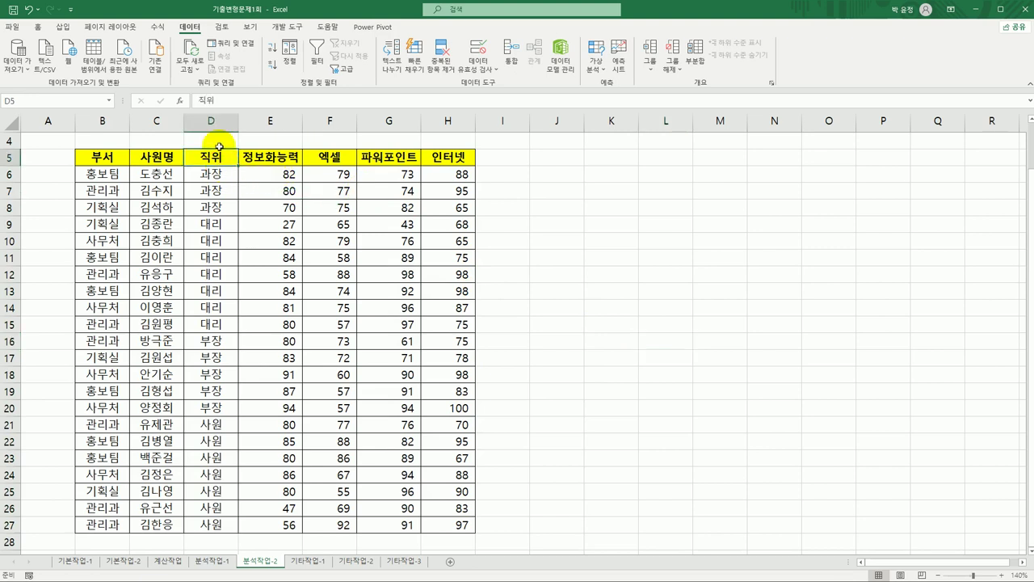
click(316, 55)
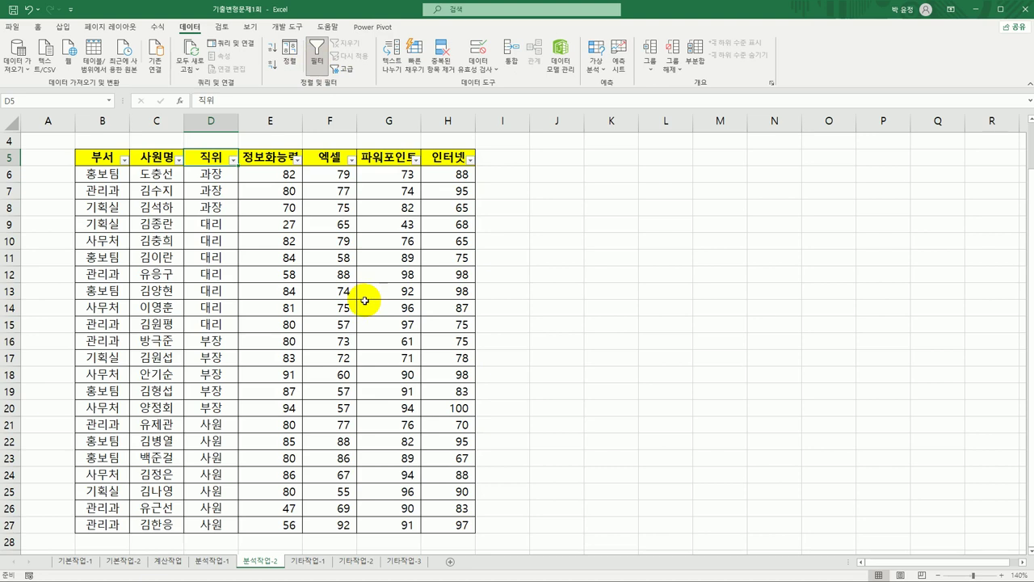
click(108, 159)
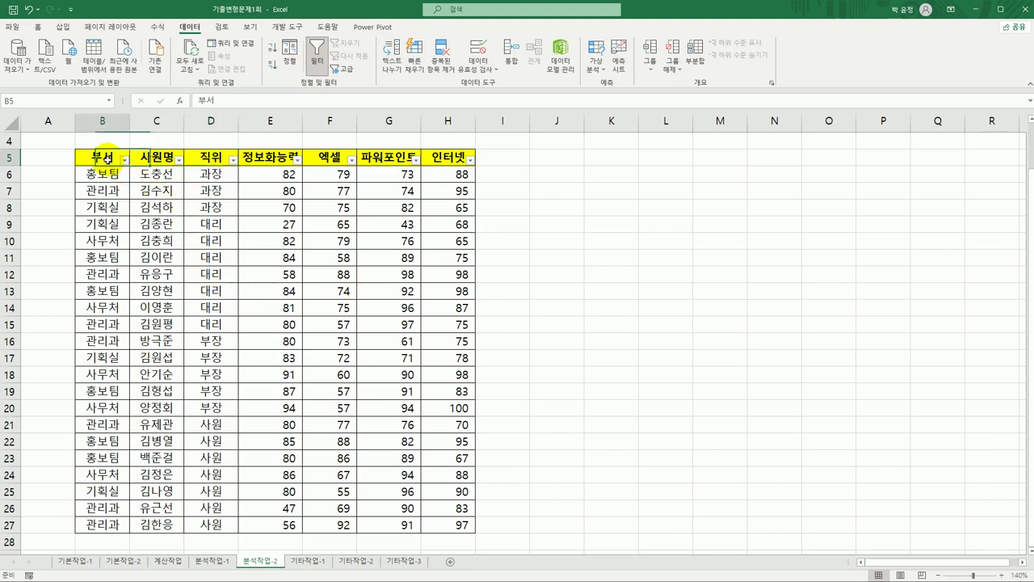
click(124, 159)
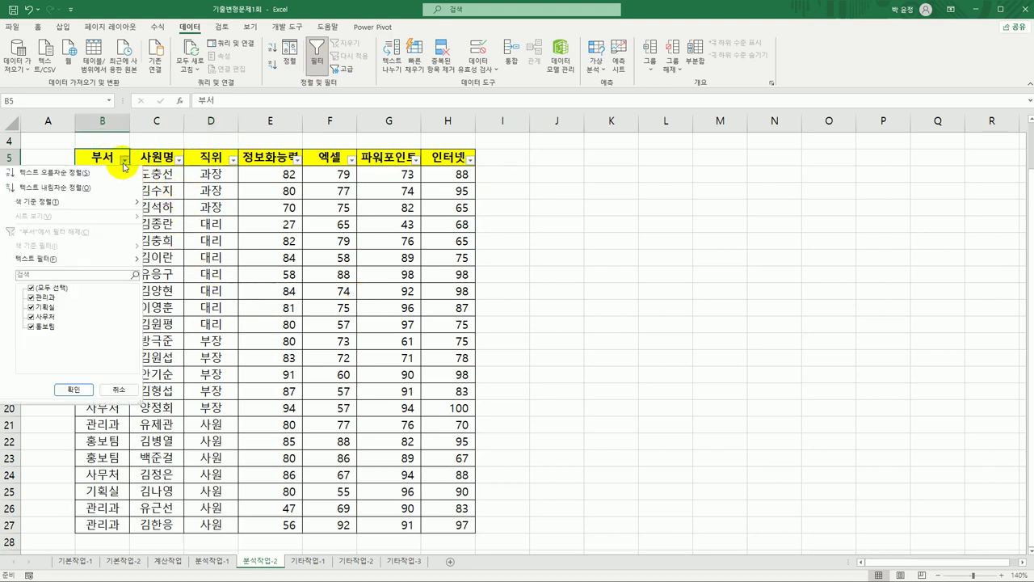
click(60, 288)
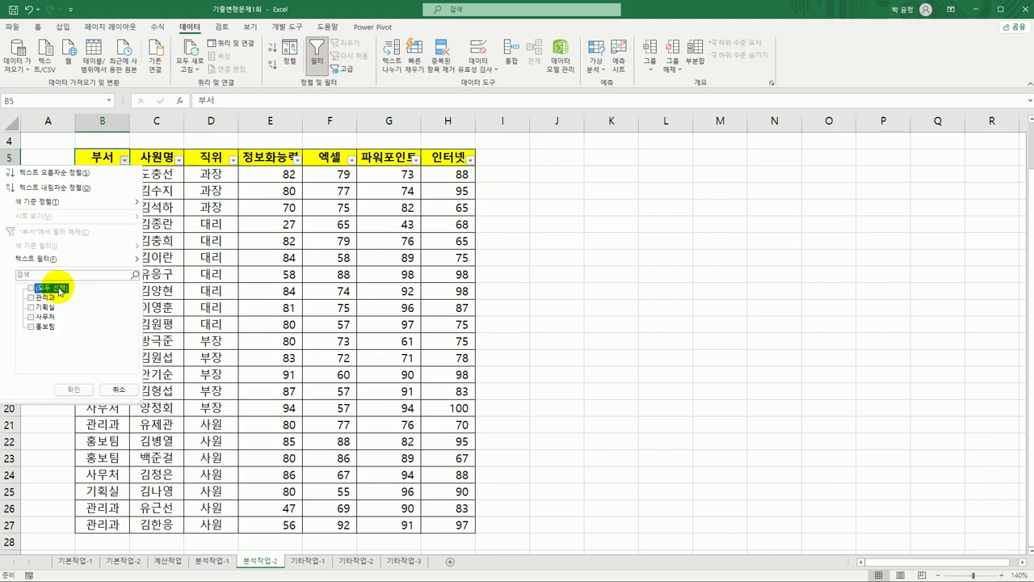
click(42, 308)
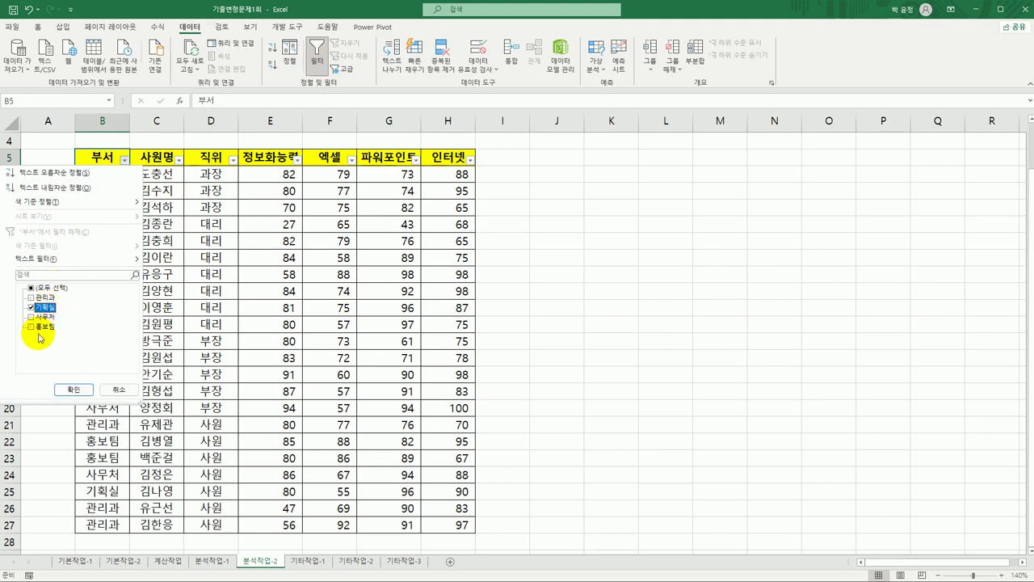
click(41, 328)
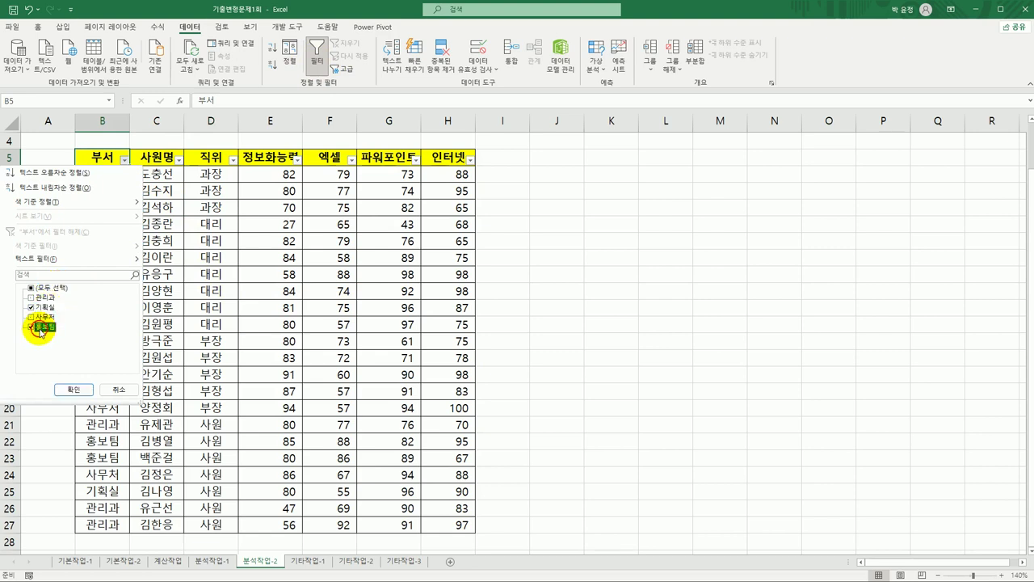
click(78, 391)
click(561, 371)
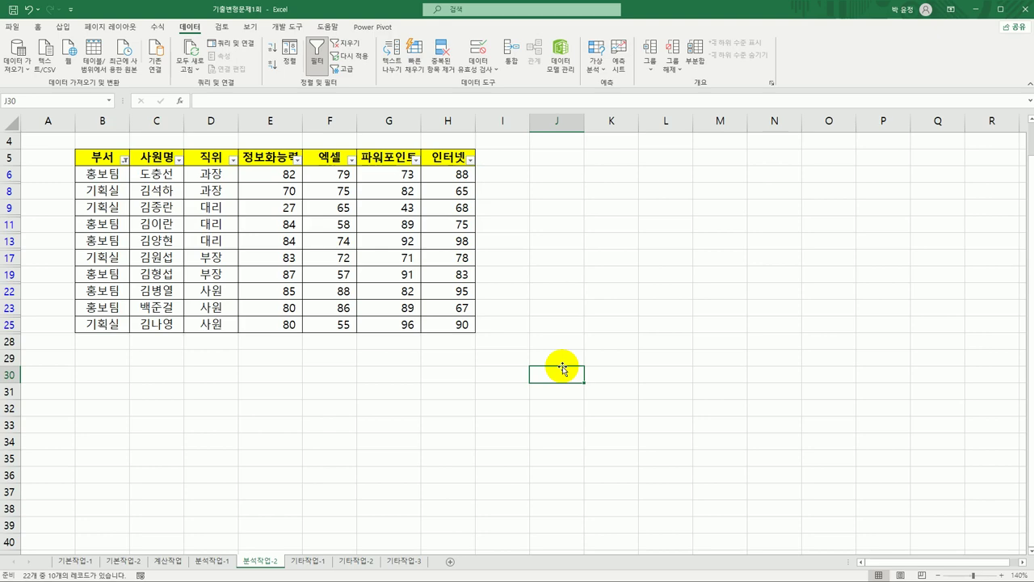
- On the 기타작업-1 sheet, switch the chart's rows and columns so the employees form the category axis
click(315, 559)
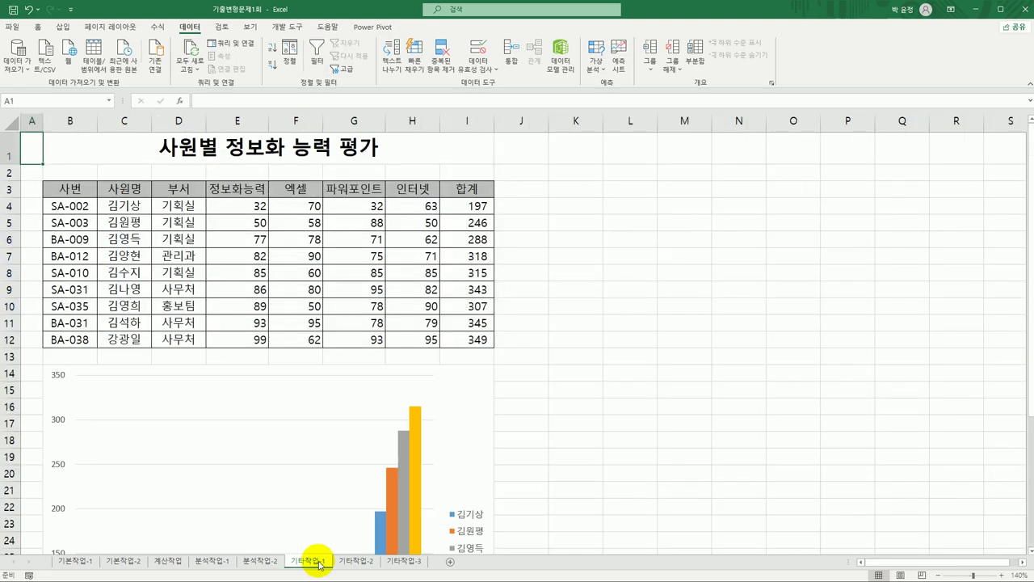
scroll(643, 323, down, 3)
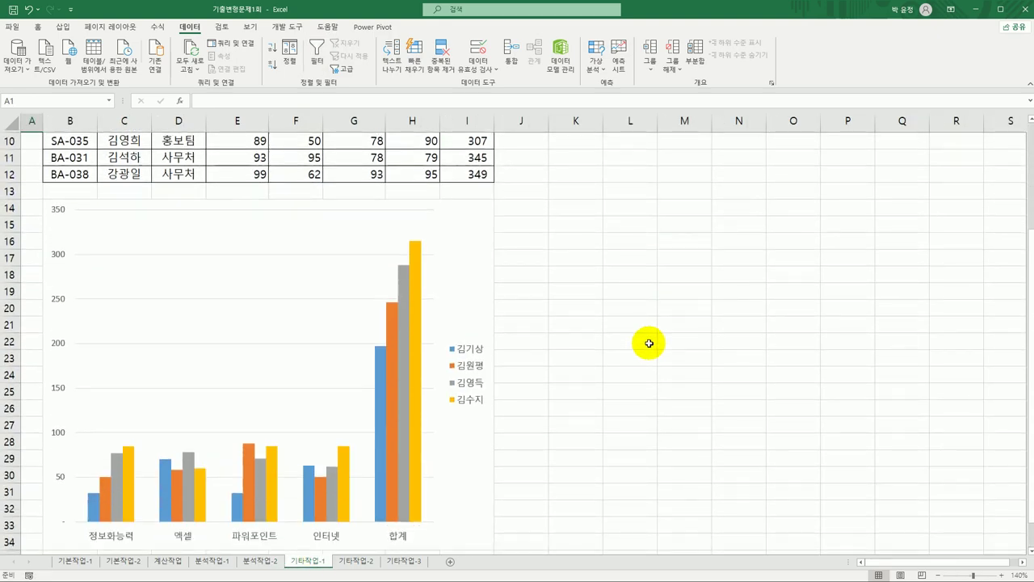
click(457, 232)
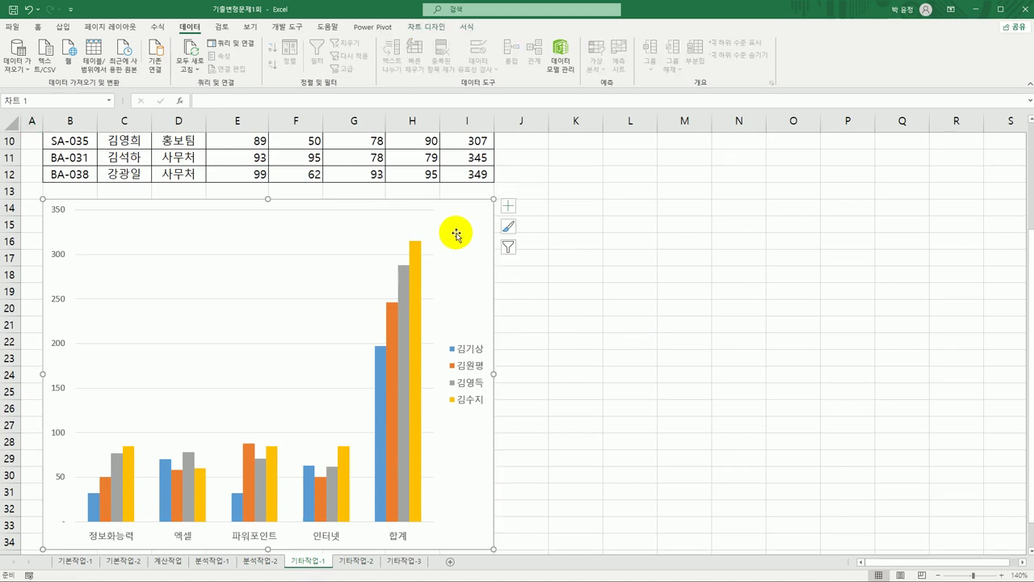
click(428, 28)
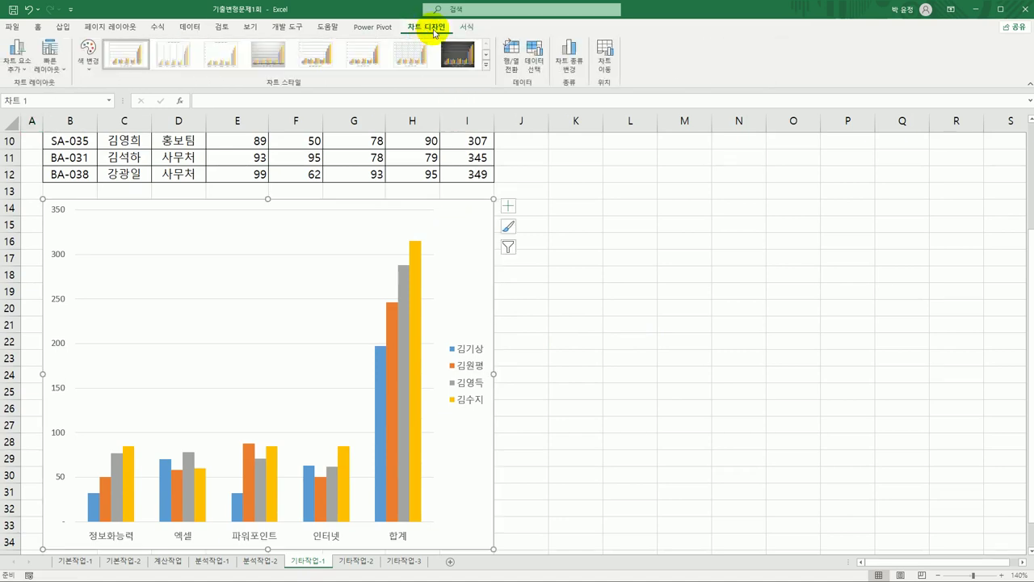
click(512, 63)
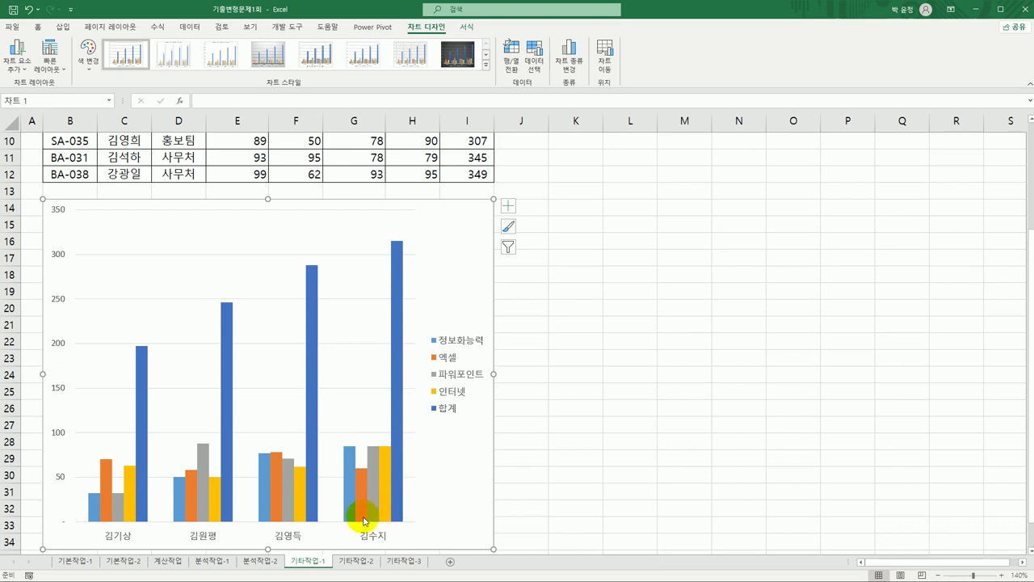
- Delete the 정보화능력 series from the chart
mouse_move(343, 511)
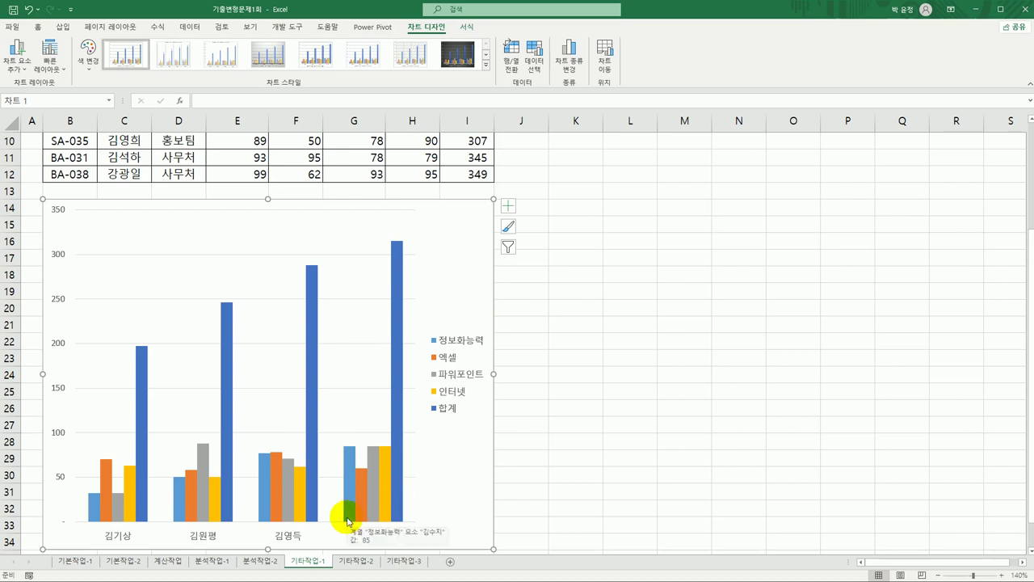
click(350, 465)
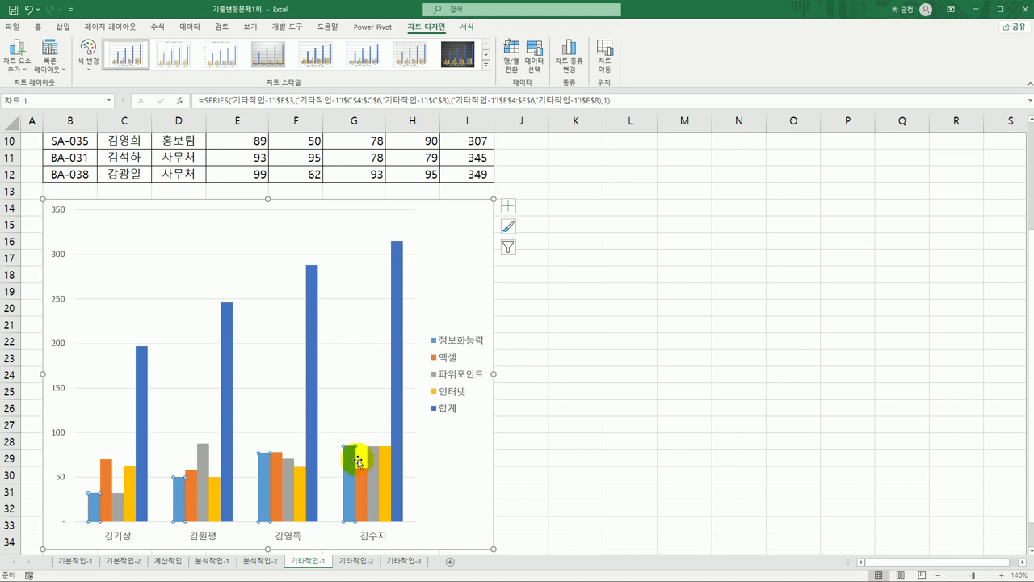
key(Delete)
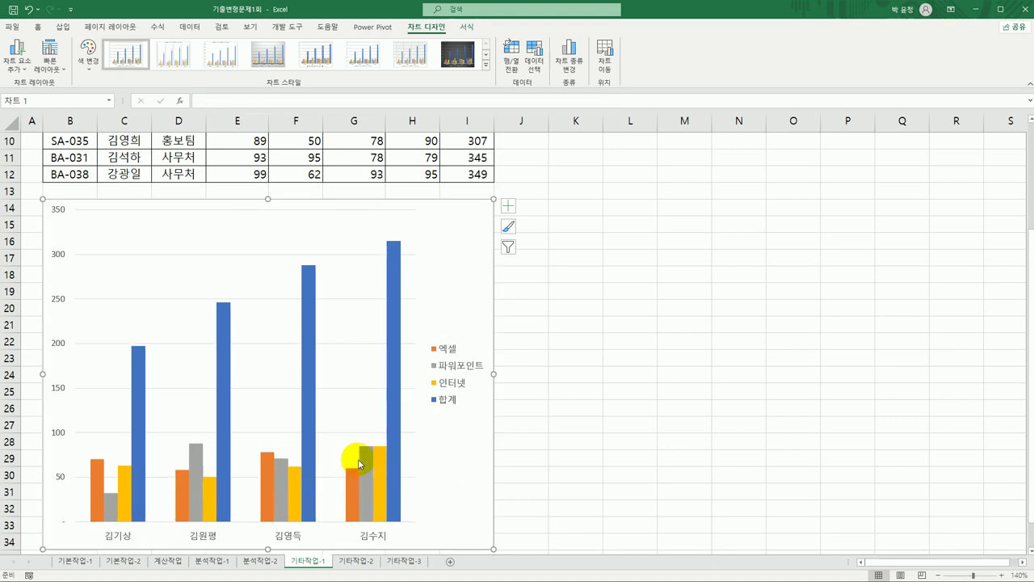
- Change the 합계 series to 표식이 있는 꺾은선형 and plot it on the secondary axis
mouse_move(360, 463)
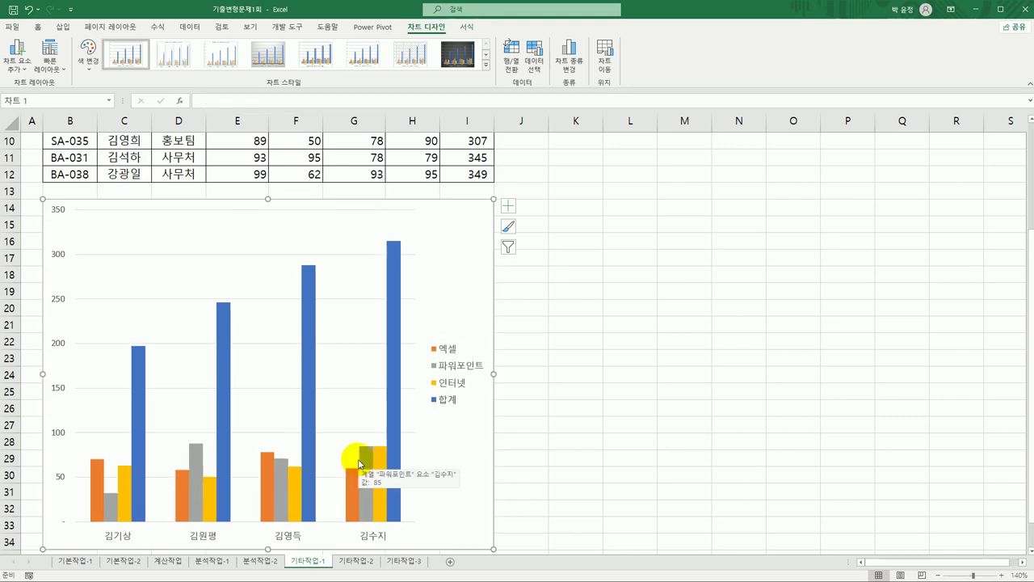
click(395, 252)
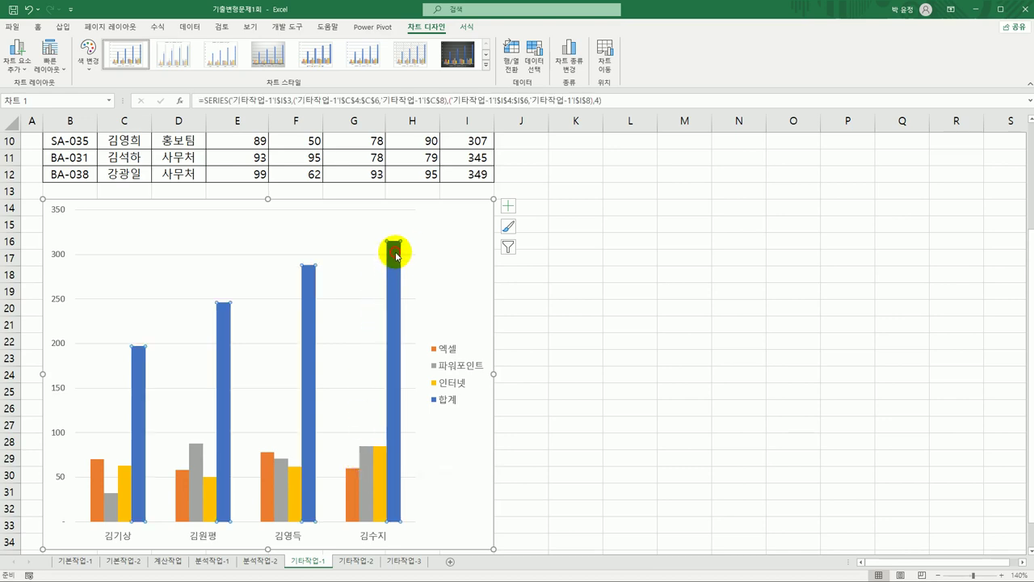
right_click(395, 256)
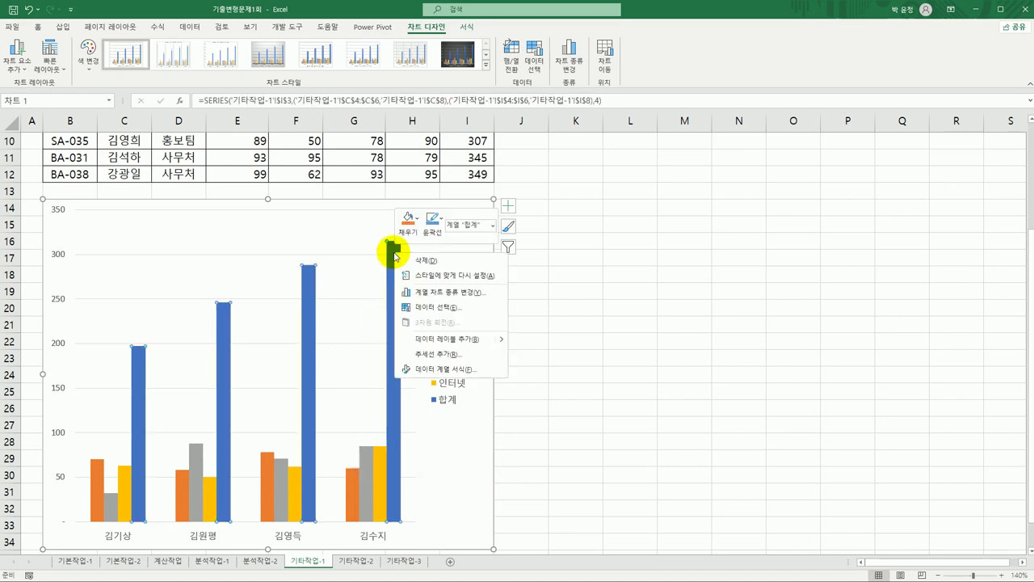
click(472, 292)
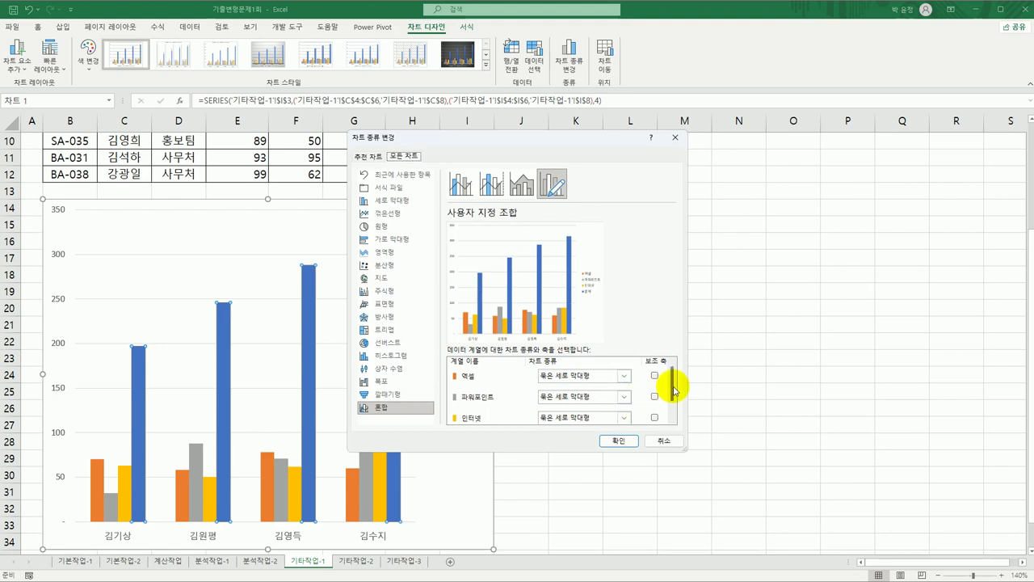
scroll(675, 392, down, 1)
click(621, 414)
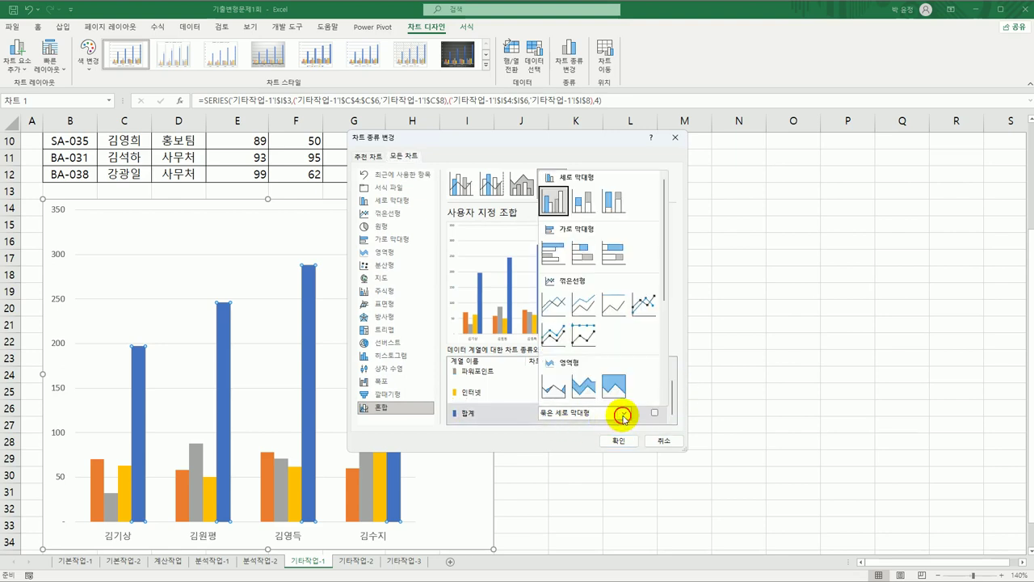
click(641, 306)
click(655, 413)
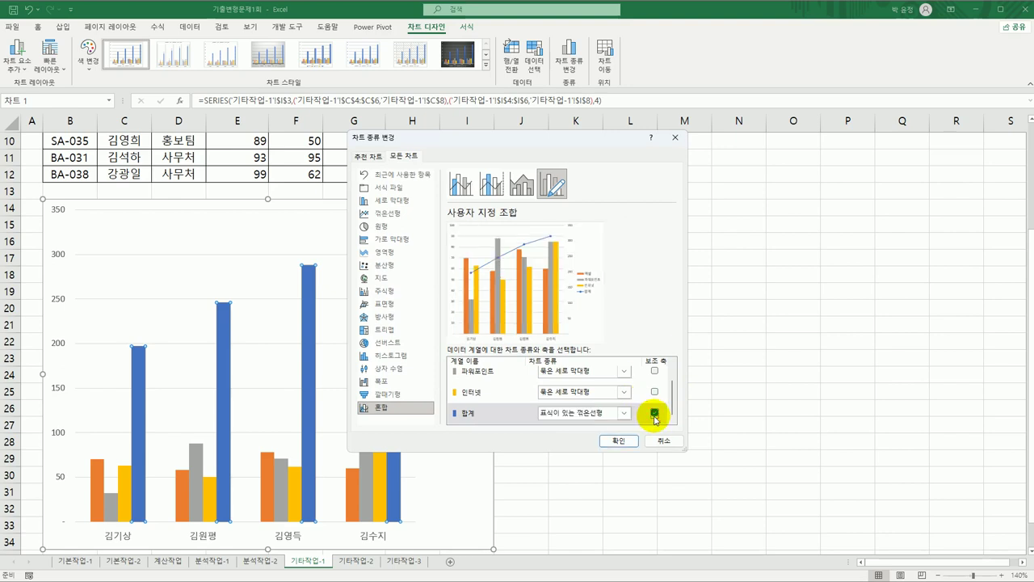
click(618, 441)
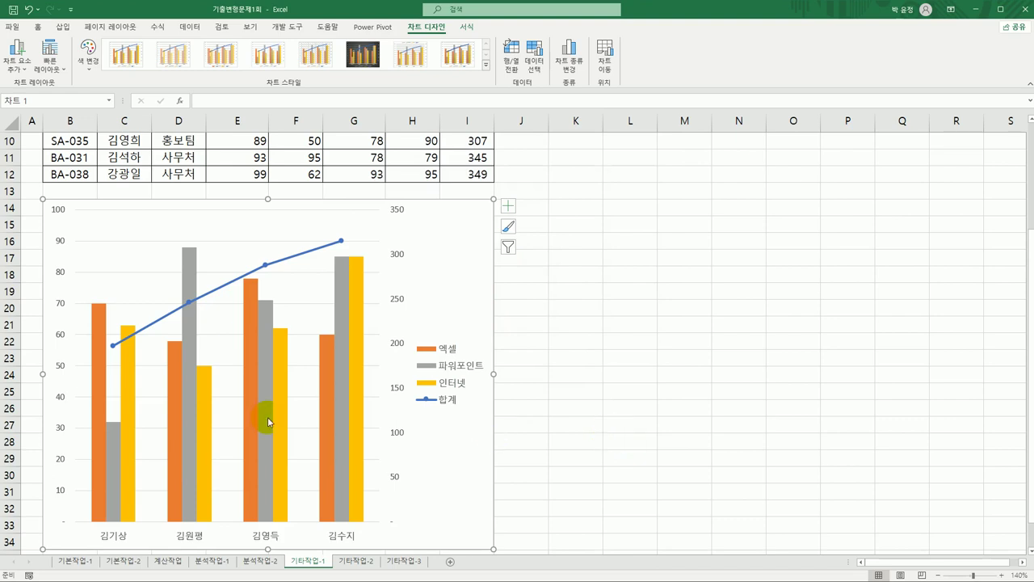
- Add a 2 구간 이동 평균 trendline to the 엑셀 series
click(250, 304)
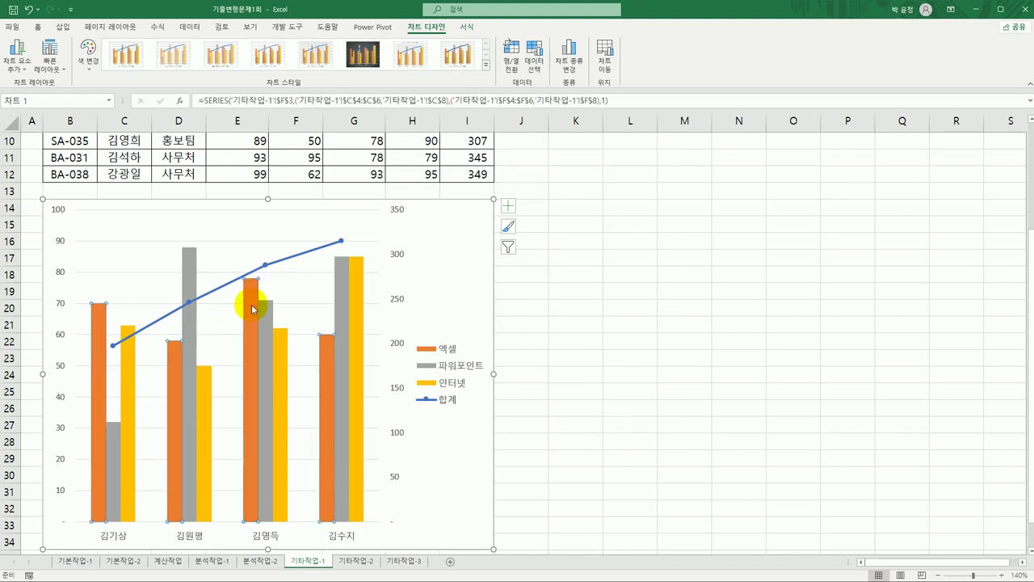
click(508, 208)
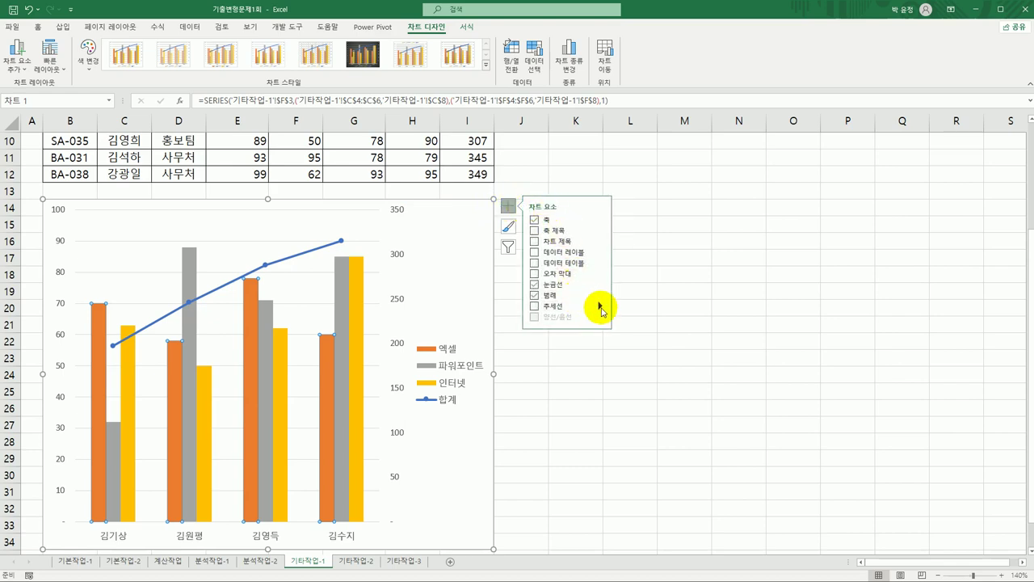
mouse_move(600, 309)
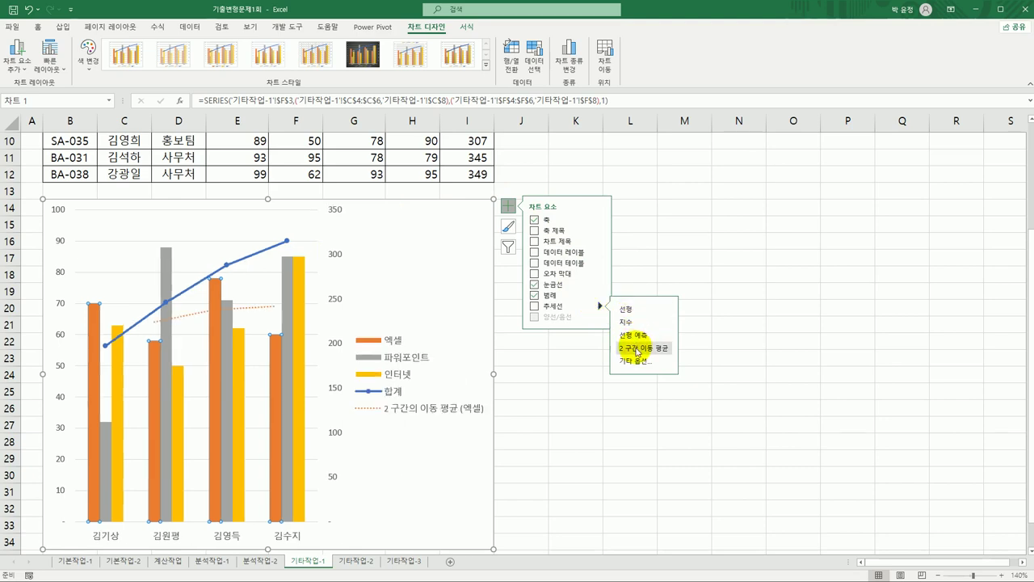
click(638, 349)
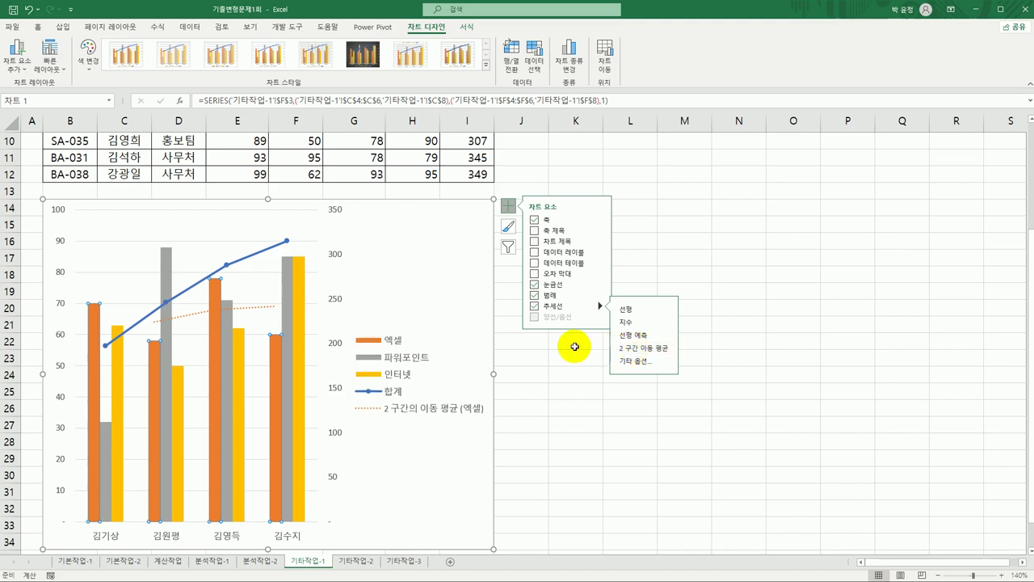
- Apply the thick solid black theme line style to the 엑셀 trendline
click(240, 310)
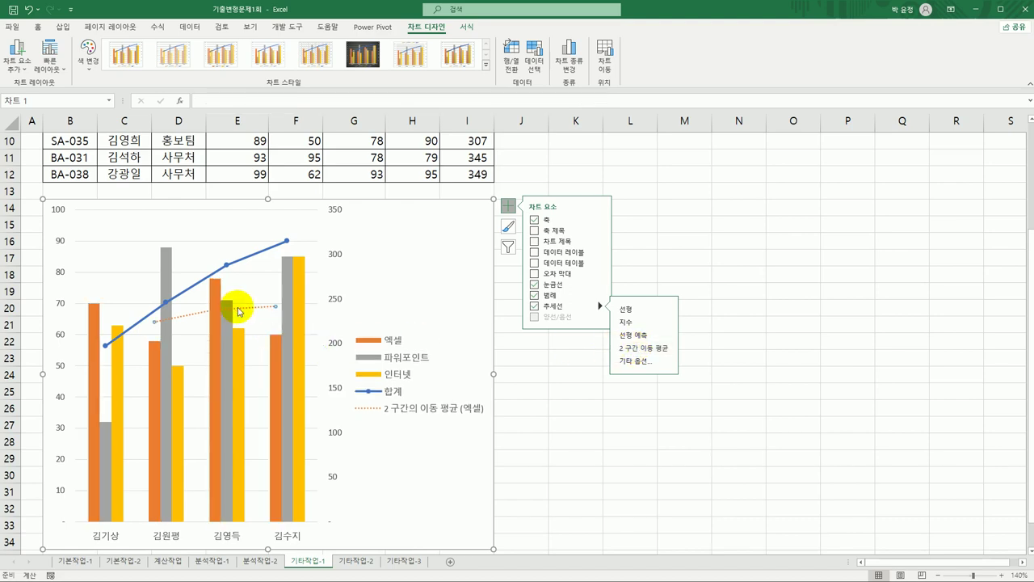
click(468, 28)
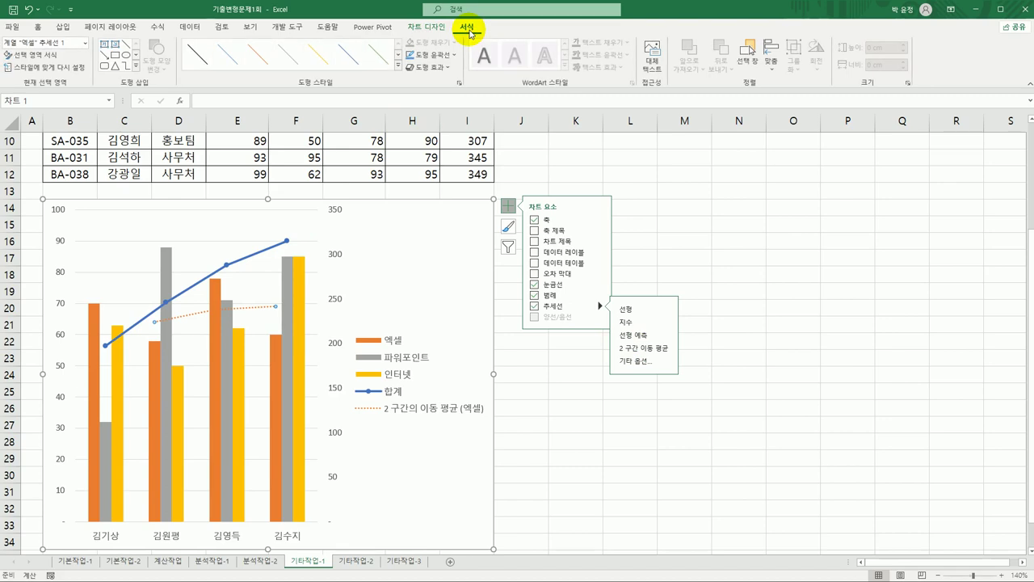
click(398, 66)
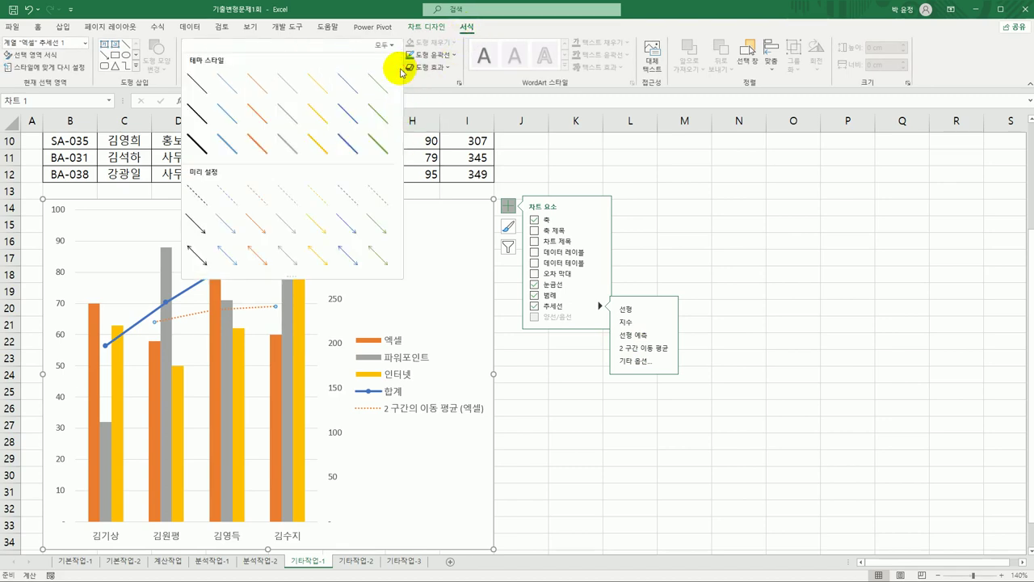
click(200, 145)
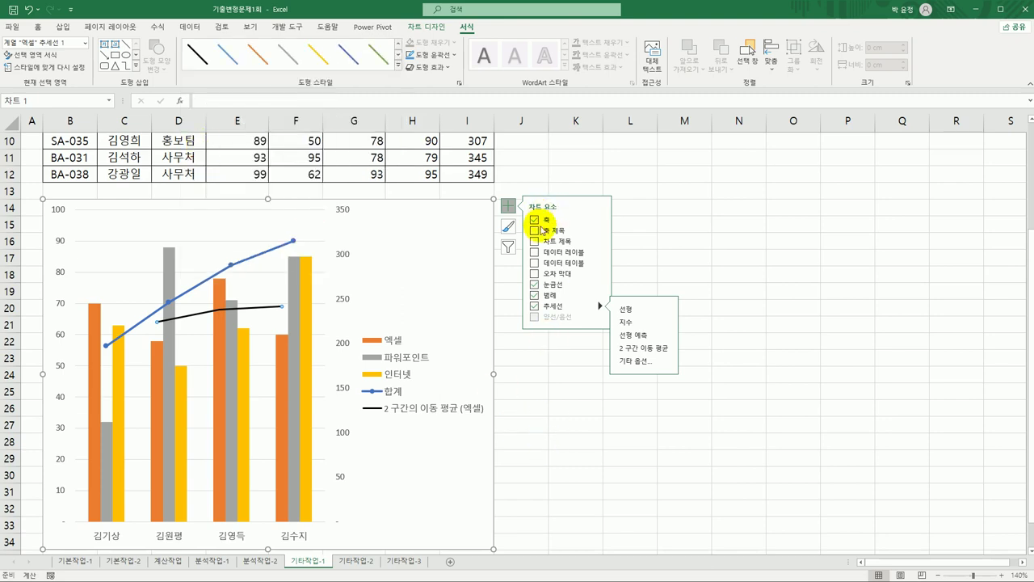
- Add a chart title reading "기획실 정보화 평가"
click(556, 242)
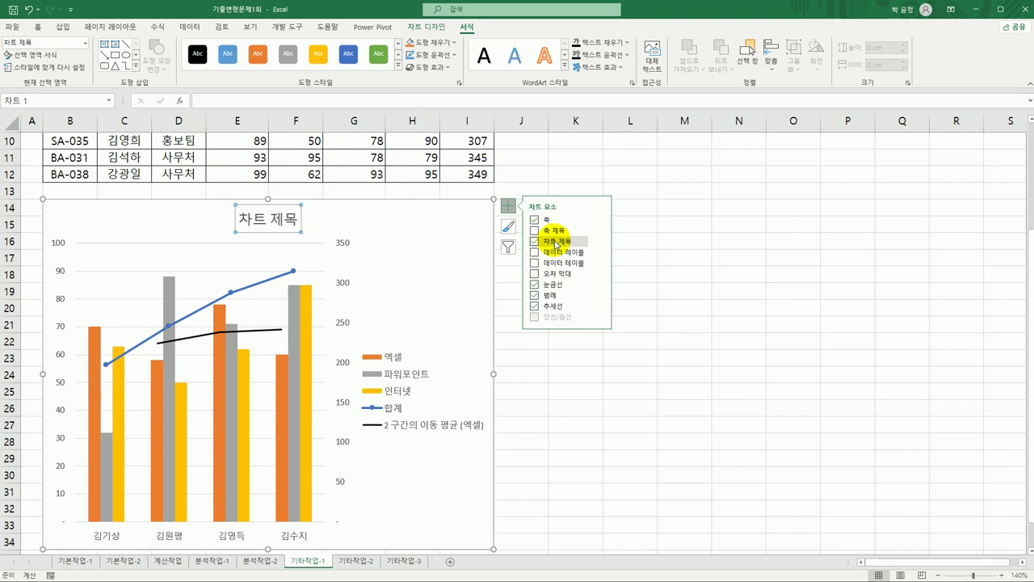
drag(242, 220, 298, 230)
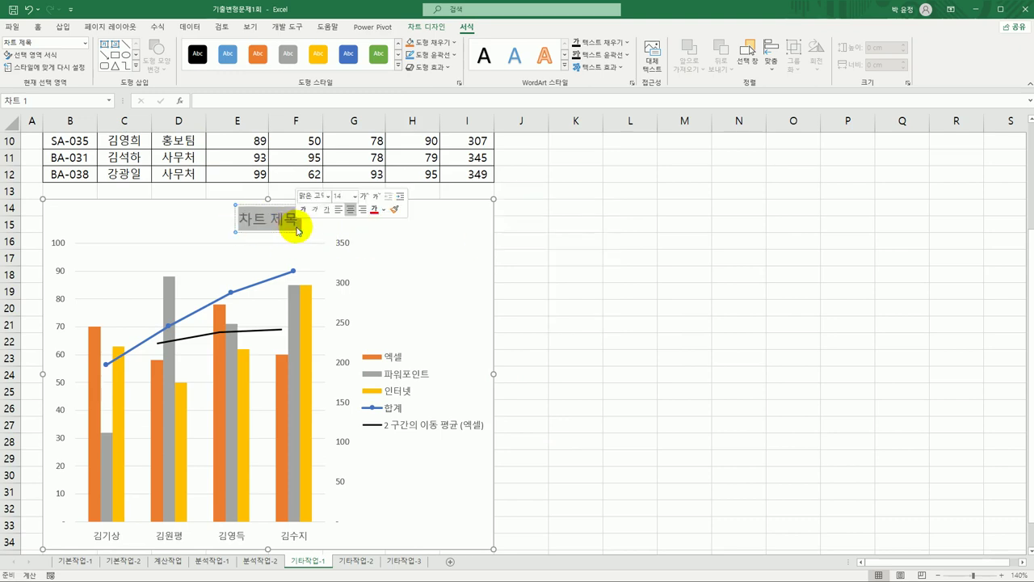
text(기획실)
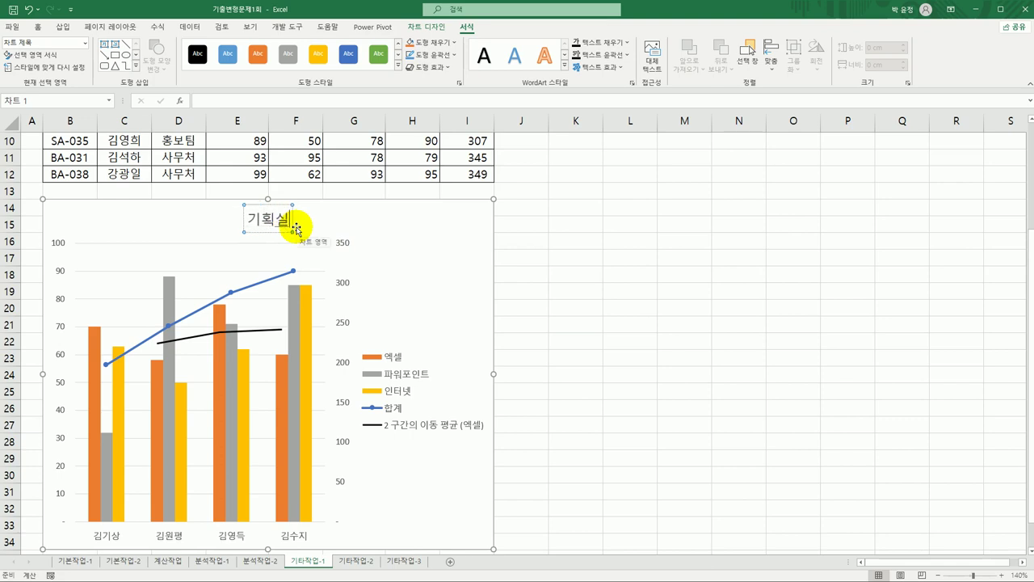
text( 정후)
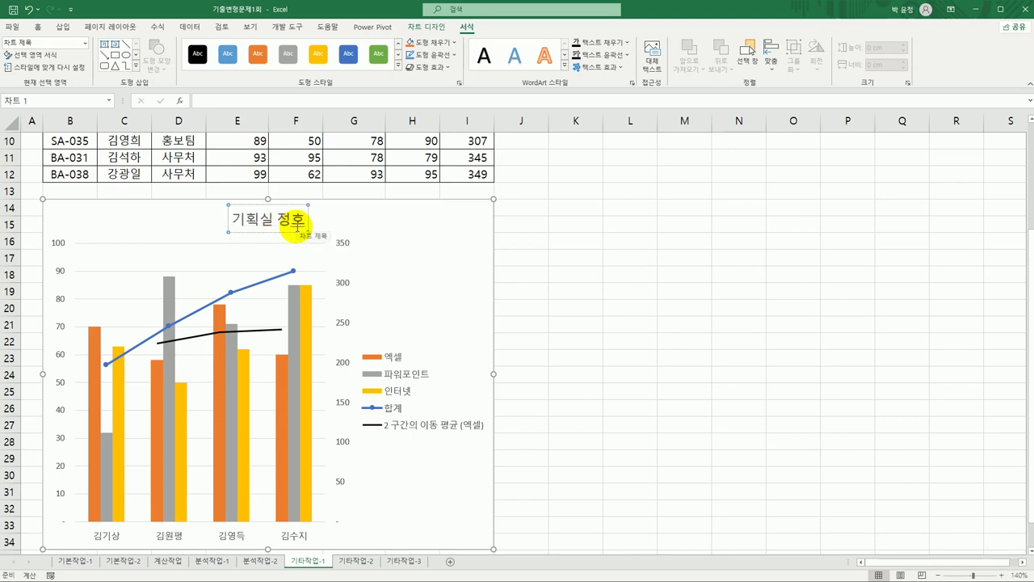
key(BackSpace)
text(보화)
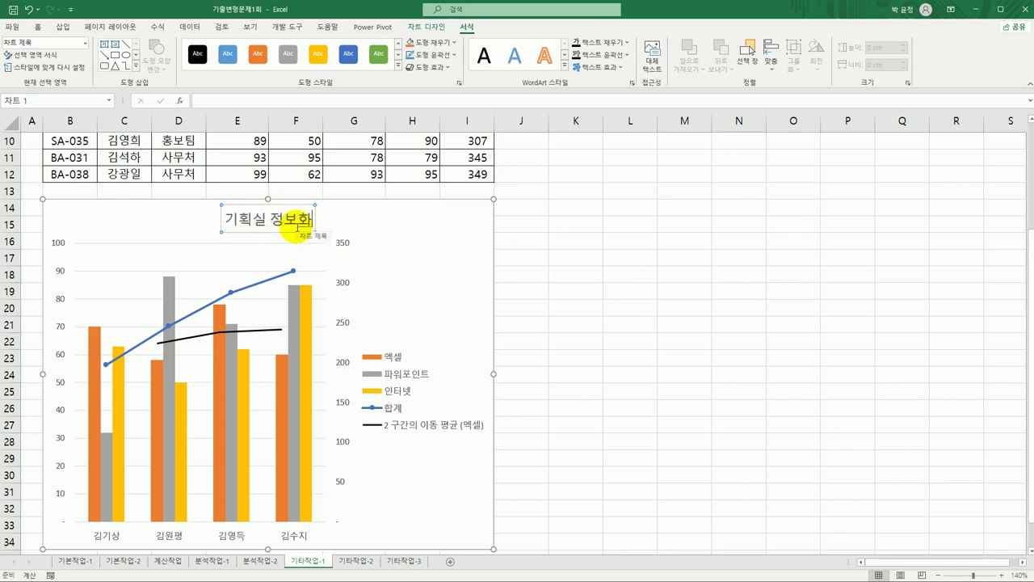
text( 평가)
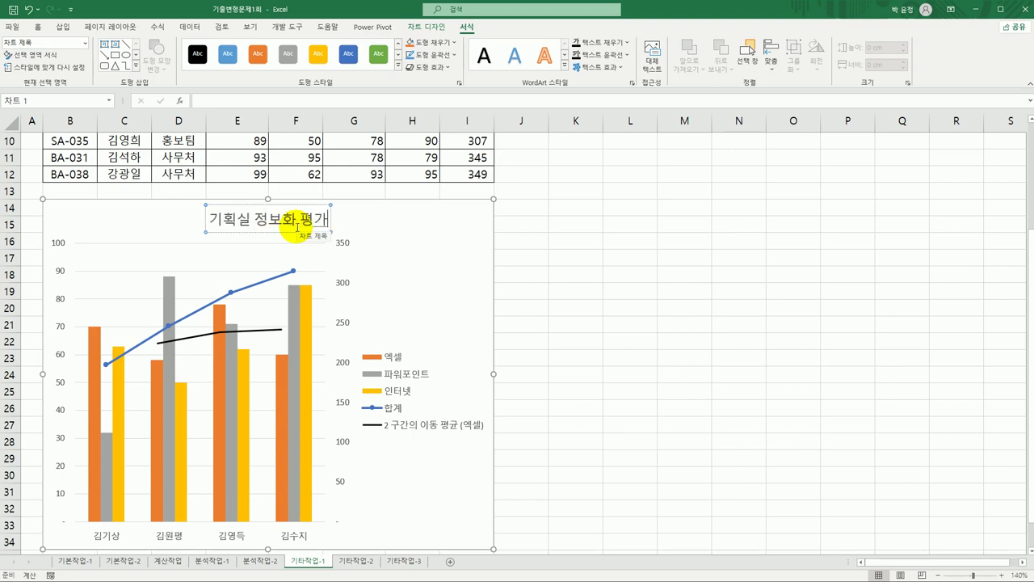
click(316, 205)
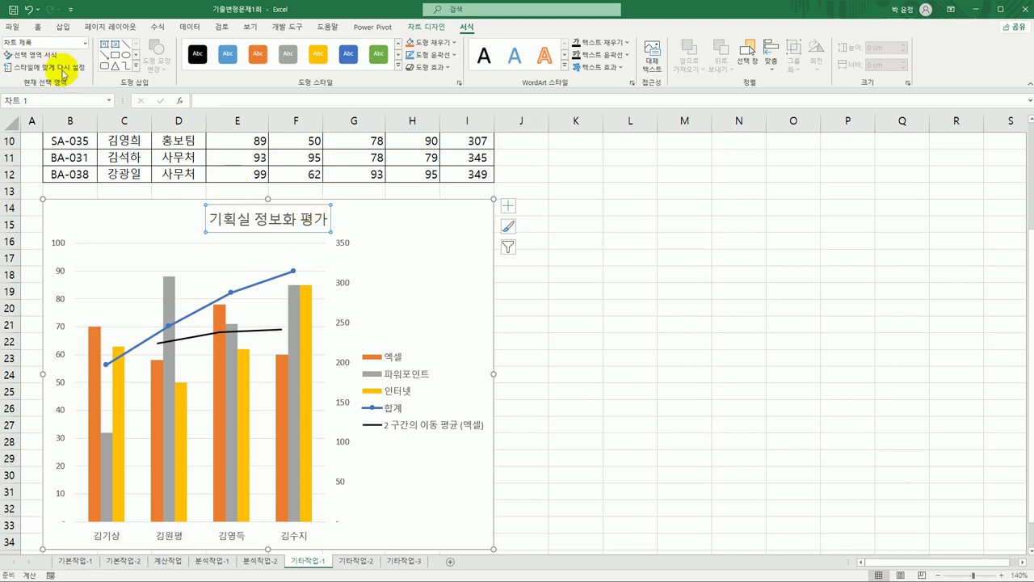
- Set the chart title's font size to 15
click(37, 27)
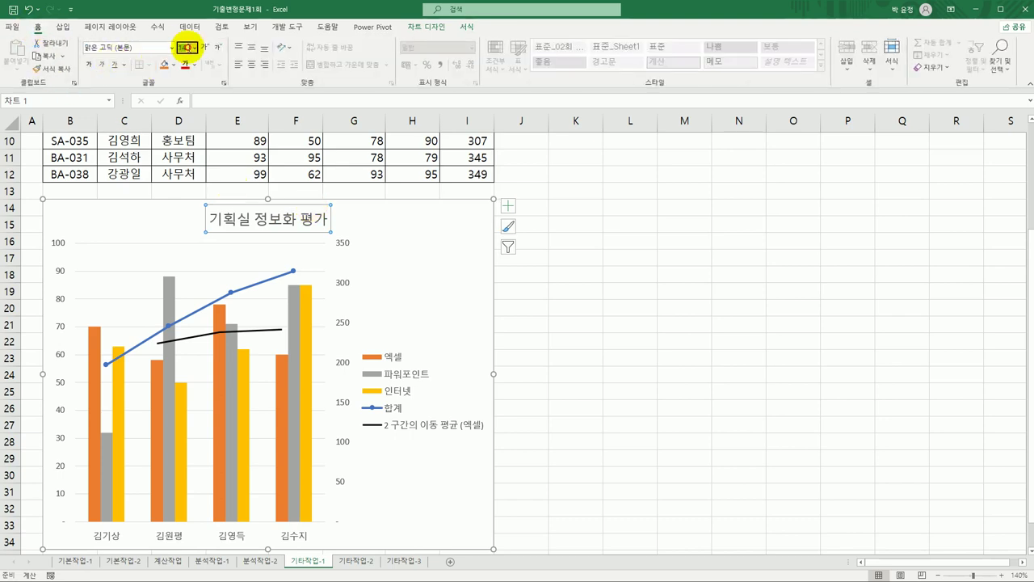
text(15)
key(Return)
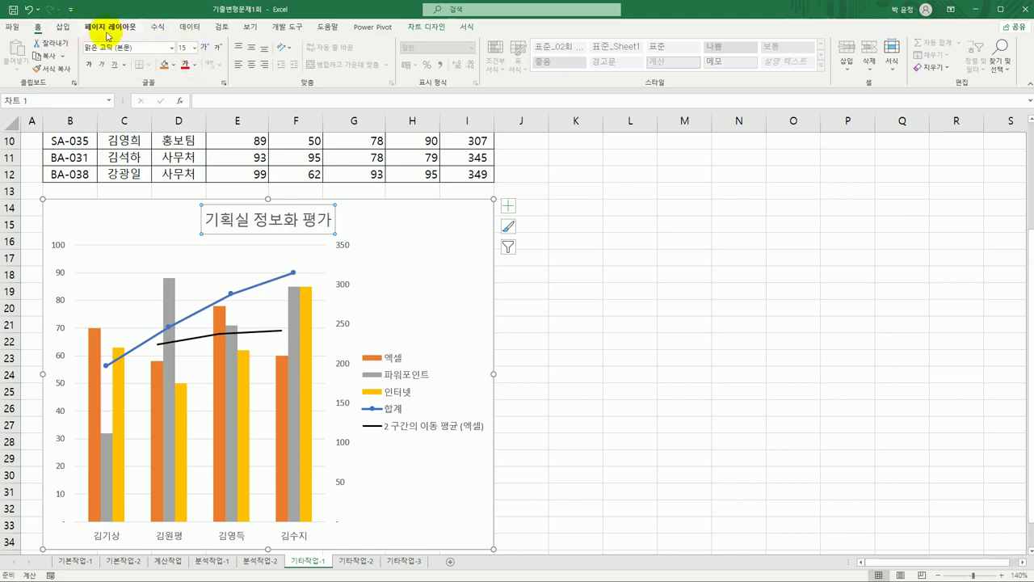
- Draw a 화살표: 오각형 block arrow inside the chart over its title, about 1.32 cm high and 6.2 cm wide
click(468, 31)
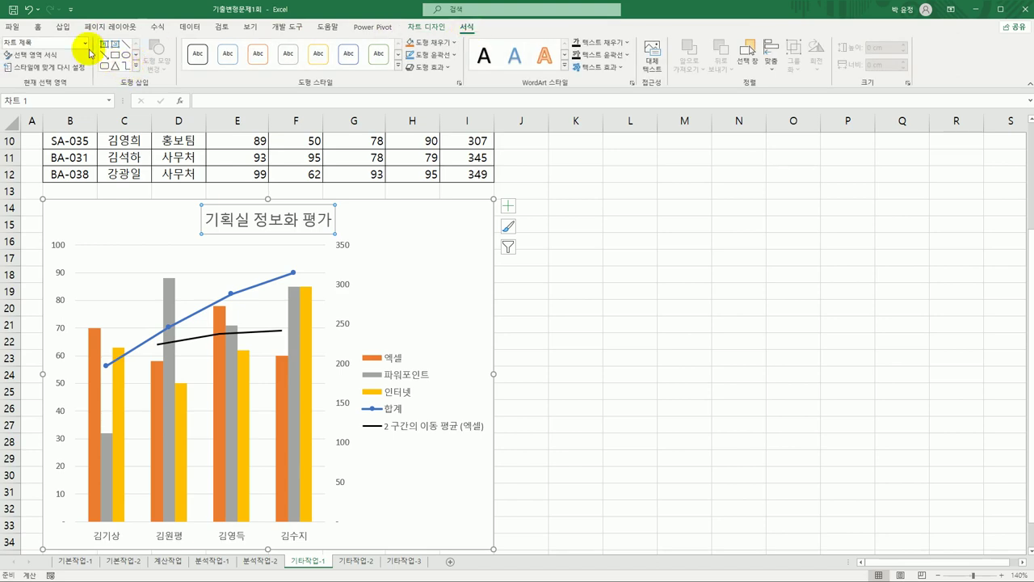
click(137, 73)
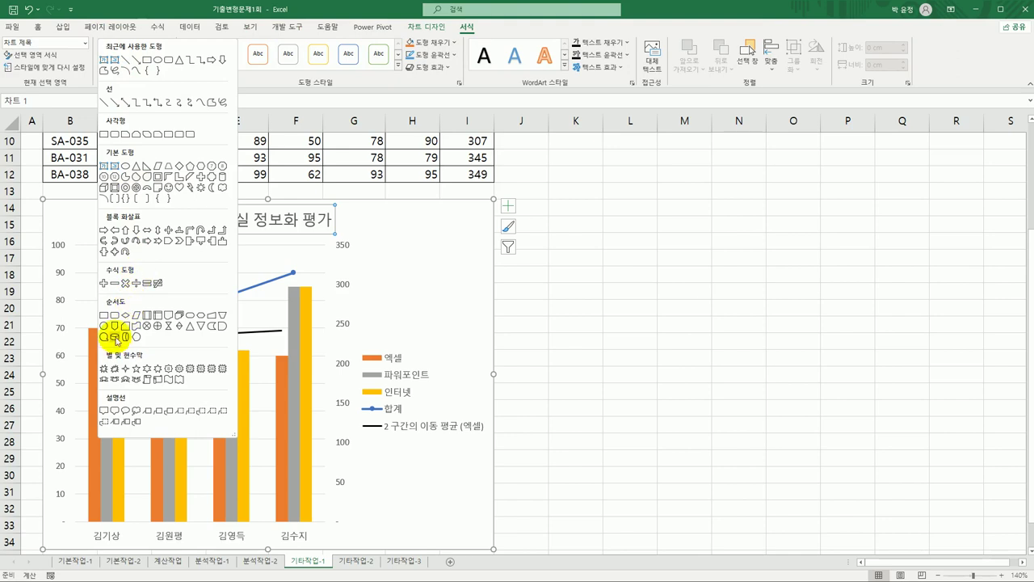
click(168, 242)
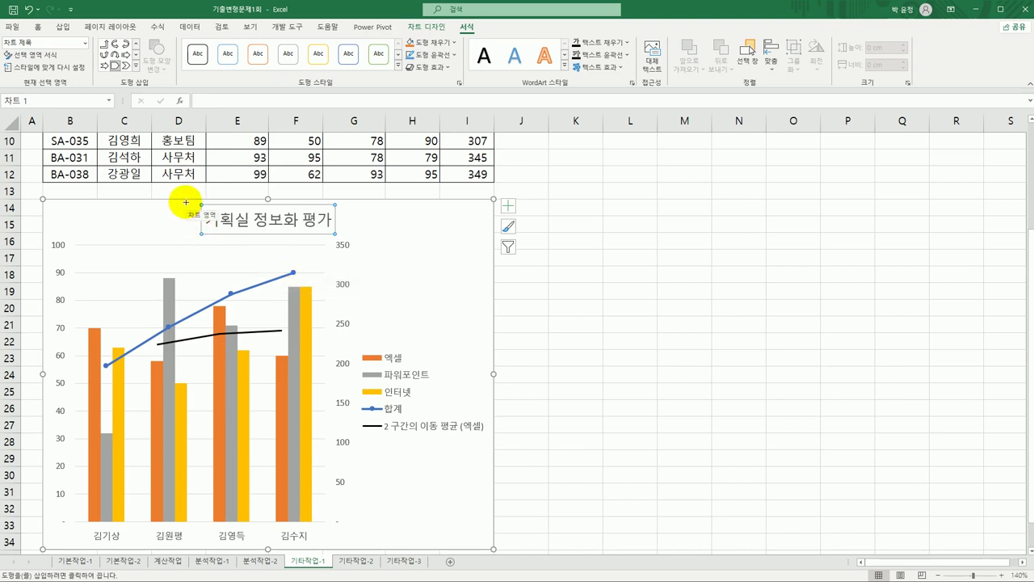
drag(183, 201, 361, 239)
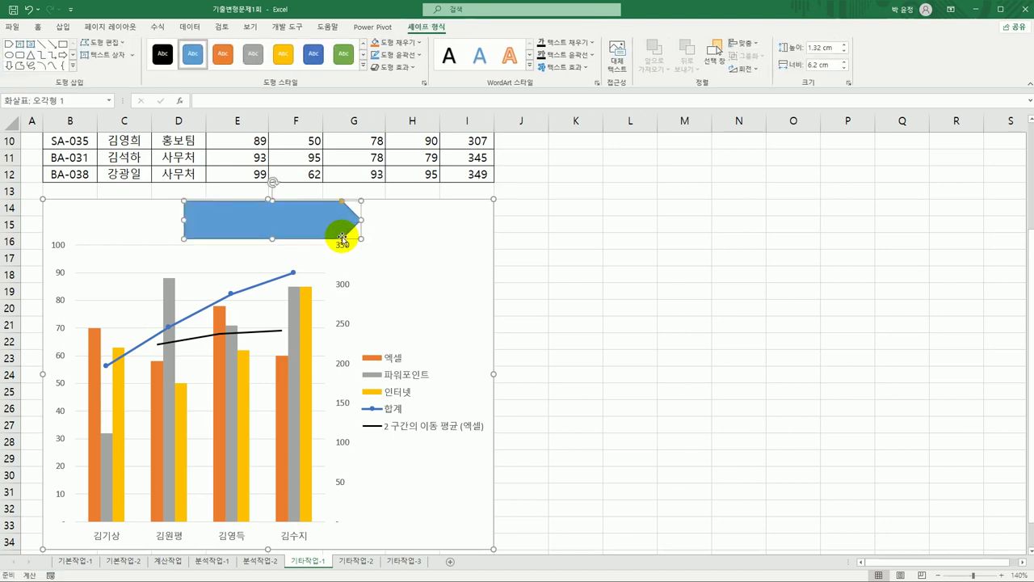
- Remove the fill of the pentagon arrow over the chart title and deselect the shape
click(416, 42)
click(421, 176)
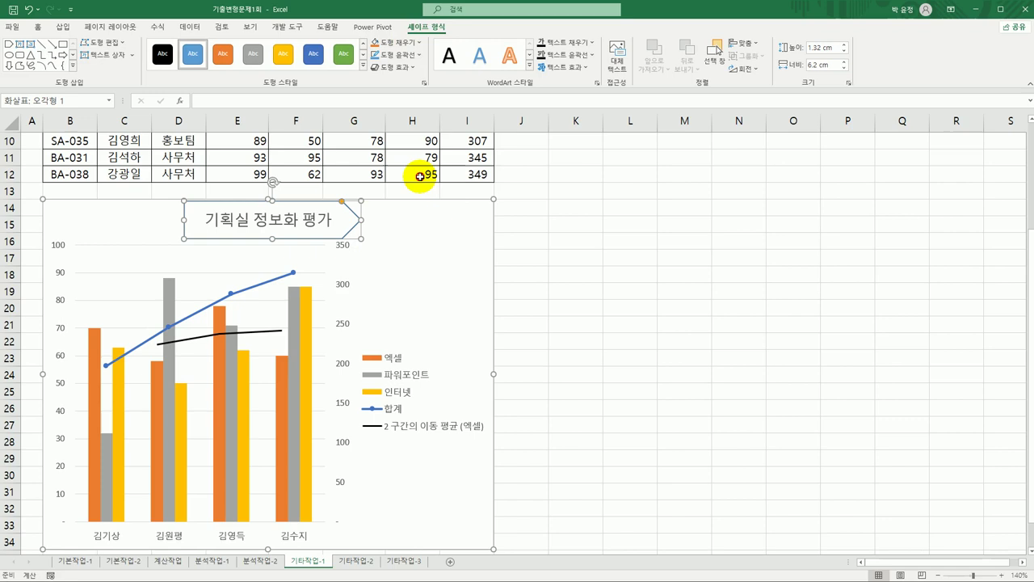
click(565, 281)
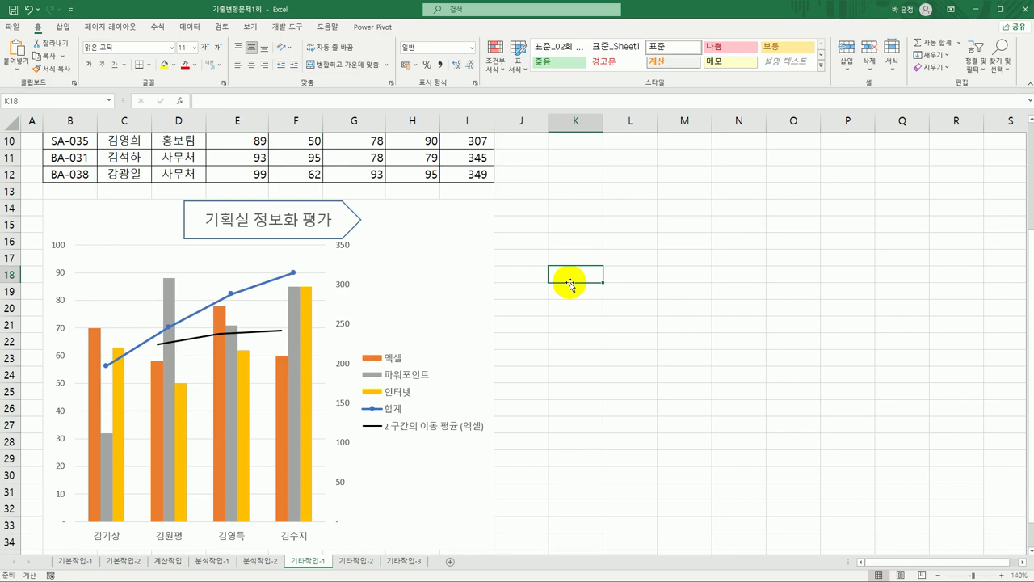
- On the 기타작업-2 sheet, insert a form control button covering cells B2:D3
click(364, 561)
click(626, 401)
scroll(625, 398, up, 1)
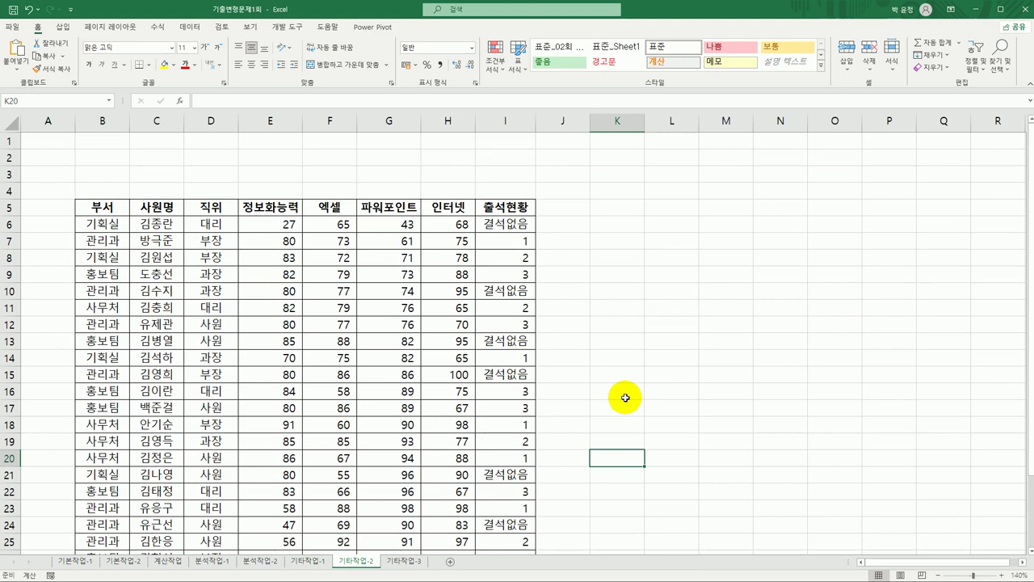
click(287, 26)
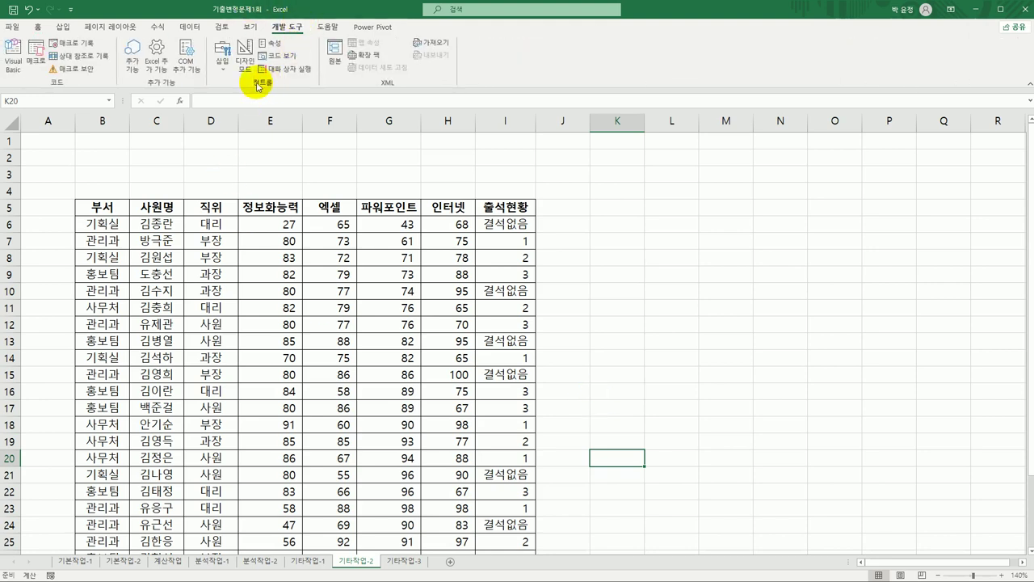
click(223, 58)
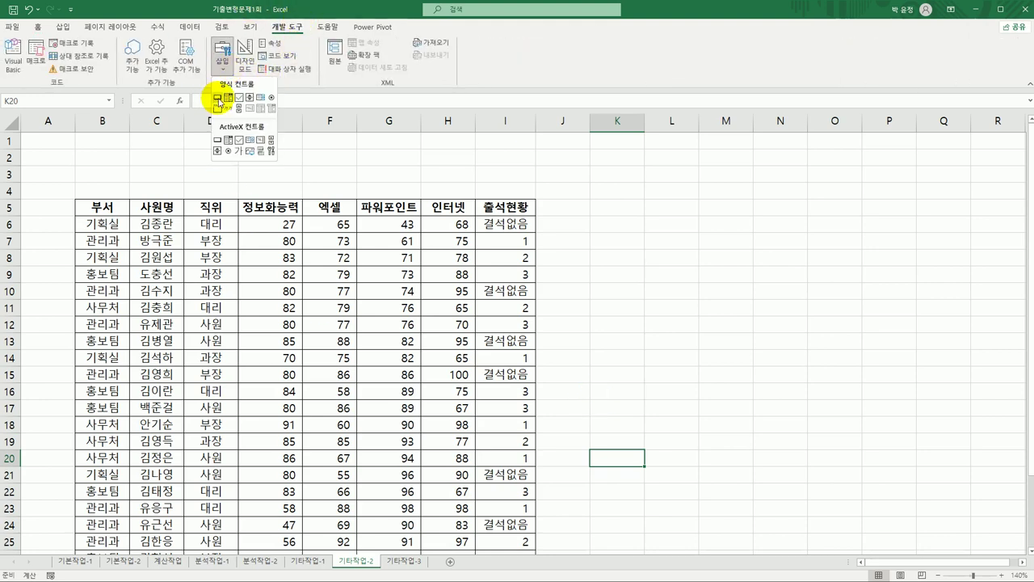
click(217, 98)
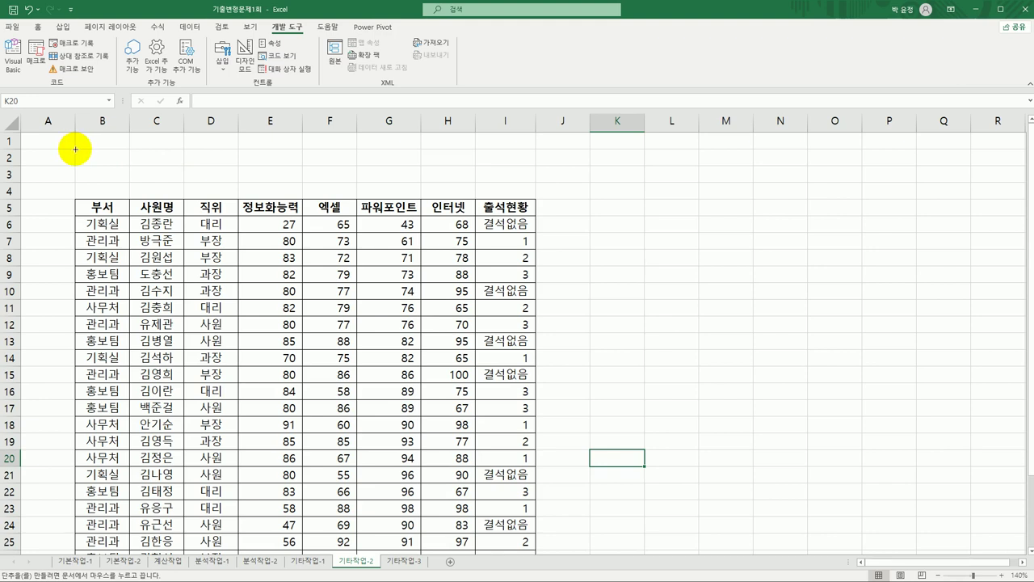
drag(75, 148, 265, 178)
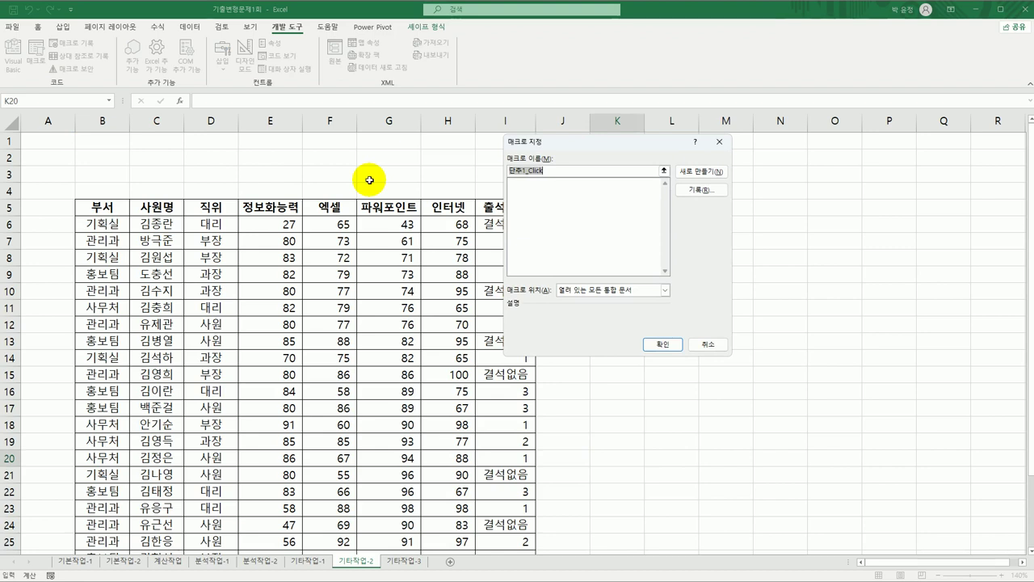
- Assign a new macro named 서식적용 to the button and start recording it in the current workbook
text(서식적용)
click(679, 191)
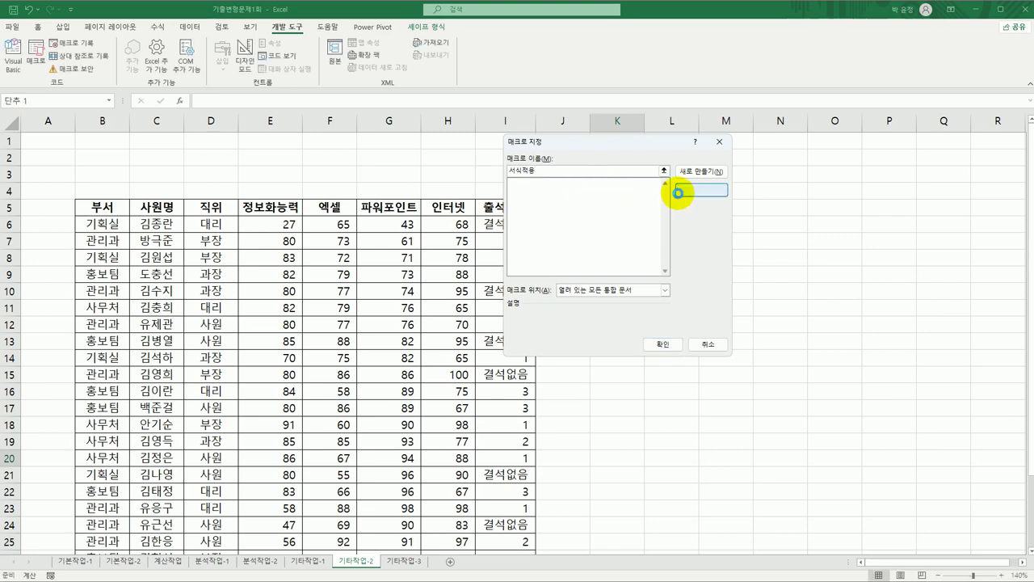
drag(646, 166, 709, 171)
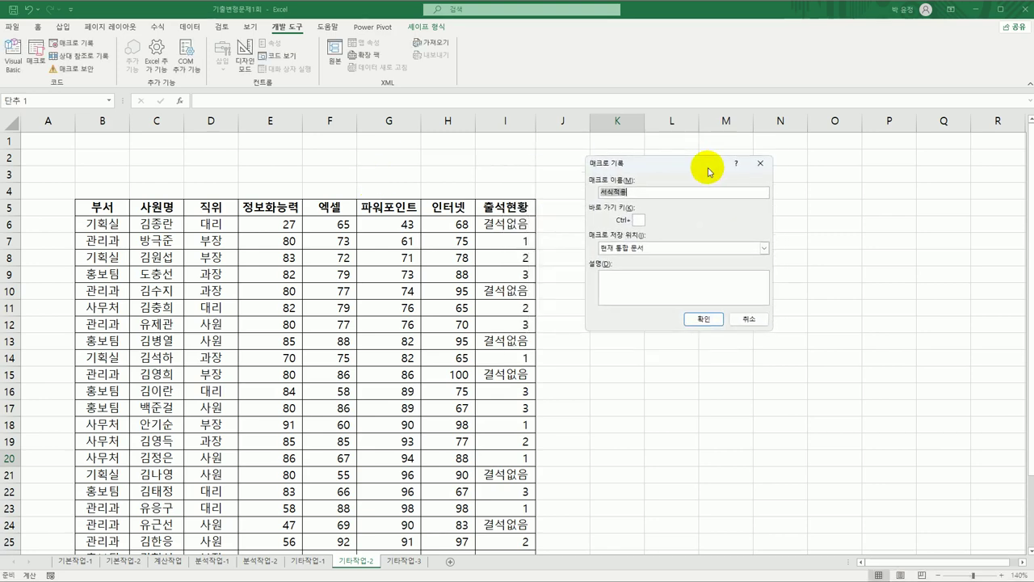
click(701, 319)
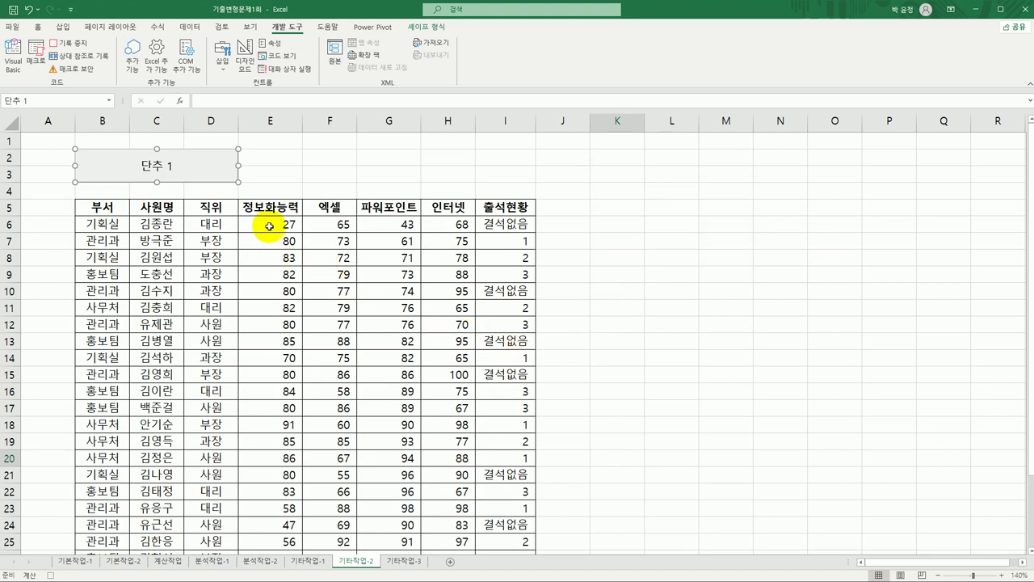
- Apply the custom number format [빨강][<=60]0;[파랑][>=90]0;0 to all scores in the 정보화능력 through 인터넷 columns, starting at E6
drag(269, 225, 452, 510)
scroll(488, 347, up, 2)
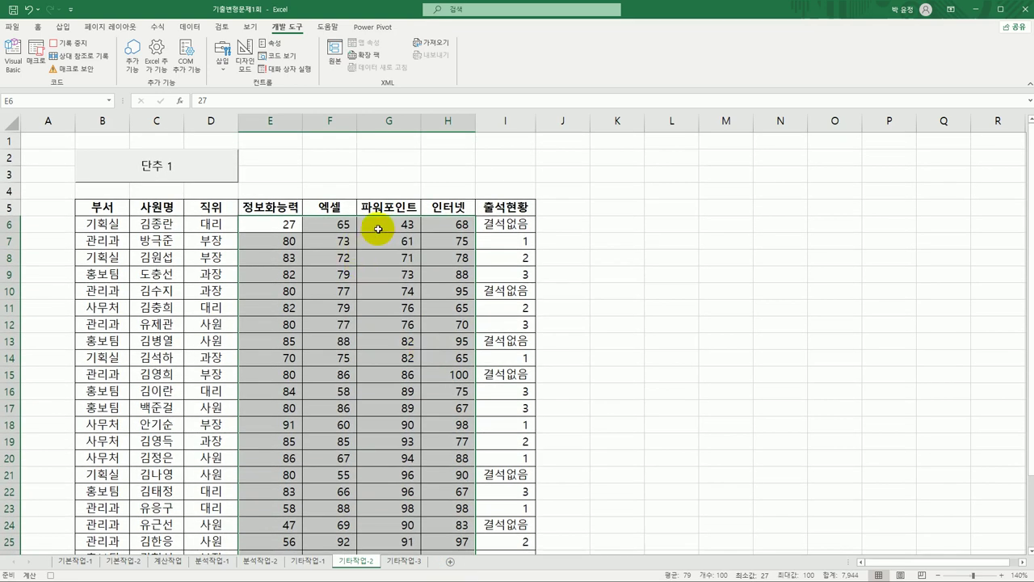
right_click(378, 226)
click(477, 459)
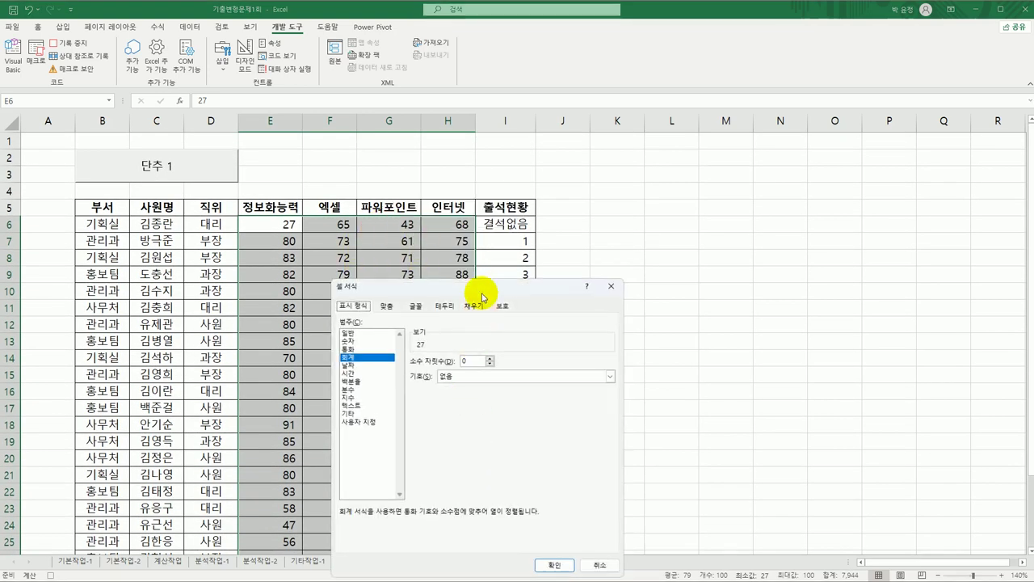
drag(612, 211, 650, 157)
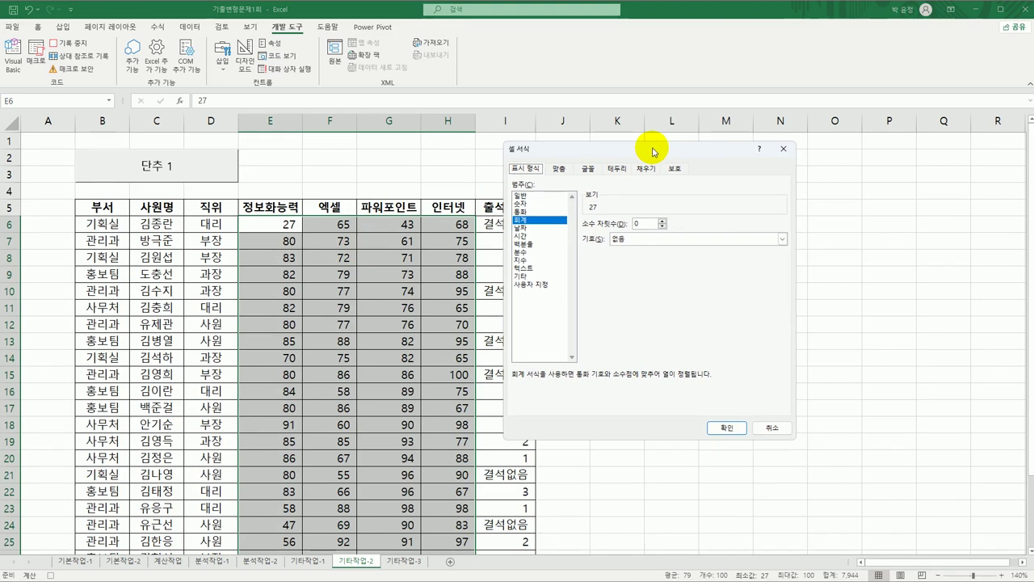
click(529, 284)
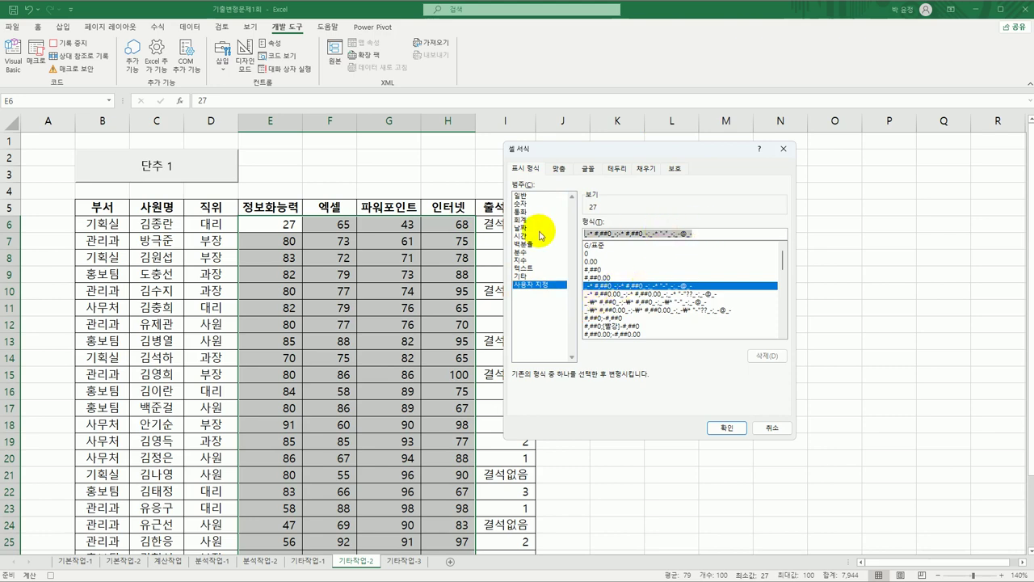
key(BackSpace)
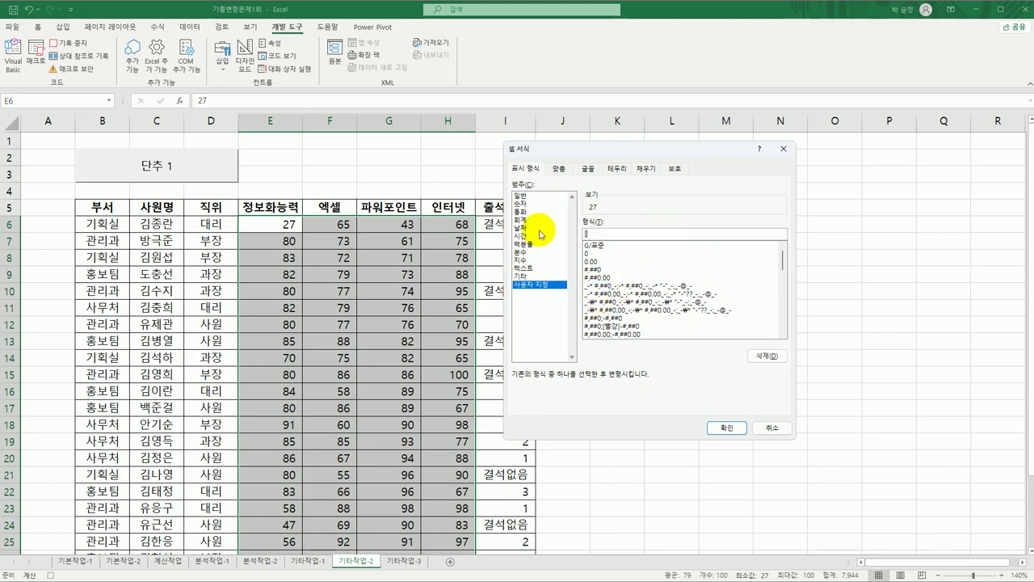
text([빨강][<=60]0;)
text([파랑])
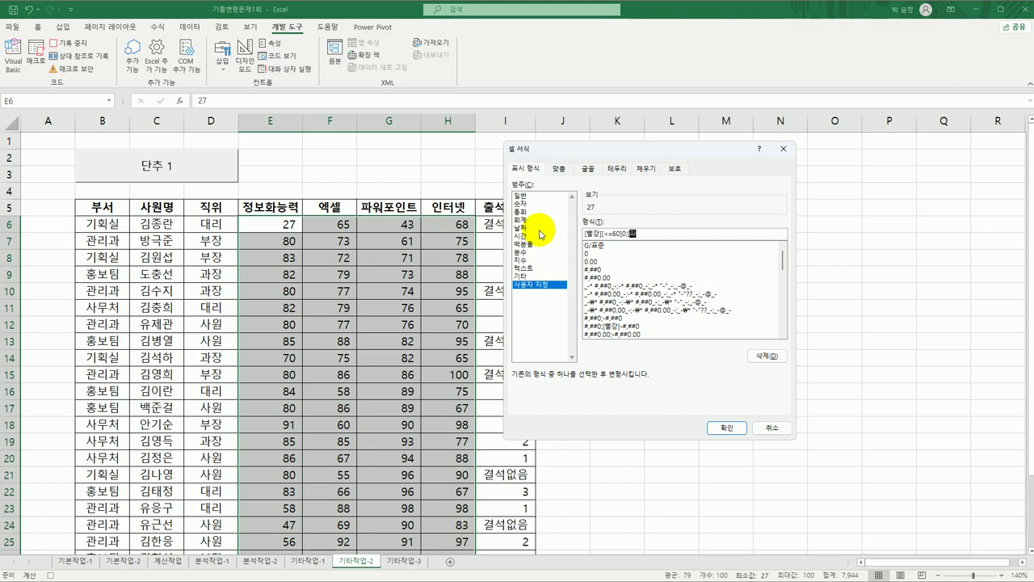
text([>=90]0;0)
click(727, 429)
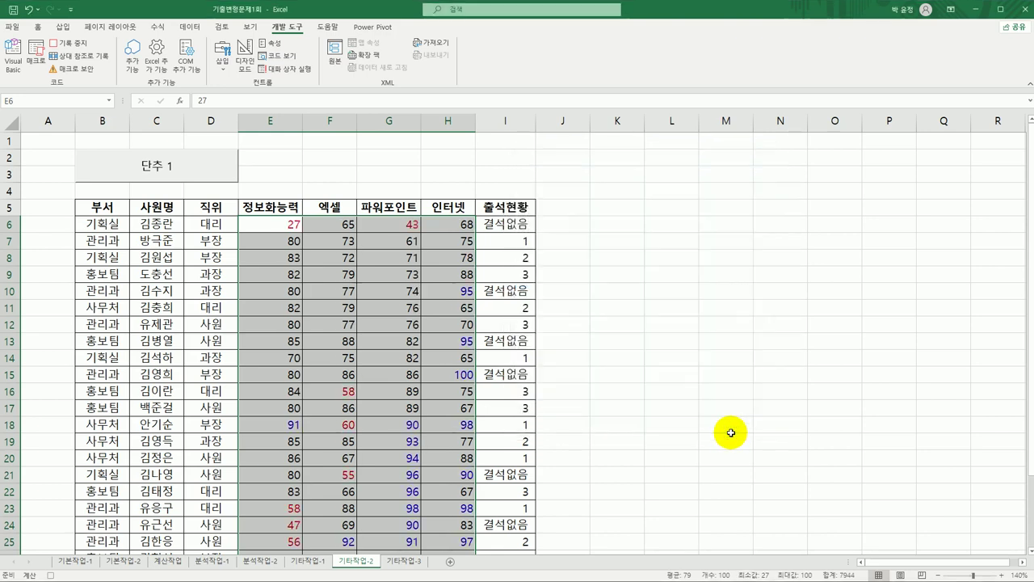
- Stop recording the macro and change the button's label to 서식적용
click(463, 226)
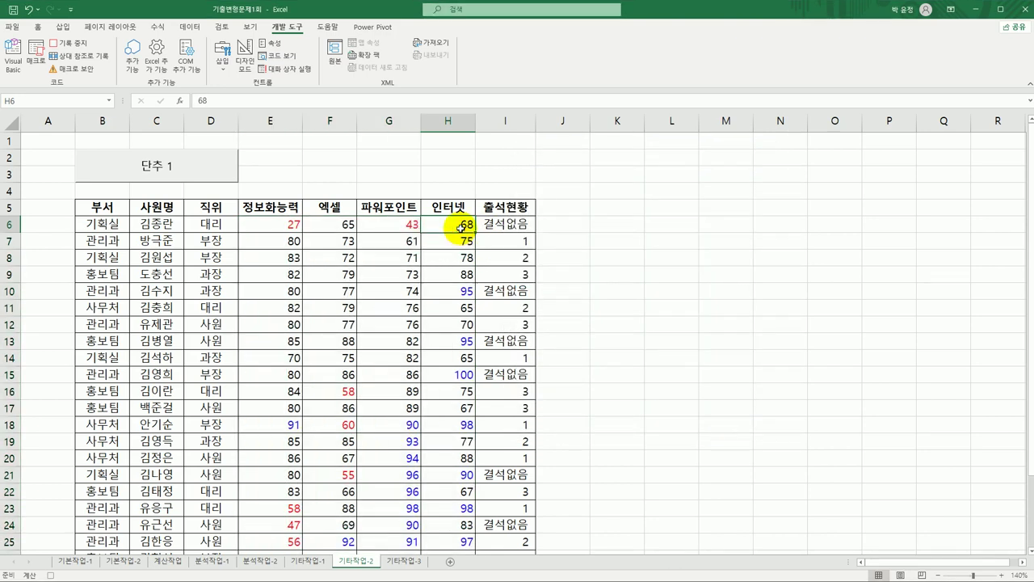
click(71, 43)
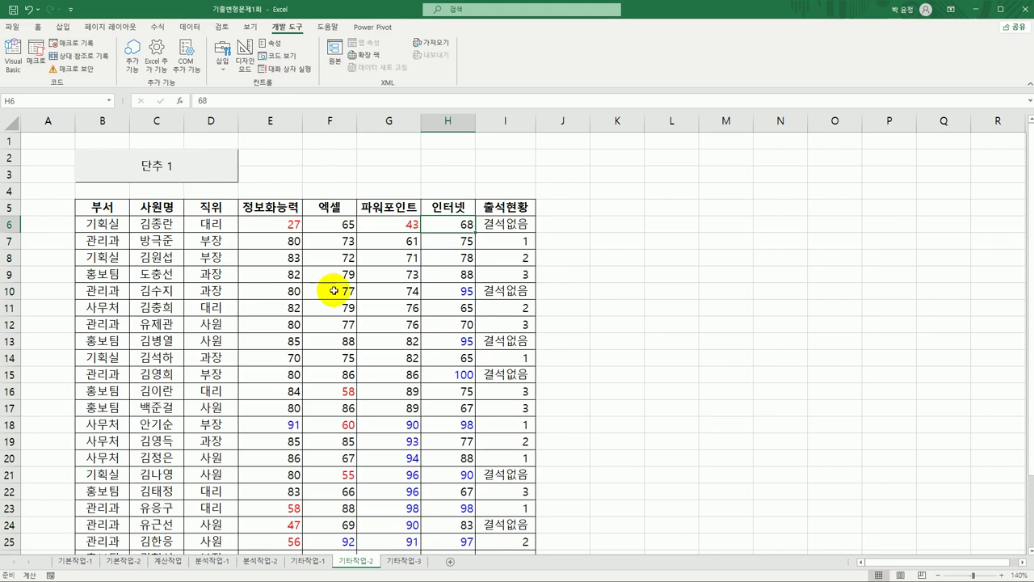
right_click(195, 166)
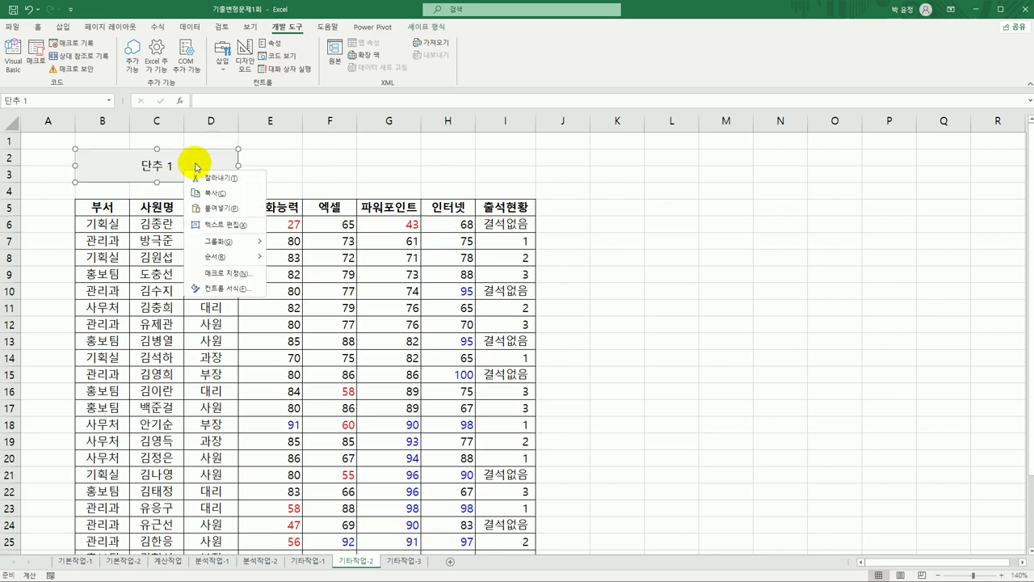
click(230, 230)
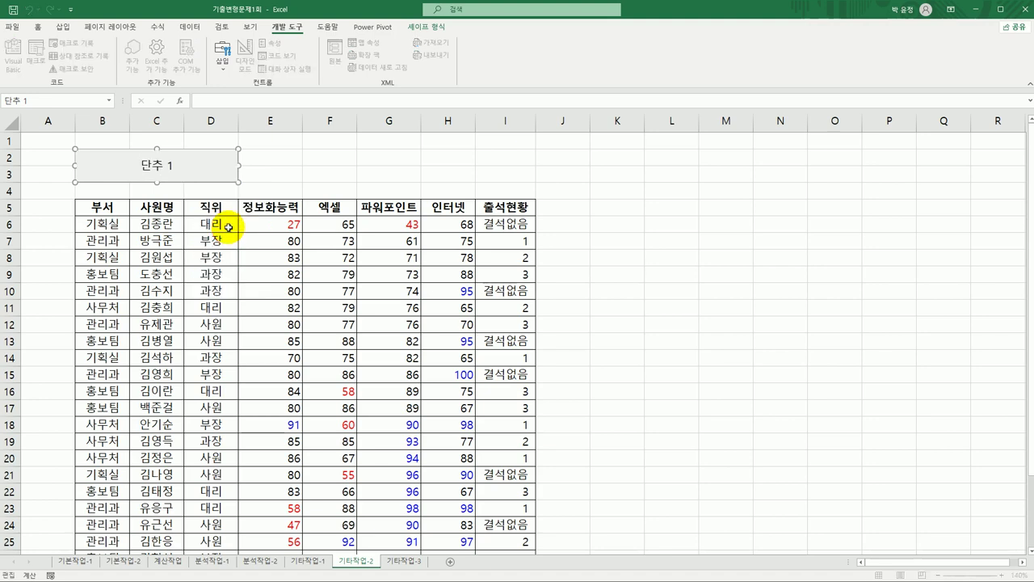
key(ctrl+a)
text(서식적용)
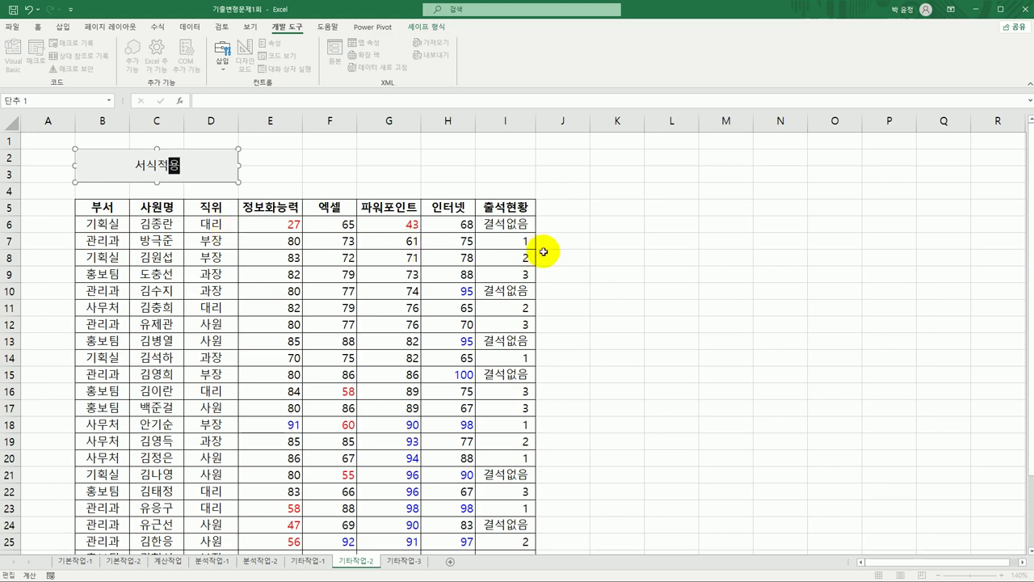
click(593, 255)
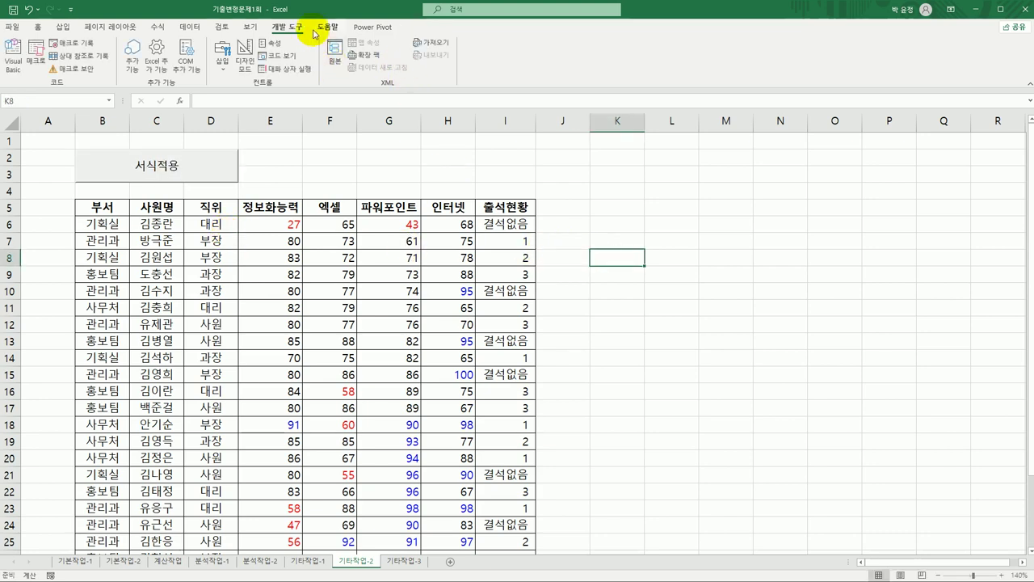
- Insert a second form control button covering F2:H3 and start recording a new macro named 그래프보기 for it
click(223, 58)
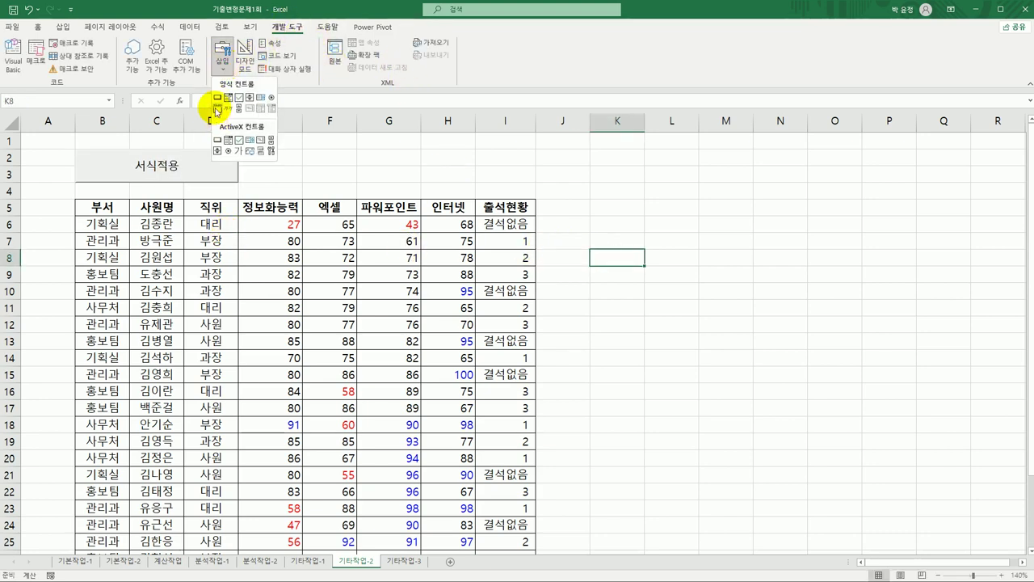
click(217, 97)
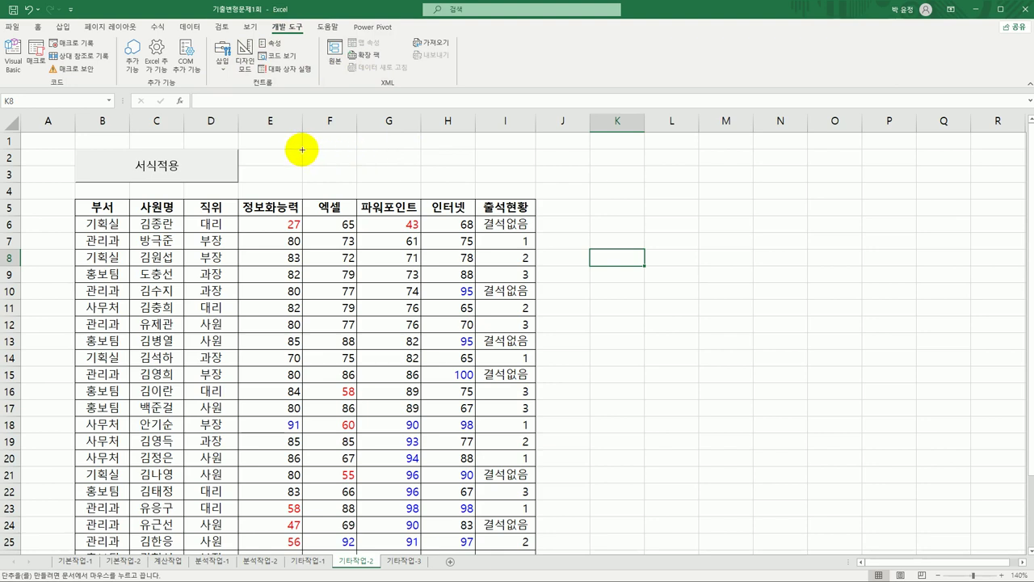
drag(302, 149, 455, 182)
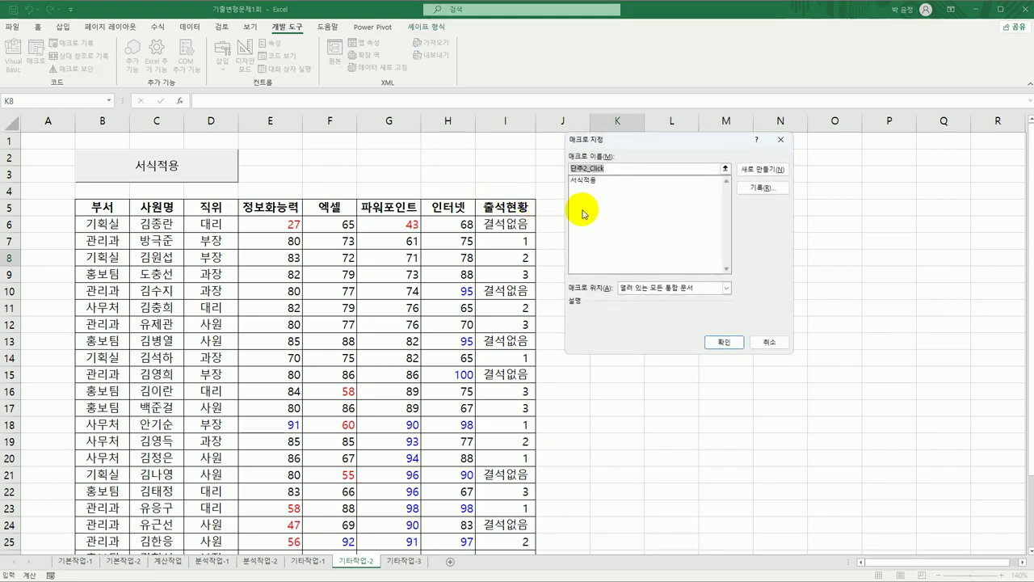
text(ㅅ)
text(그래프보기)
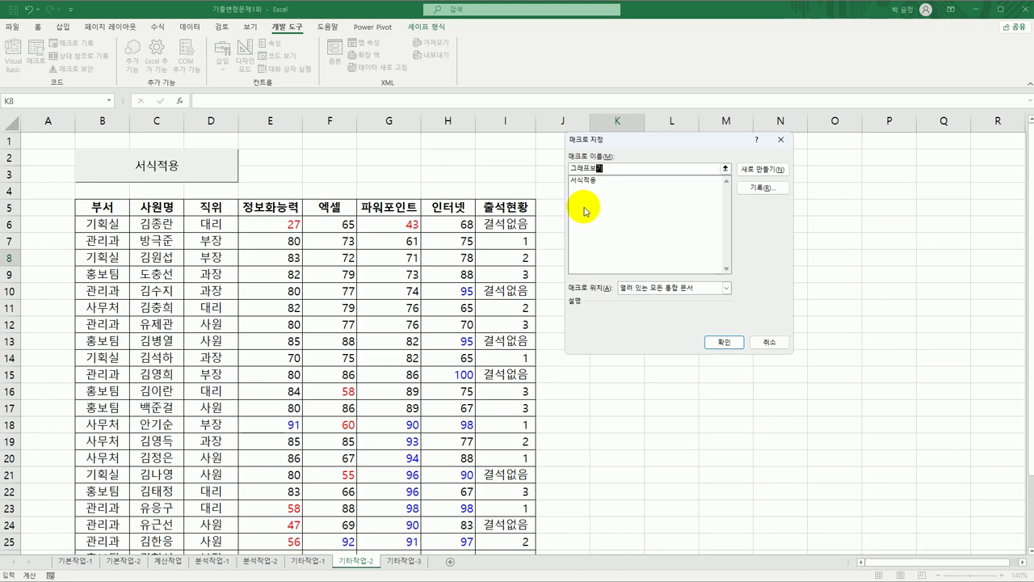
click(762, 187)
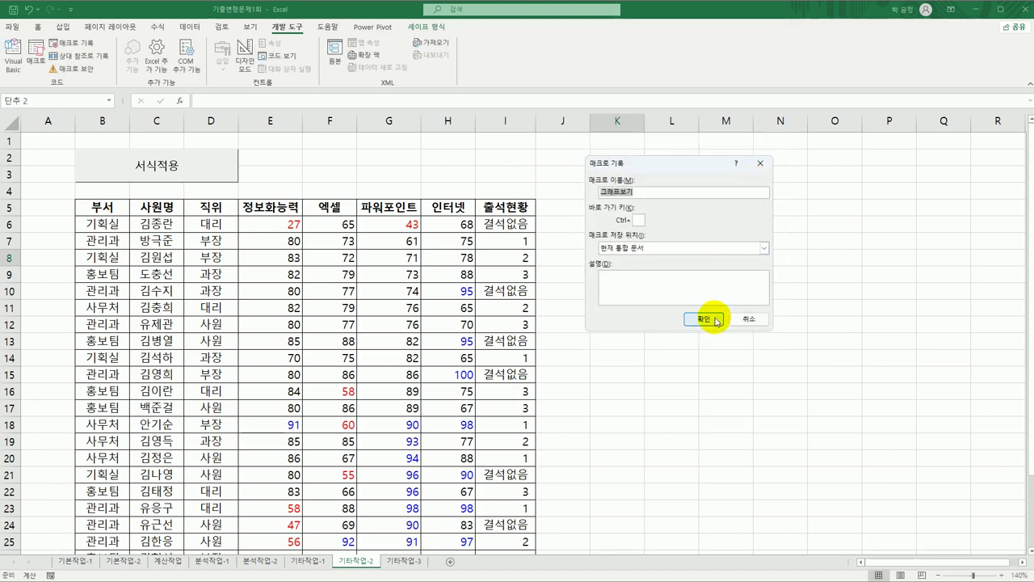
click(714, 321)
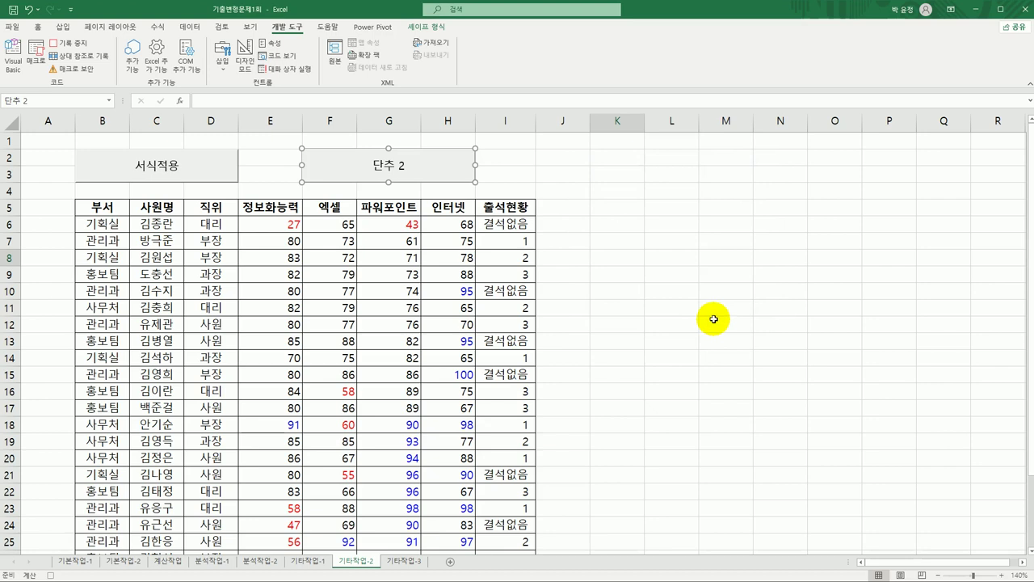
- Start a new data bar conditional formatting rule for all scores in the 정보화능력 through 인터넷 columns, starting at E6
drag(273, 230, 450, 493)
scroll(457, 473, up, 3)
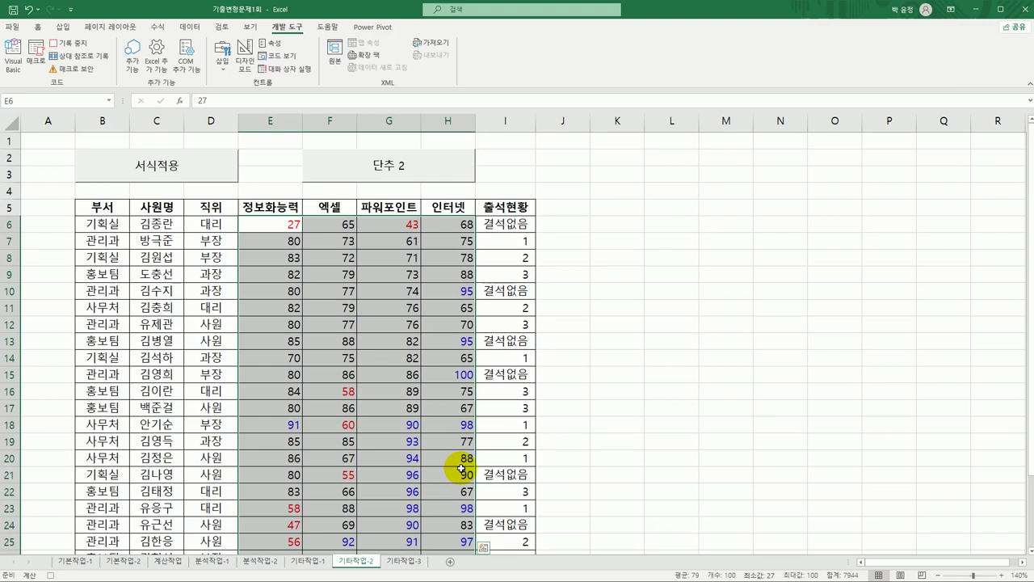
click(36, 28)
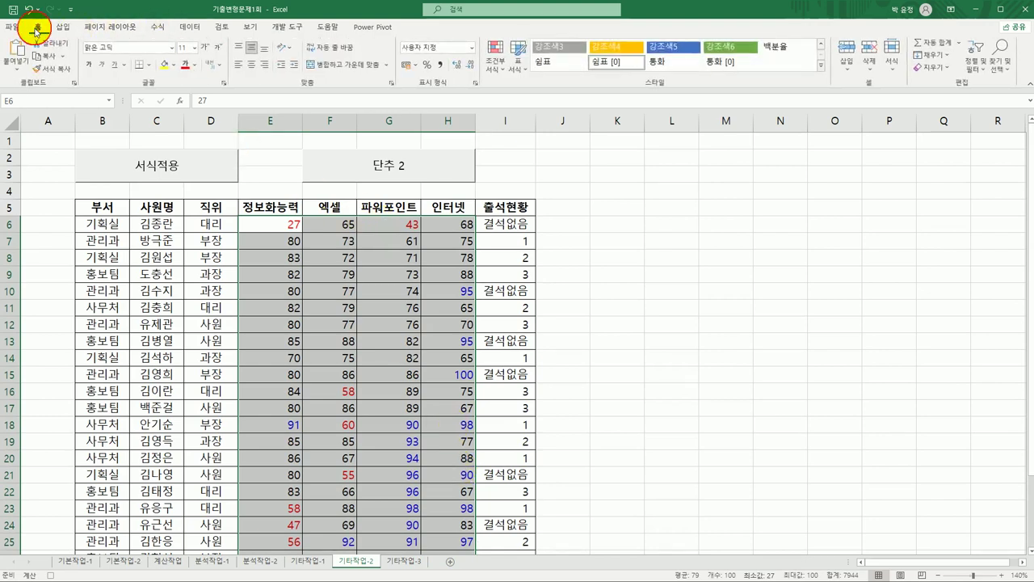
click(495, 65)
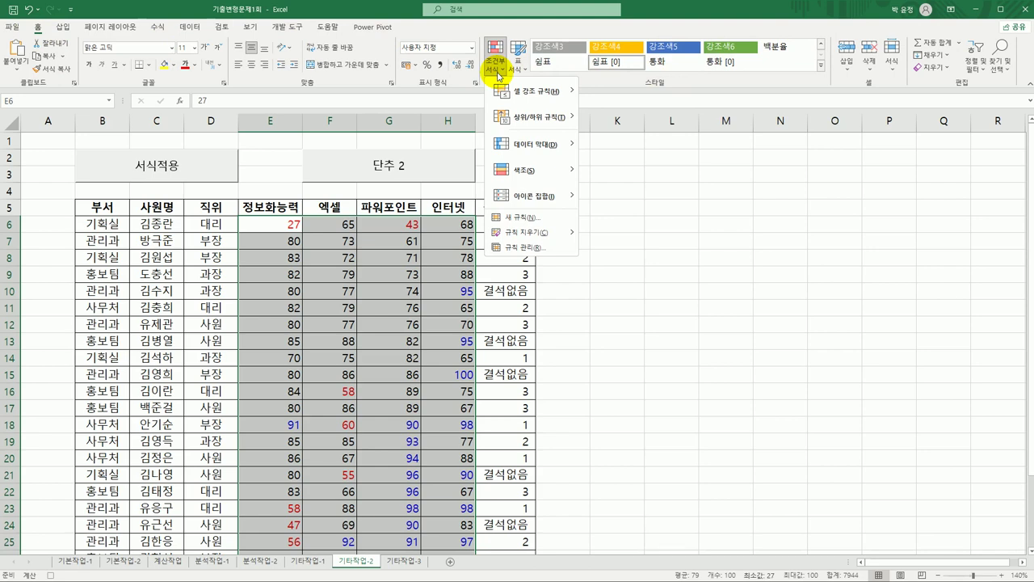
click(519, 216)
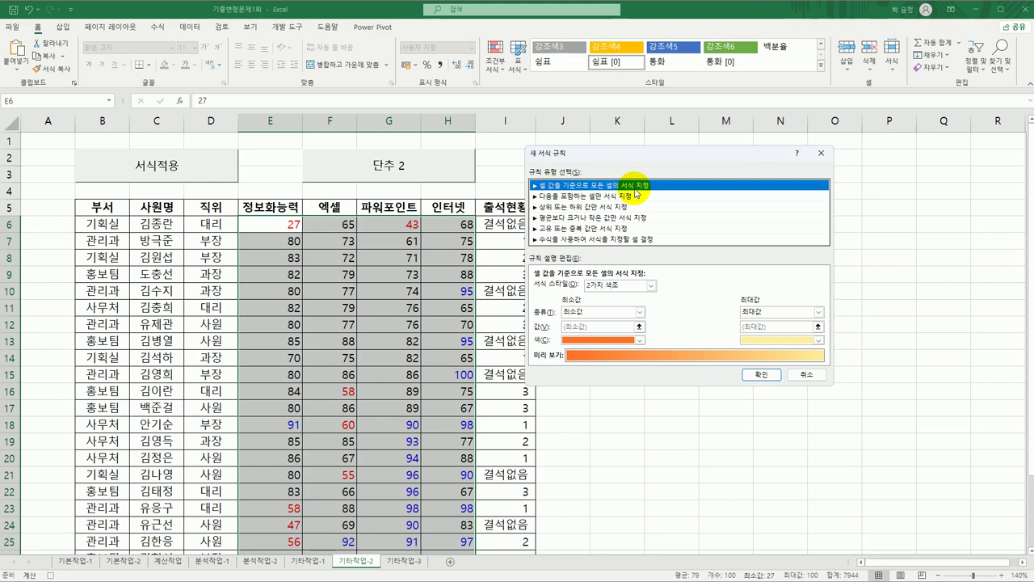
click(652, 285)
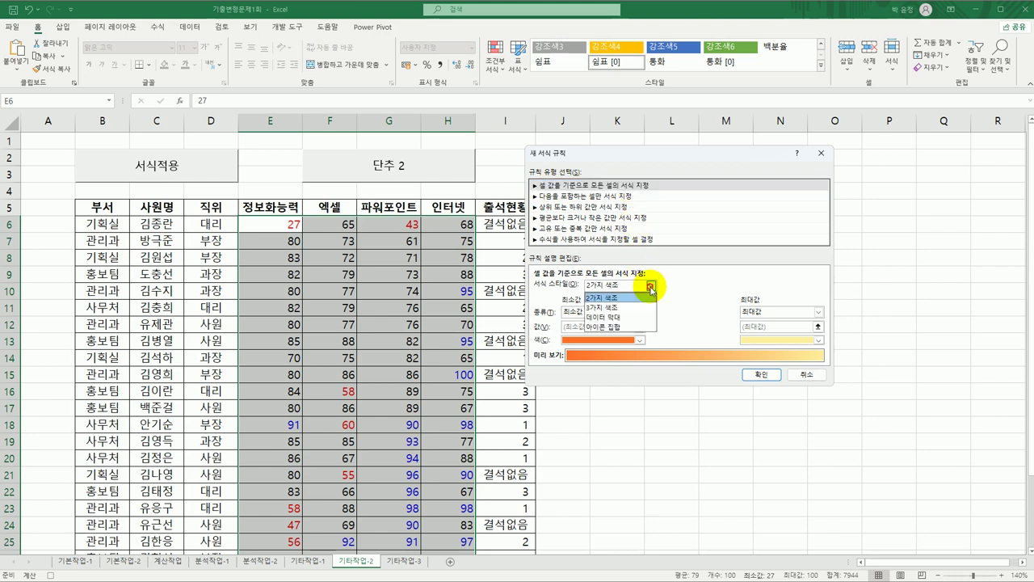
click(638, 315)
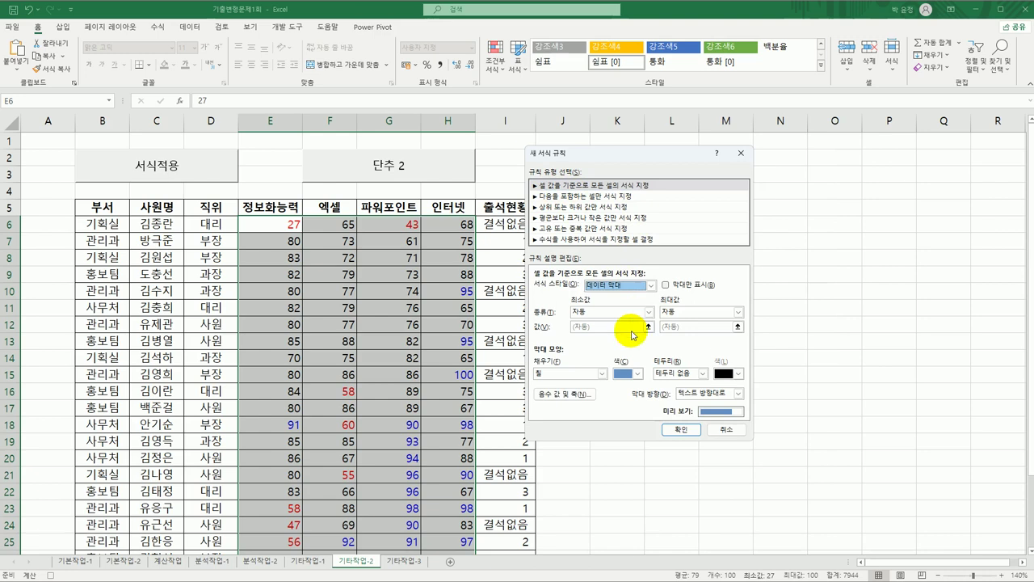
- Set the data bar rule's minimum to percentile (백분위수) 20 and its maximum to percentile 80
click(642, 315)
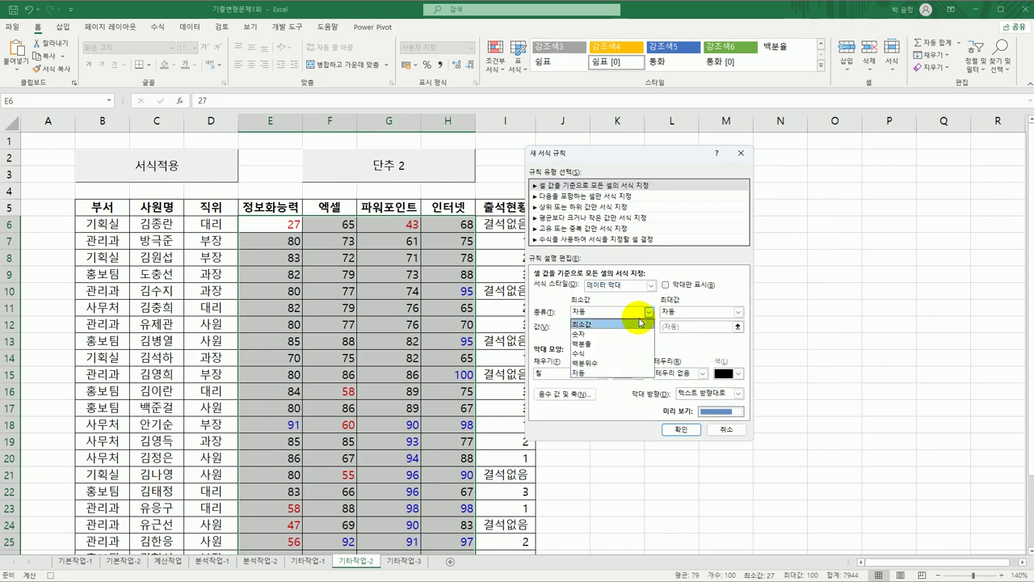
click(592, 363)
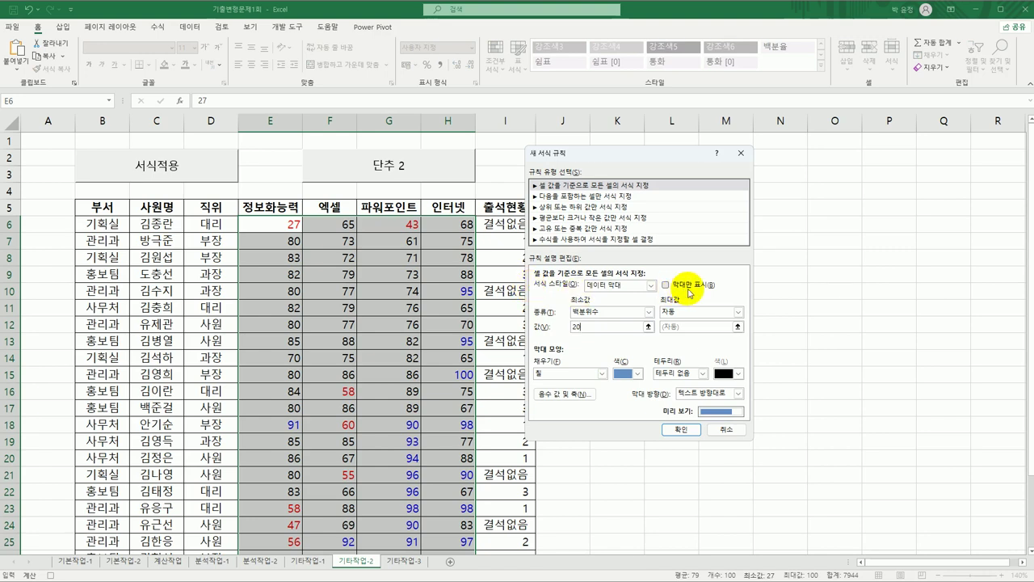
click(689, 312)
click(688, 364)
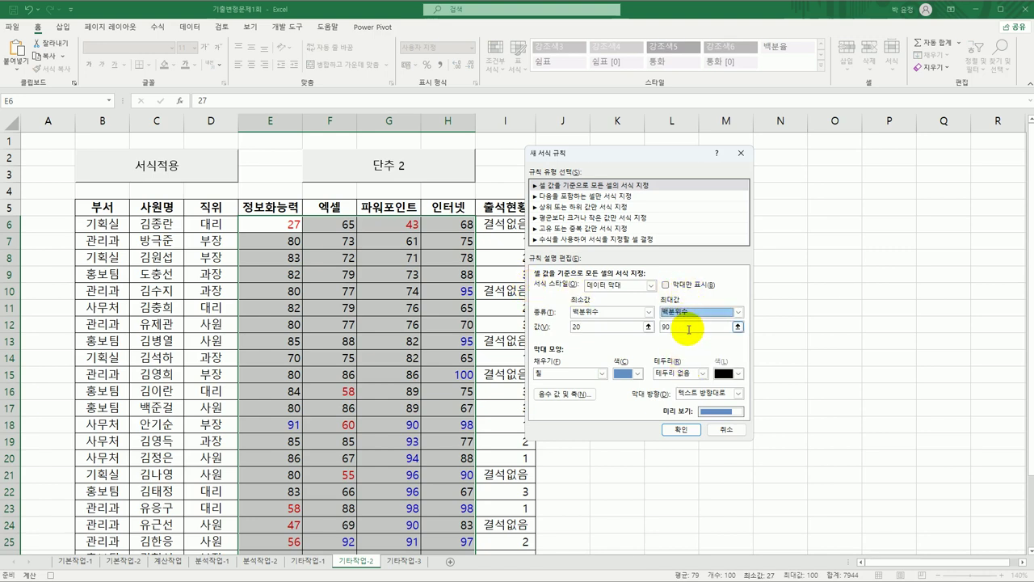
text(8)
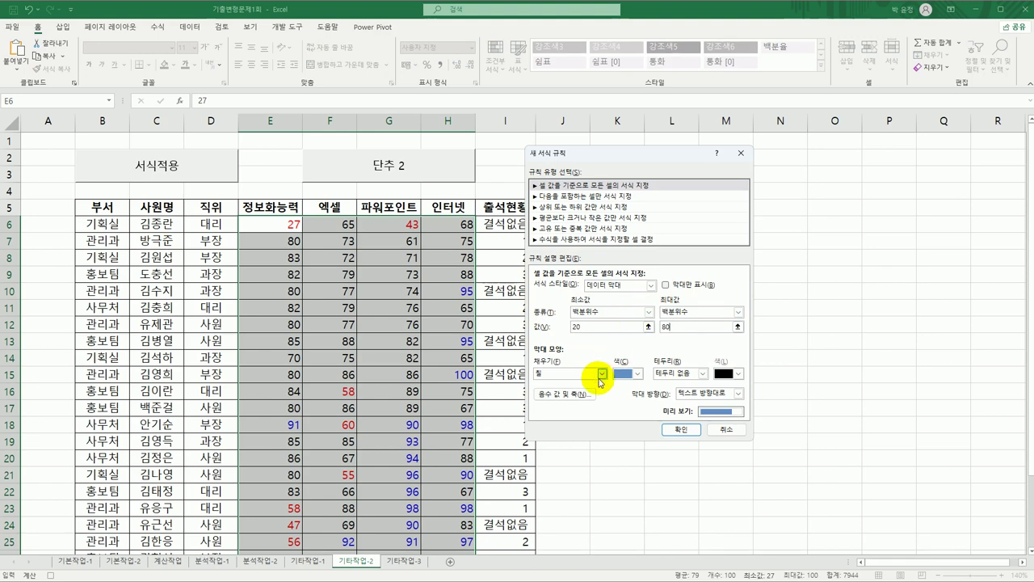
- Give the data bars a gradient fill in the standard light green colour and apply the rule
click(599, 375)
click(590, 395)
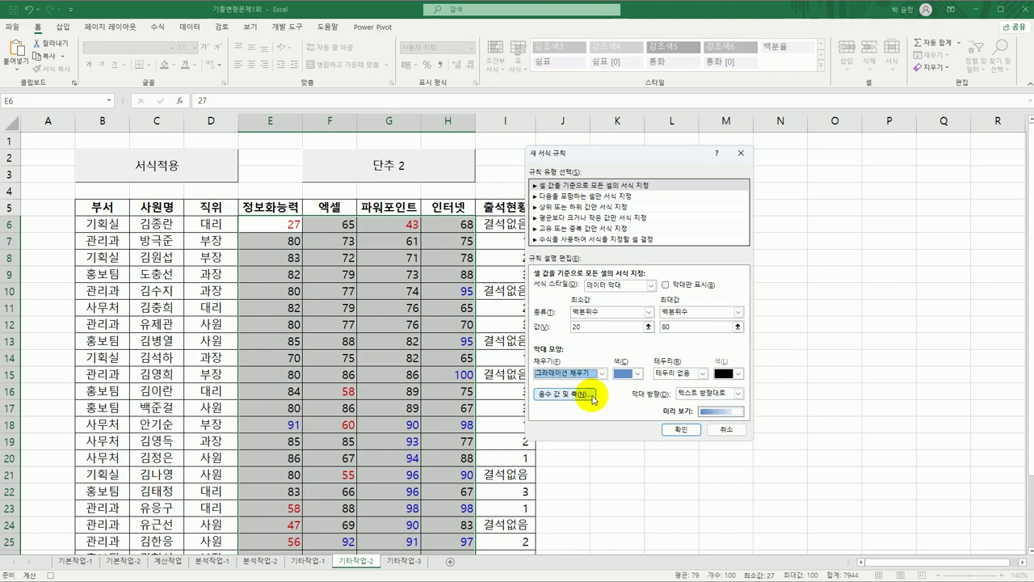
click(638, 374)
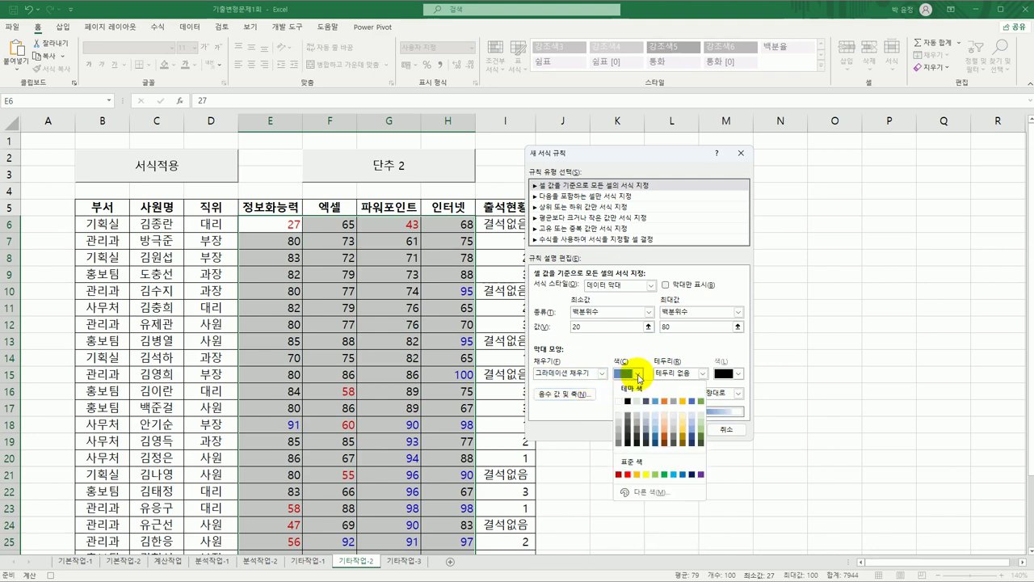
click(657, 476)
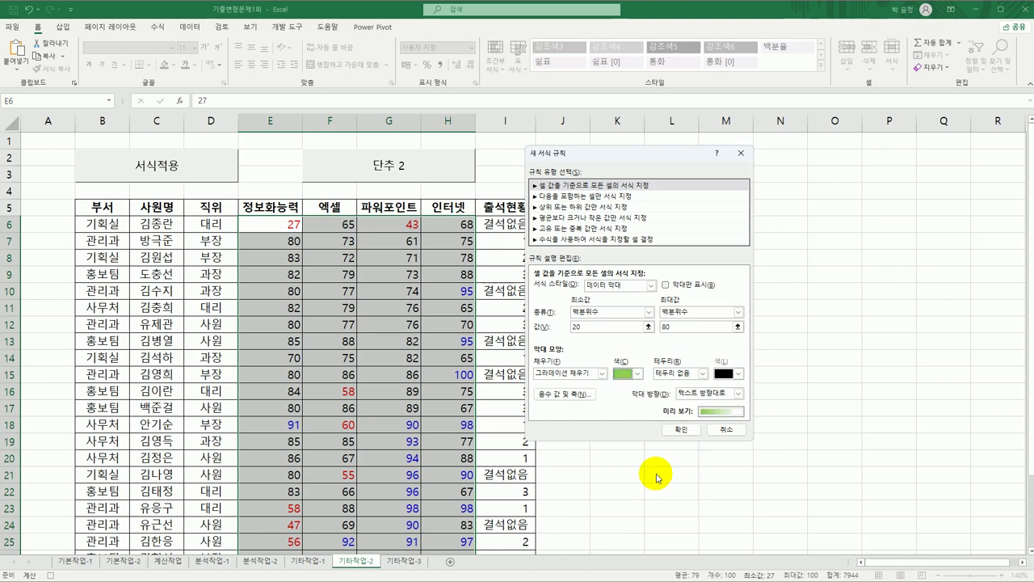
click(679, 429)
- Stop recording the macro and change the second button's label to 그래프보기
click(472, 227)
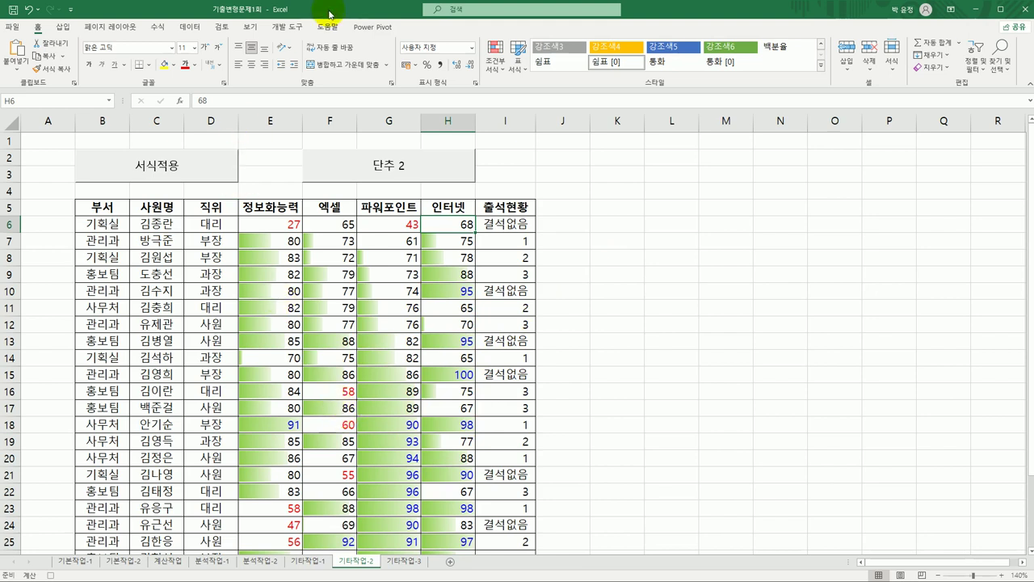
click(284, 27)
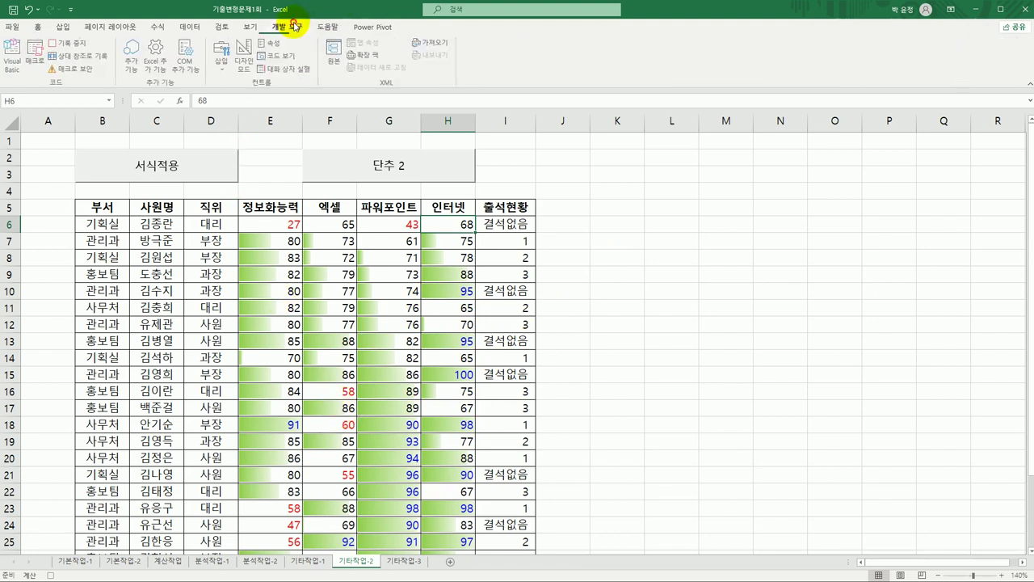
click(65, 42)
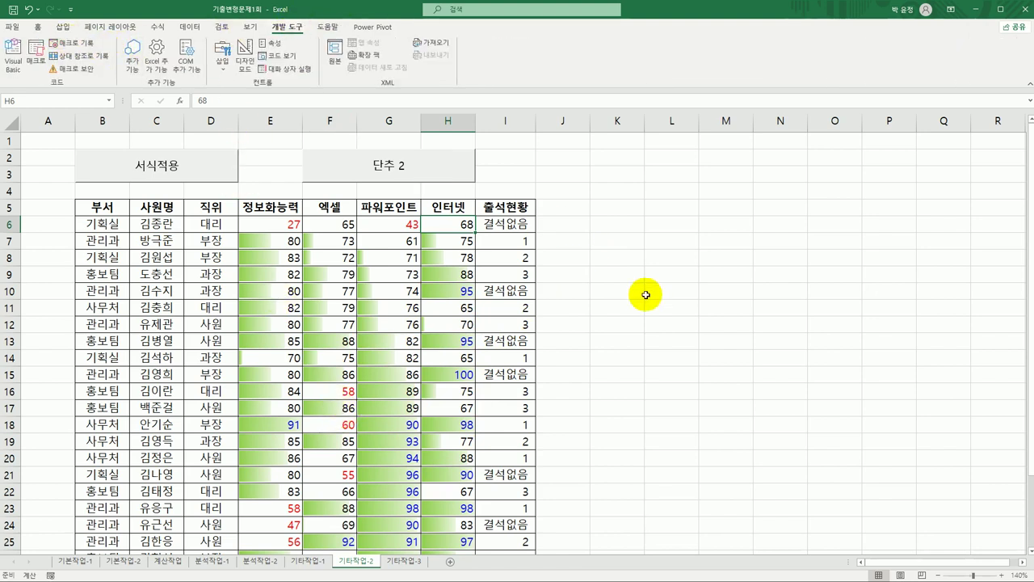
right_click(399, 175)
click(443, 232)
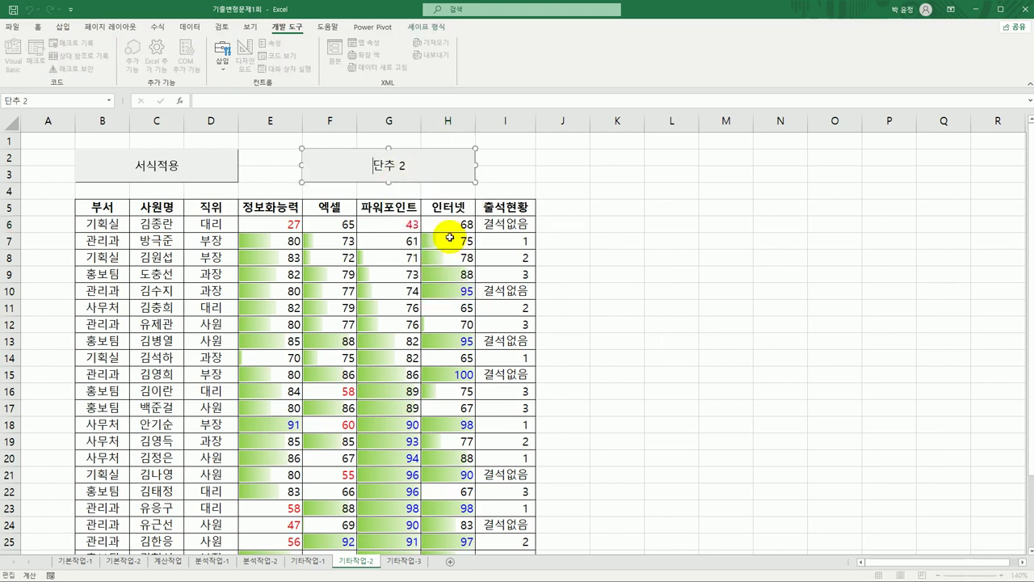
key(ctrl+a)
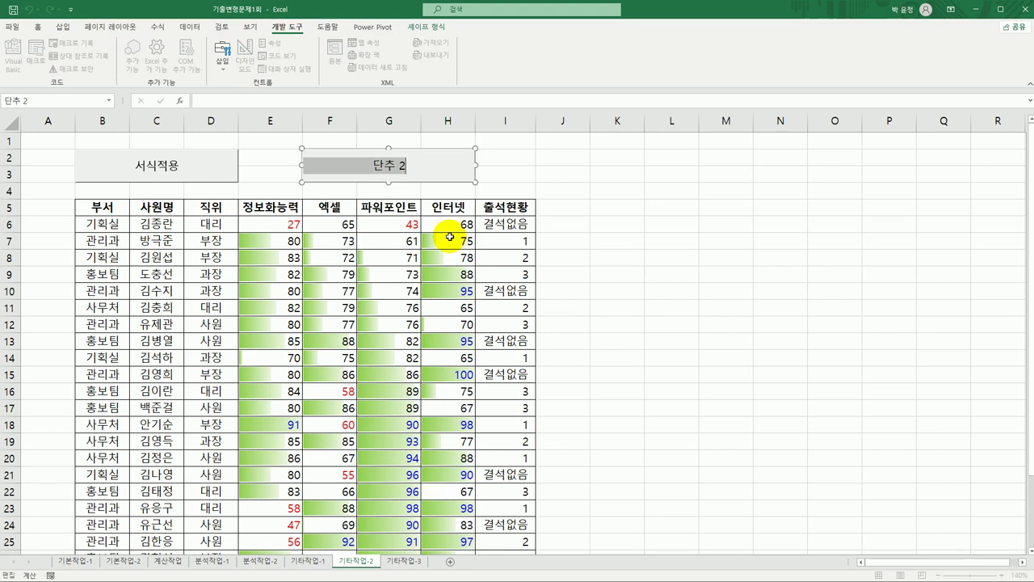
text(그래프보기)
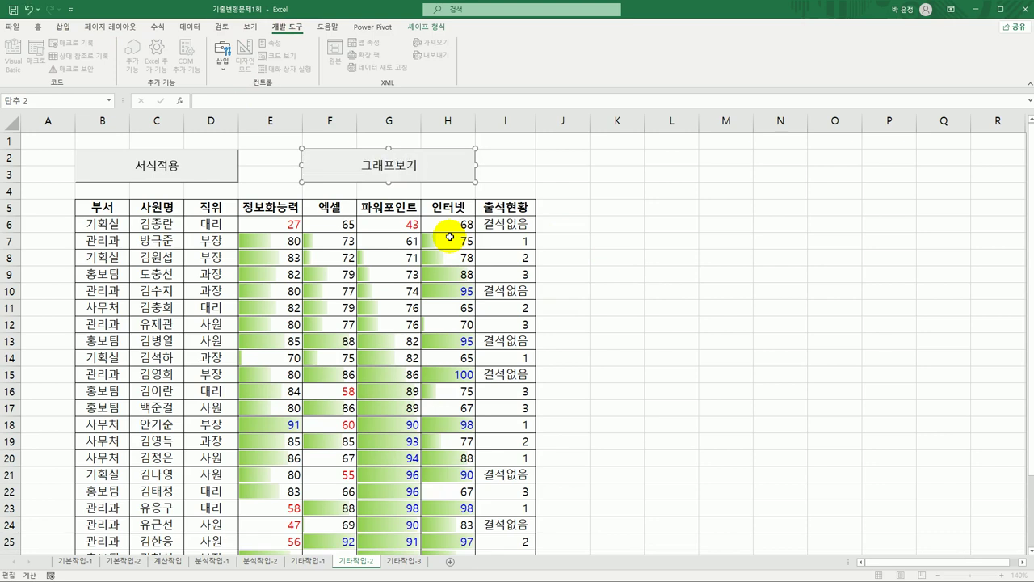
click(628, 253)
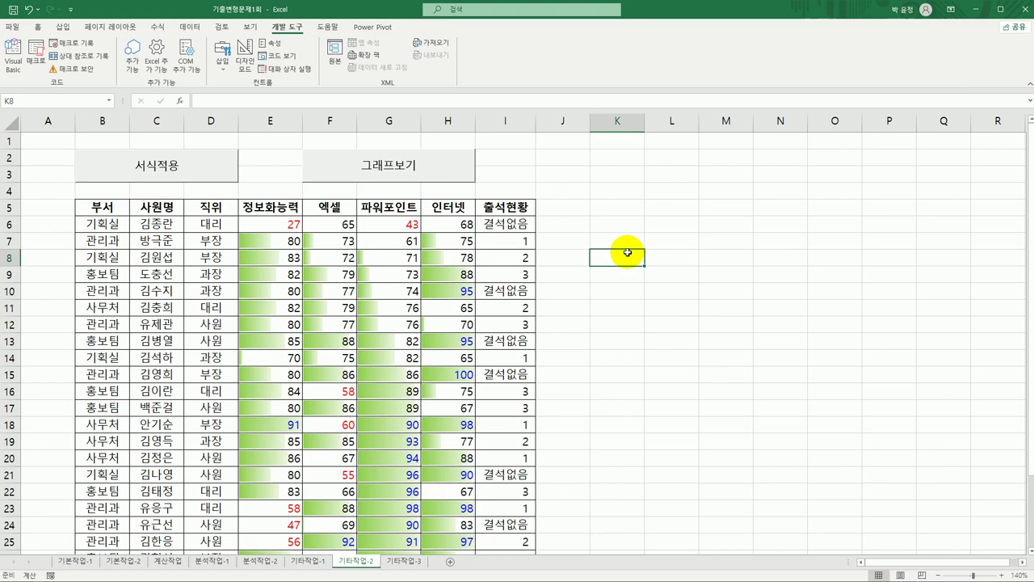
click(682, 263)
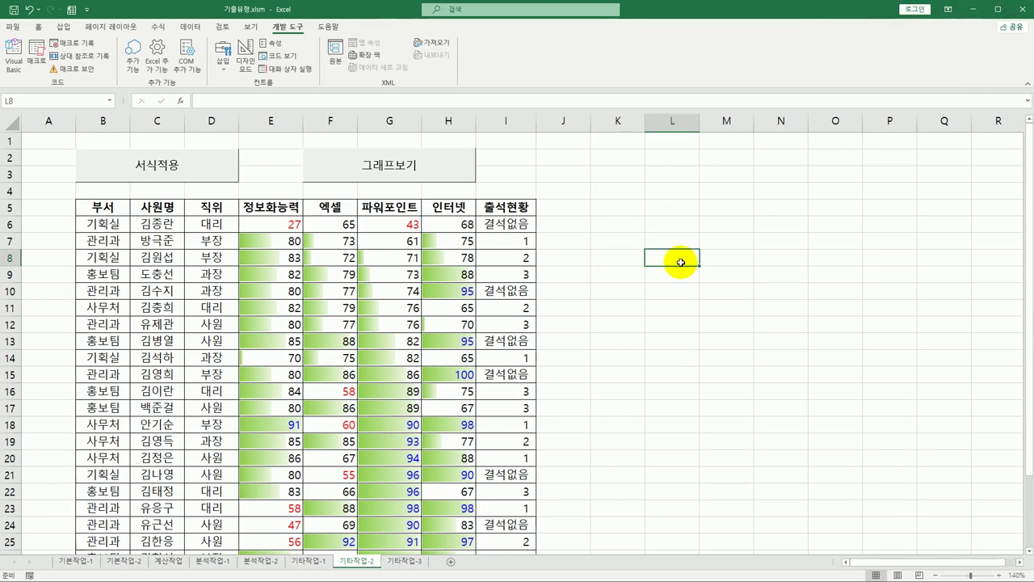
- On the 기타작업-3 sheet, turn on design mode and open the 점수조회 button's Click event procedure
click(419, 566)
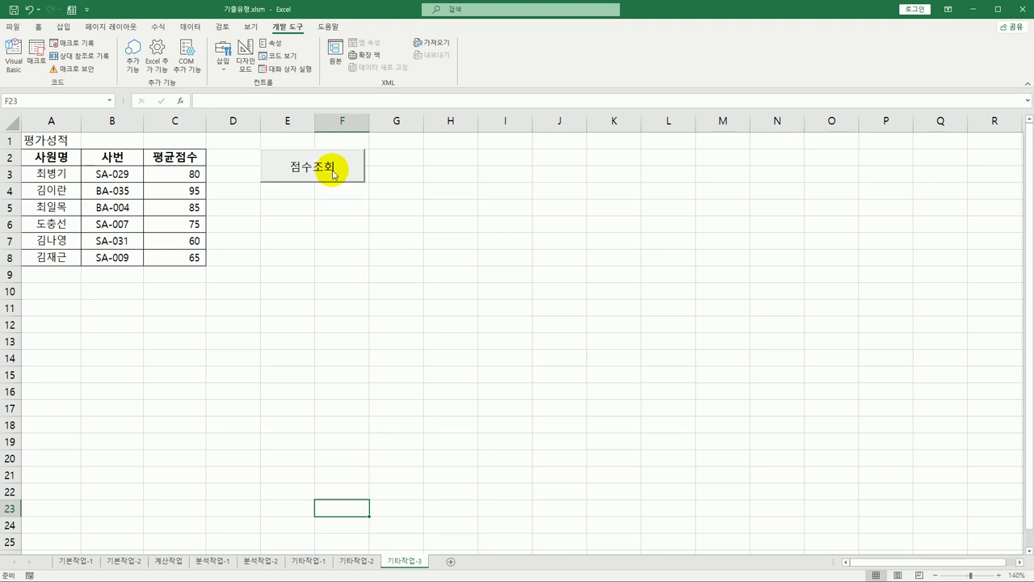
click(254, 62)
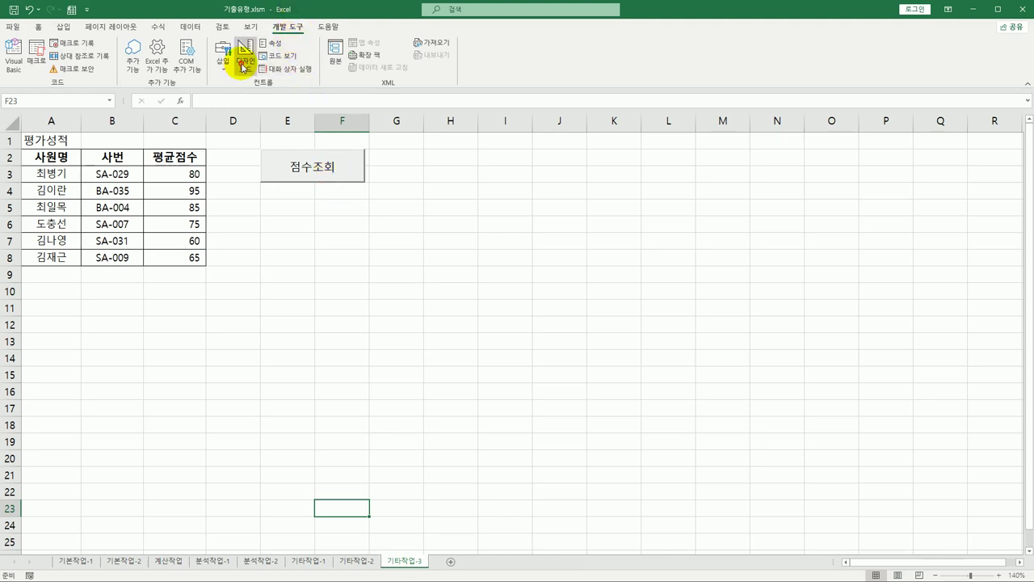
click(316, 177)
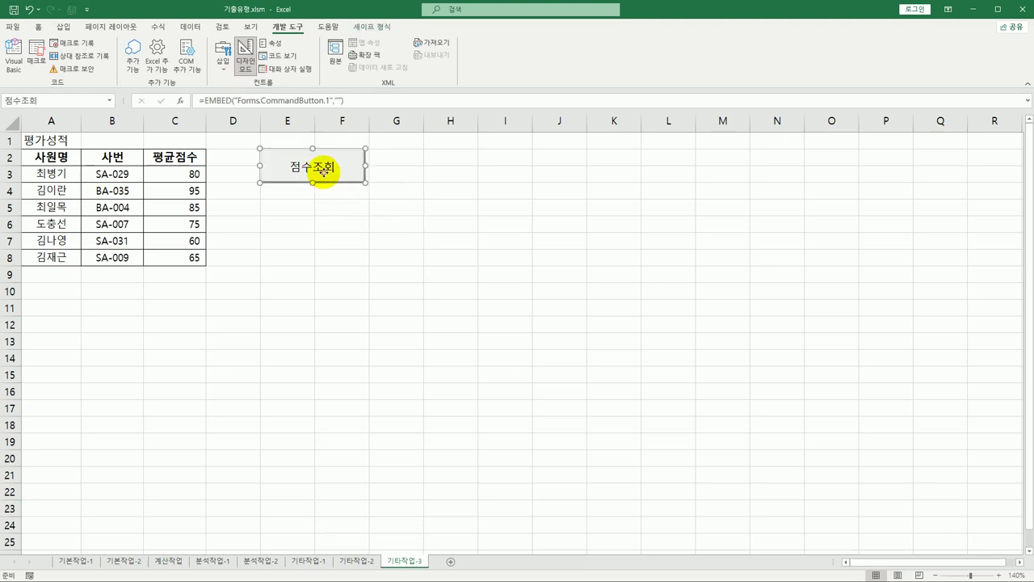
double_click(323, 171)
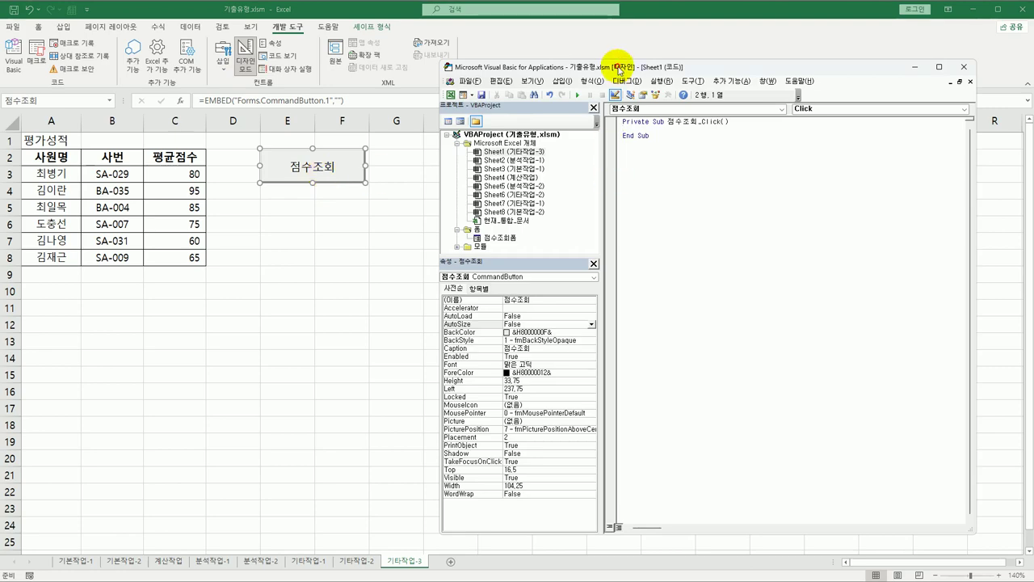
drag(618, 68, 202, 53)
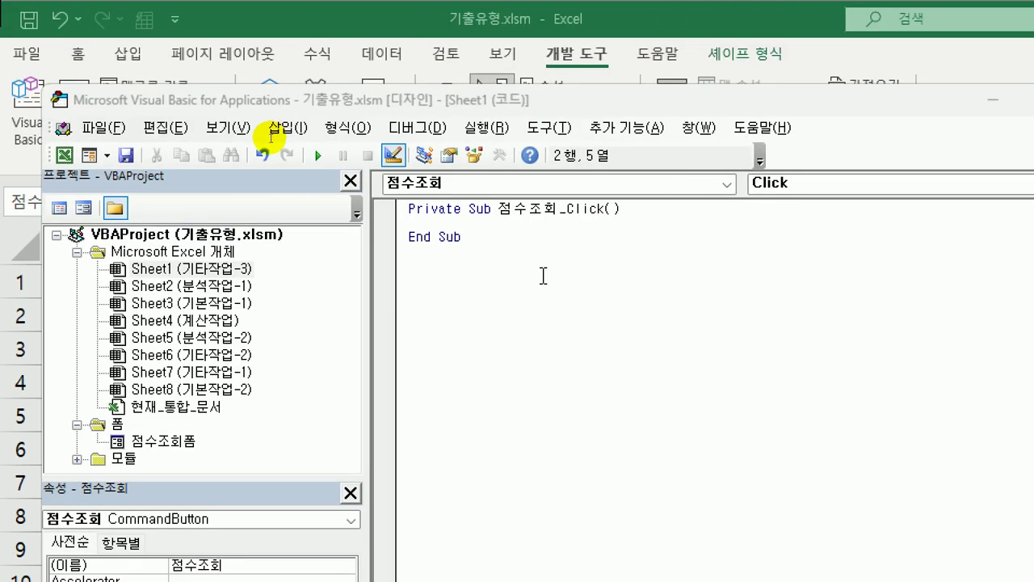
- Add the statement 점수조회폼.Show to the 점수조회_Click procedure, and return to the sheet with design mode turned off
click(471, 231)
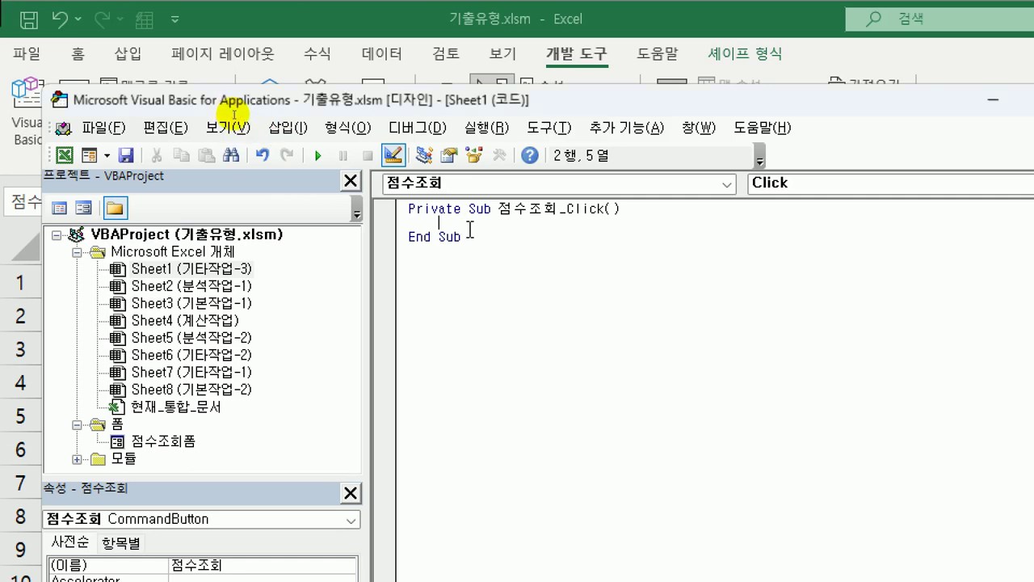
text(wj)
key(BackSpace)
key(BackSpace)
key(Hangul)
text(저무)
key(BackSpace)
key(BackSpace)
key(BackSpace)
text(wjan)
key(BackSpace)
key(BackSpace)
text(atnwhghlvha.)
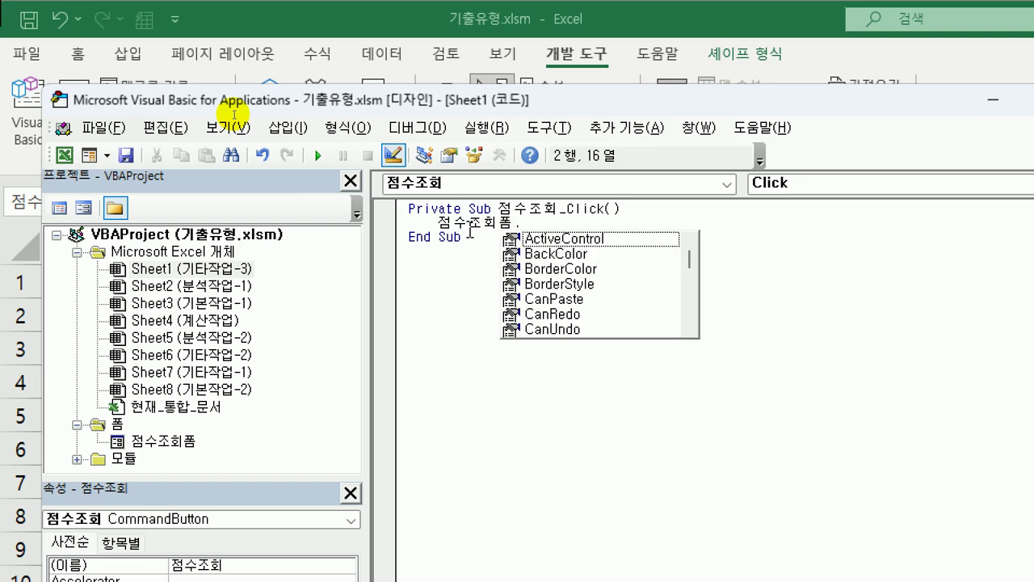
text(sho)
key(Tab)
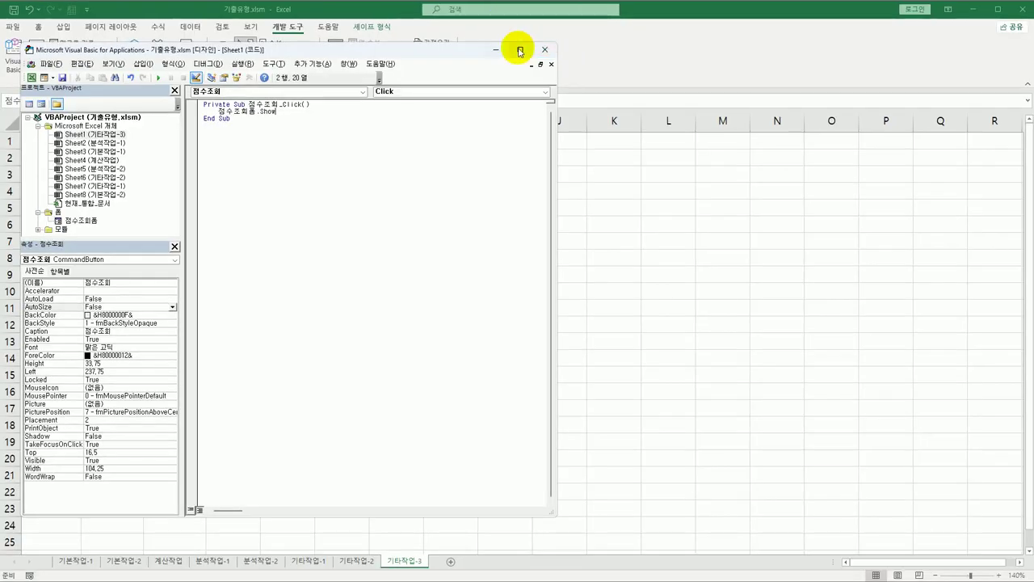
click(540, 51)
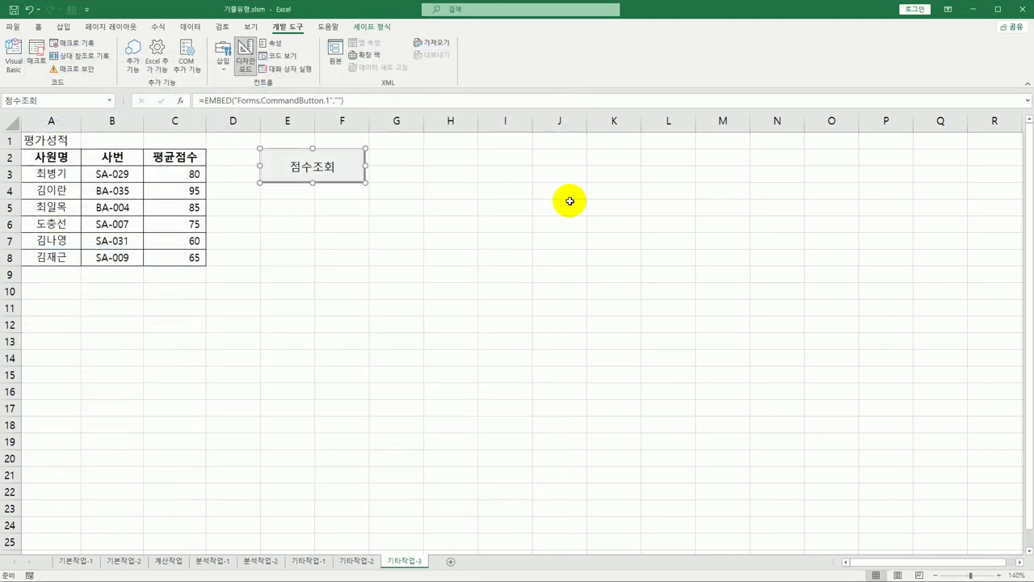
click(245, 61)
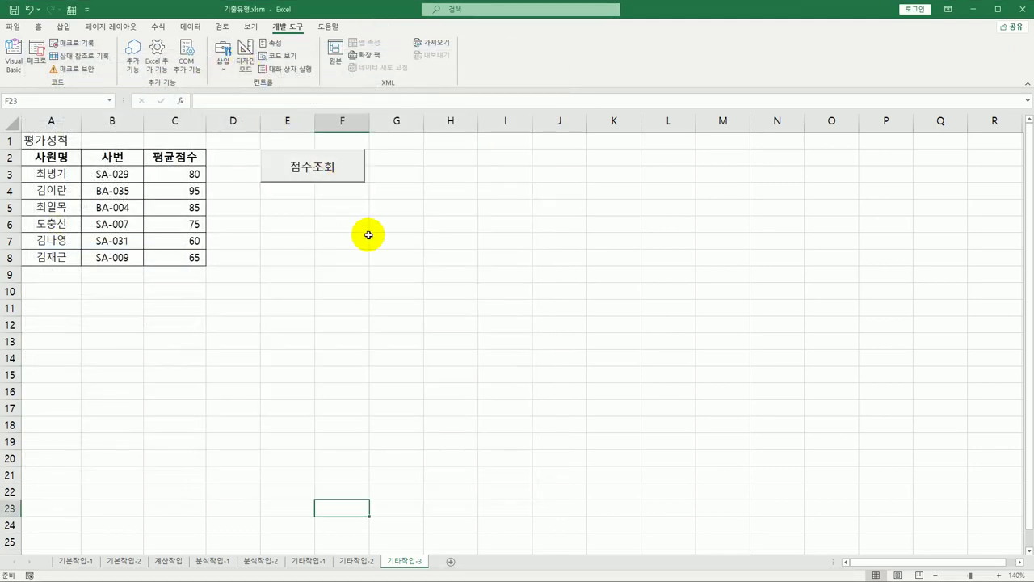
- Test the 점수조회 button by opening its form, check the 사원명 list, and close the form
click(336, 171)
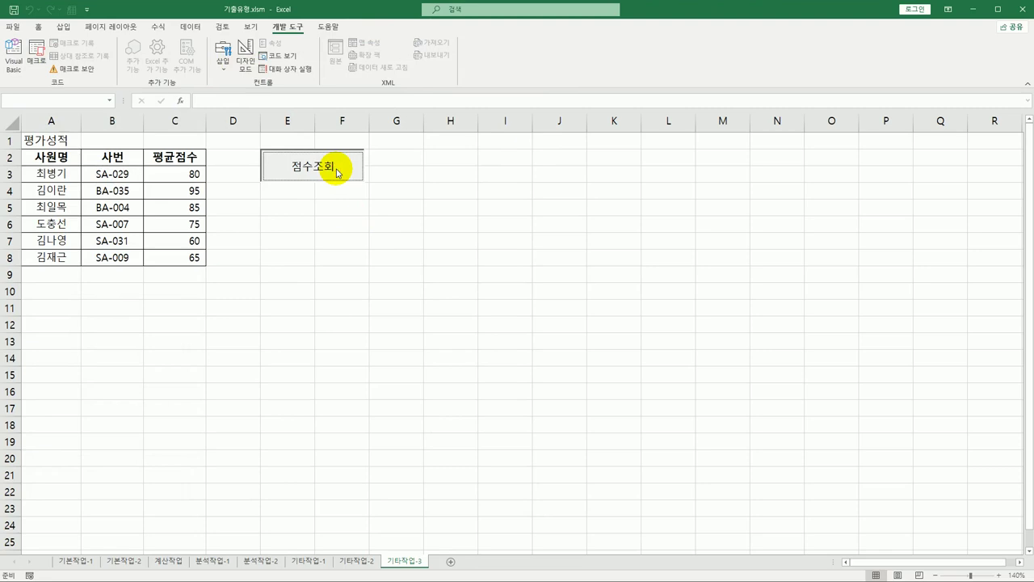
drag(462, 232, 328, 216)
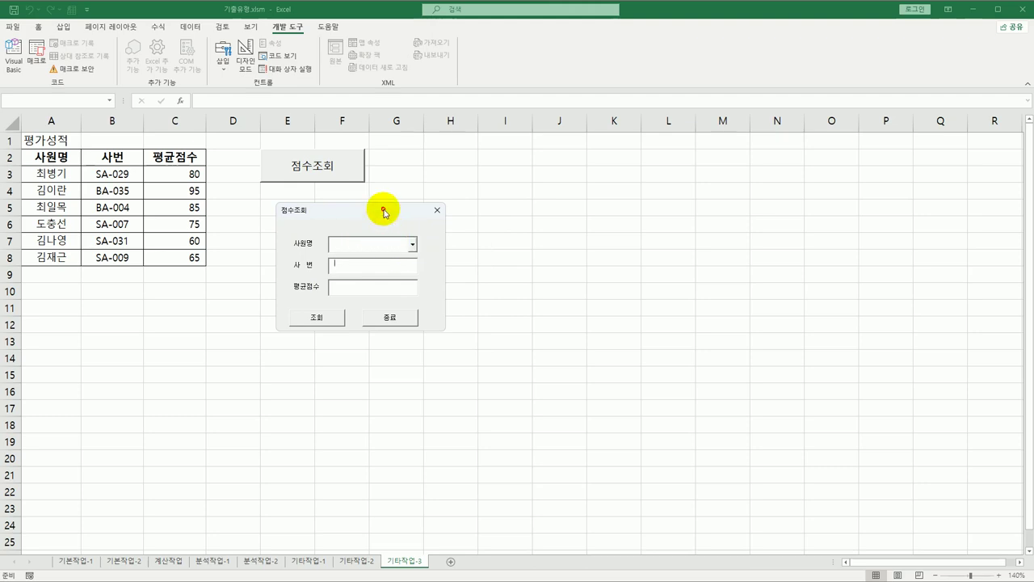
drag(384, 213, 371, 209)
click(400, 242)
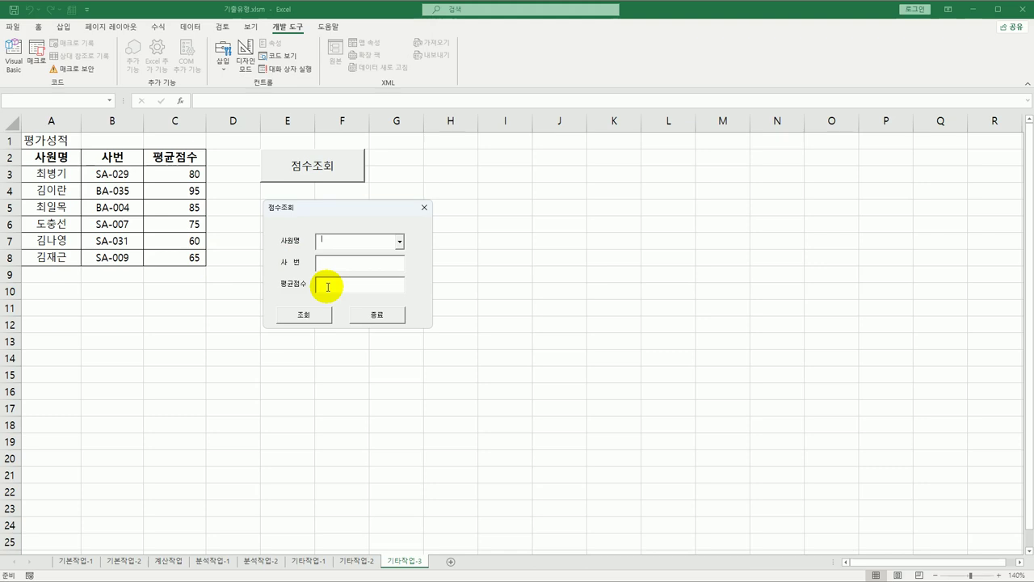
click(423, 209)
click(429, 223)
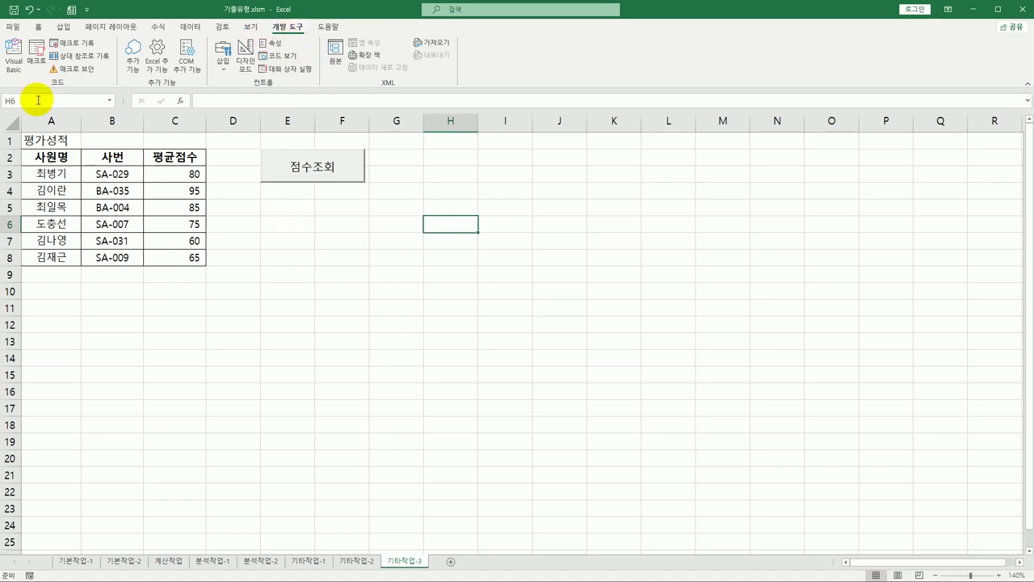
- Open the Visual Basic Editor and show the code module of the 점수조회폼 form
click(18, 71)
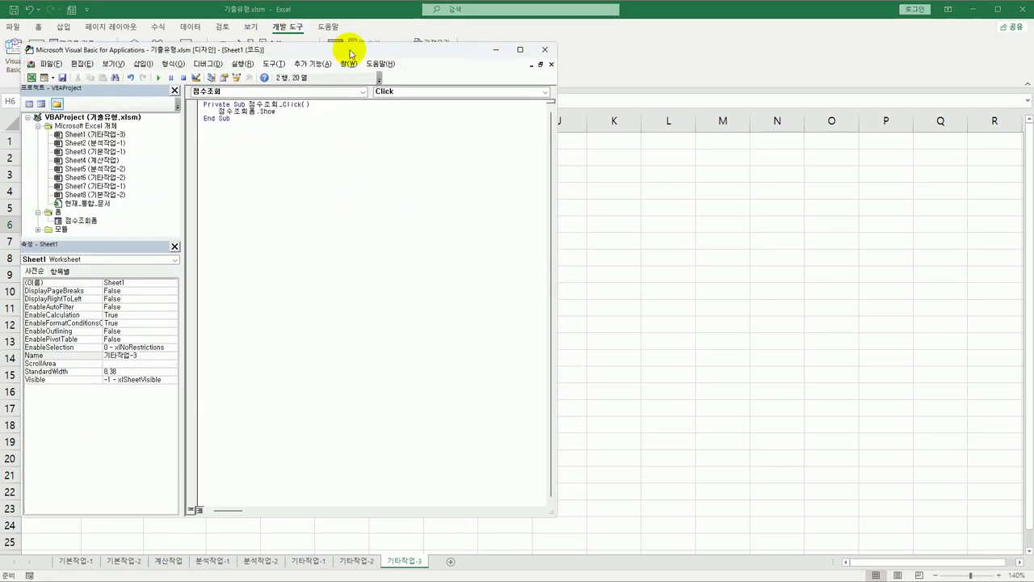
drag(347, 42, 441, 68)
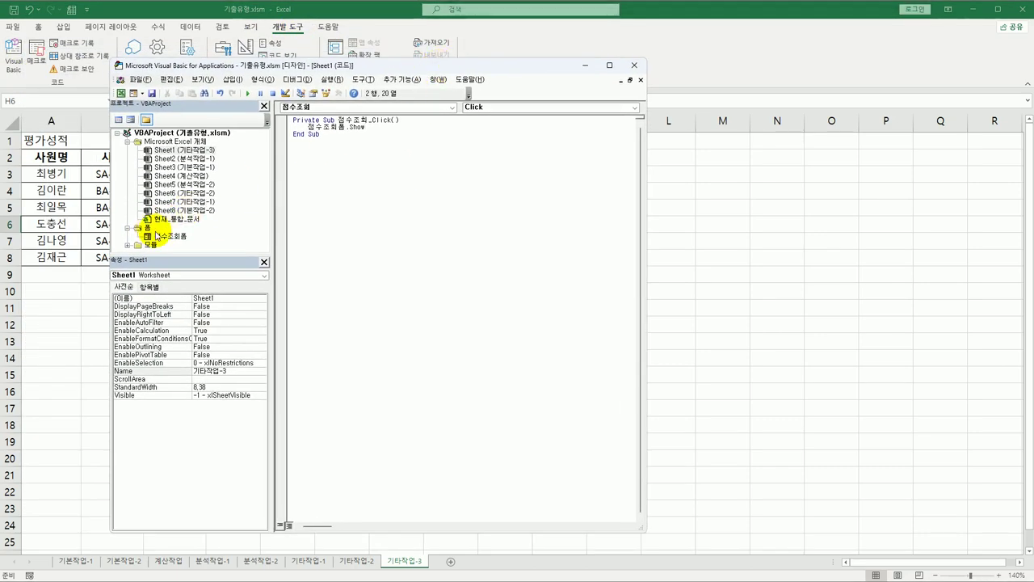
click(170, 236)
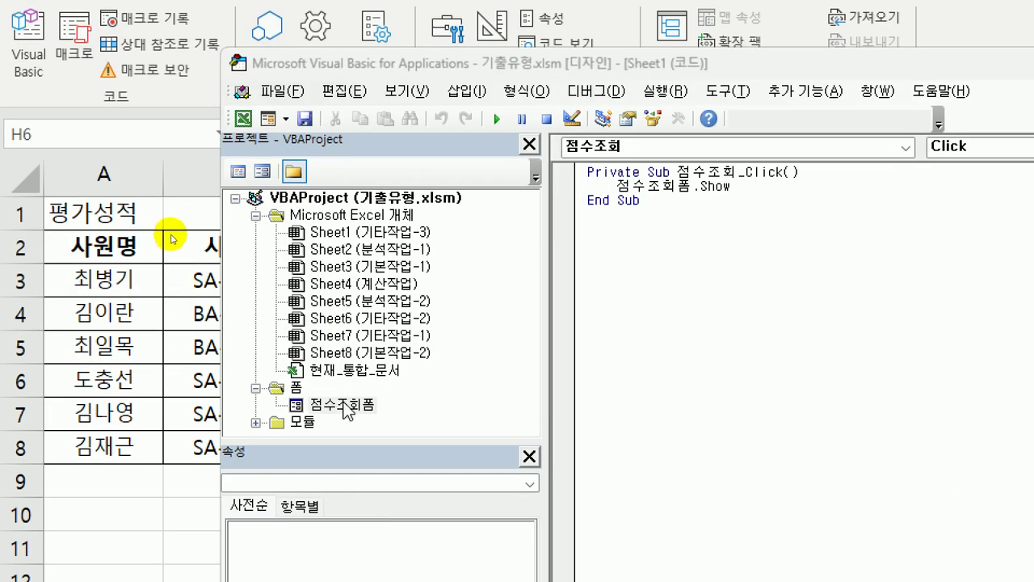
click(236, 174)
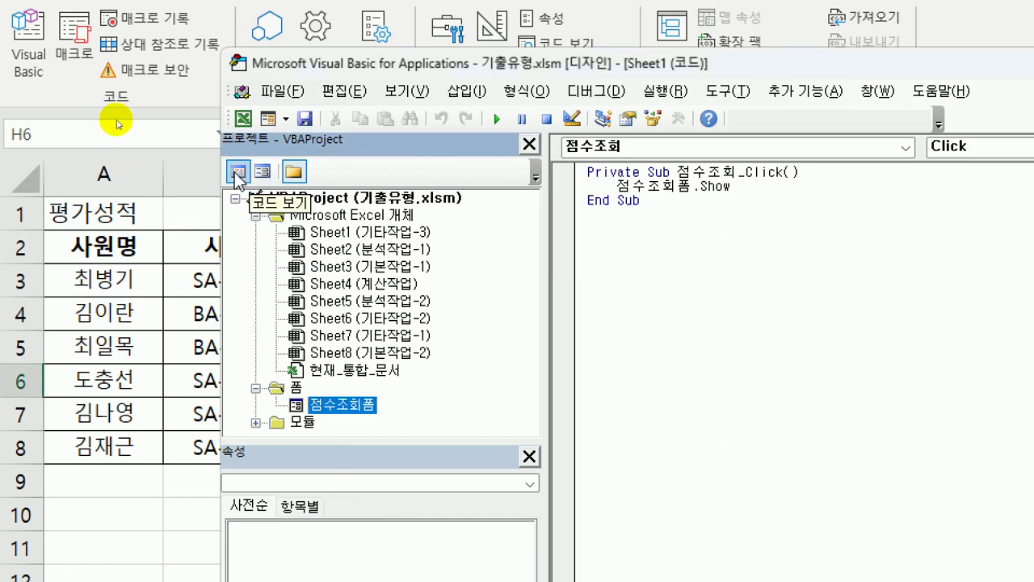
click(237, 174)
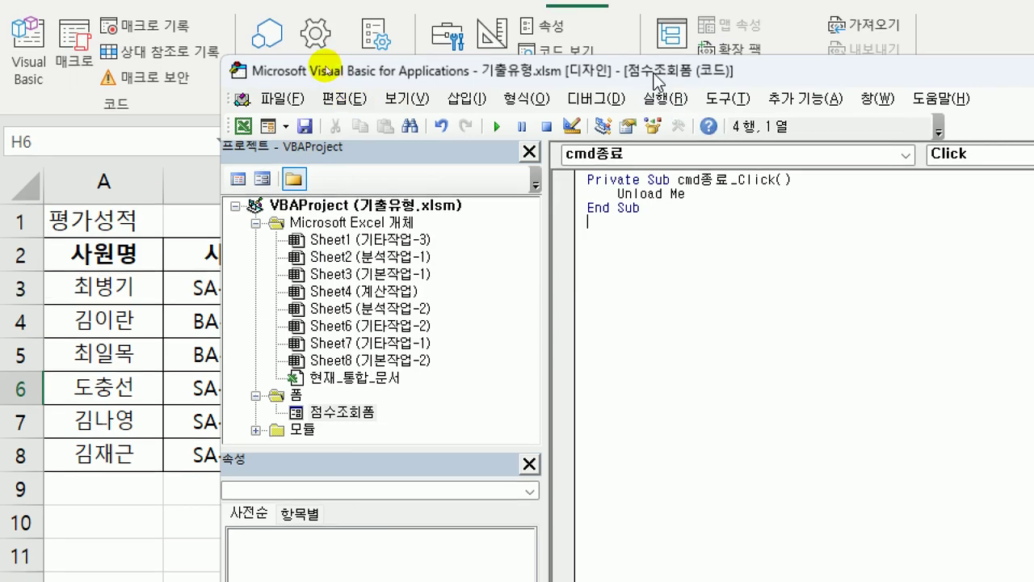
drag(643, 64, 458, 26)
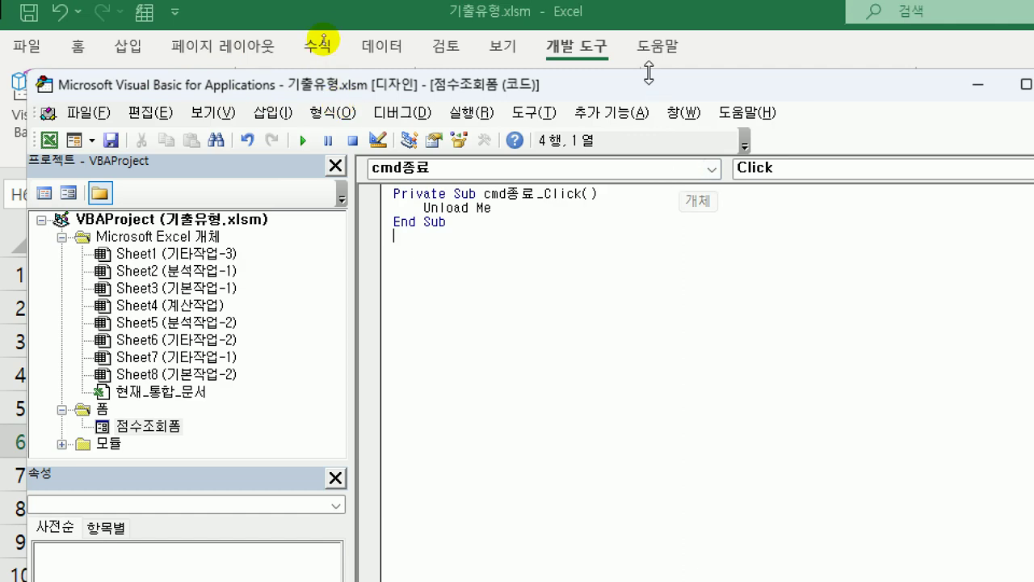
drag(661, 71, 633, 56)
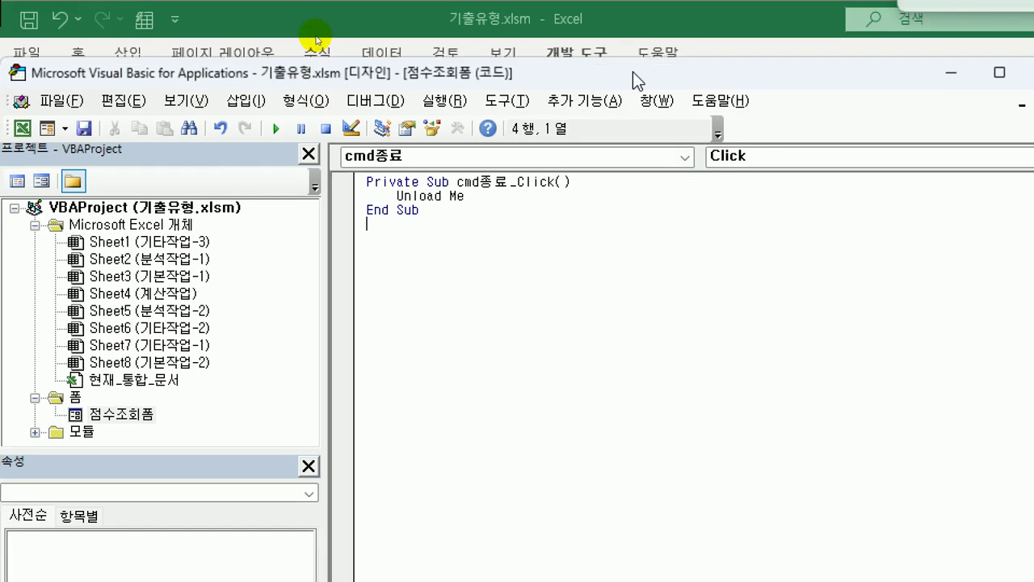
- Create the UserForm's Initialize event procedure in the 점수조회폼 code
click(426, 154)
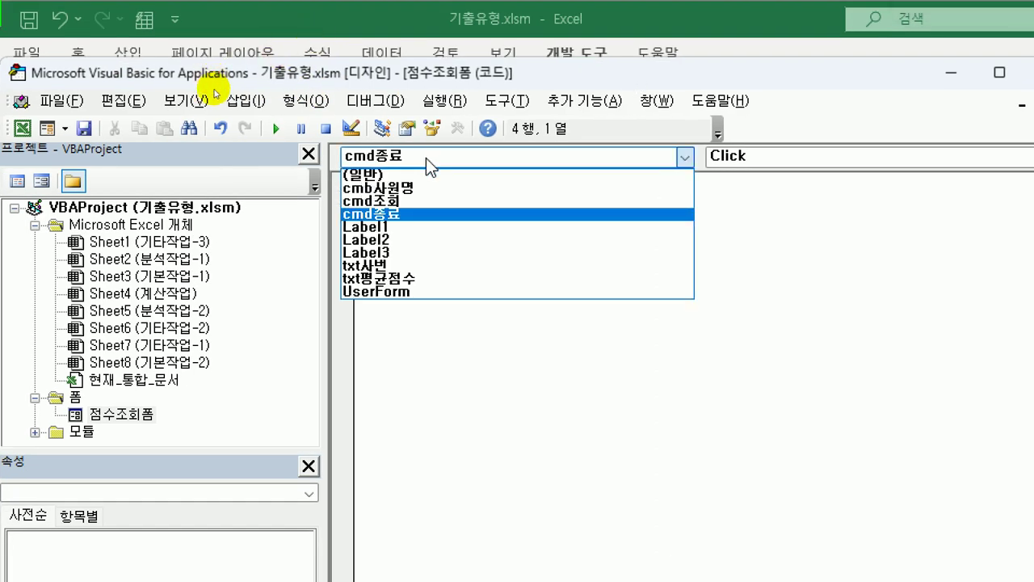
click(422, 293)
click(754, 157)
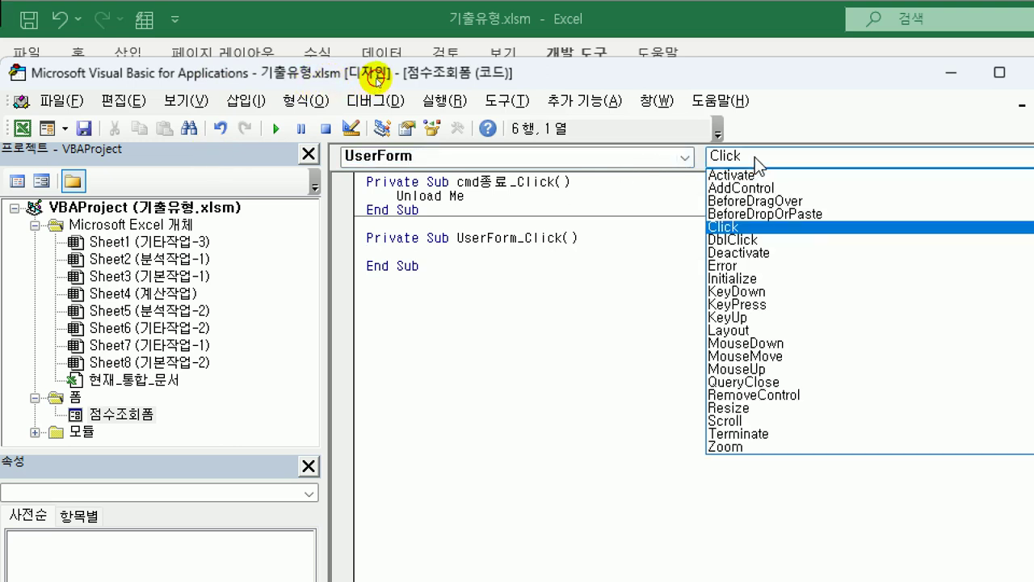
click(760, 282)
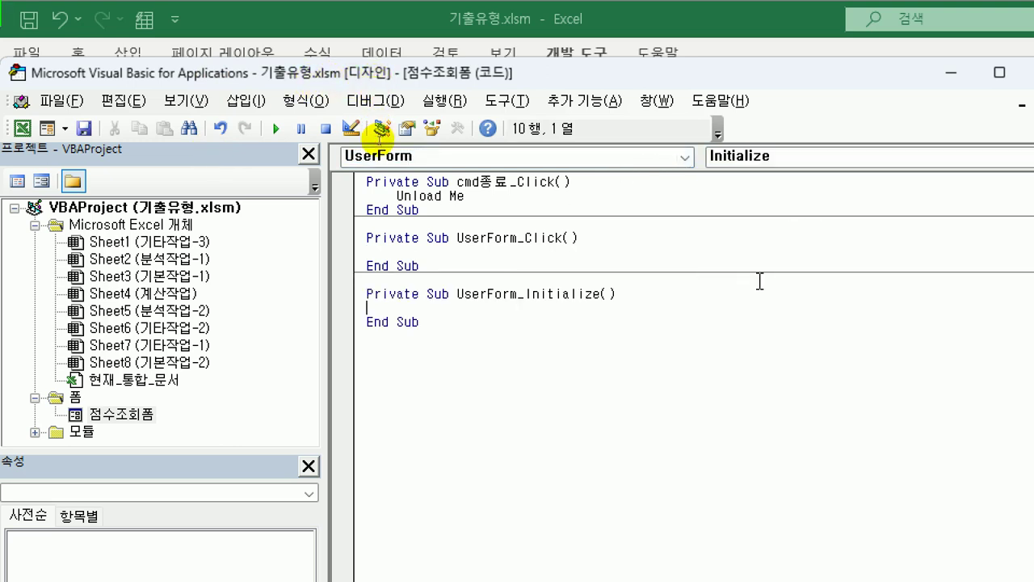
- Add the statement cmb사원명.RowSource = "A3:A8" to the UserForm_Initialize procedure
key(Tab)
text(cmb사원명)
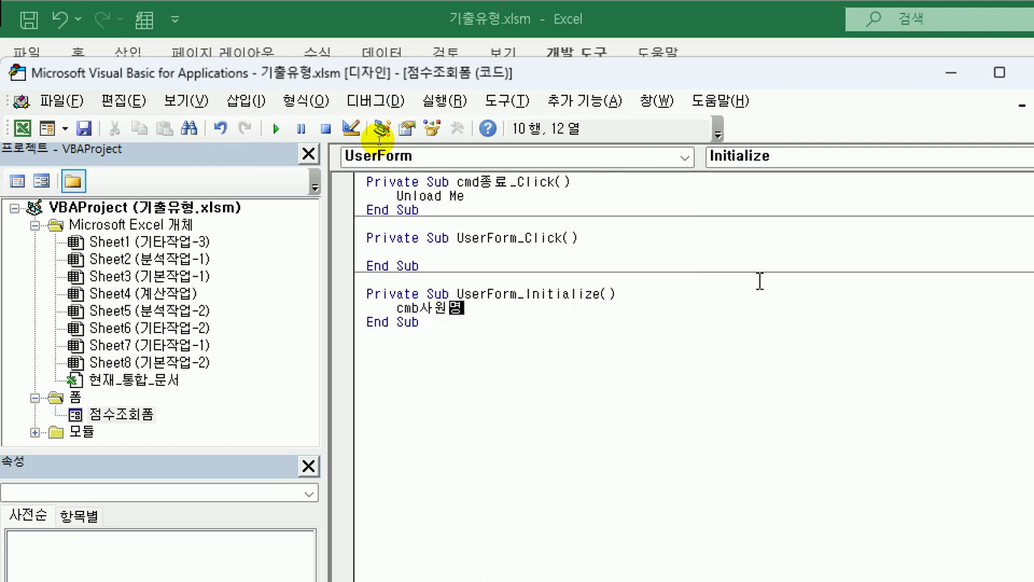
text(.rowsource )
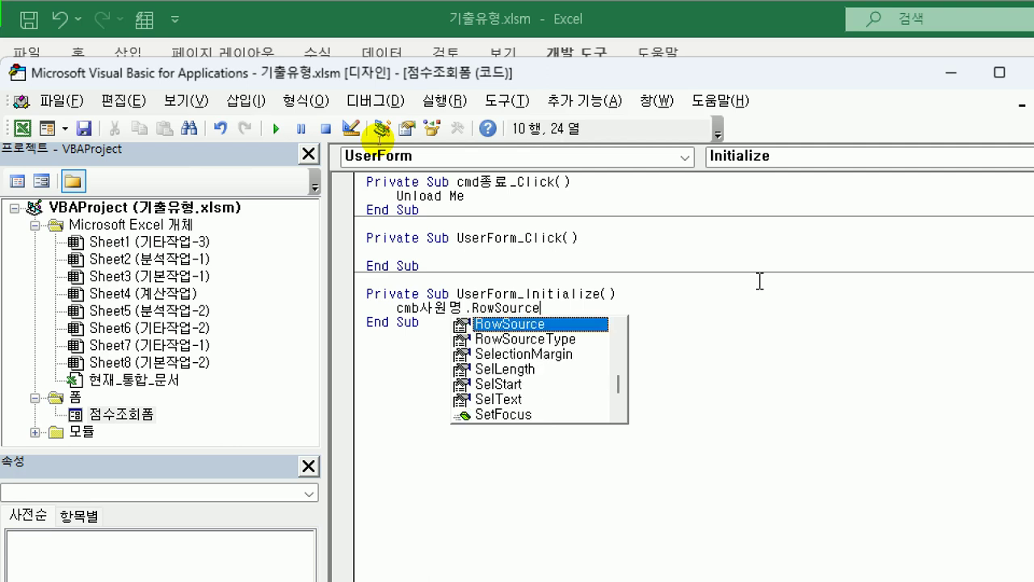
text(= "A)
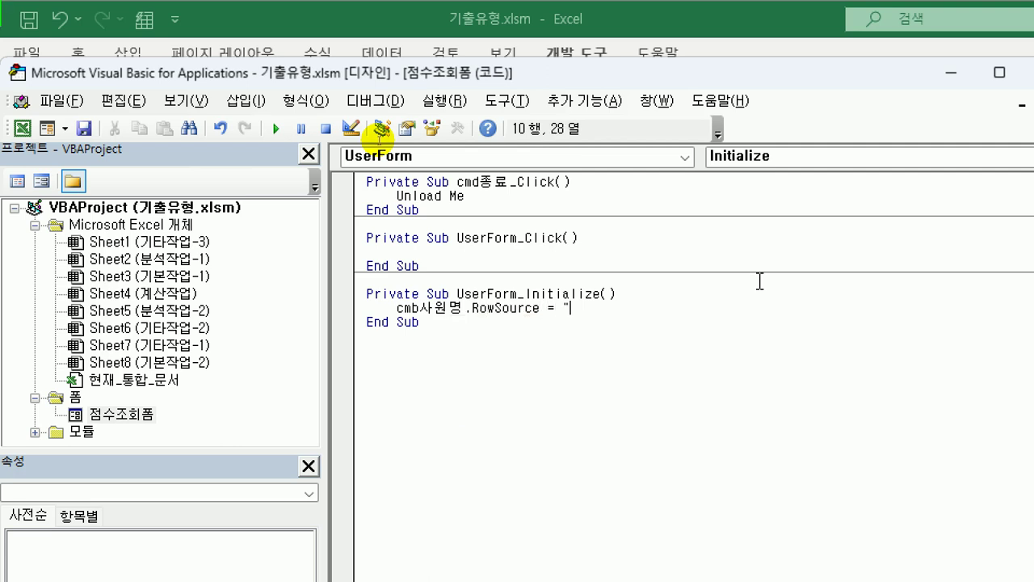
text(3:A8")
key(Return)
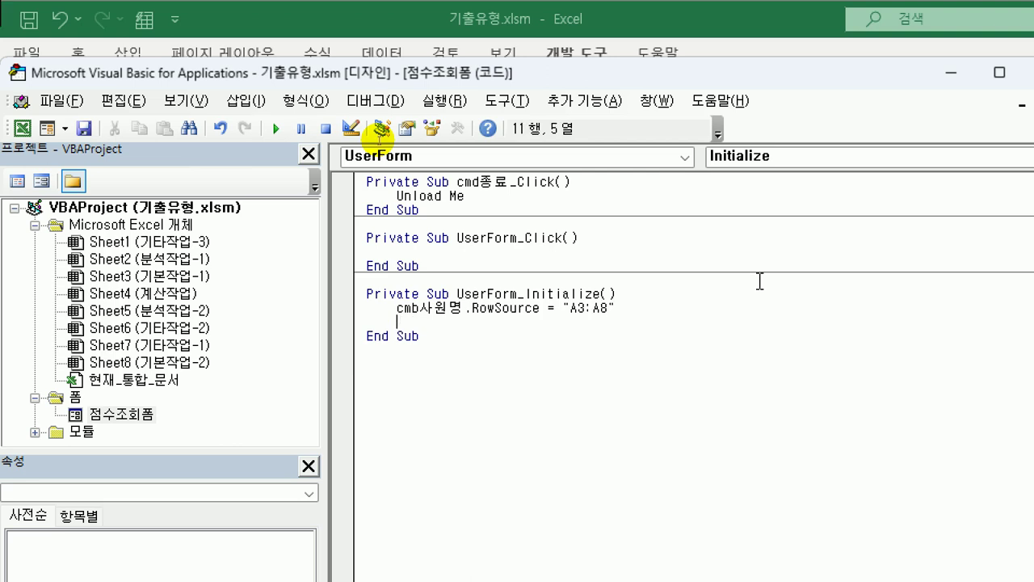
- Add the line txt사번.Enabled = False to UserForm_Initialize to disable the employee number box
text(txt사번.)
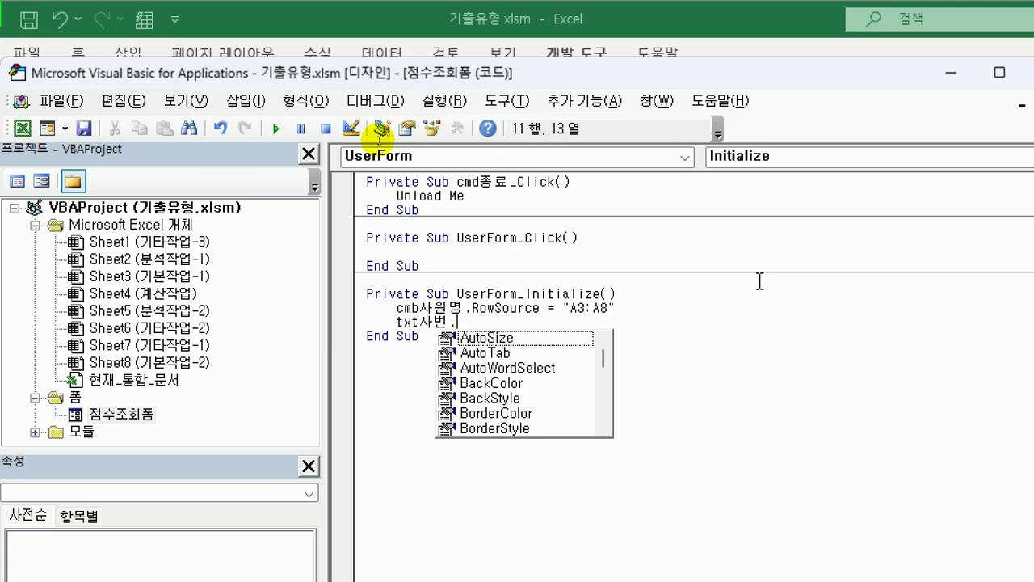
text(e)
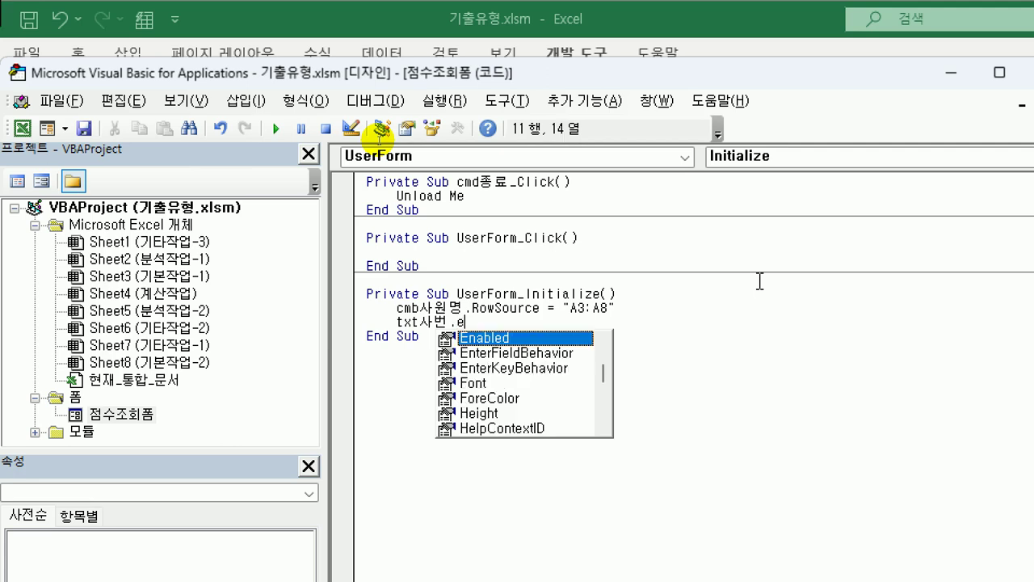
text(nabled = f)
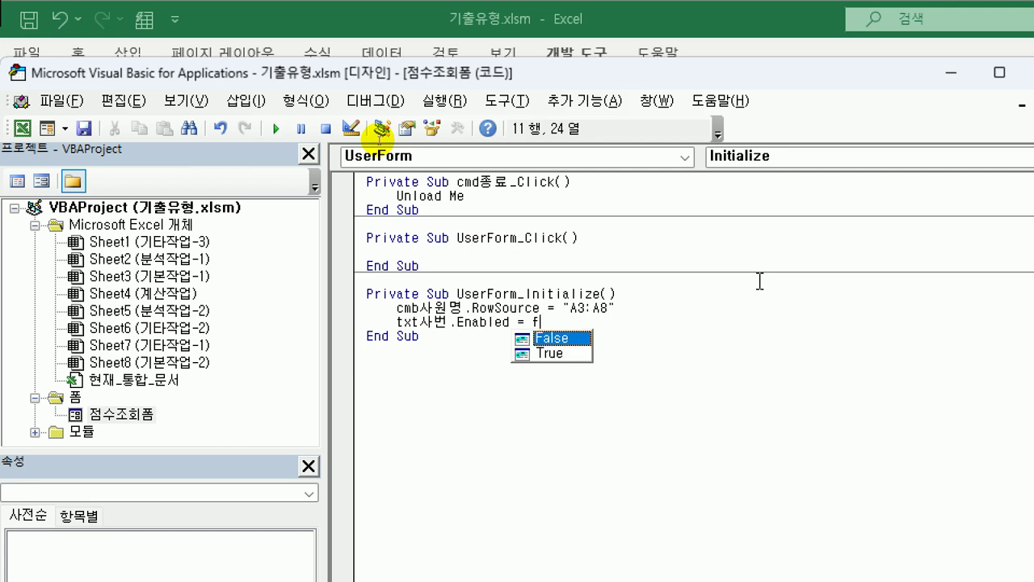
key(Tab)
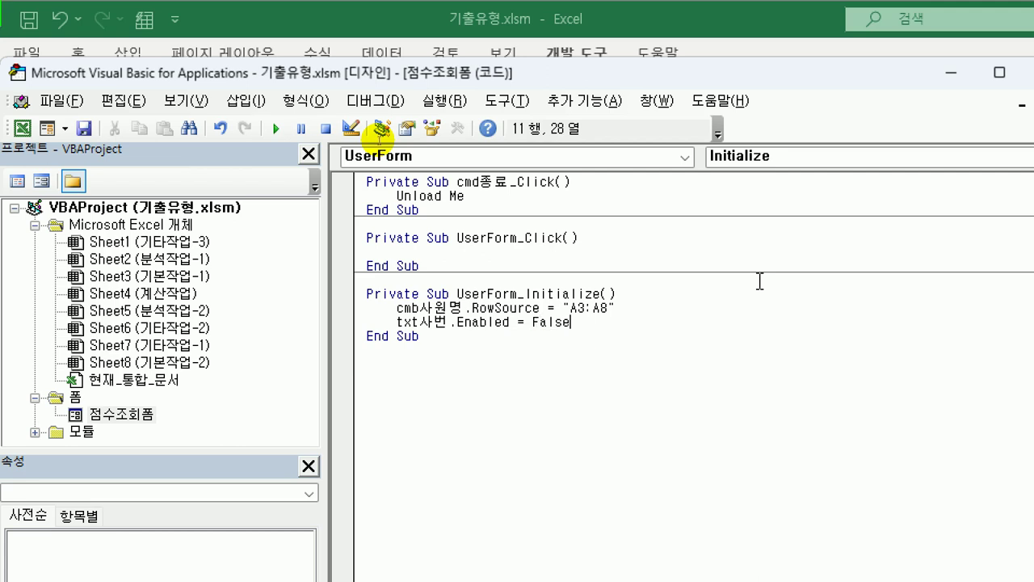
key(Return)
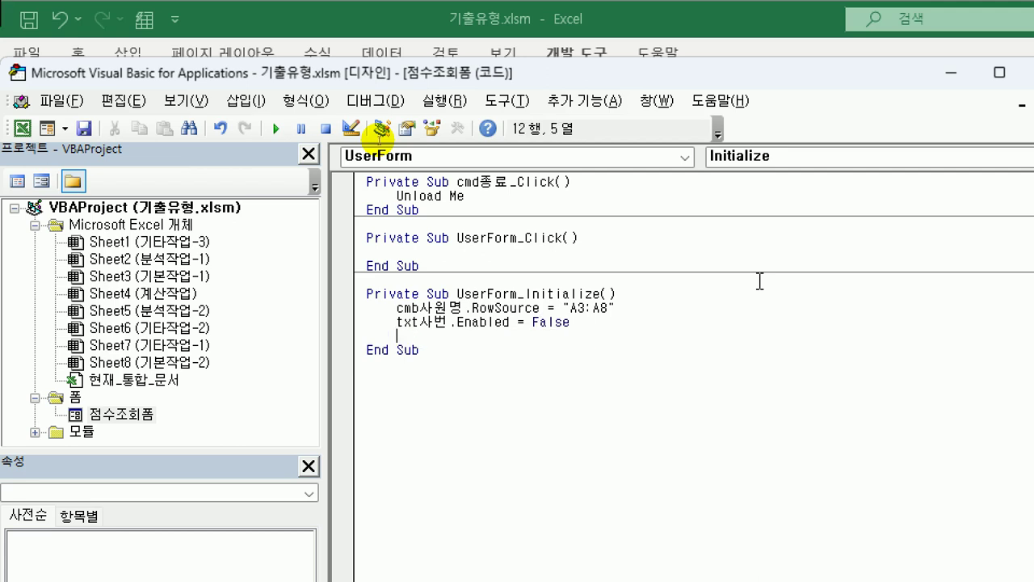
- Add the line txt평균점수.Enabled = False to UserForm_Initialize and return to the worksheet
text(txt평ㄱ)
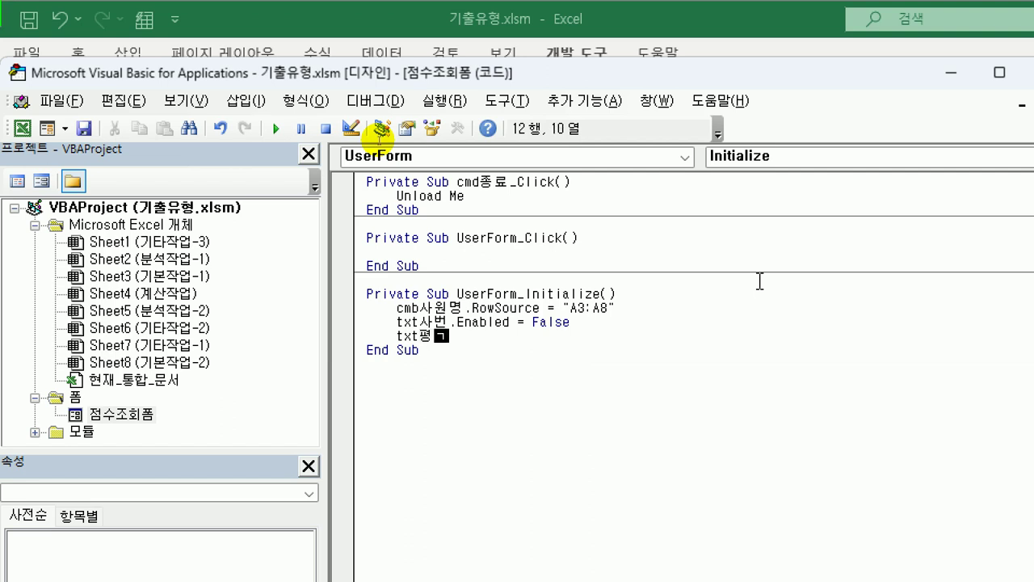
text(균점수.e)
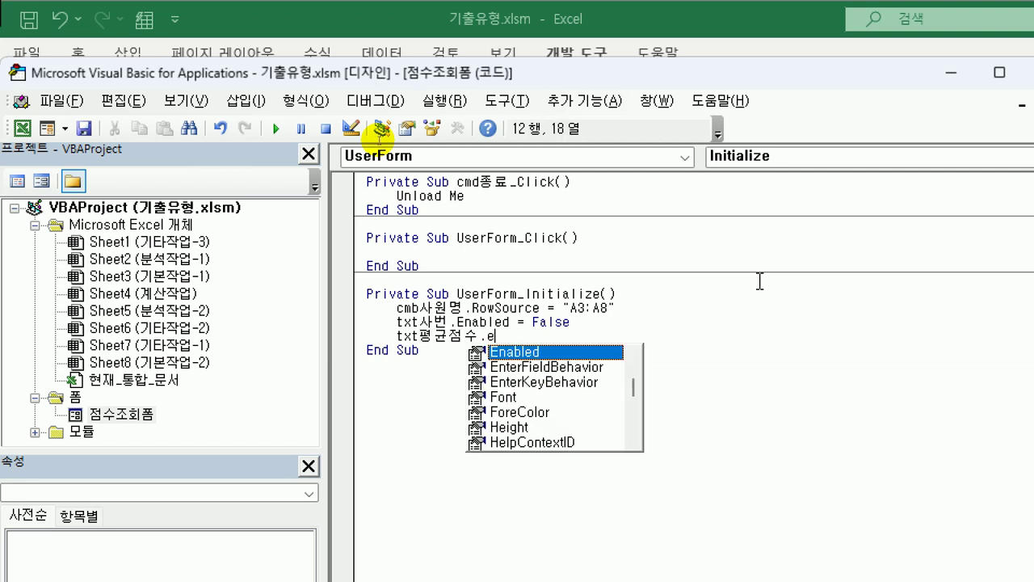
text(nabled =)
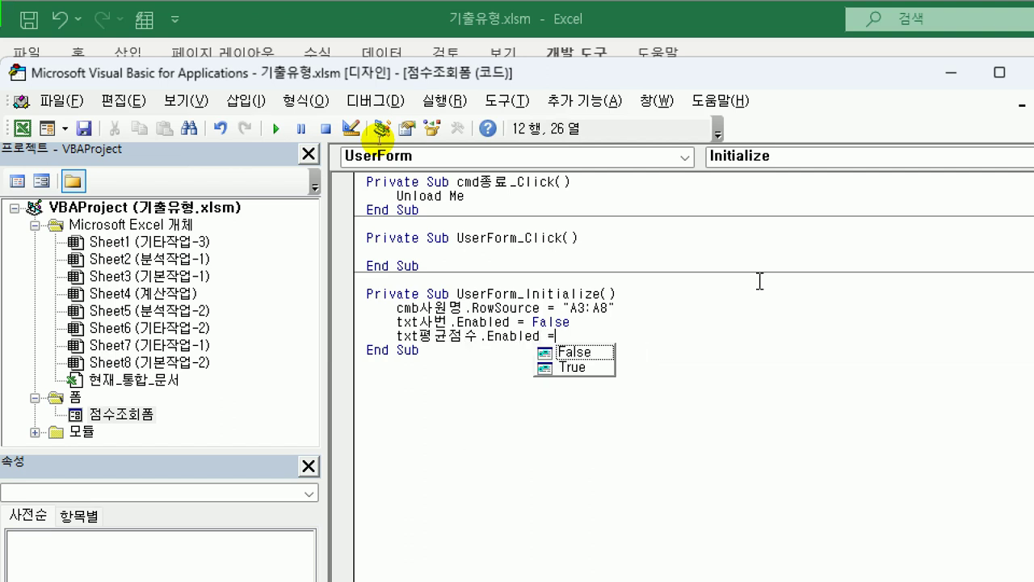
text( False)
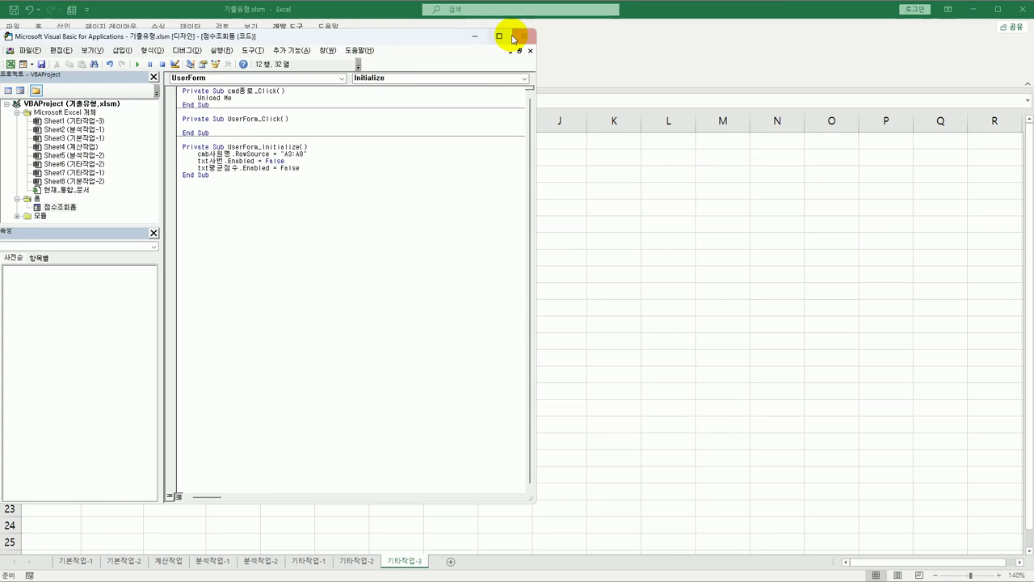
click(514, 39)
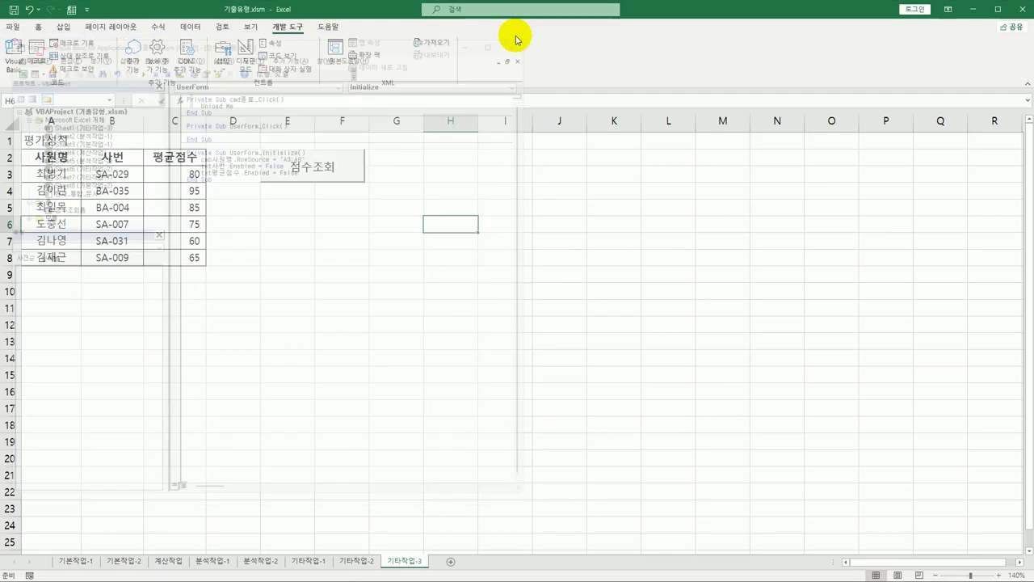
- Test the 점수조회 form by opening it, choosing an employee from the 사원명 list, and closing it
click(330, 165)
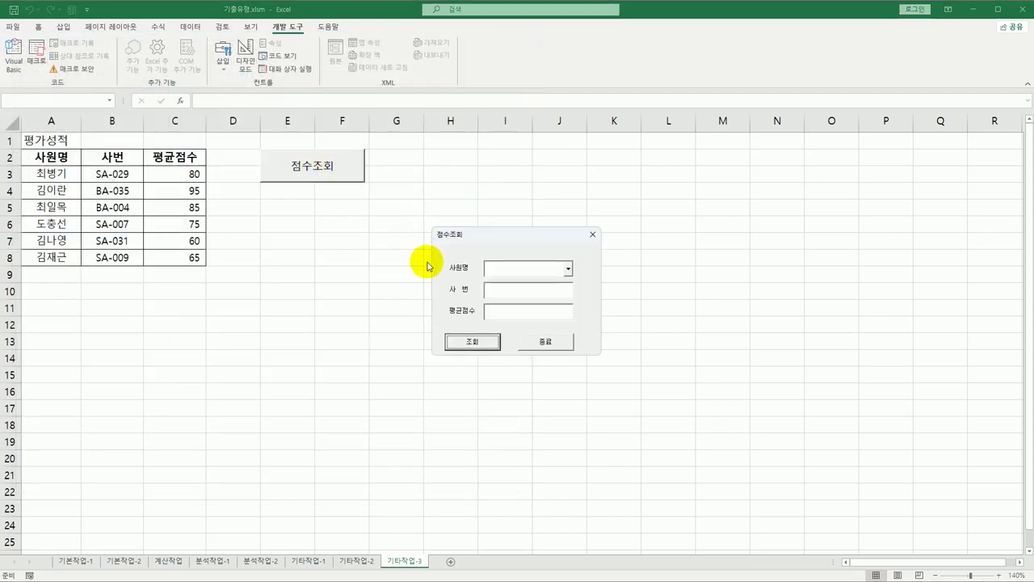
drag(496, 231, 449, 216)
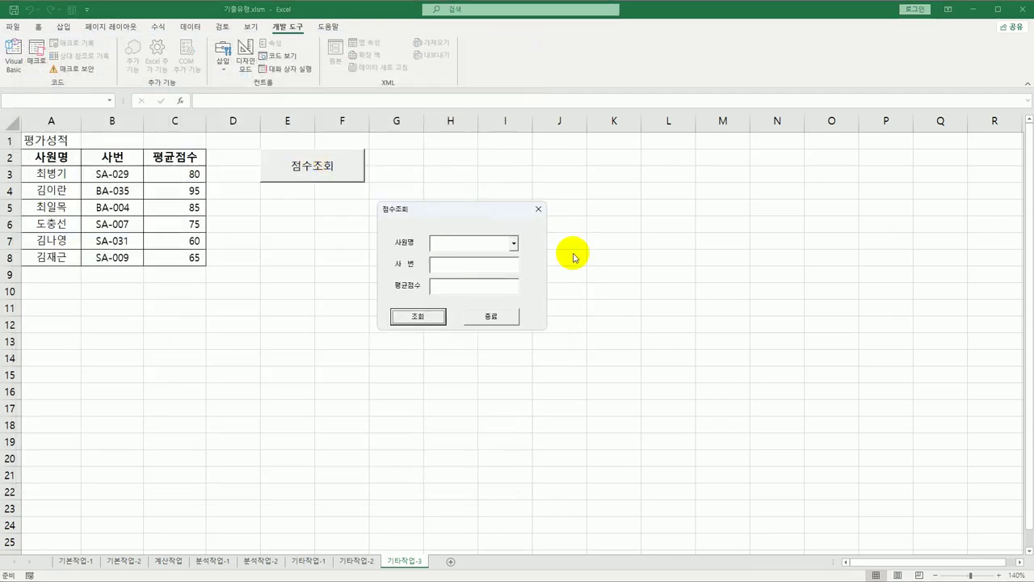
click(514, 242)
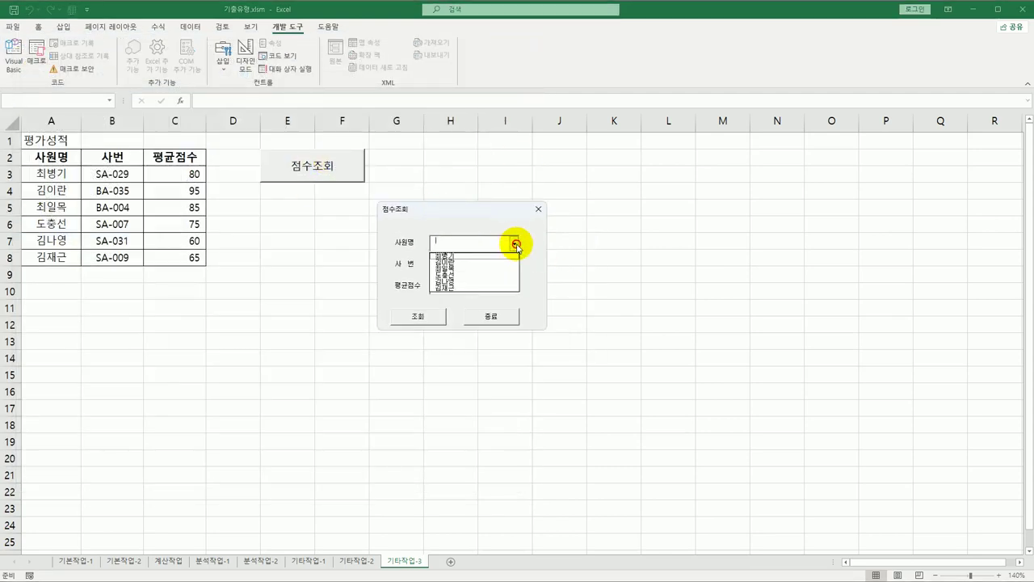
click(460, 263)
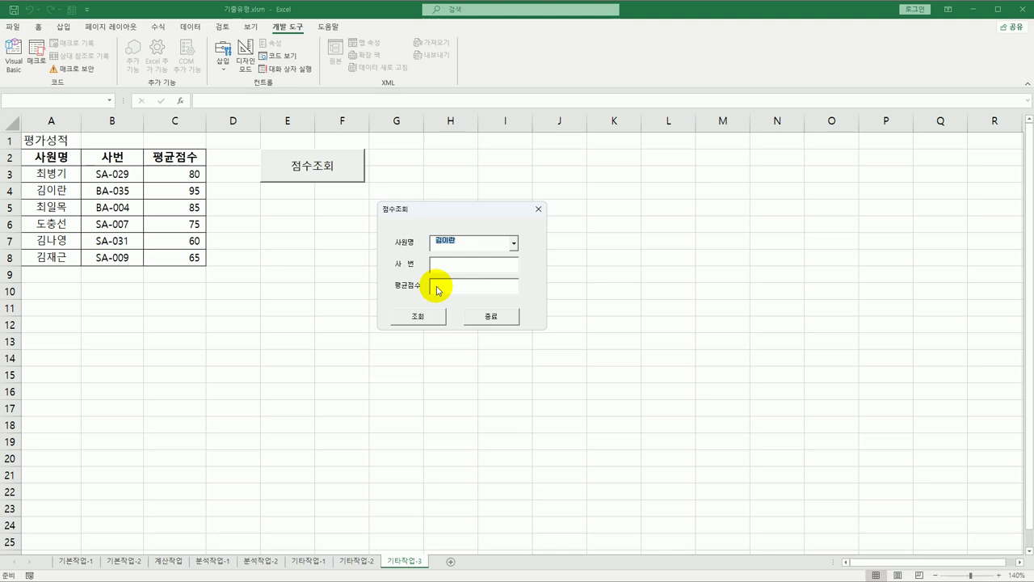
click(538, 209)
click(534, 224)
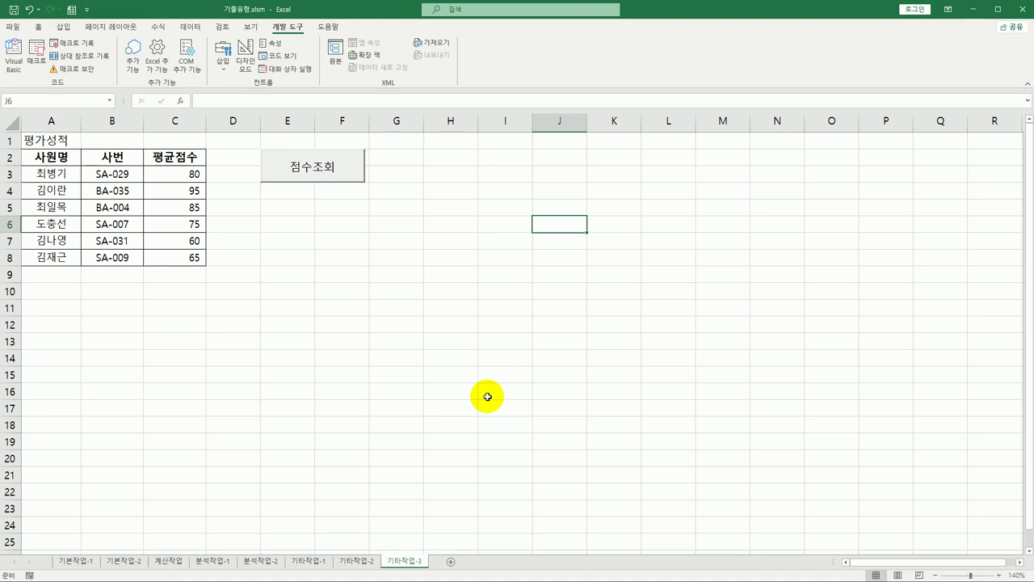
- Clear the contents of cell A1 on the 기타작업-3 sheet
click(49, 143)
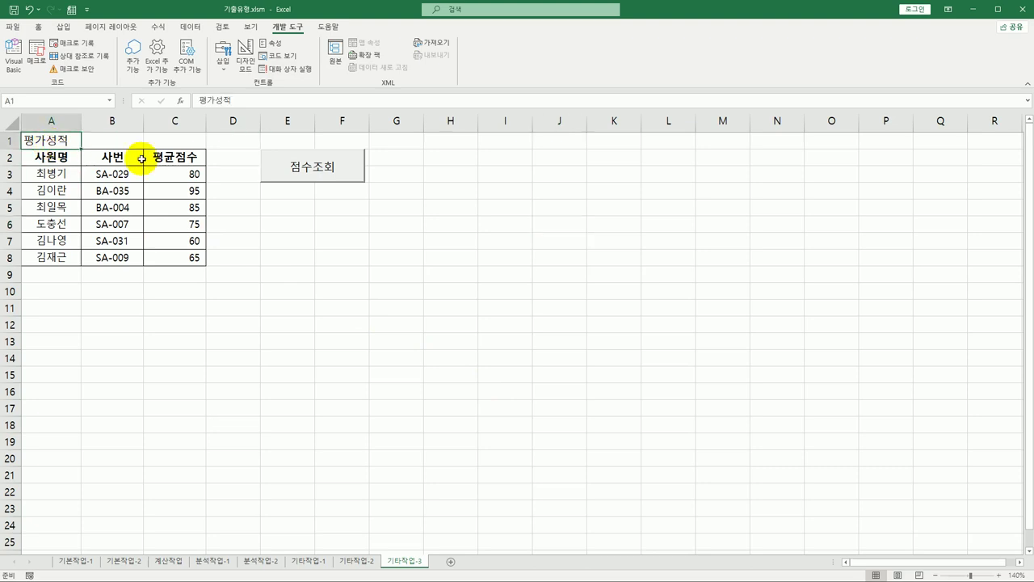
key(Delete)
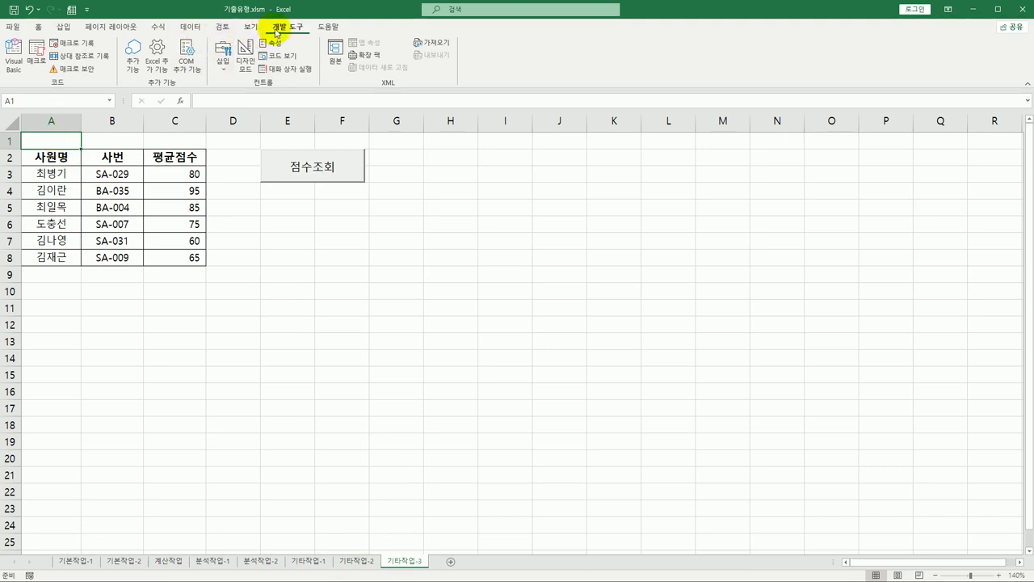
- Create a Worksheet_Activate event procedure in the code of Sheet1 (기타작업-3) in the Visual Basic editor
click(25, 69)
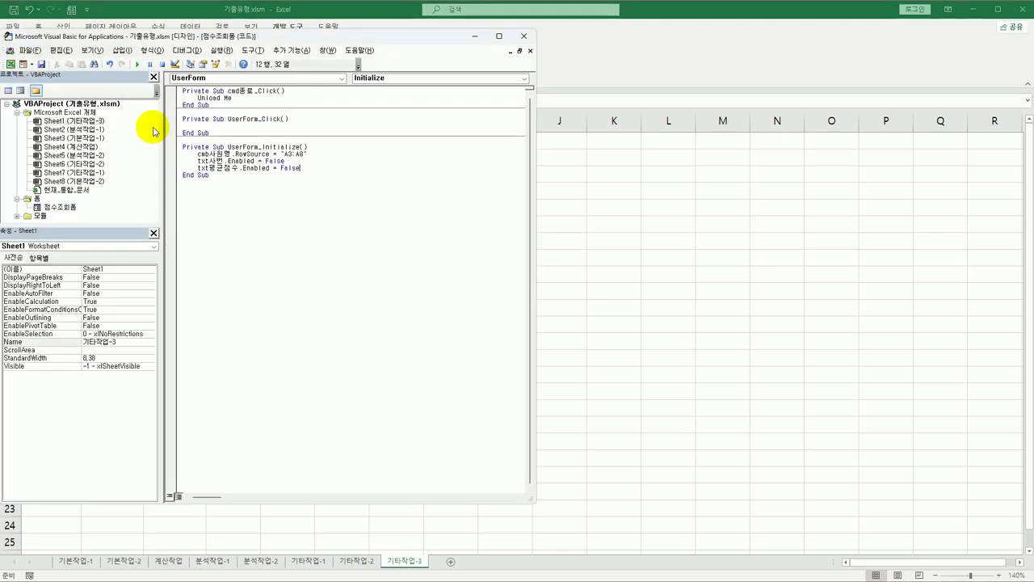
double_click(84, 121)
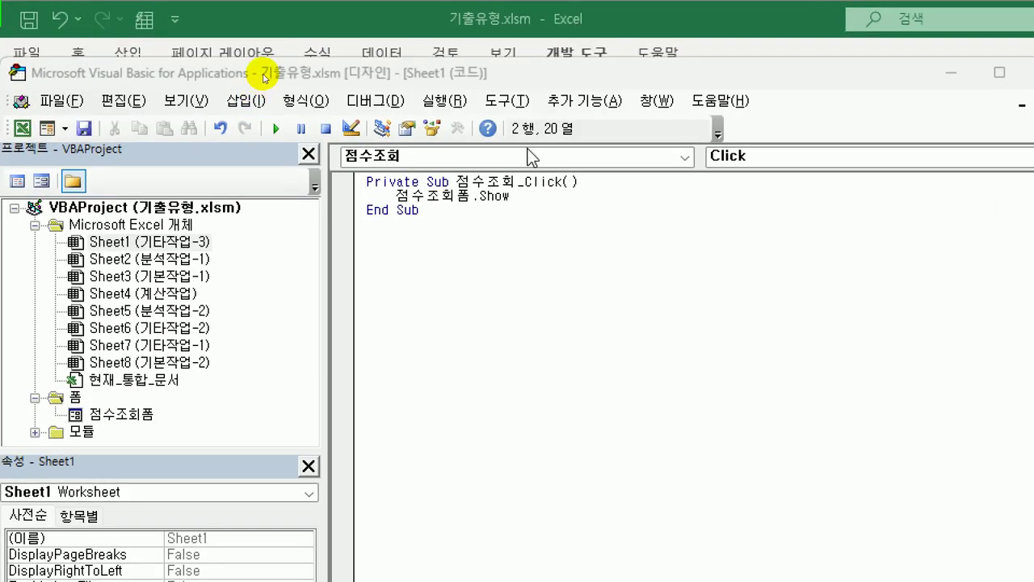
click(263, 78)
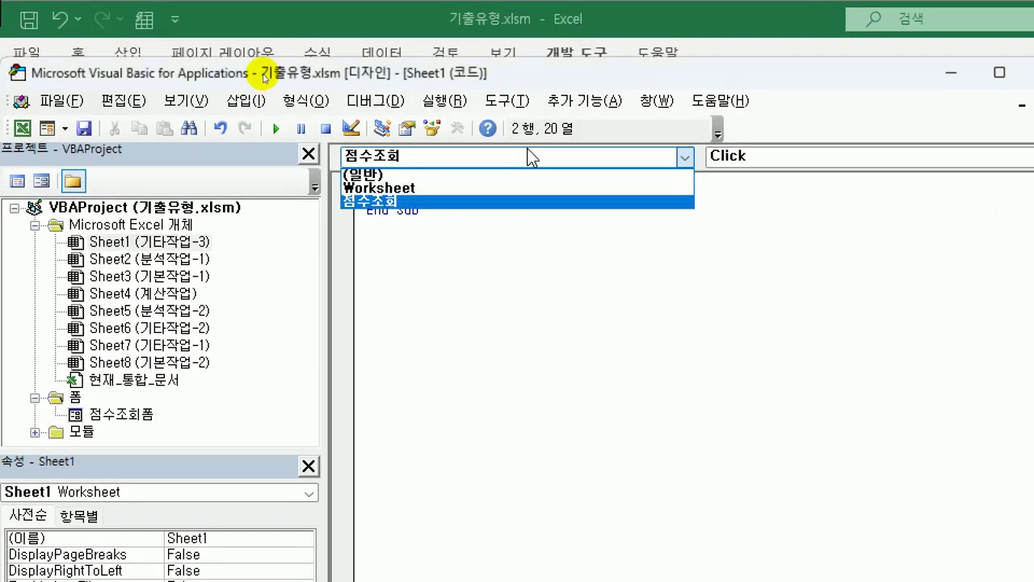
click(516, 192)
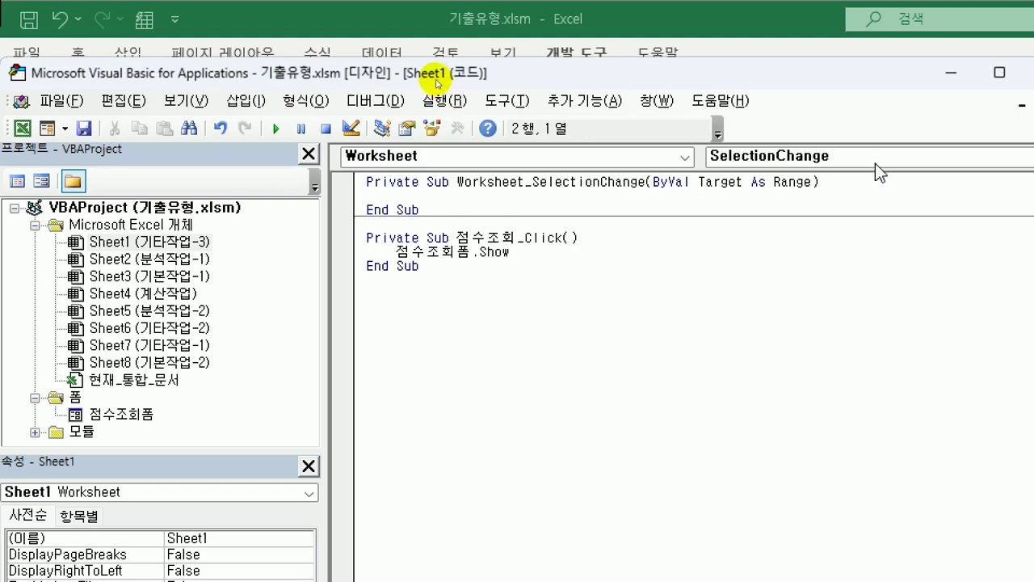
click(871, 155)
click(866, 176)
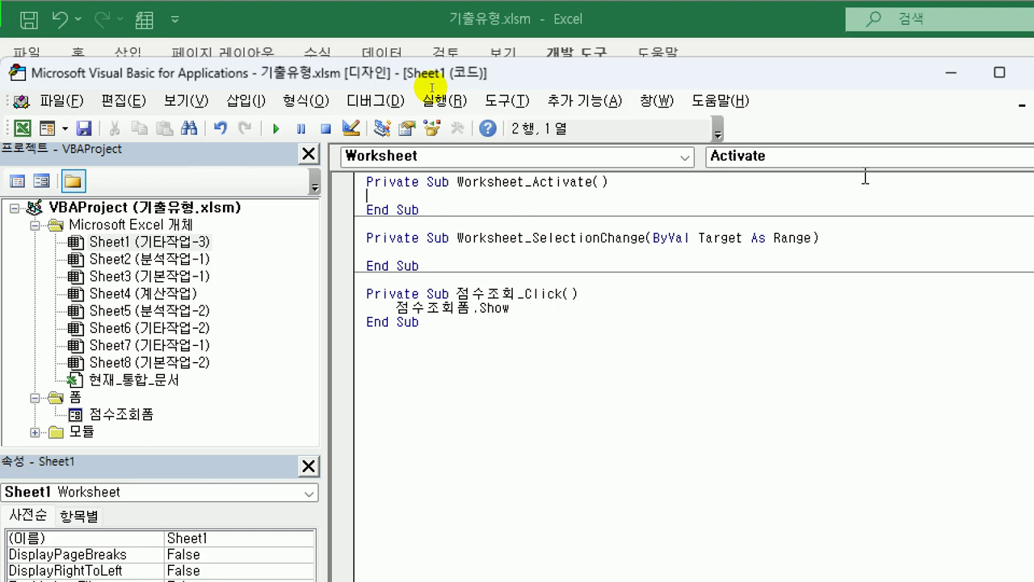
- Write the line [A1] = "평가성적" inside the Worksheet_Activate procedure
key(Tab)
text([A1])
text( =")
text(평갓)
text(성적")
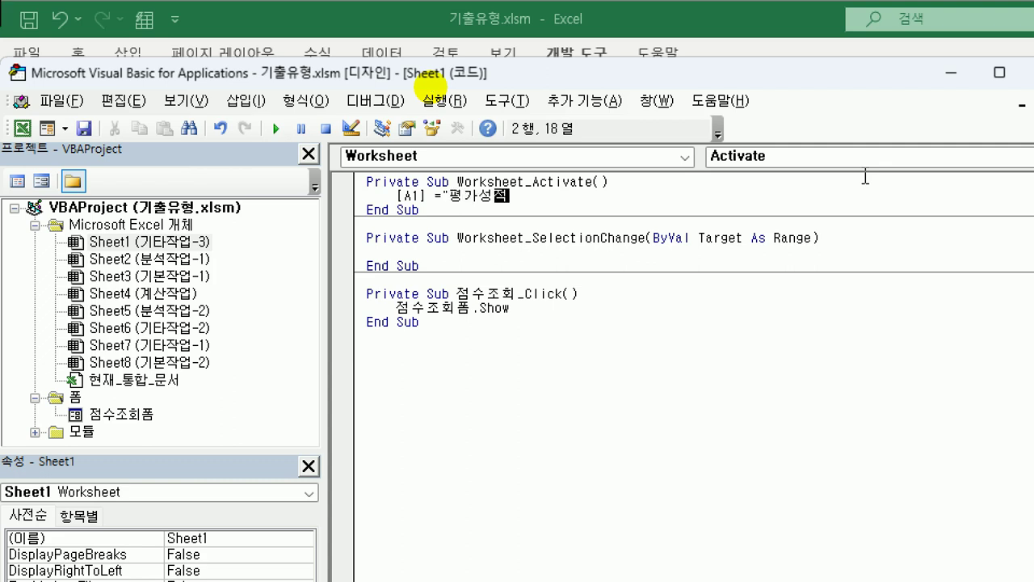
click(501, 375)
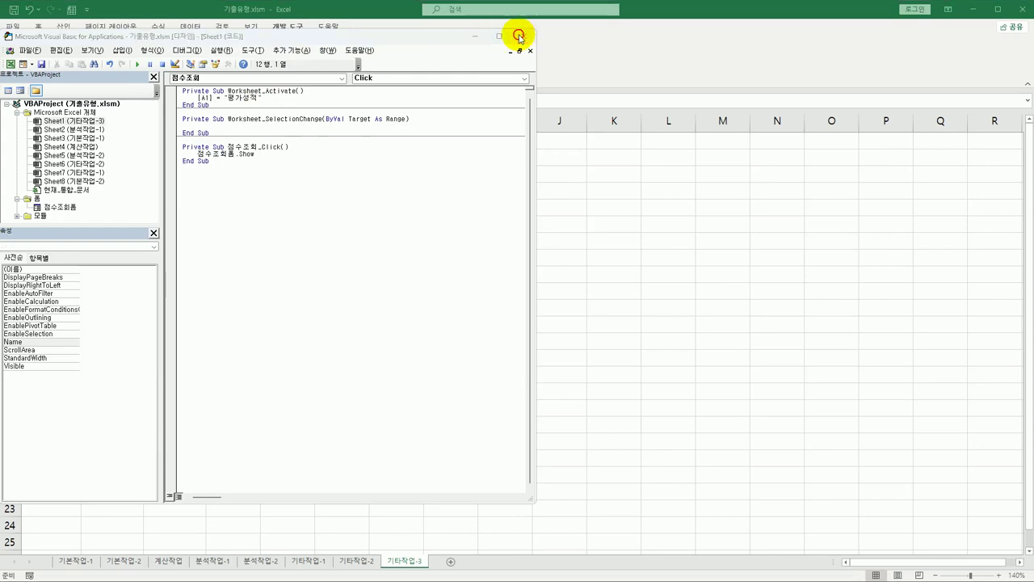
- Close the code editor and trigger the activate event by switching to sheet 기타작업-2 and back to 기타작업-3
click(518, 36)
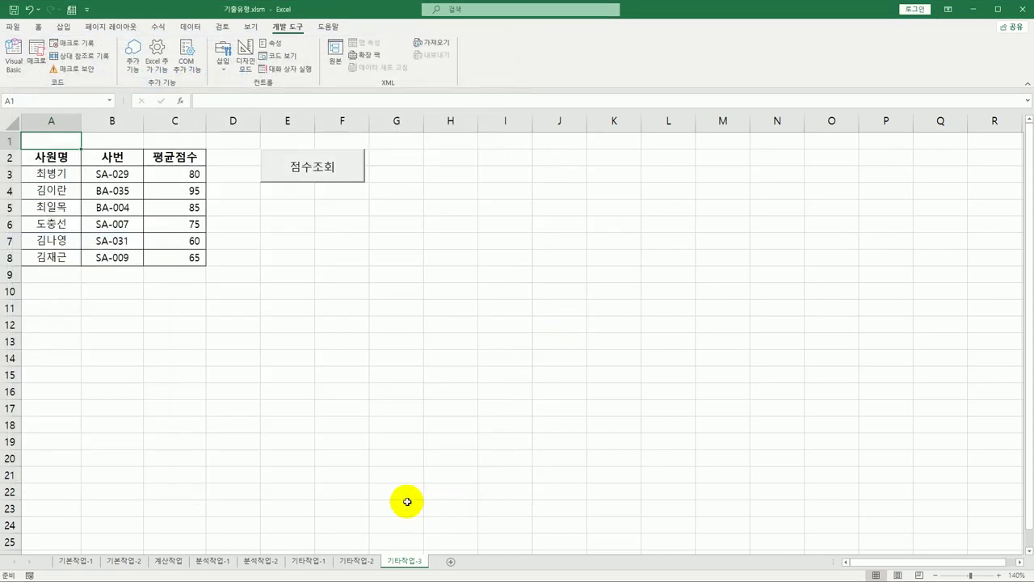
click(358, 560)
click(408, 561)
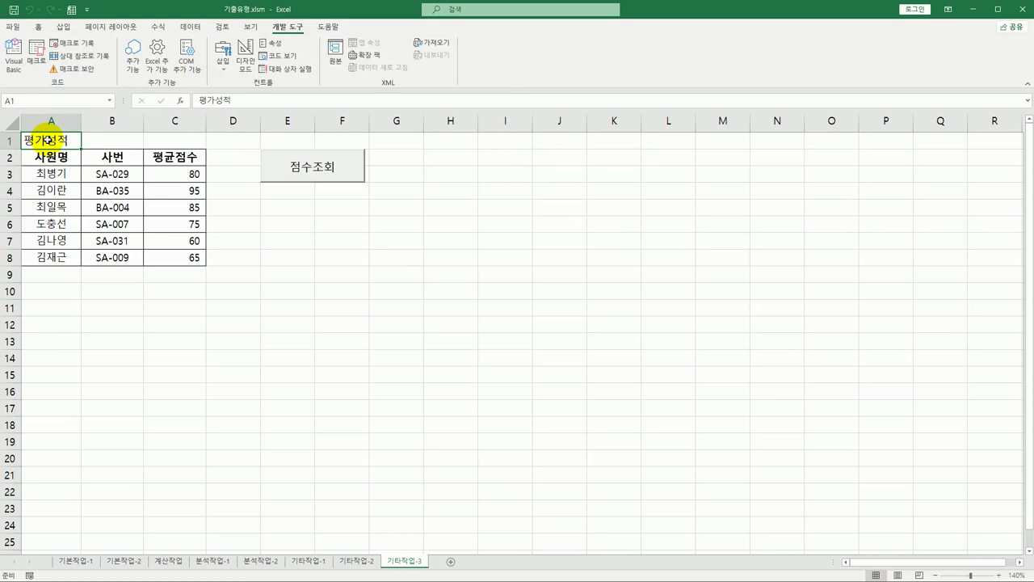
click(399, 232)
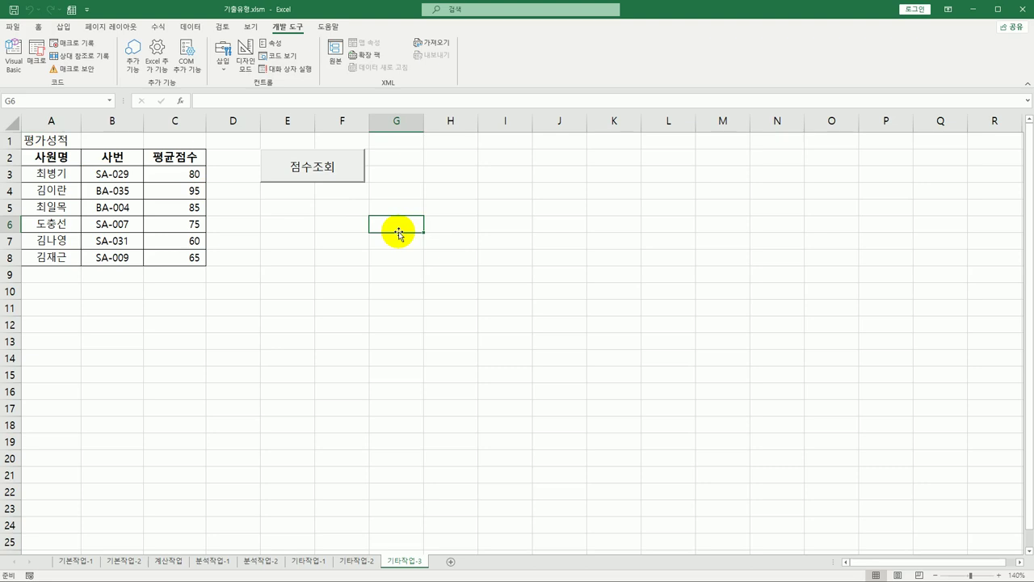
- Open the 점수조회 form beside the table, try several employees in the 사원명 list, and close the form
click(340, 168)
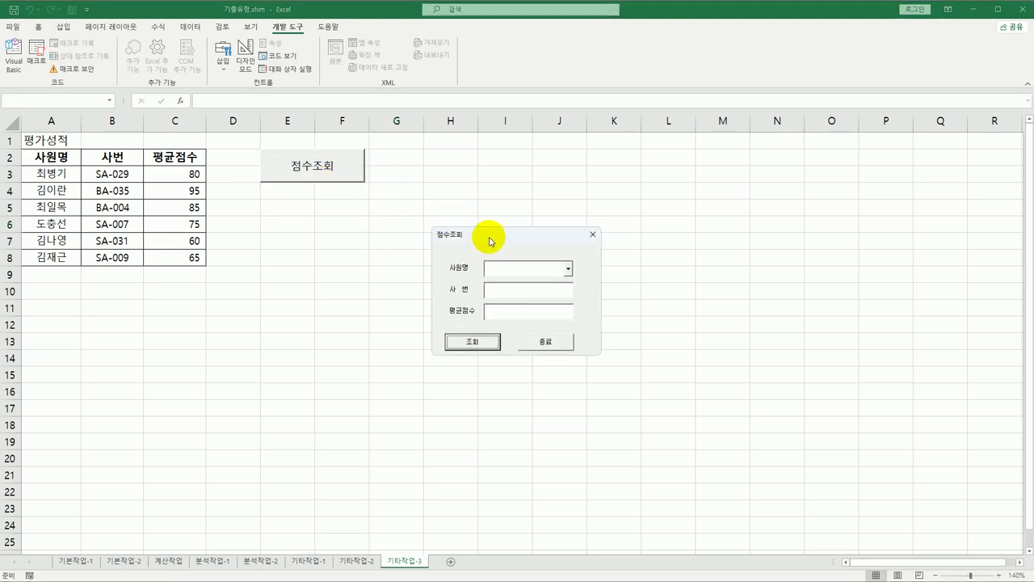
drag(489, 241, 376, 219)
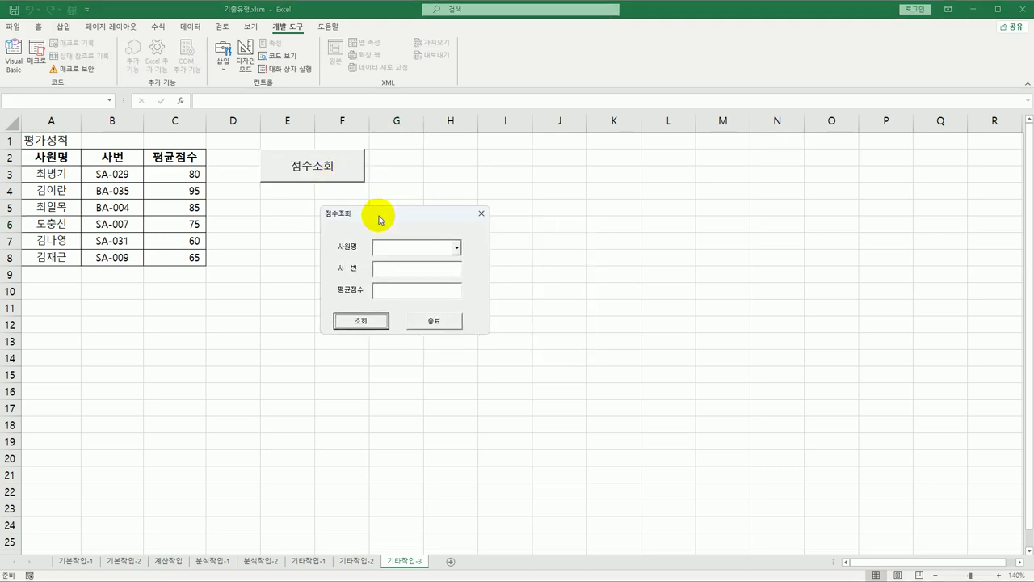
click(454, 247)
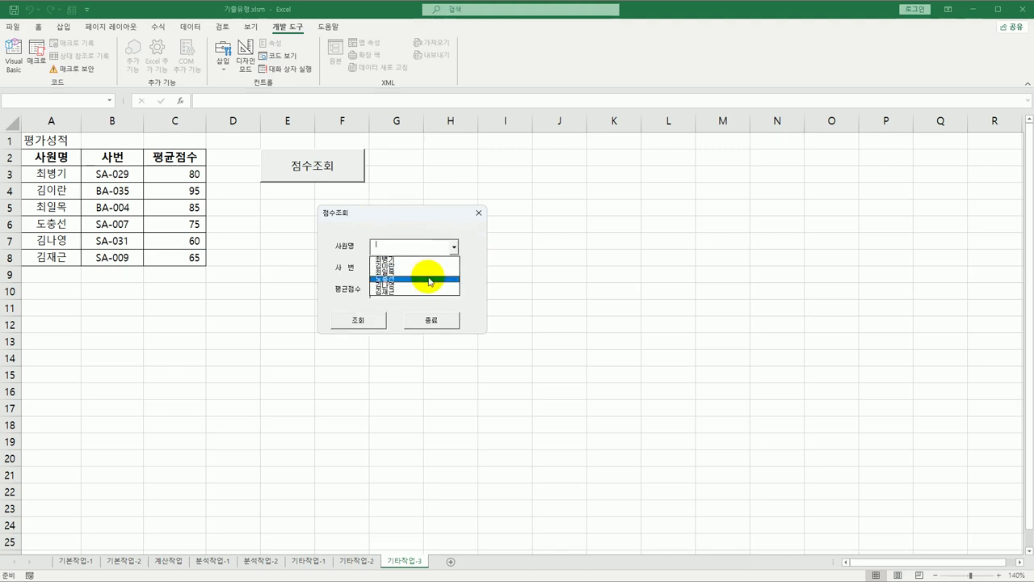
click(429, 279)
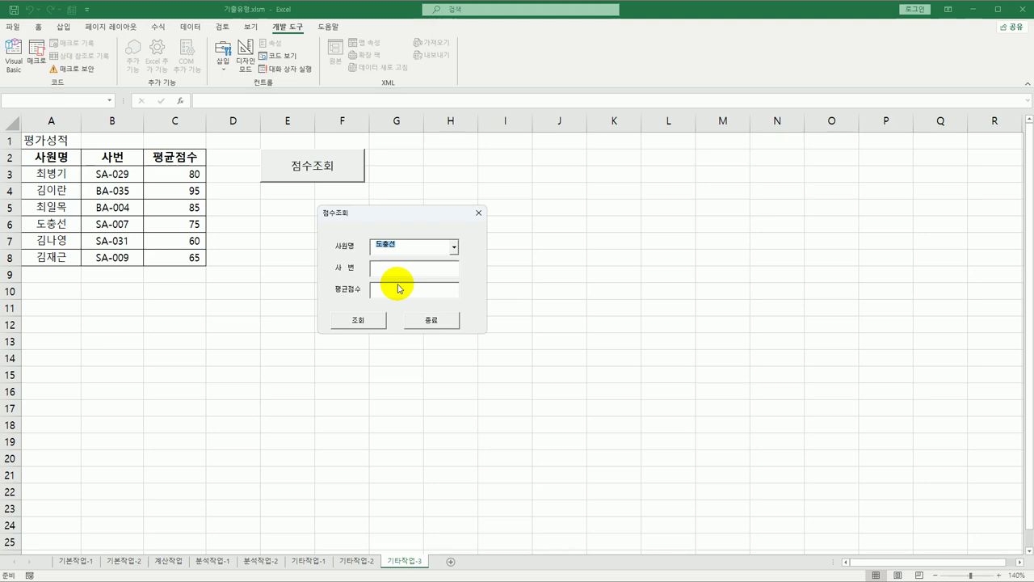
click(454, 247)
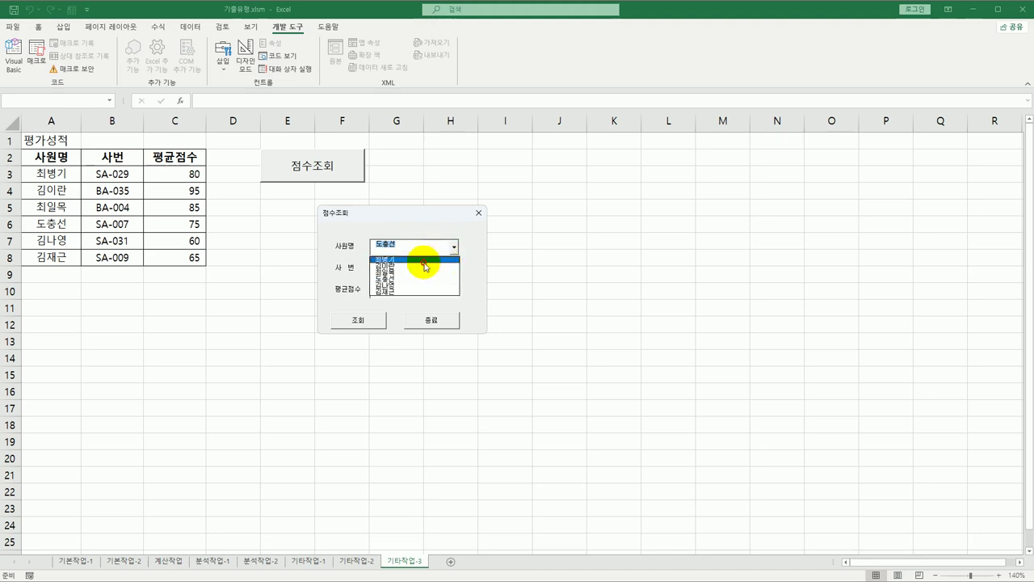
click(423, 261)
click(454, 248)
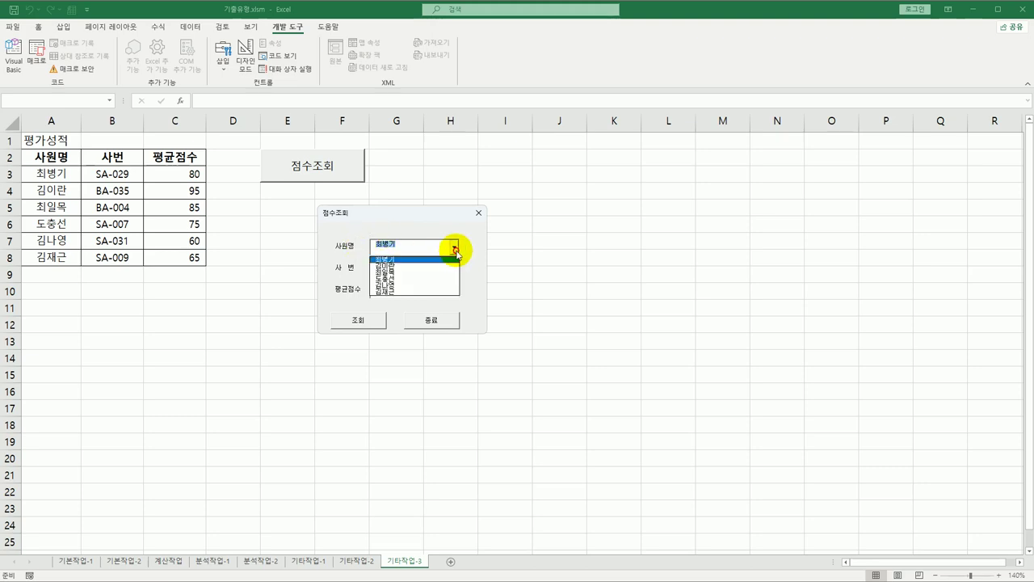
click(446, 260)
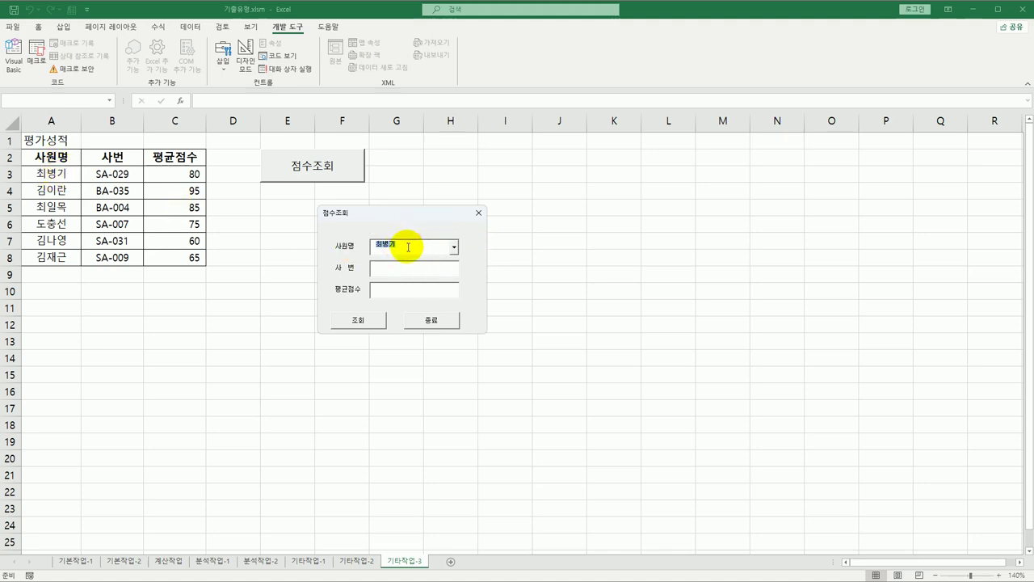
click(455, 247)
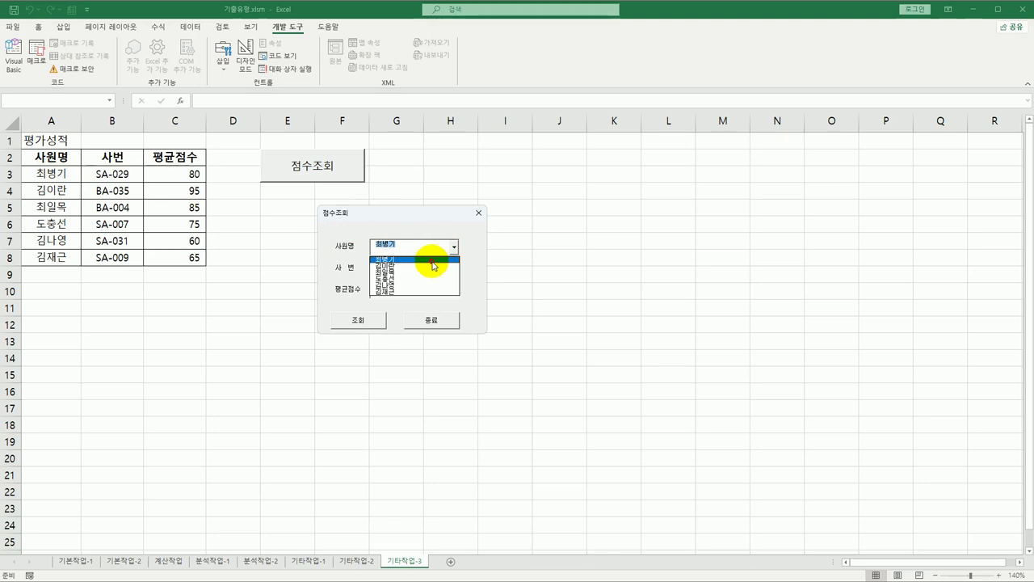
click(434, 261)
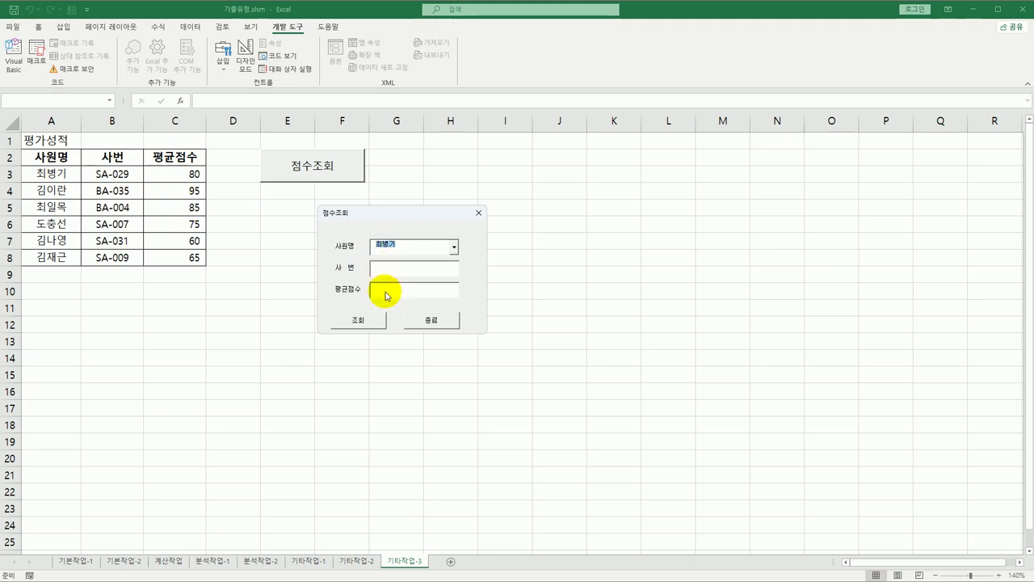
click(478, 212)
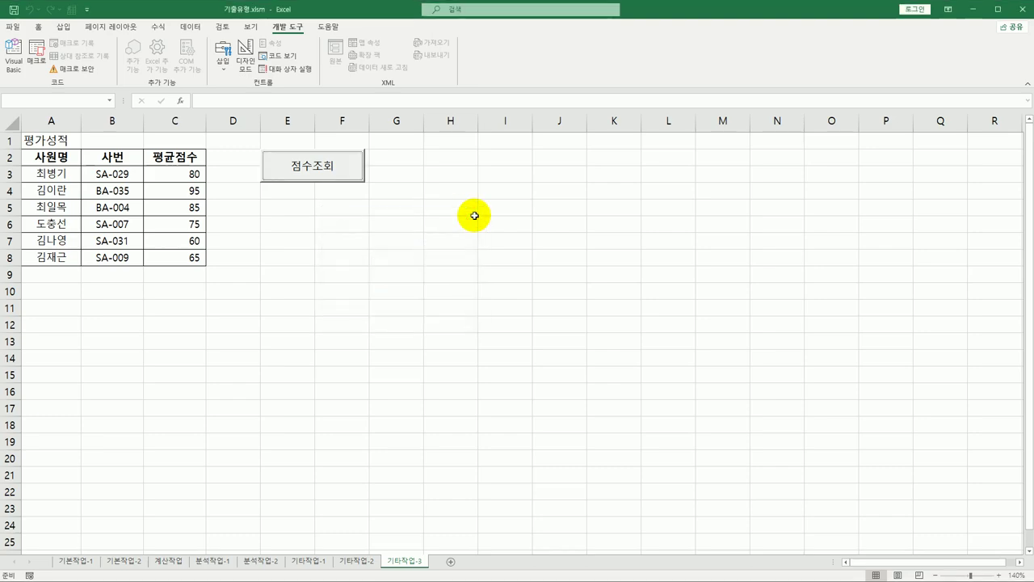
click(473, 211)
- Open the 점수조회폼 form design in the Visual Basic editor and create the click procedure for its 조회 button
click(15, 65)
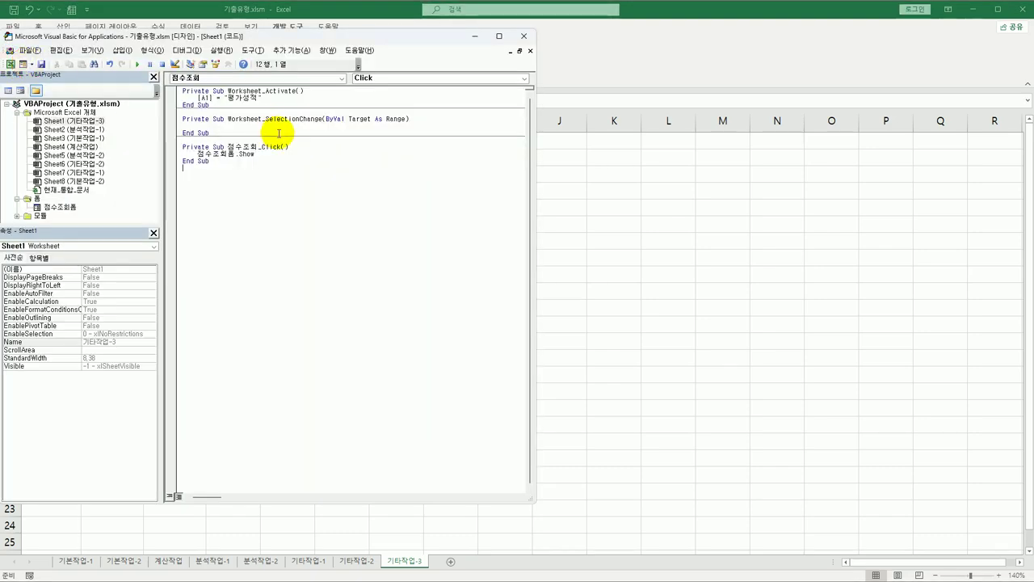
mouse_move(307, 40)
mouse_down()
mouse_move(316, 51)
mouse_move(326, 32)
mouse_move(309, 38)
mouse_up()
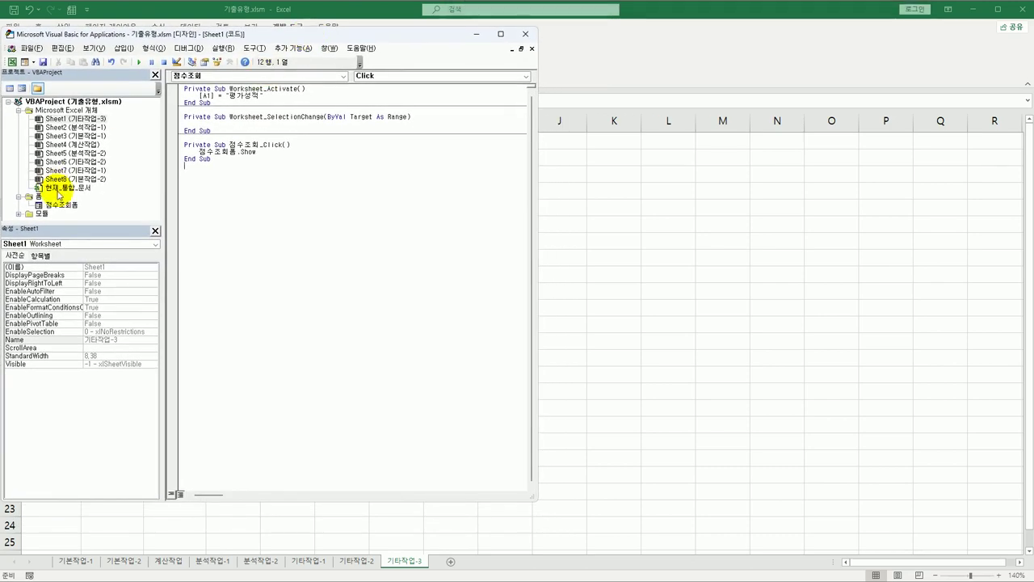
click(61, 205)
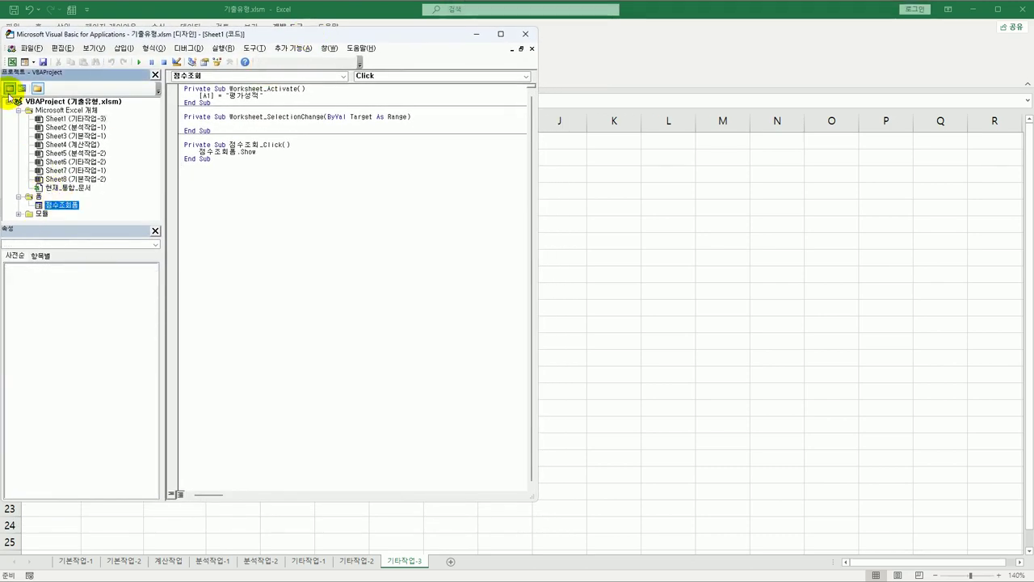
double_click(67, 204)
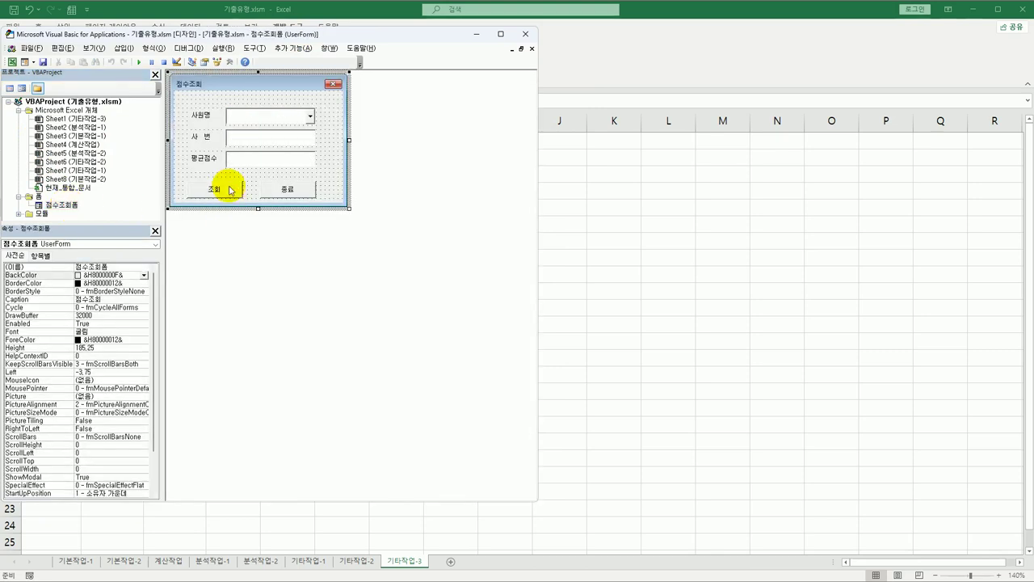
click(230, 190)
double_click(230, 190)
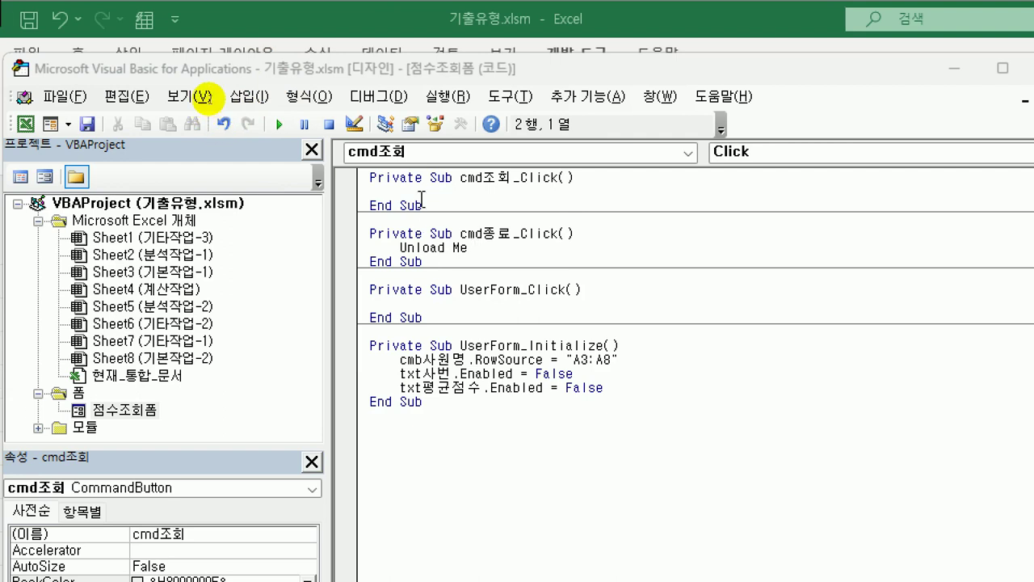
- Write the line iRow = cmb사원명.ListIndex + 3 in cmd조회_Click, followed by a blank line
key(Tab)
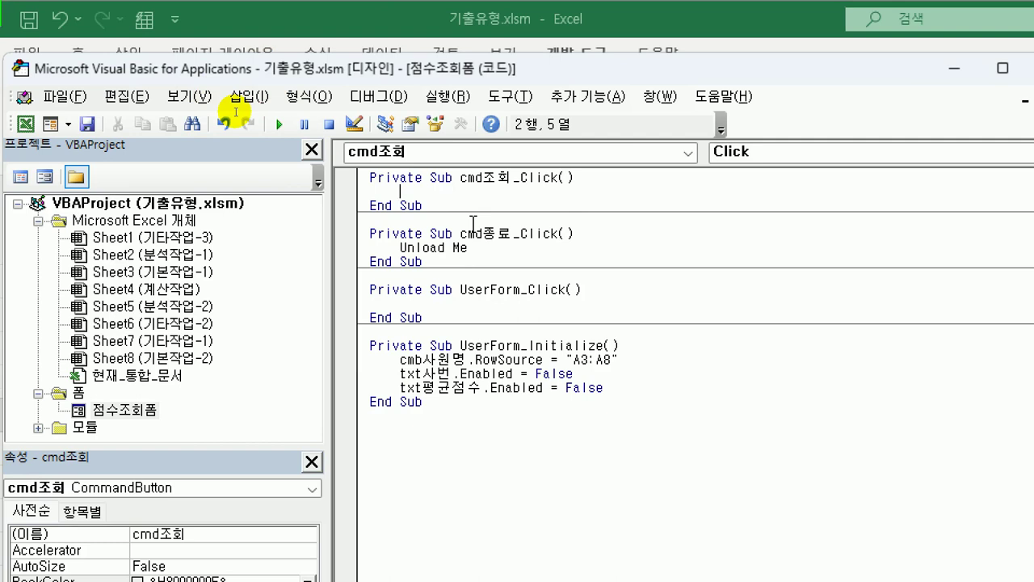
text(ㅑ)
key(BackSpace)
text(iRow = cmb사원)
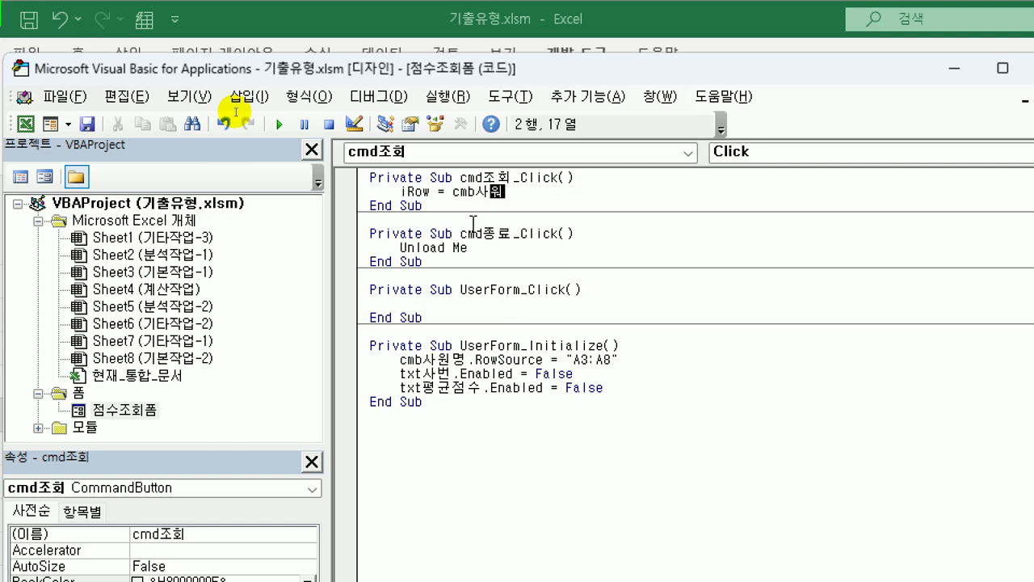
text(명.listi)
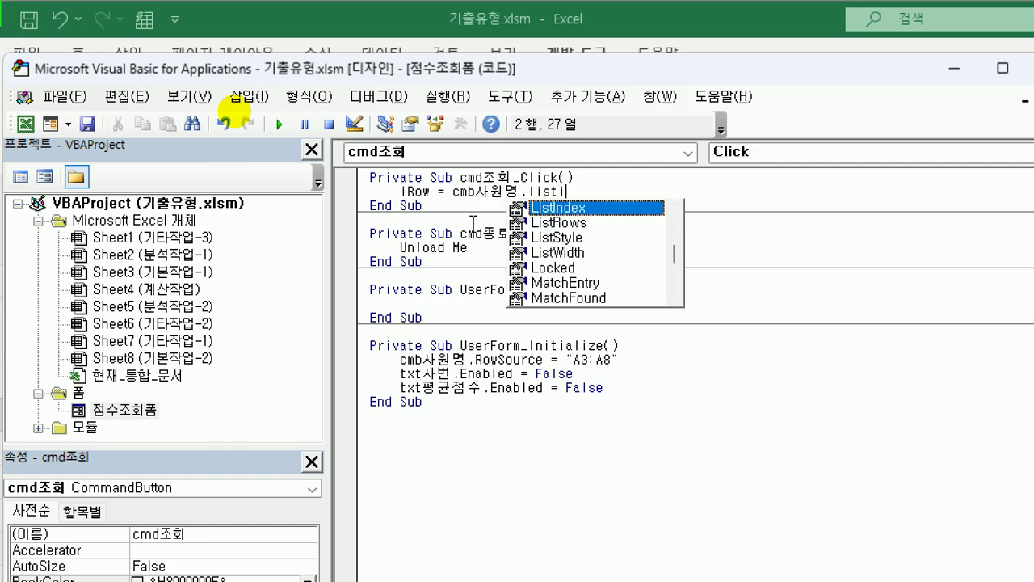
key(Tab)
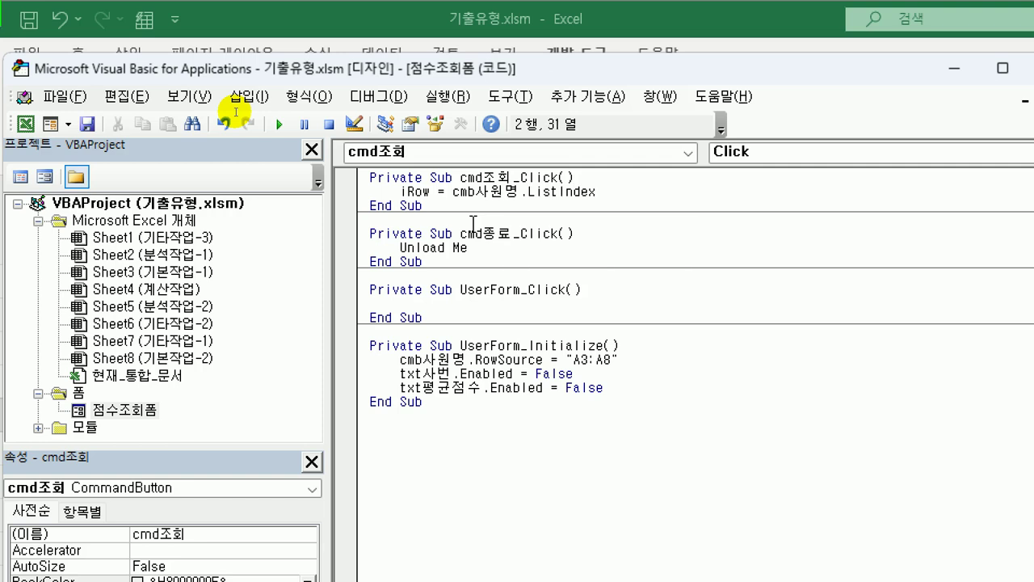
text(+ 3)
key(Return)
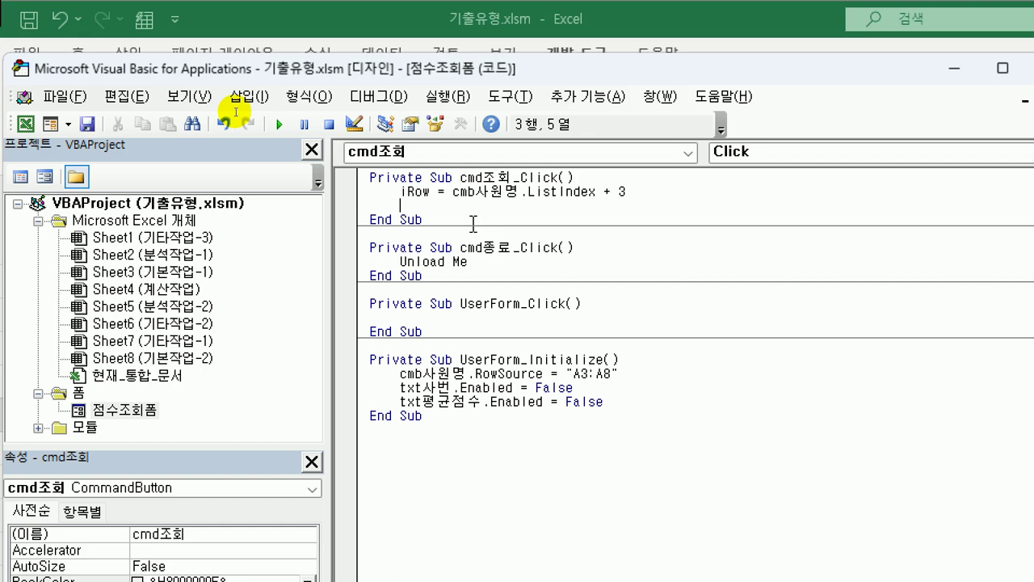
key(Return)
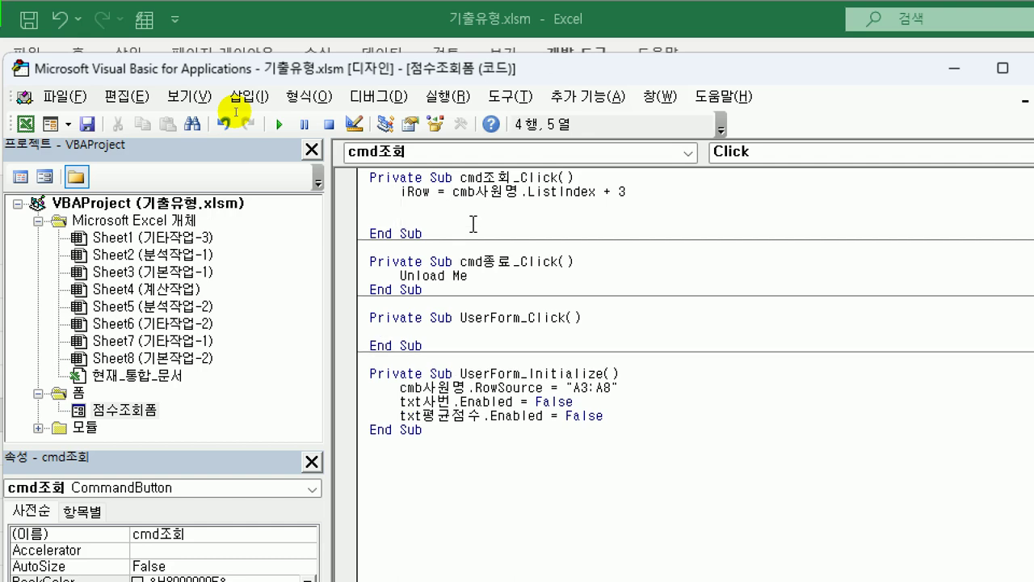
- Add the line txt사번 = Cells(iRow, 2) to cmd조회_Click to fill the employee number box
text(txttk)
key(BackSpace)
key(BackSpace)
text(삽번 =ㅊ)
key(Hangul)
key(BackSpace)
text(cells()
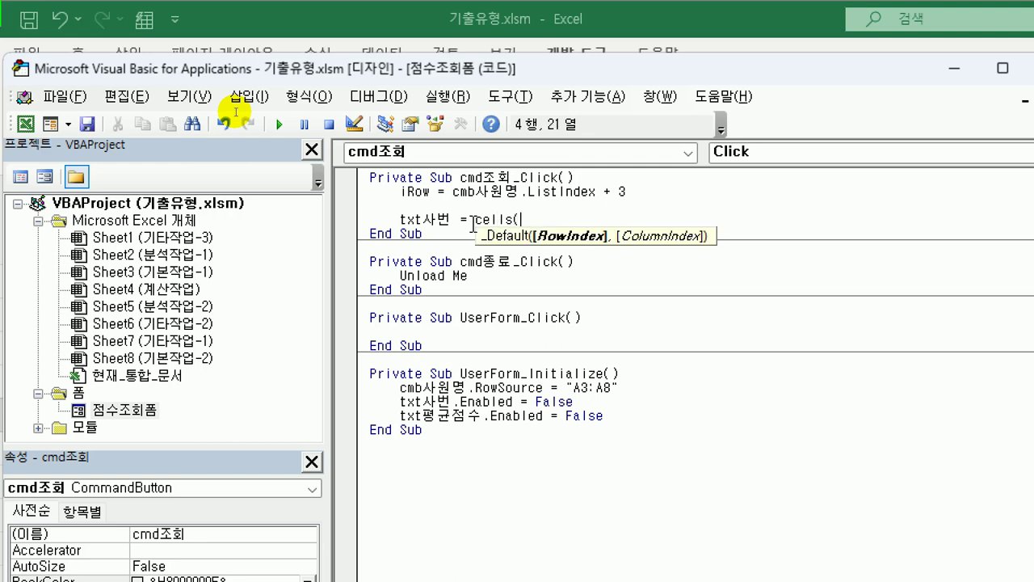
text(iRow,2))
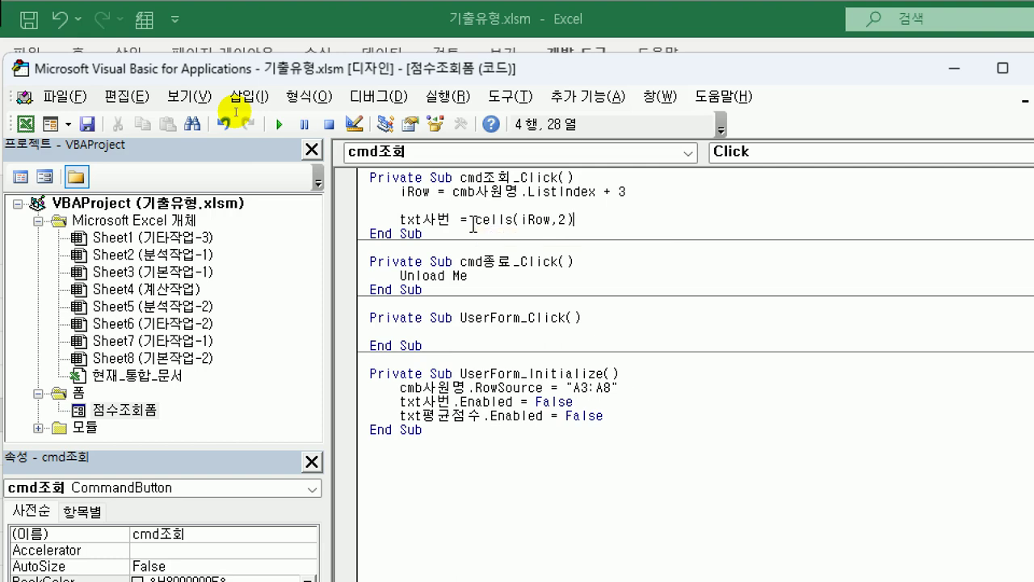
key(Return)
- Add the line txt평균점수 = Cells(iRow, 3) to cmd조회_Click, followed by a blank line
text(ㅅㅌ)
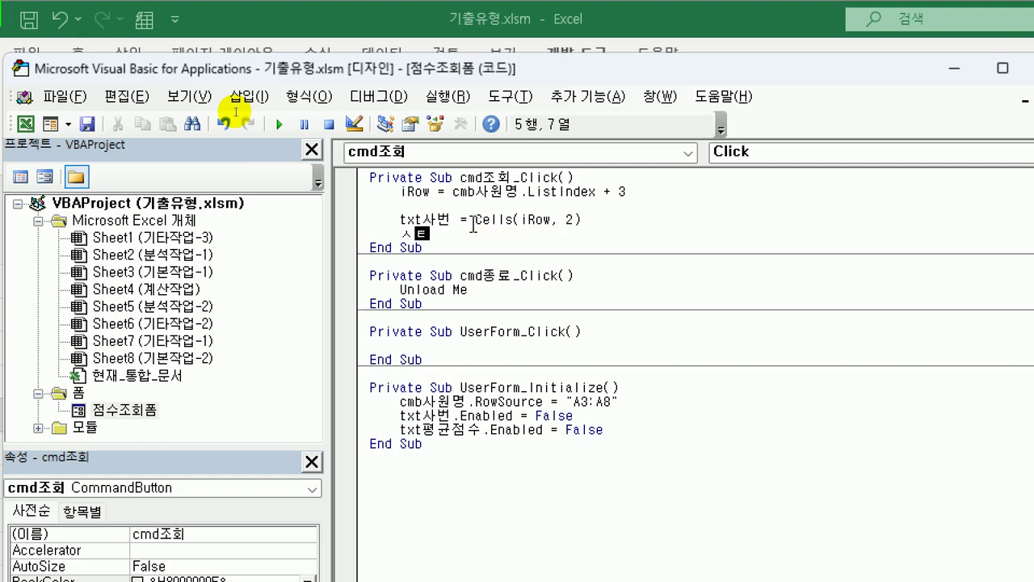
key(BackSpace)
key(BackSpace)
text(txt평균점)
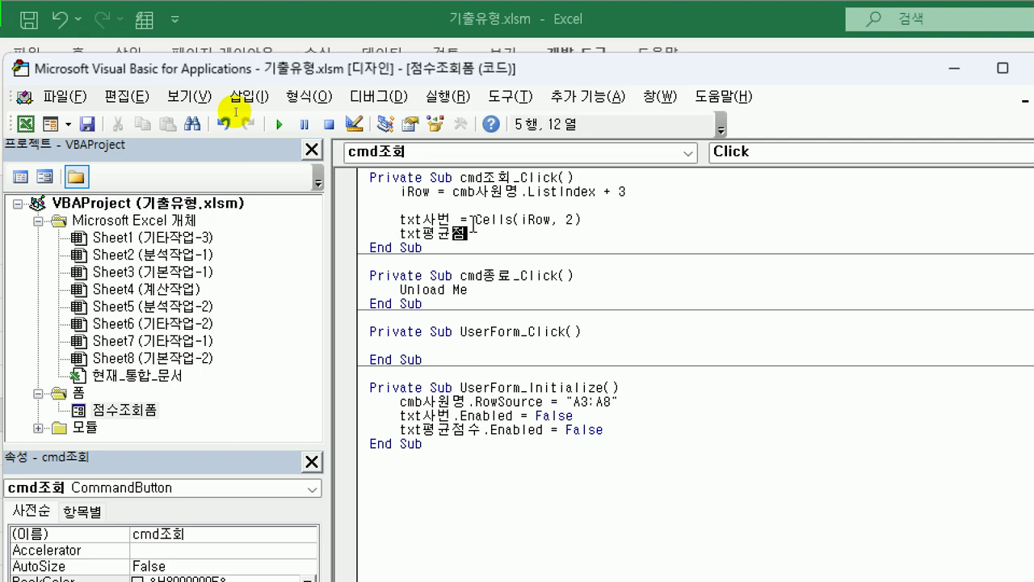
text(수 = cells()
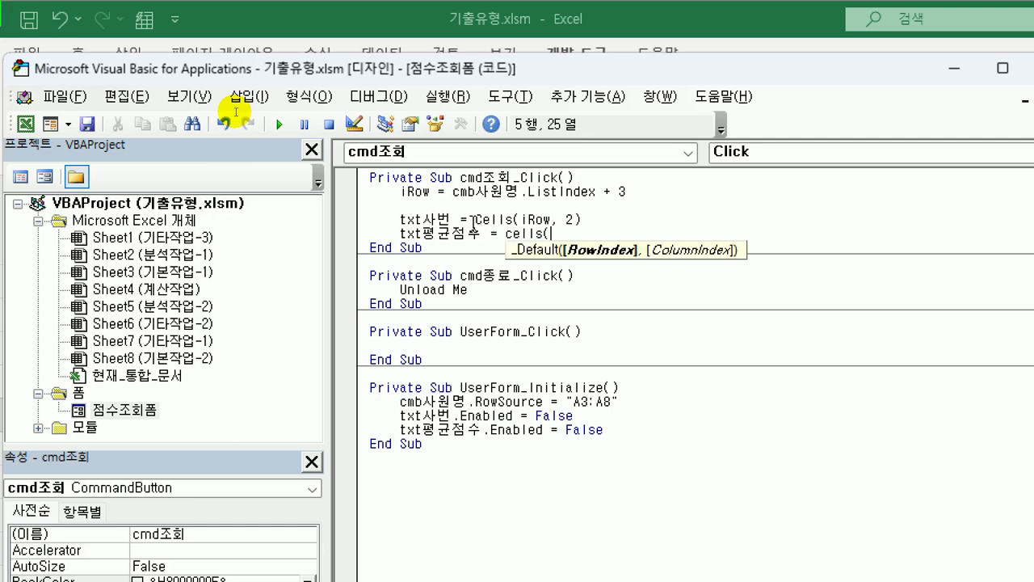
text(iRow,3))
key(Return)
key(Return)
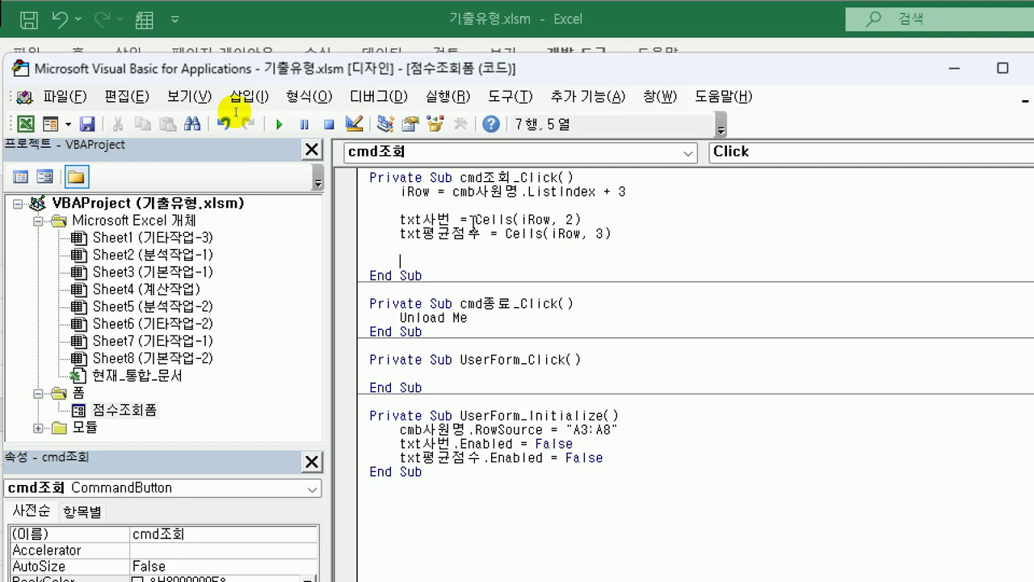
- Start a condition in cmd조회_Click with the line If txt평균점수 >= 85 Then
text(f txt평규)
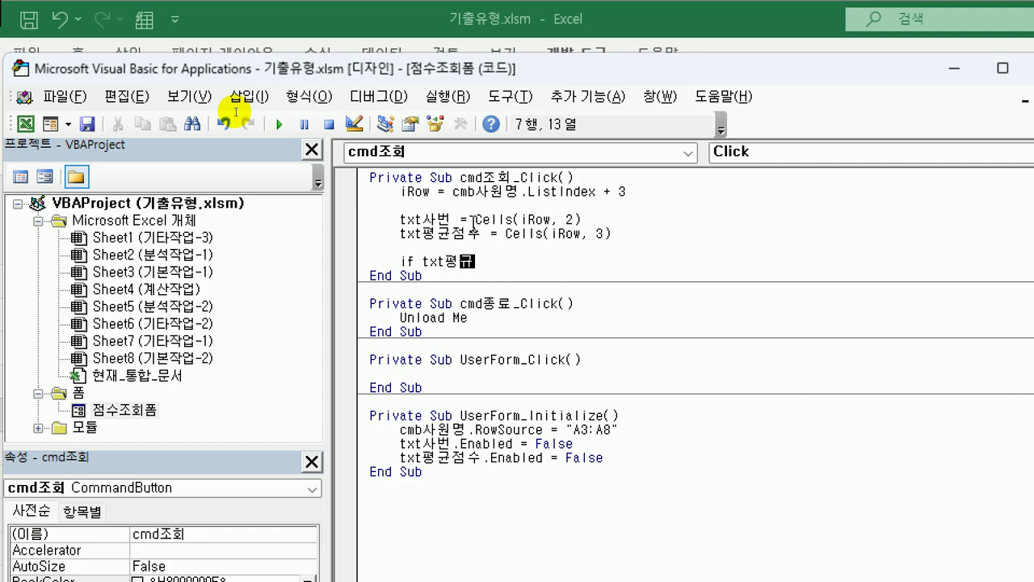
text(균점수 >=85 )
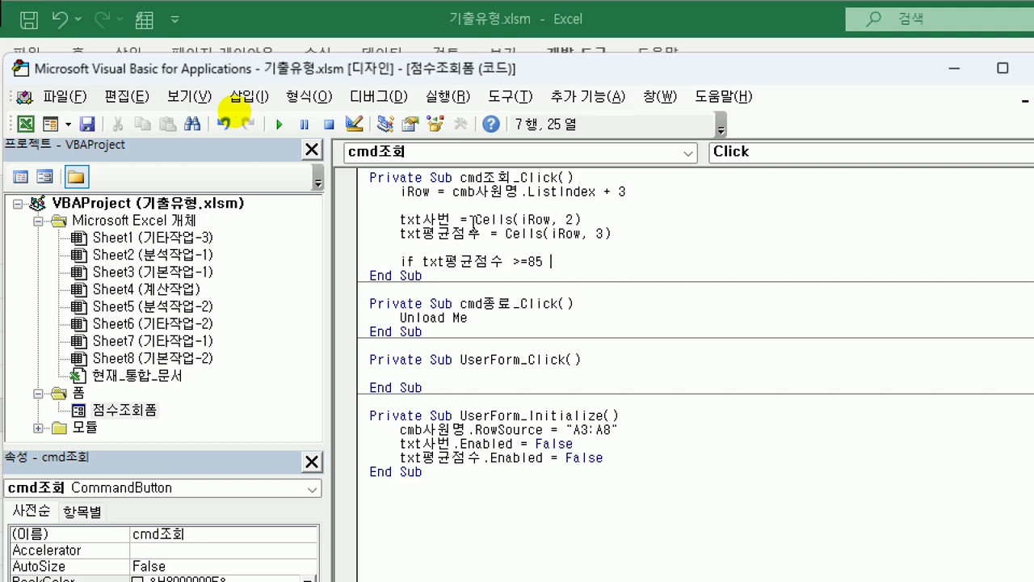
text(then)
key(Return)
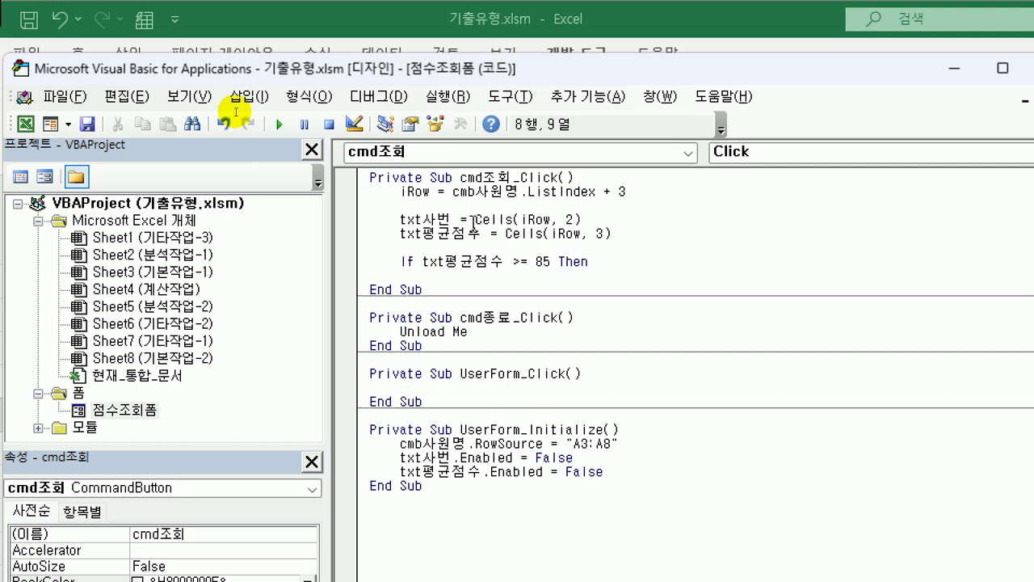
- Inside the condition, write MsgBox cmb사원명 & "은 우수사원입니다" and close the block with End If
text(msgbox )
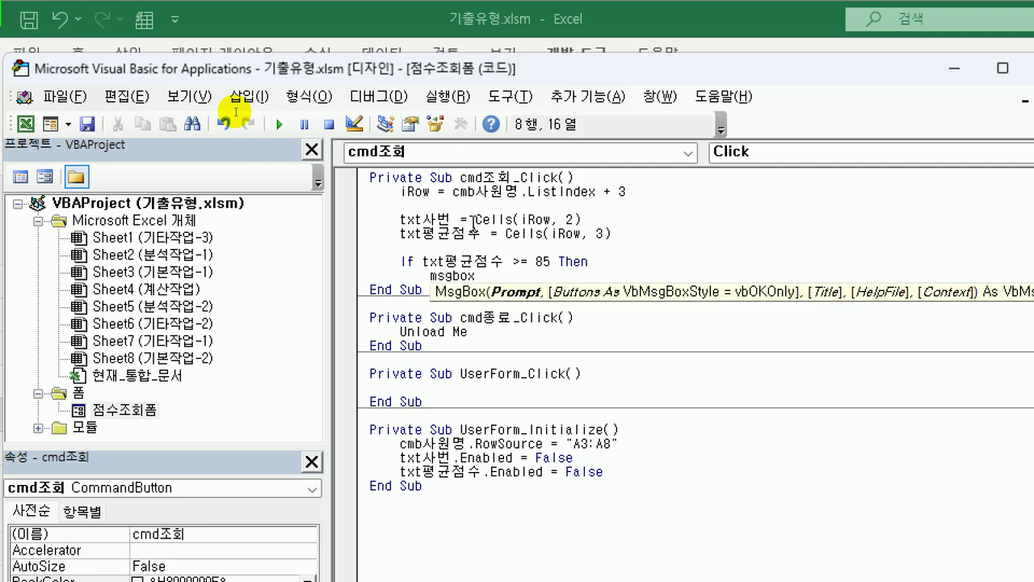
text(cmb사원)
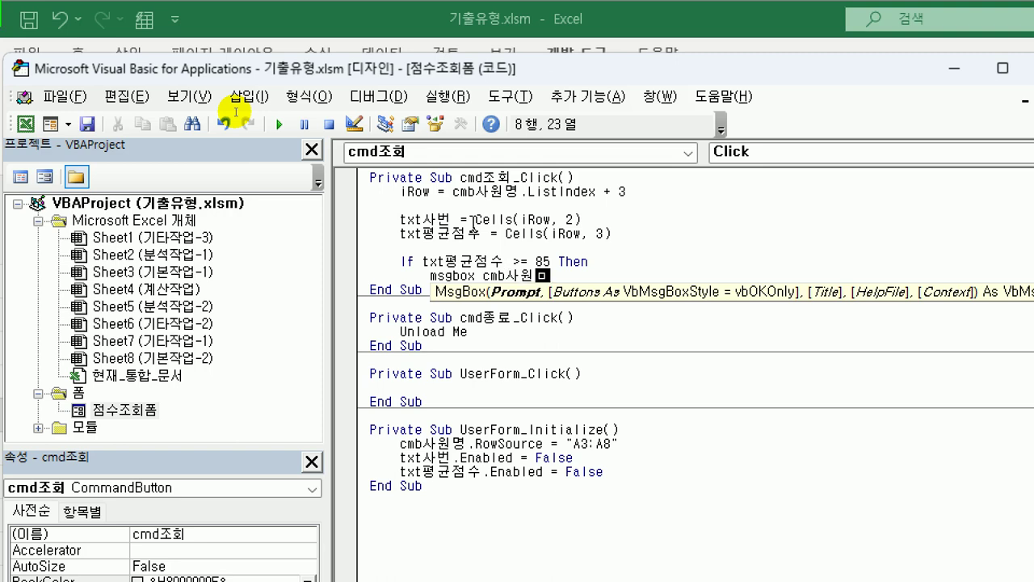
text(명 & "은 )
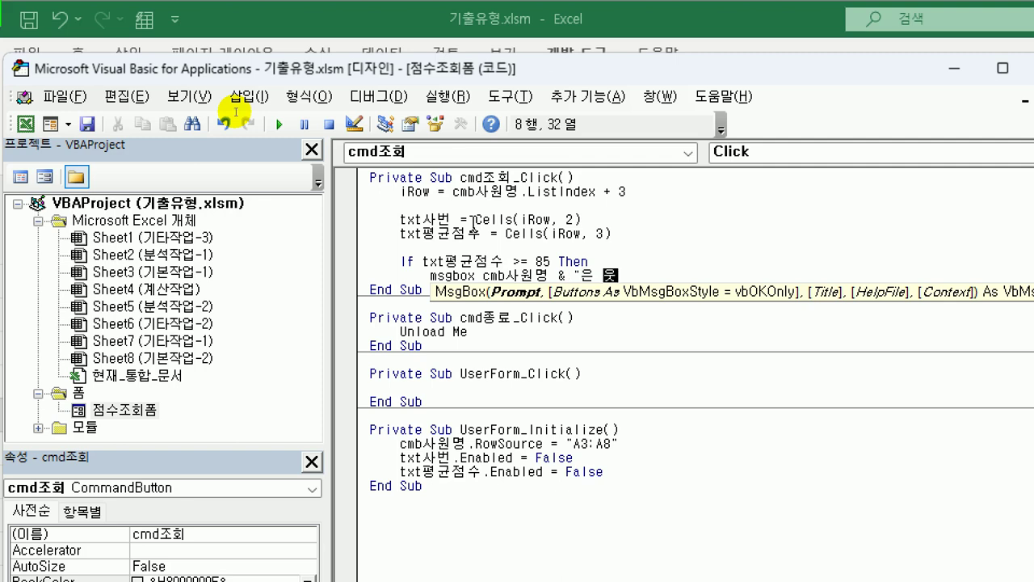
text(우수사원입니)
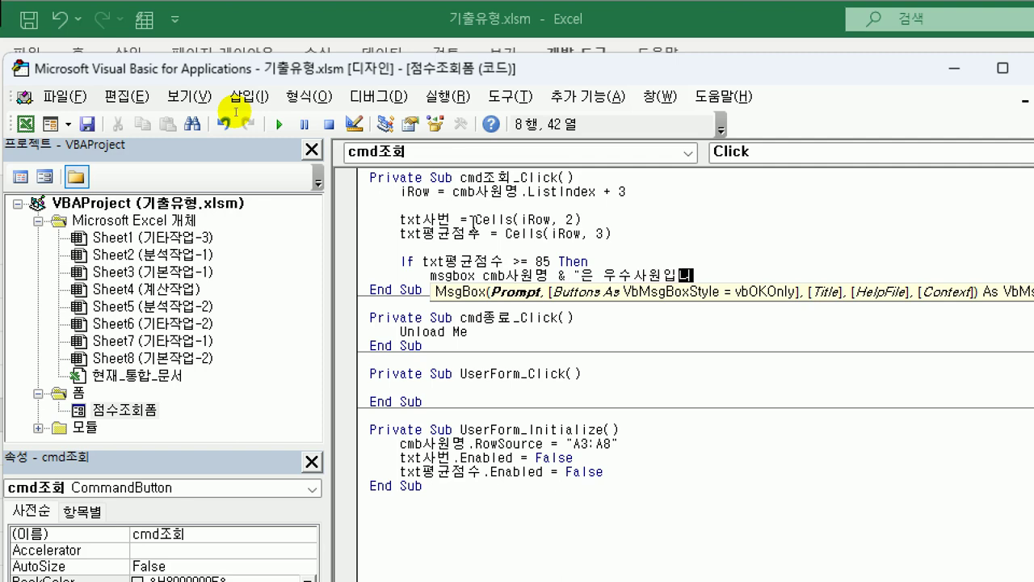
text(다")
key(Return)
text(end if)
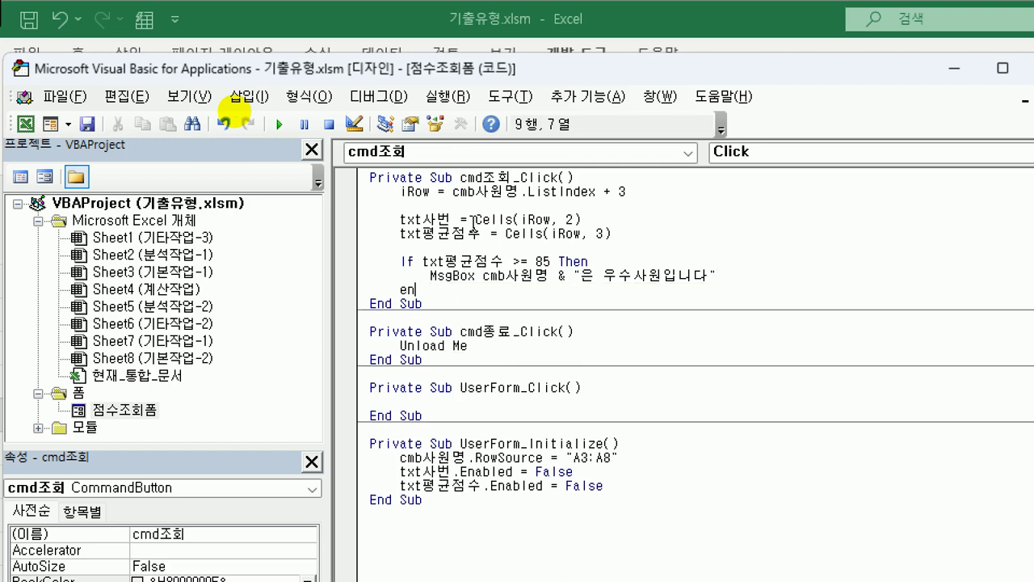
key(Return)
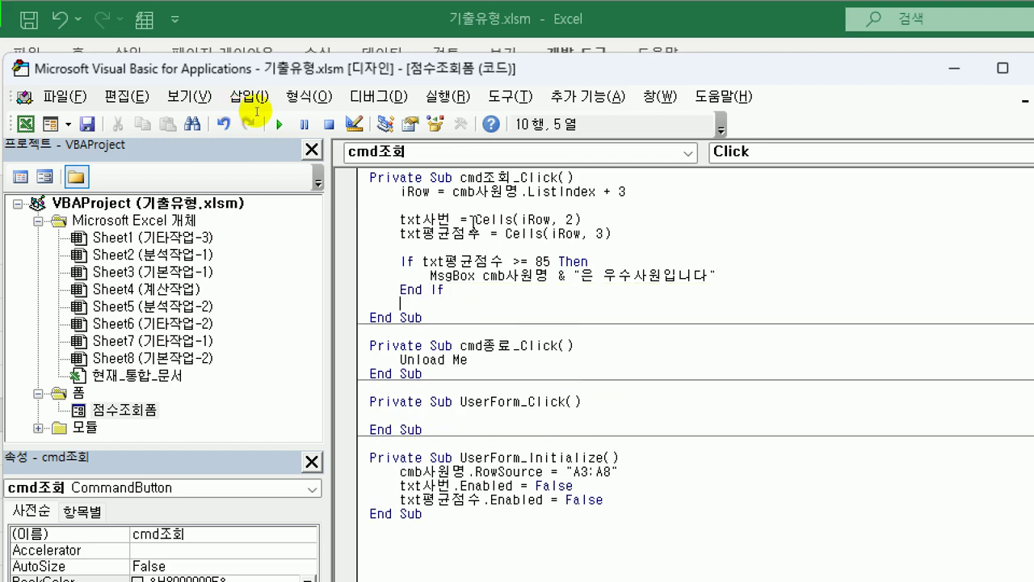
- Return to the 기타작업-3 sheet, open the 점수조회 form beside the table, and look up the first employee in the 사원명 list
double_click(266, 71)
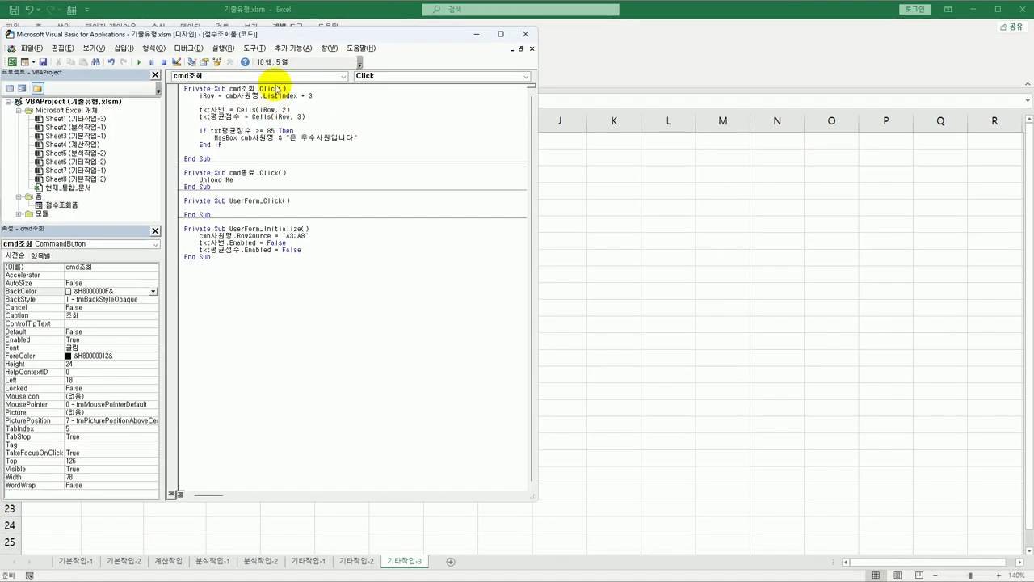
click(522, 34)
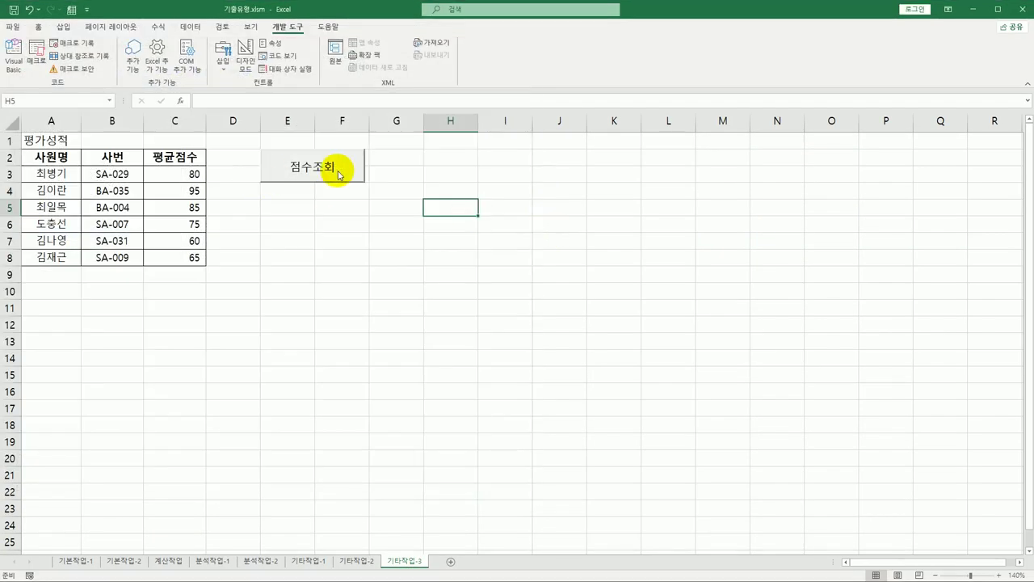
click(338, 168)
drag(487, 238, 363, 221)
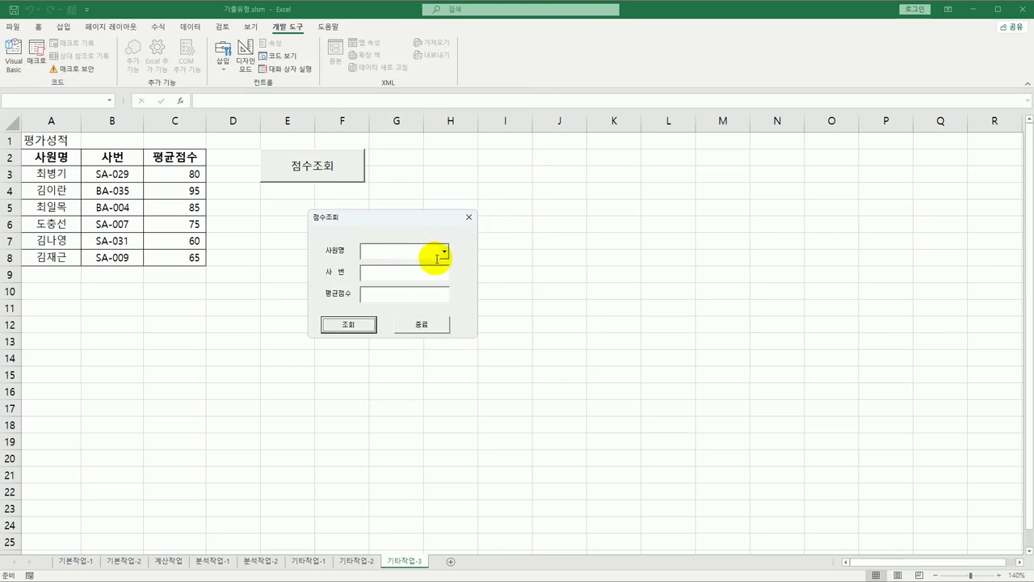
click(445, 253)
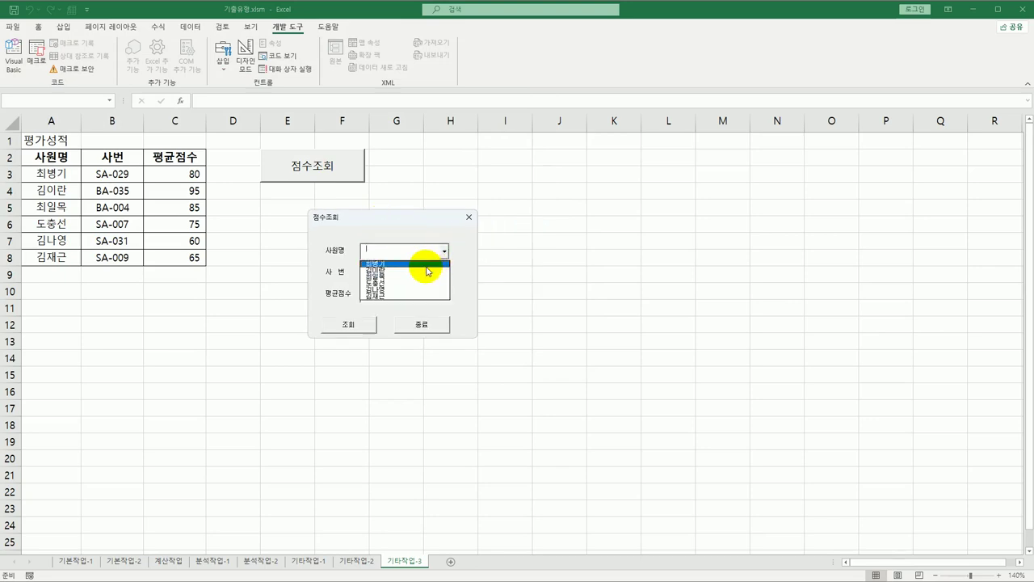
click(424, 264)
click(367, 325)
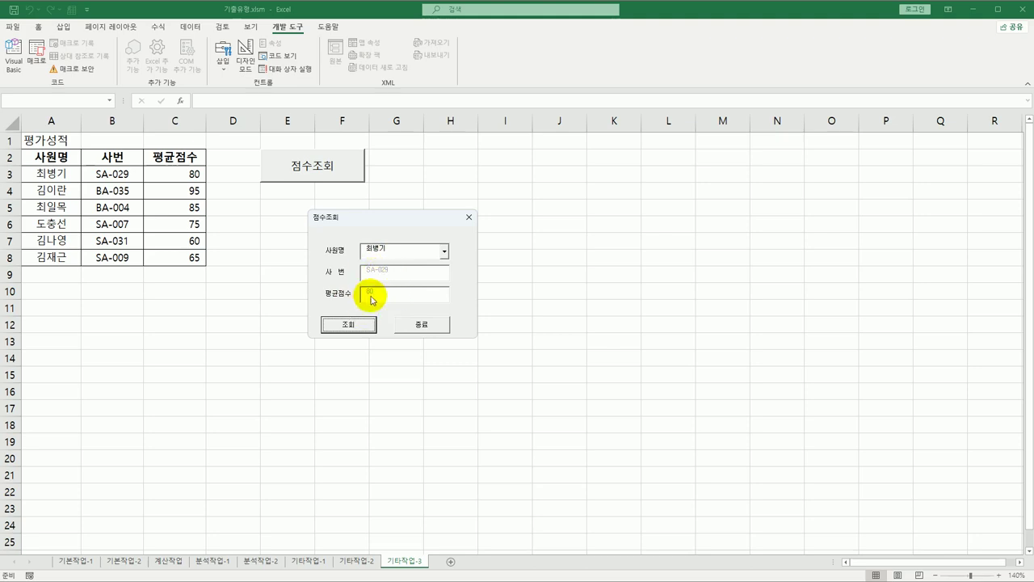
- Look up the second employee in the 사원명 list, dismiss the message box, and close the form
click(445, 252)
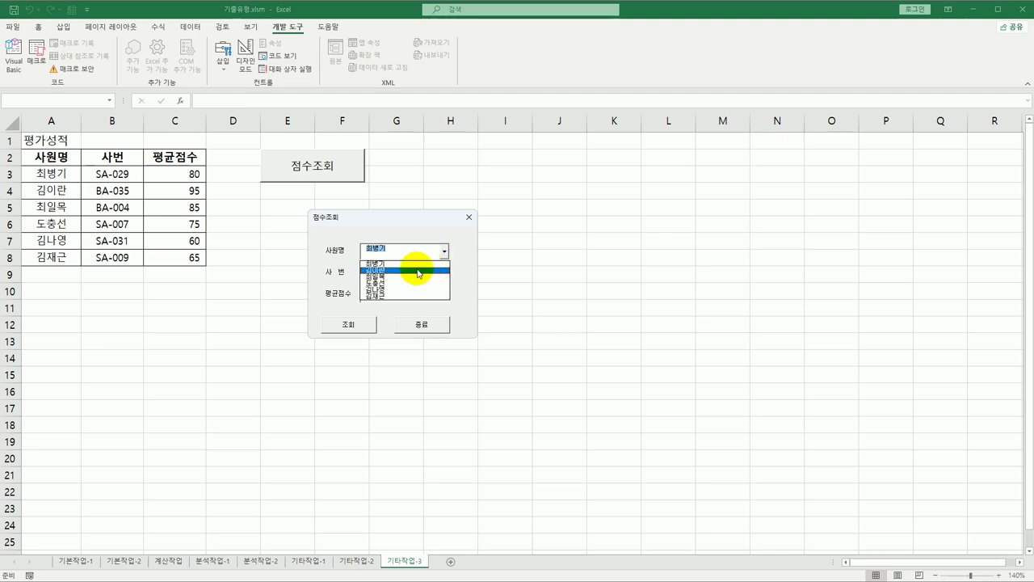
click(418, 272)
click(348, 325)
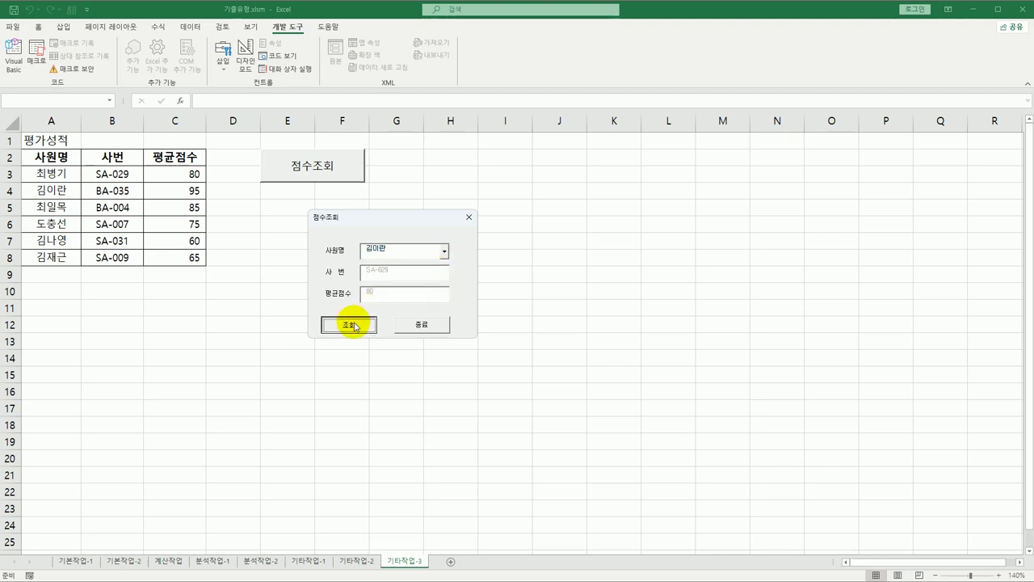
drag(676, 278, 533, 196)
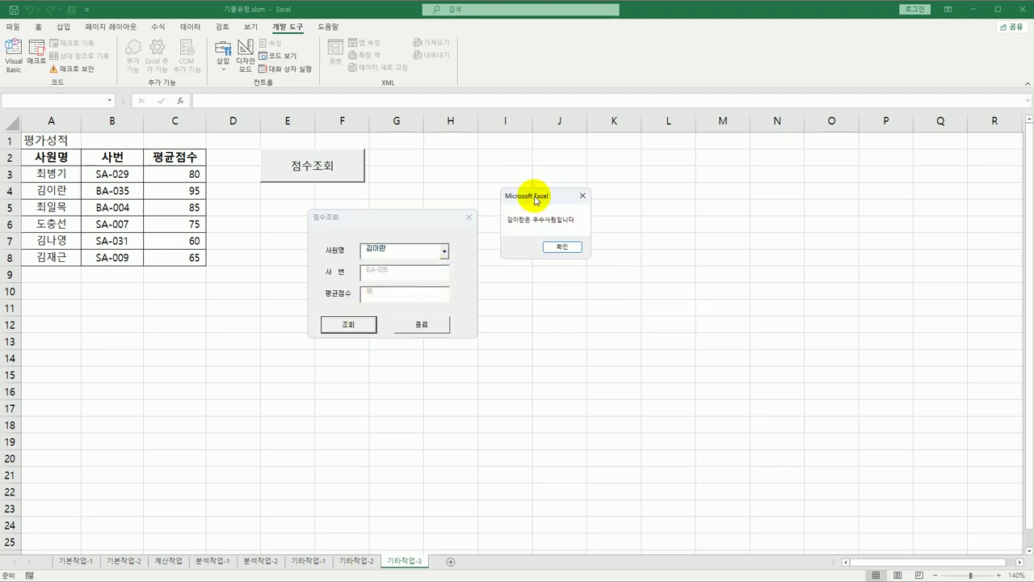
click(564, 248)
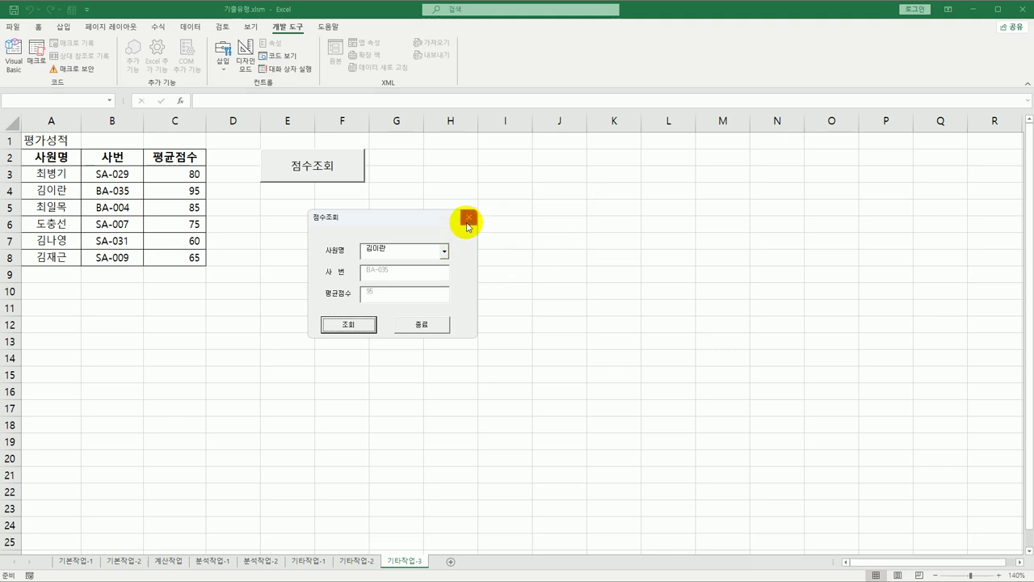
click(469, 217)
click(503, 269)
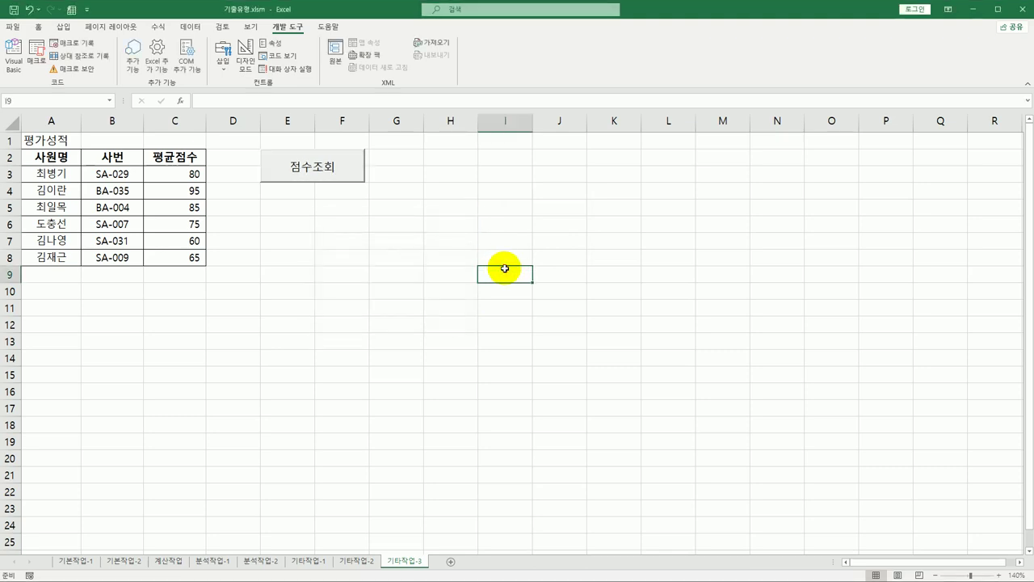